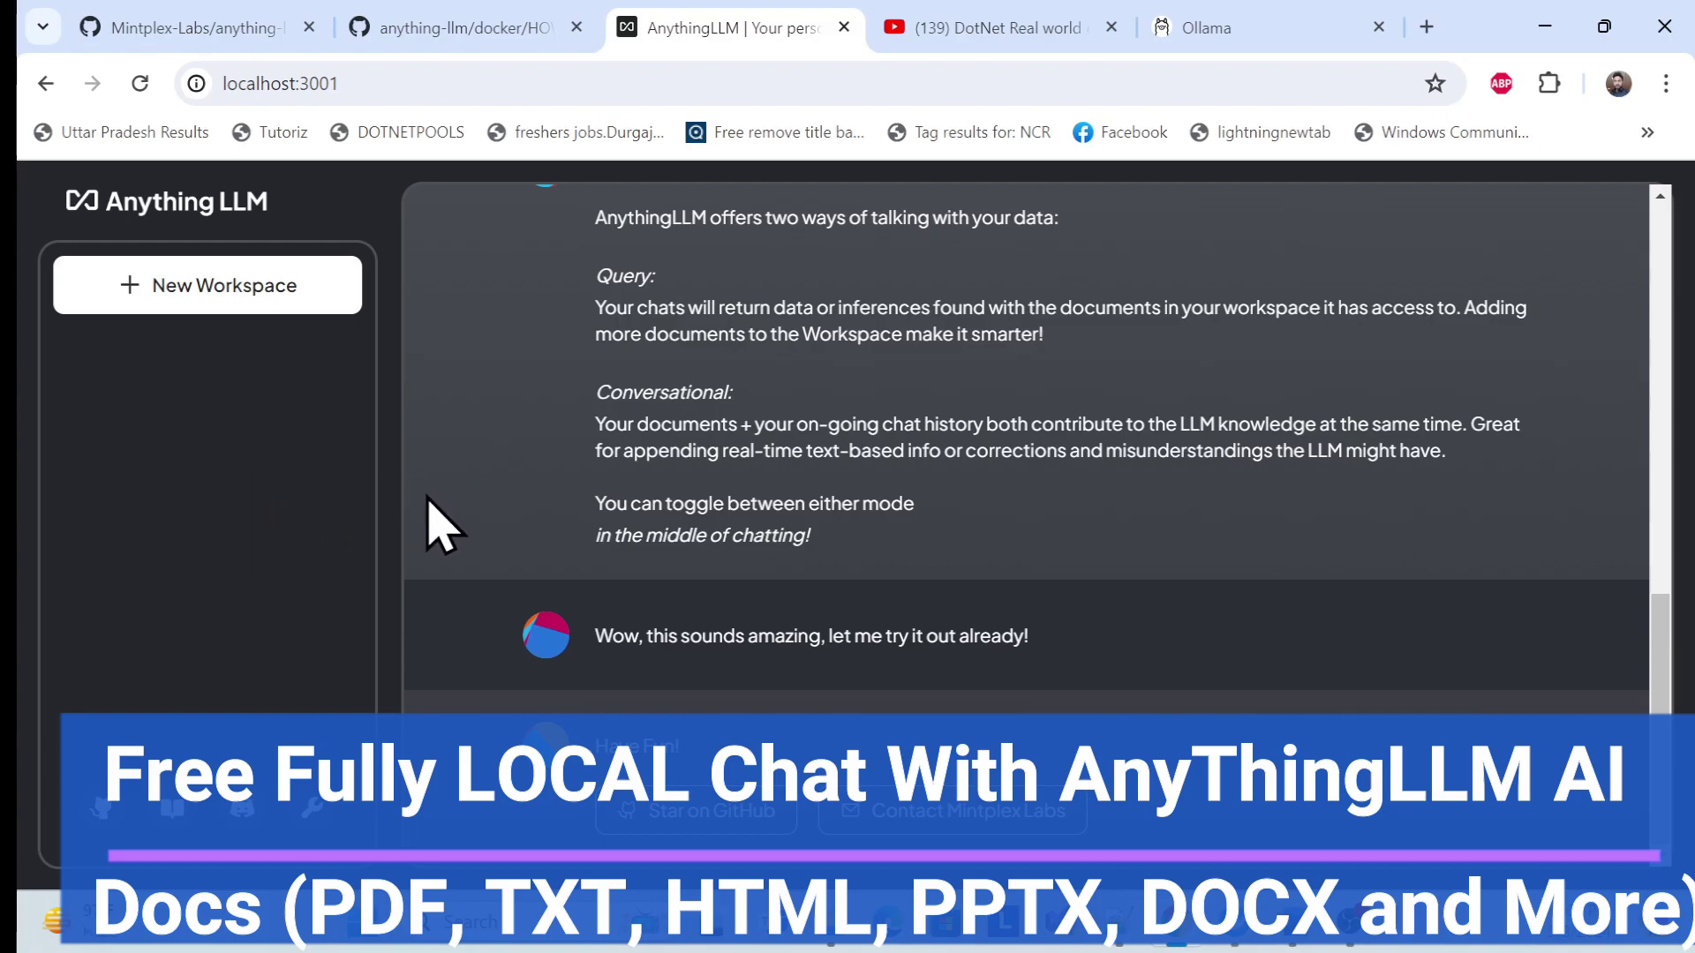
Step: Create and save a new AnythingLLM workspace named 'school datase'
scroll(437, 446, up, 5)
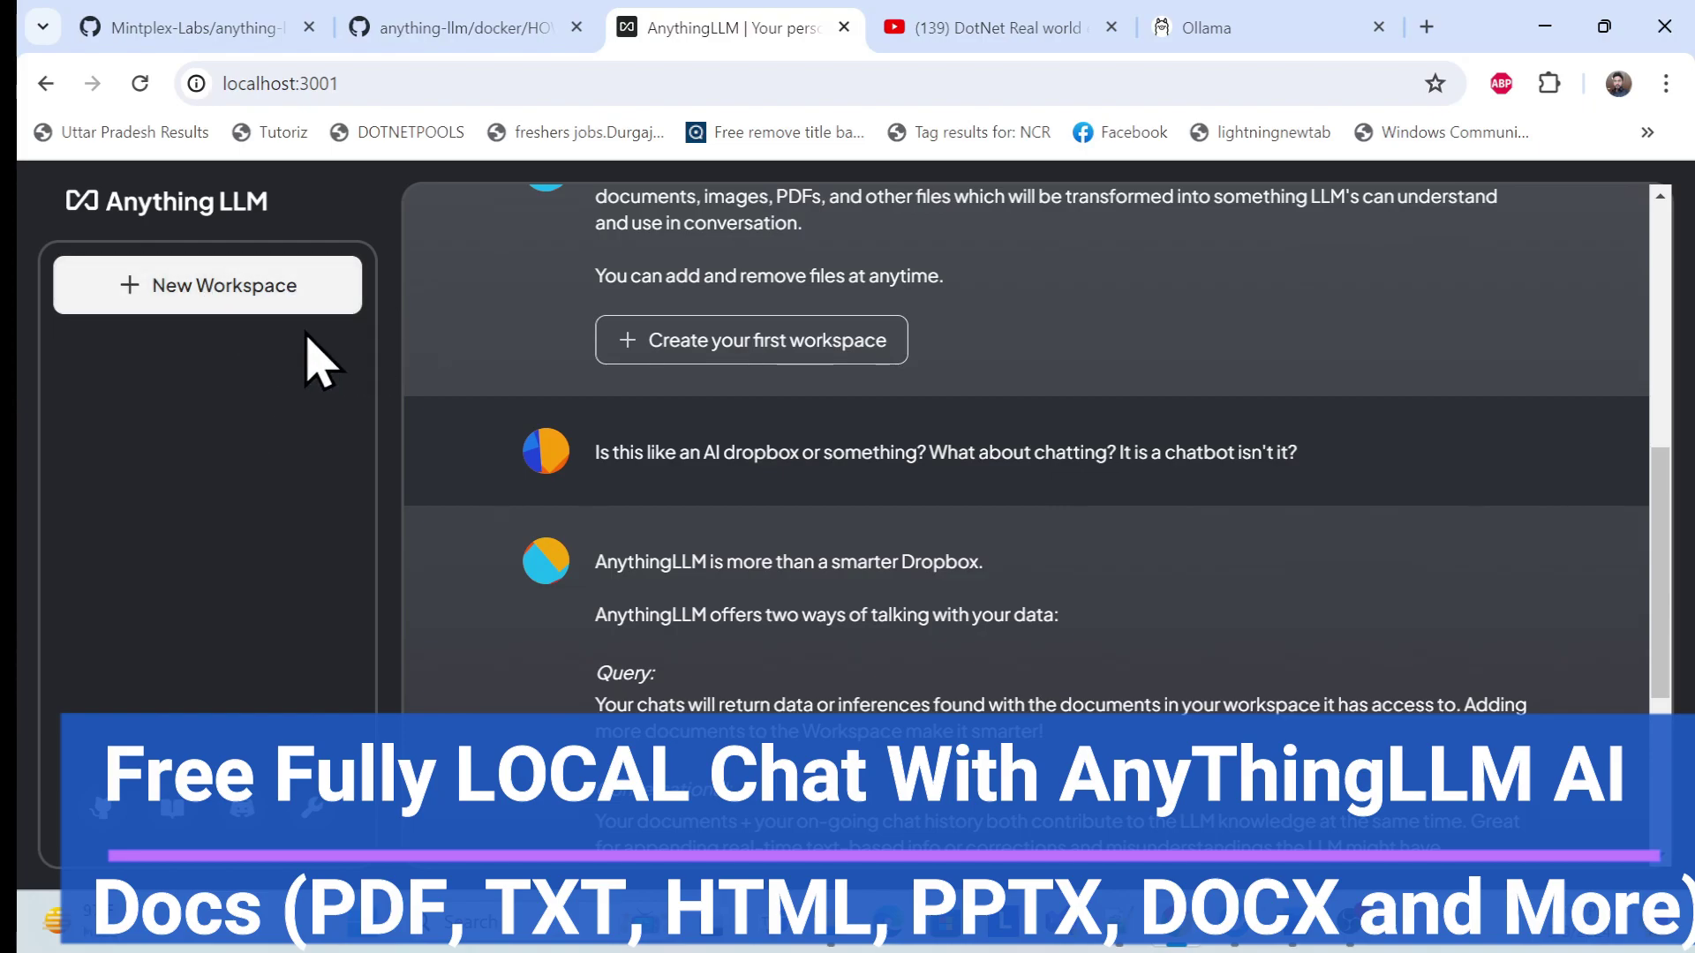
click(181, 300)
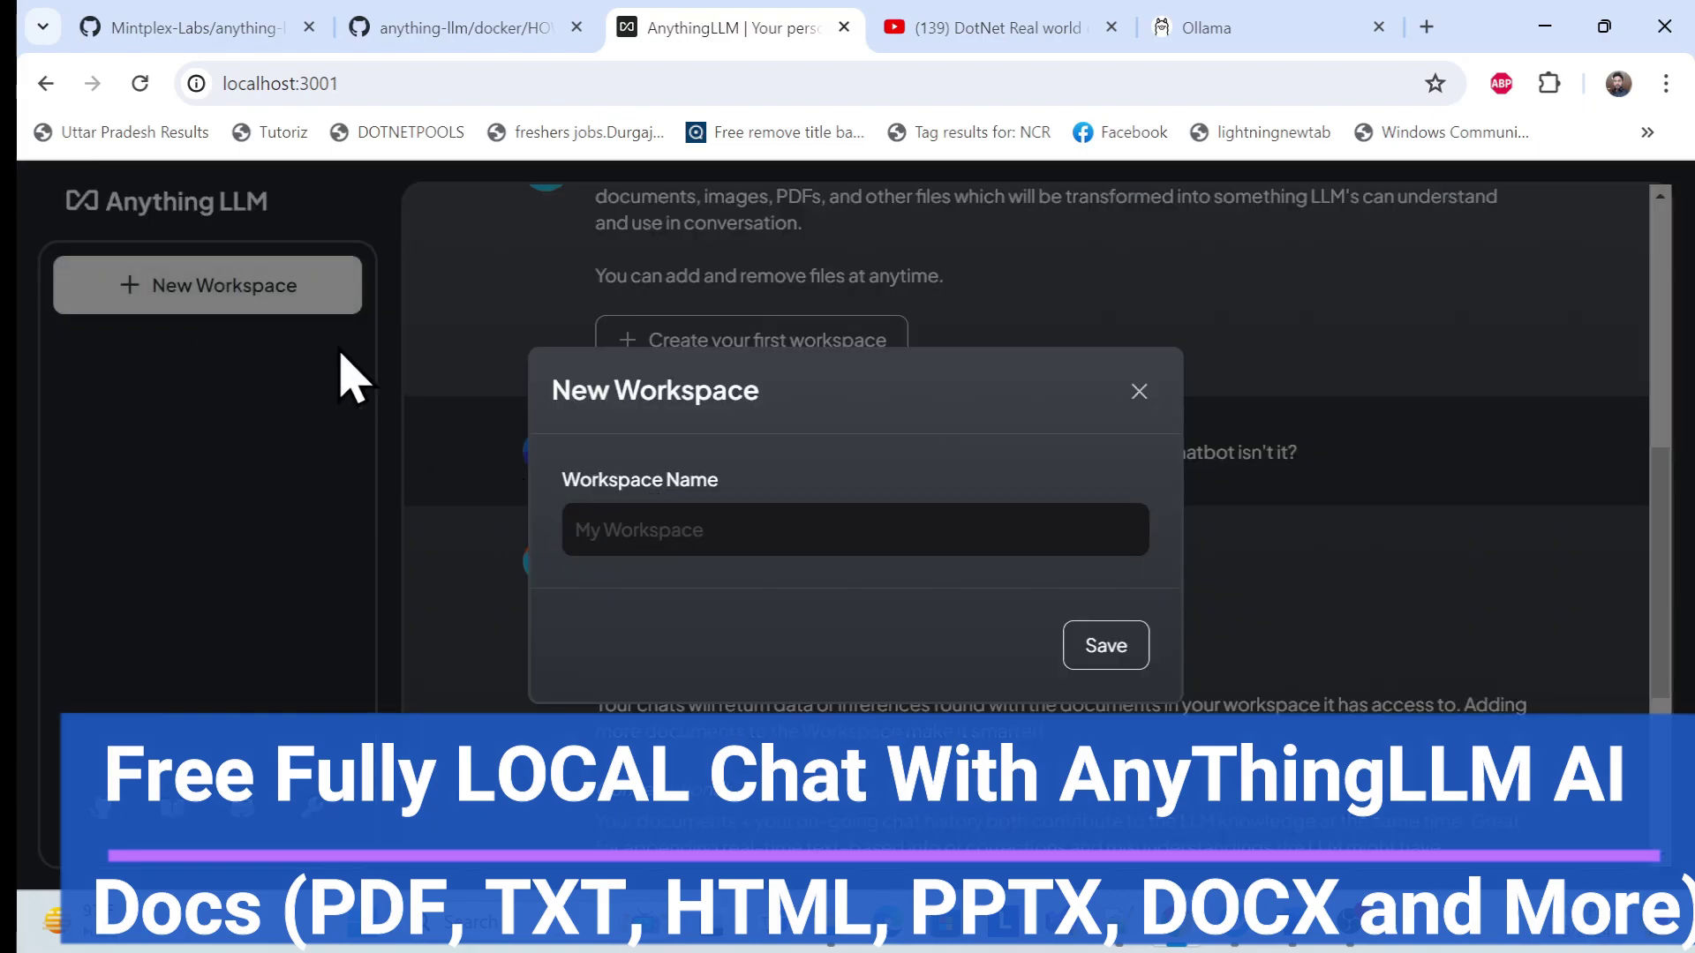
click(675, 534)
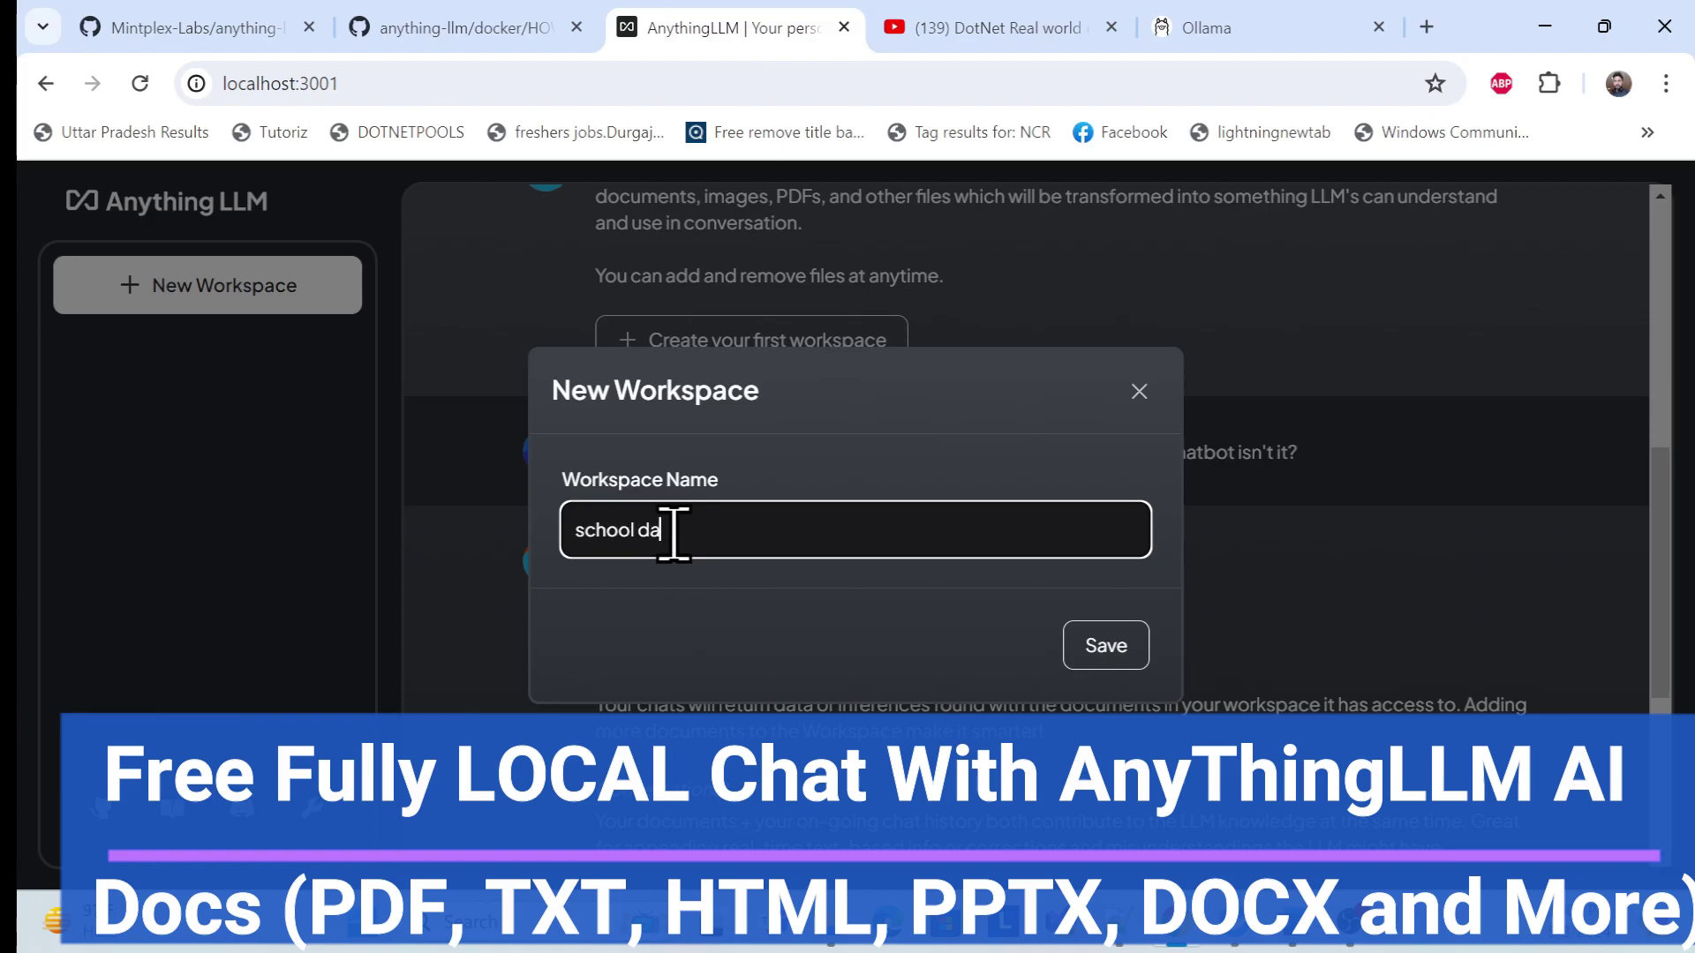
text(school datase)
click(1106, 647)
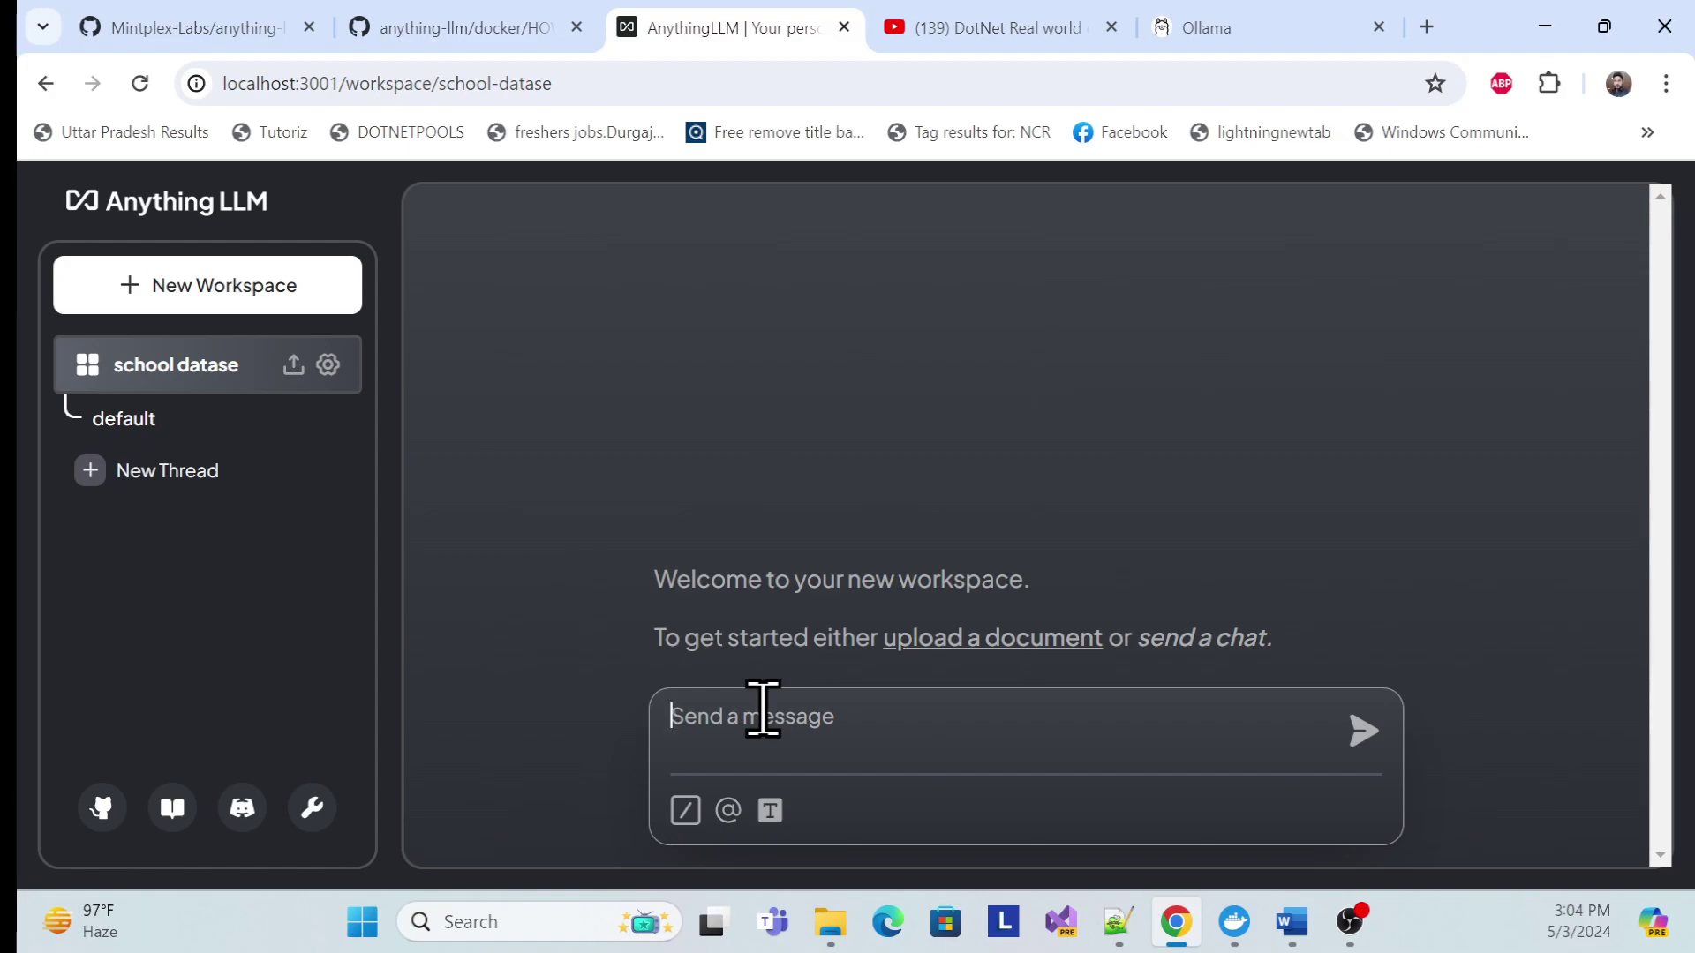
Step: Ask 'what is school name?' and check the reply, which cannot give the answer
text(what is school nam)
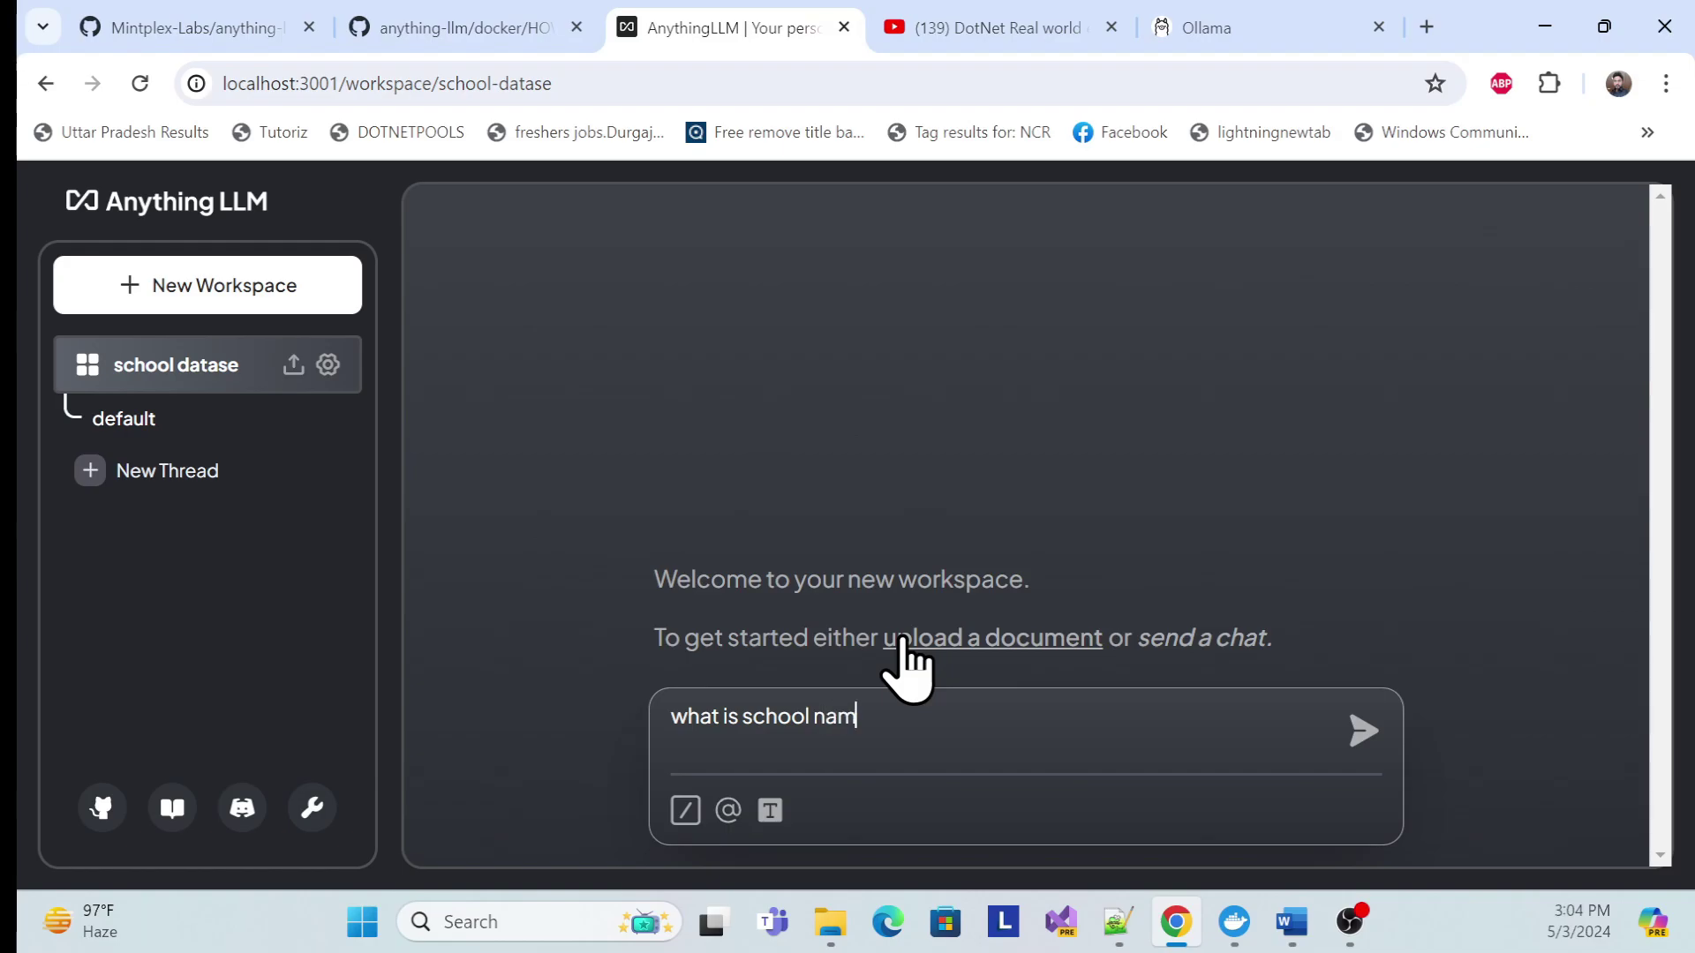
text(?)
key(Return)
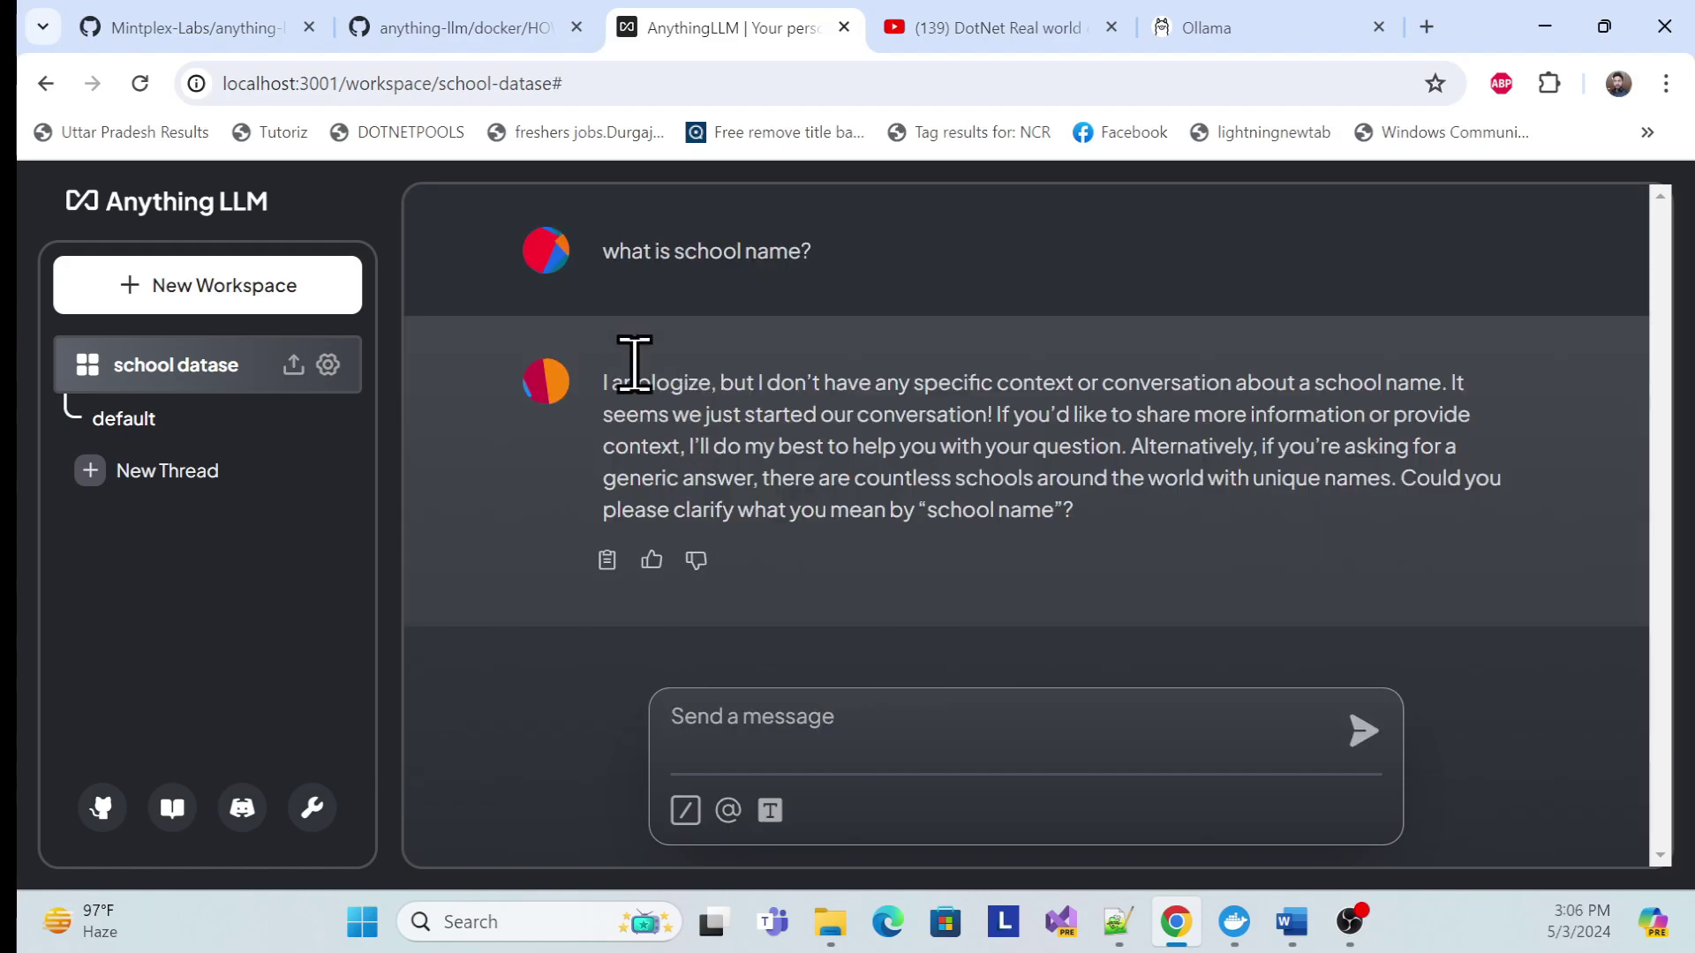
drag(600, 256, 852, 295)
click(662, 447)
drag(608, 380, 790, 512)
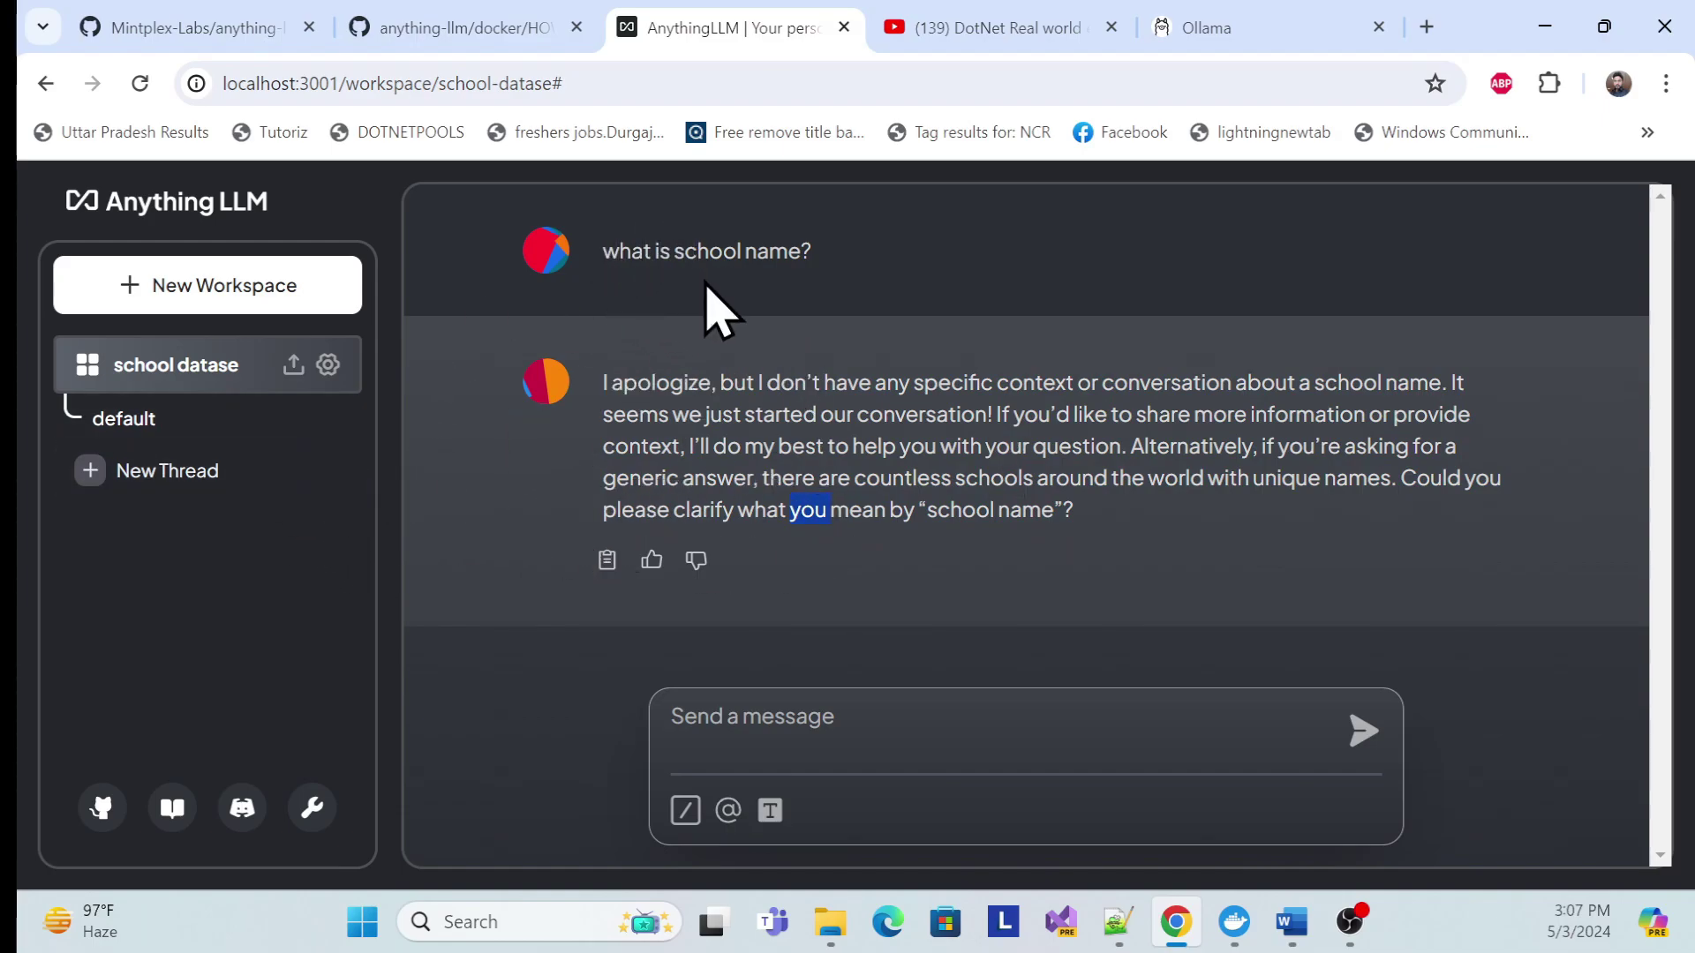
double_click(717, 478)
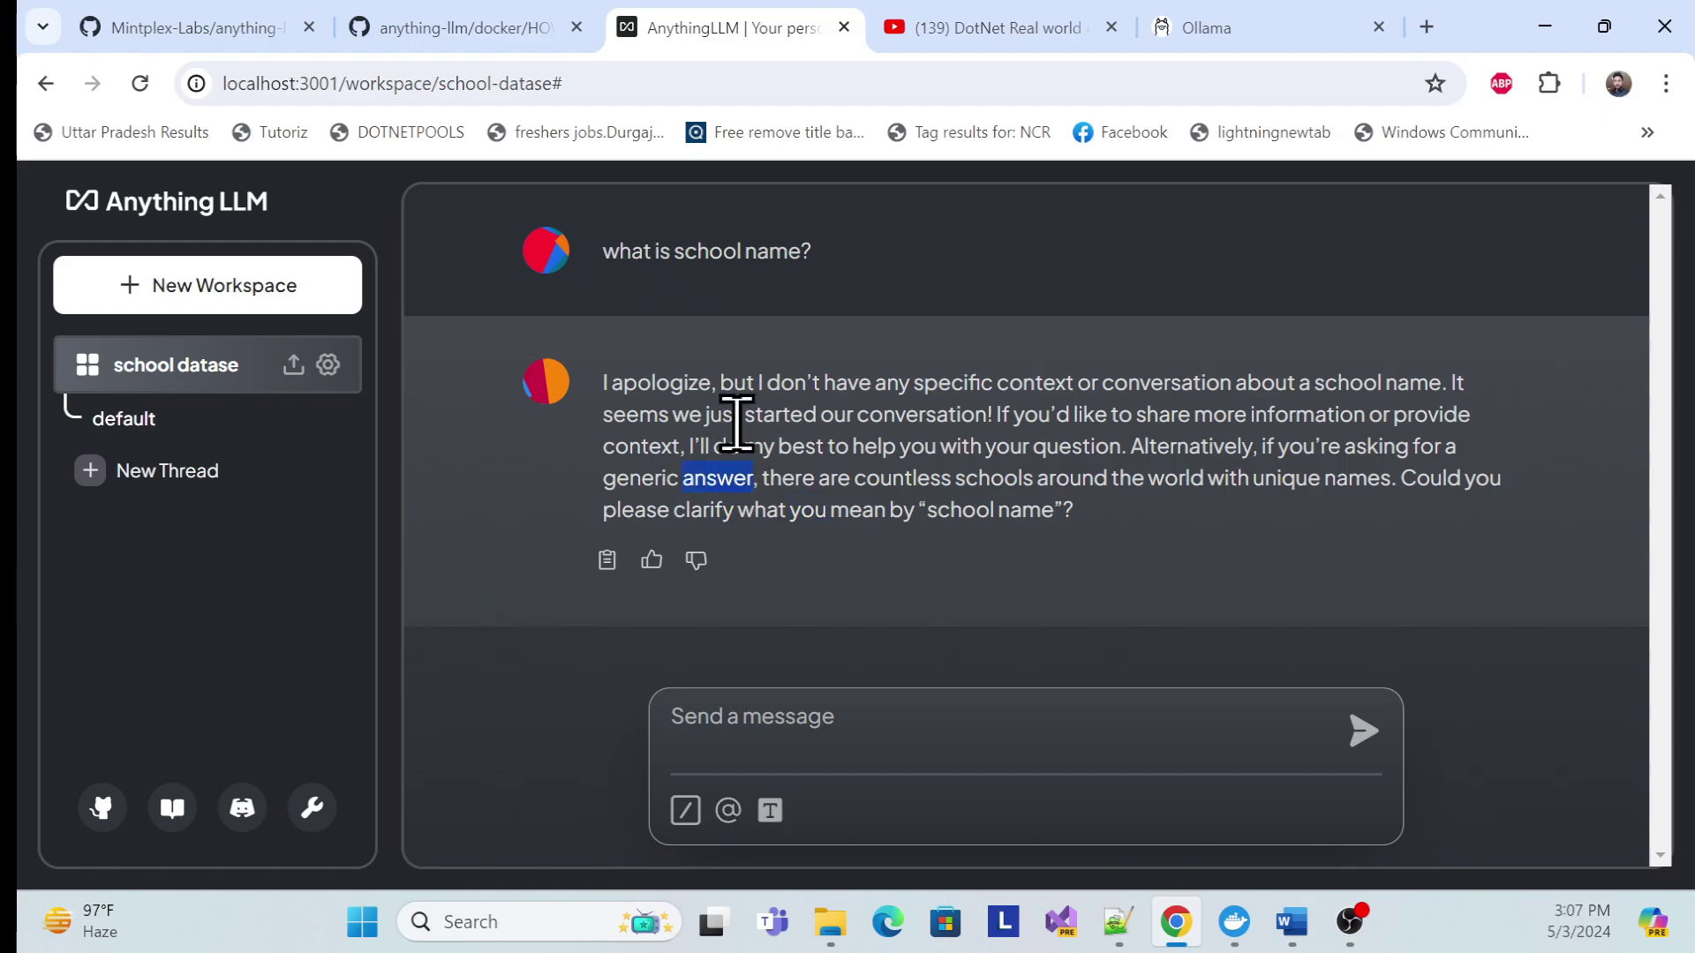
Step: Bring up the workspace's document list containing School data.docx
click(294, 364)
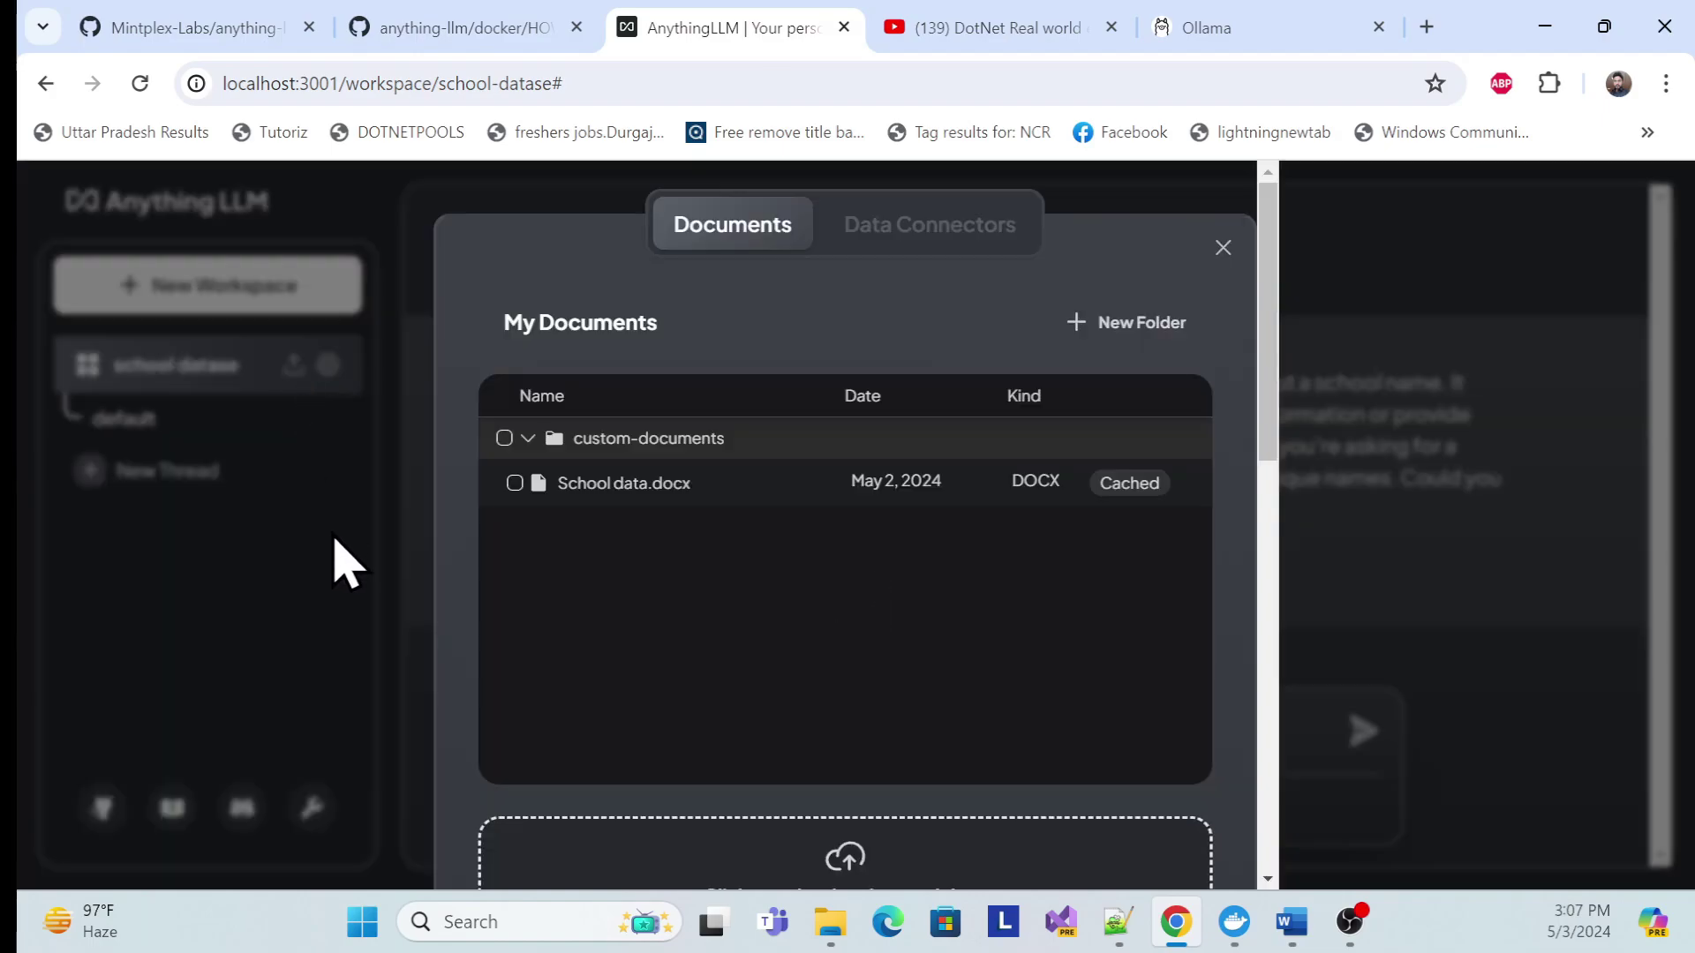
scroll(618, 556, down, 3)
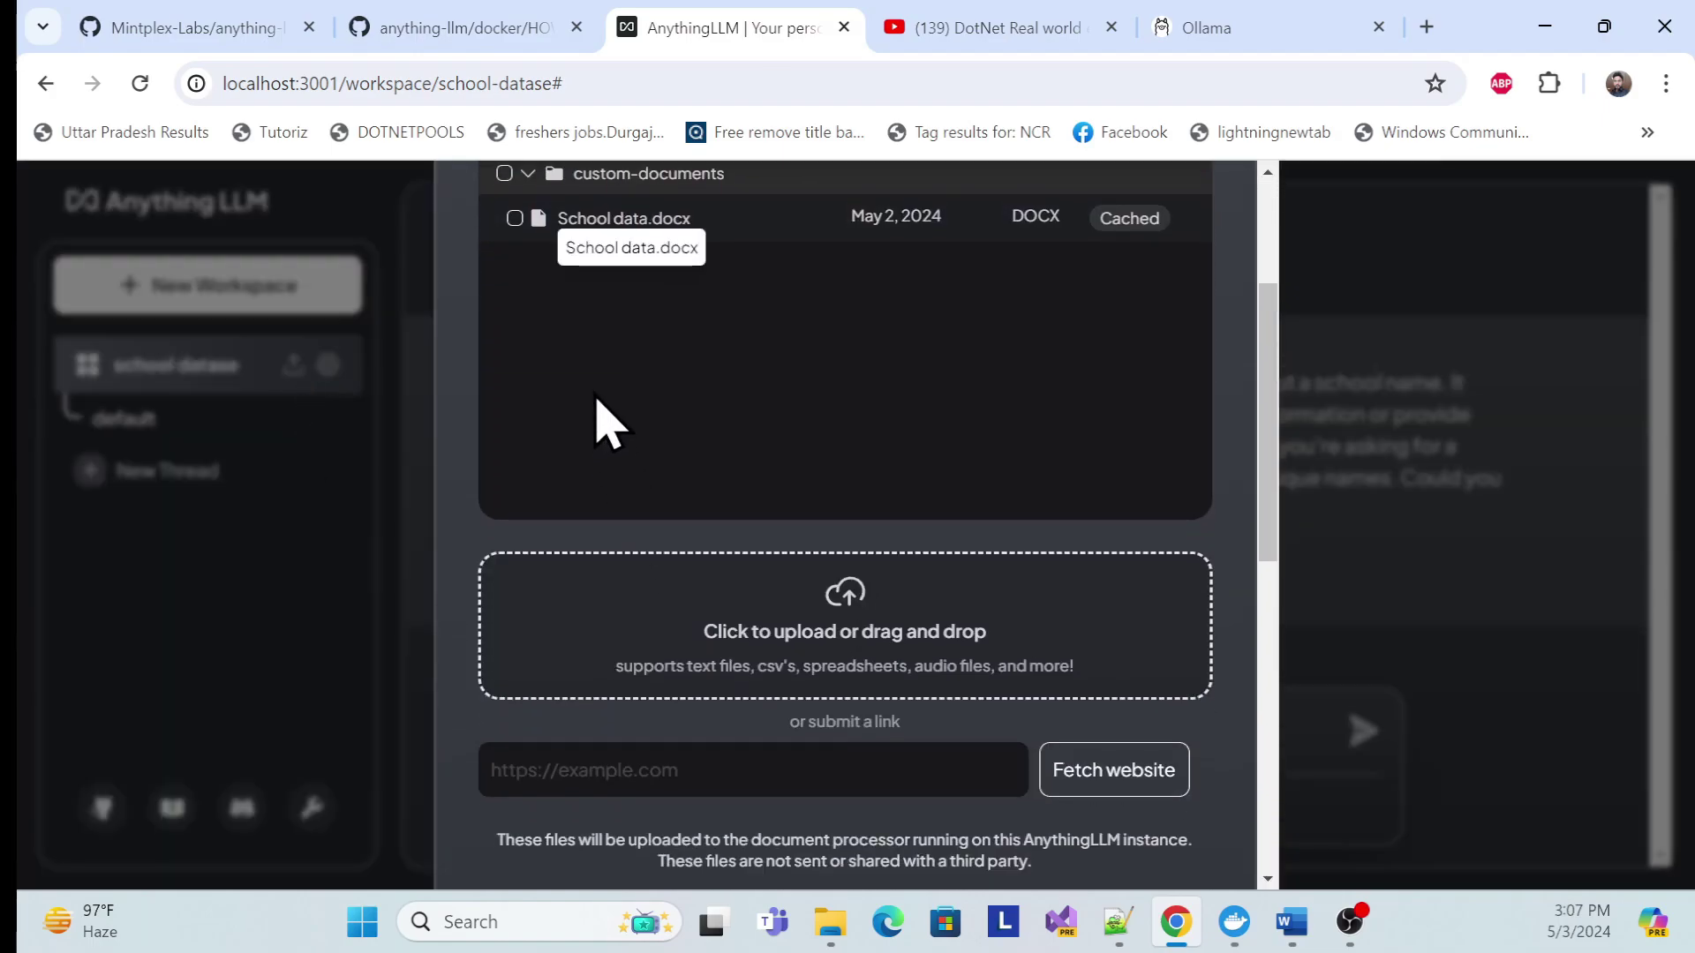
scroll(597, 424, up, 3)
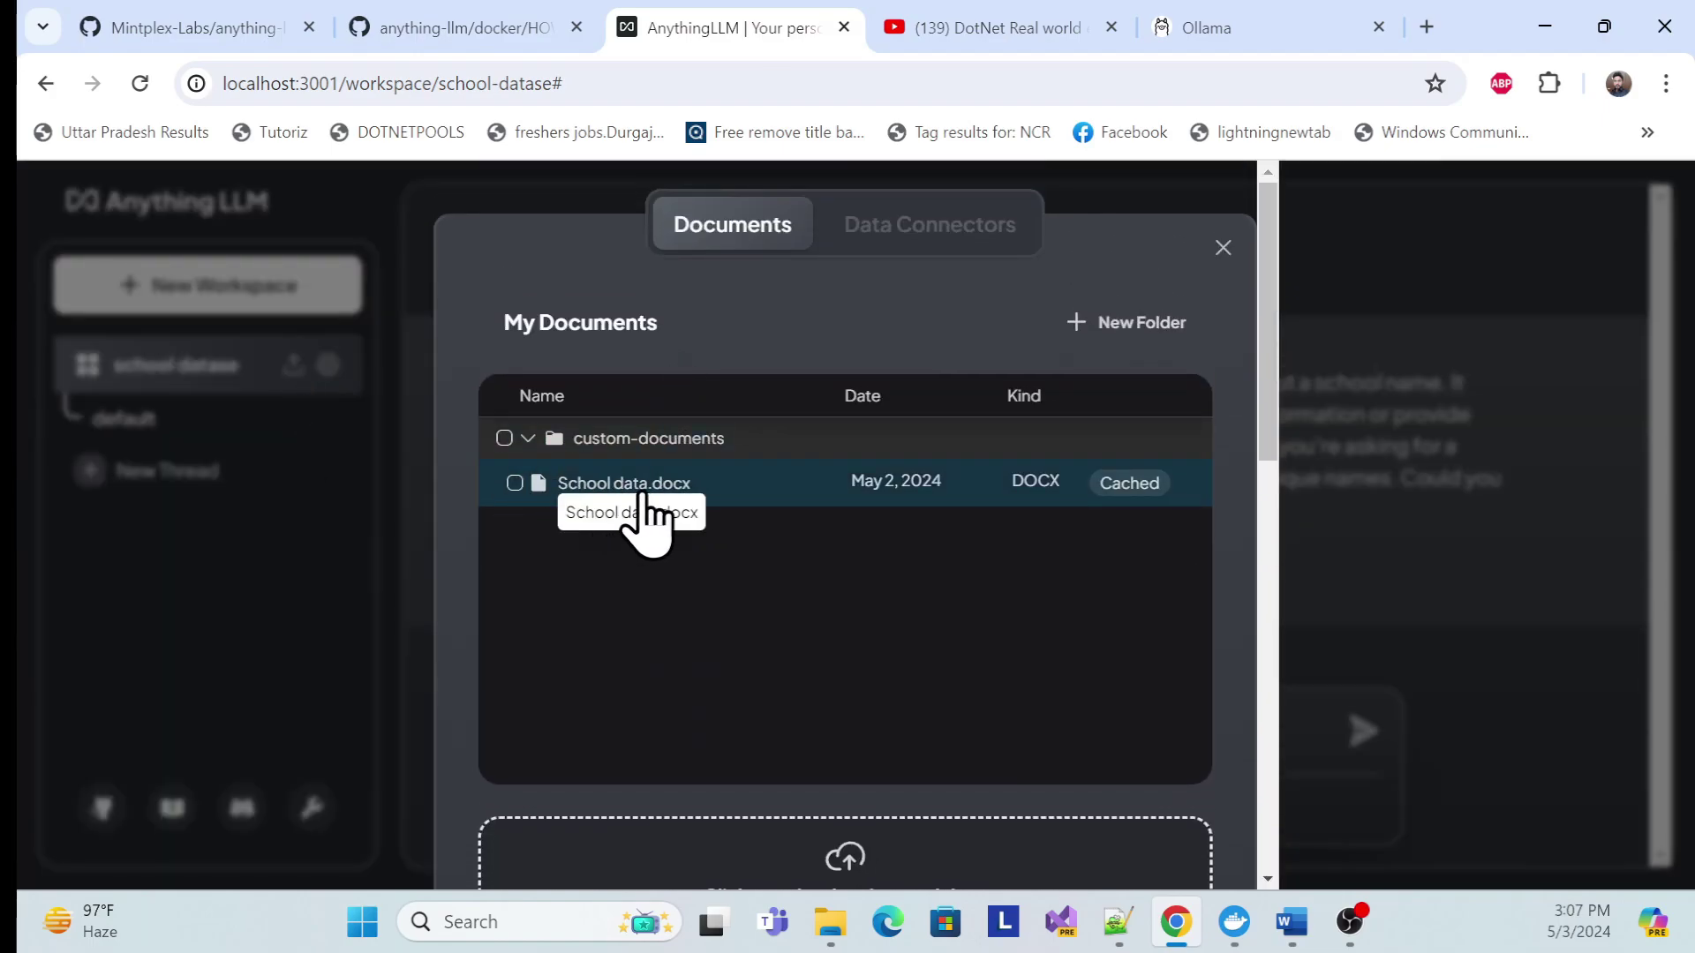
Step: Scroll through the school details in School data.docx in Word, then minimize Word
mouse_move(1301, 919)
click(1341, 790)
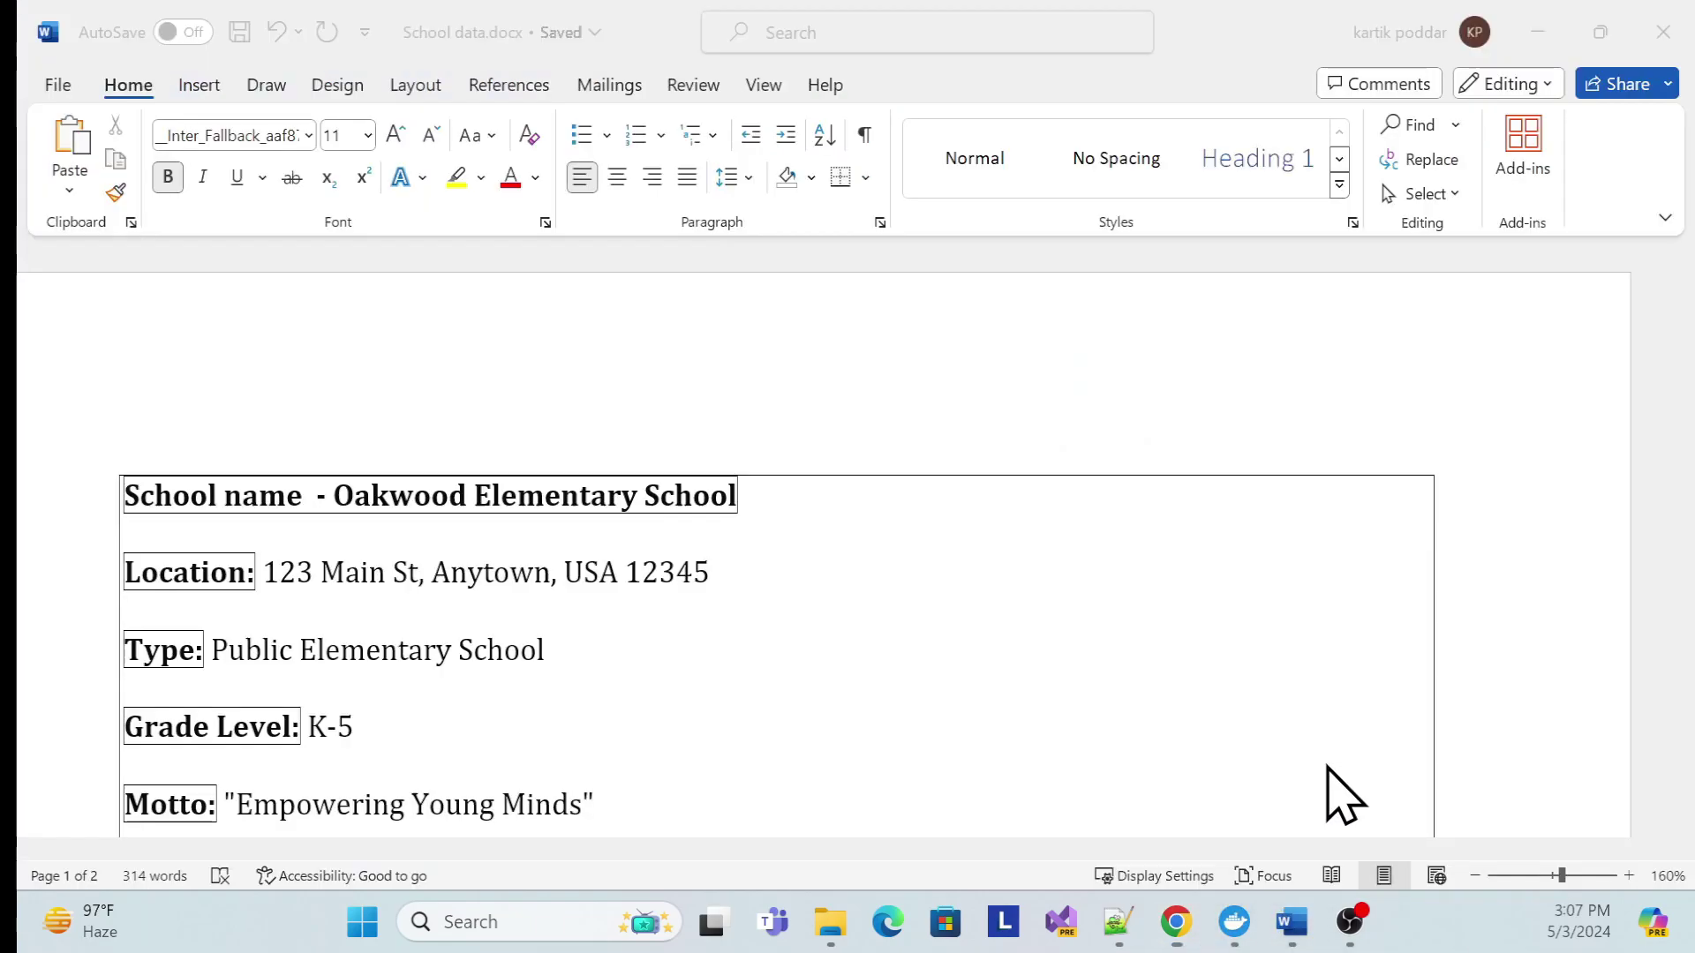
scroll(556, 530, down, 5)
scroll(556, 538, down, 10)
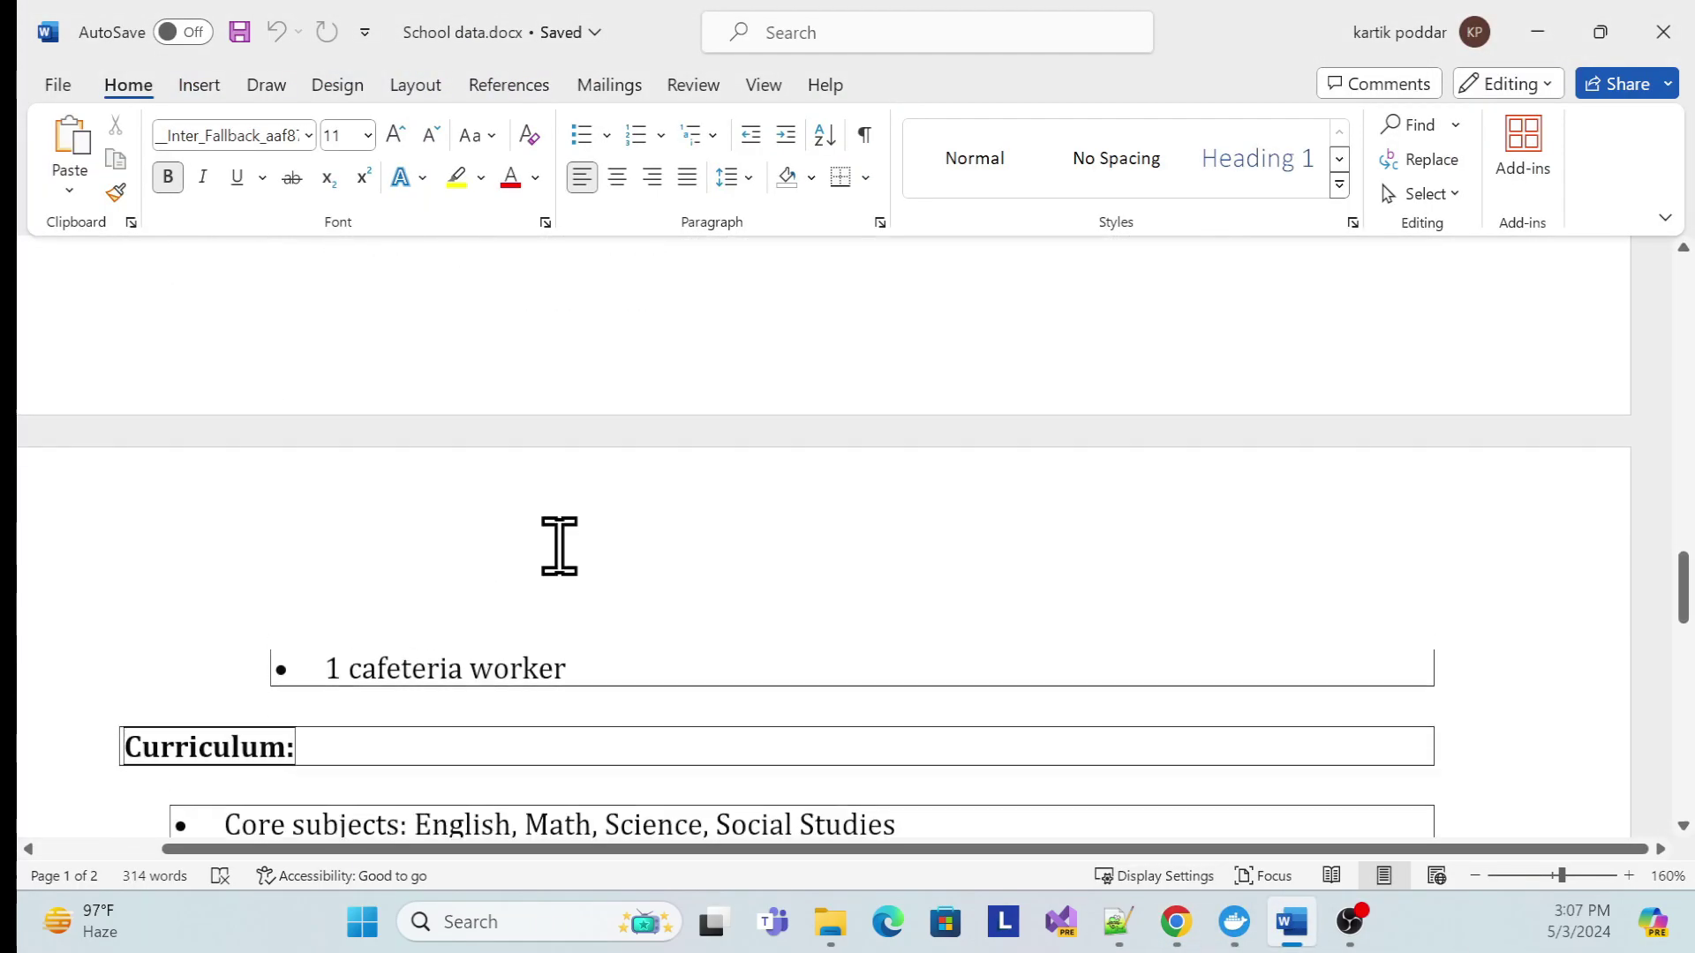
scroll(529, 495, up, 5)
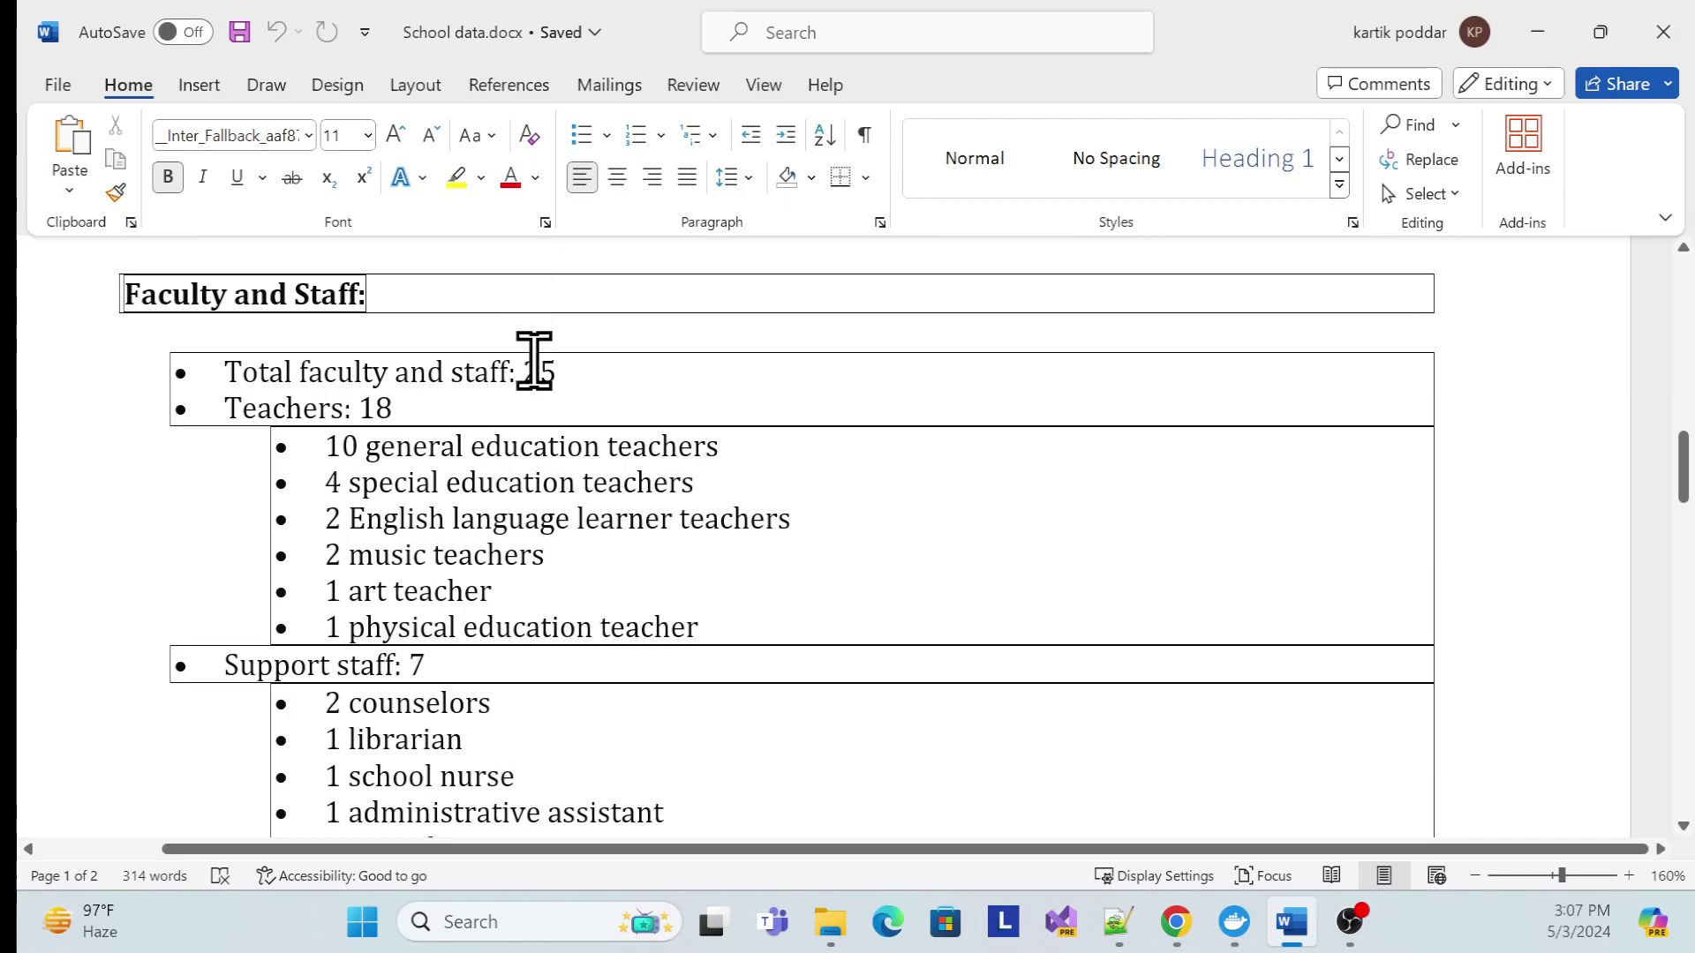
scroll(540, 353, up, 8)
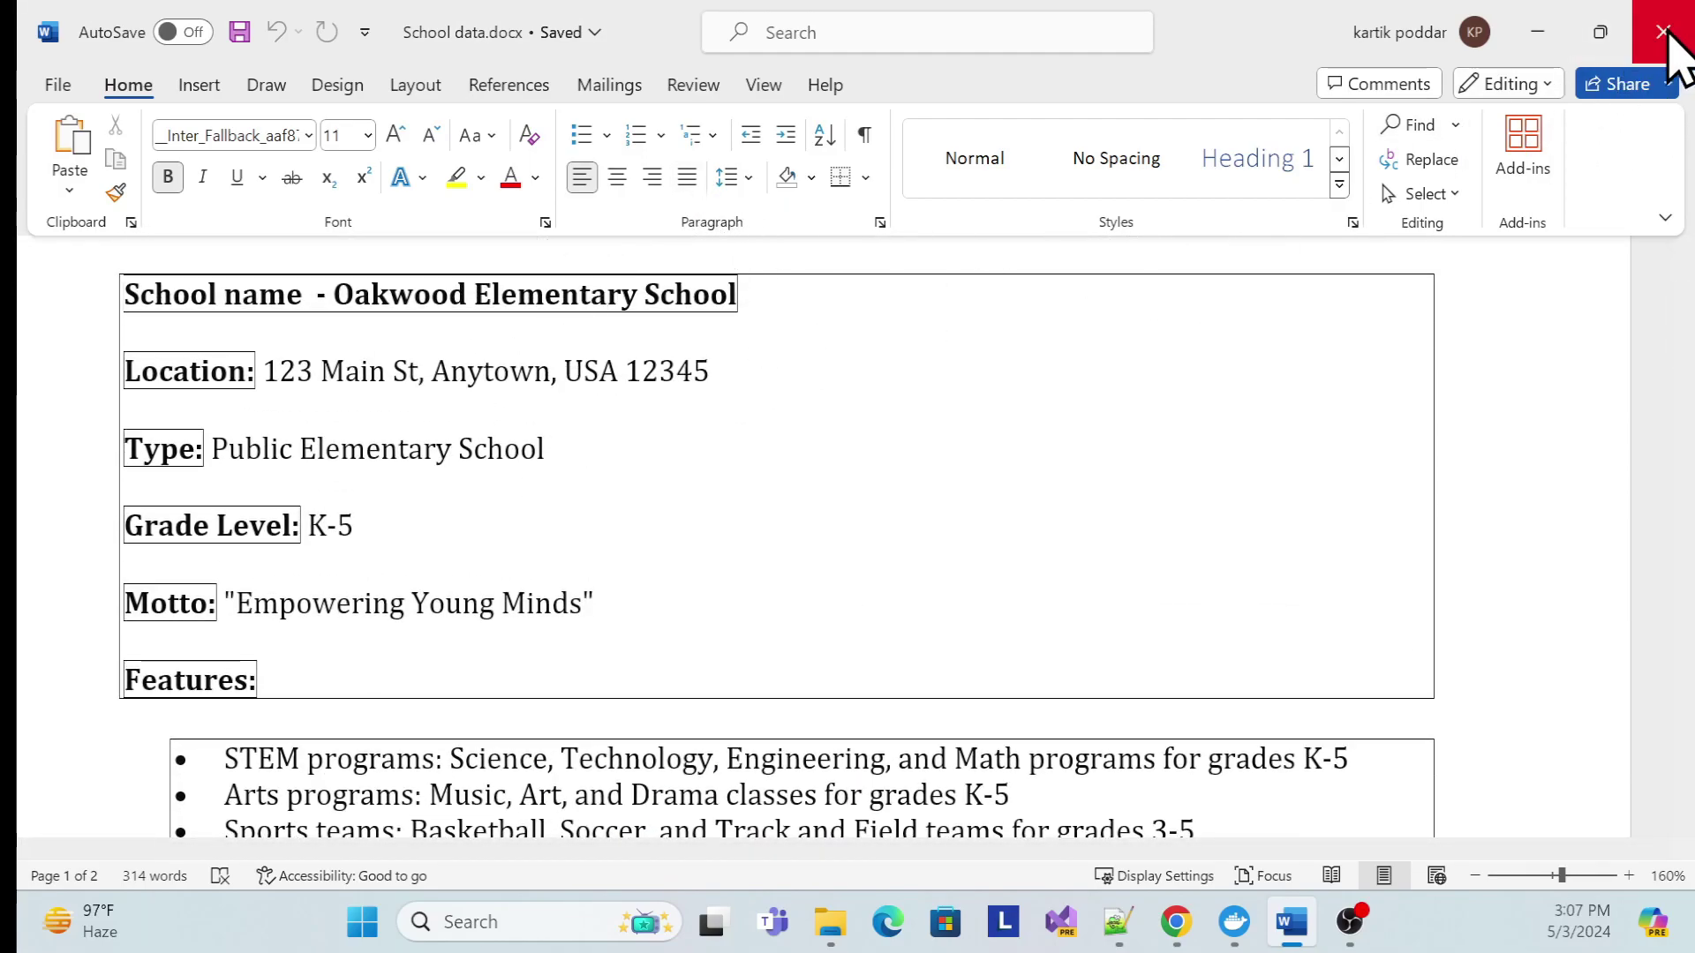
click(1567, 30)
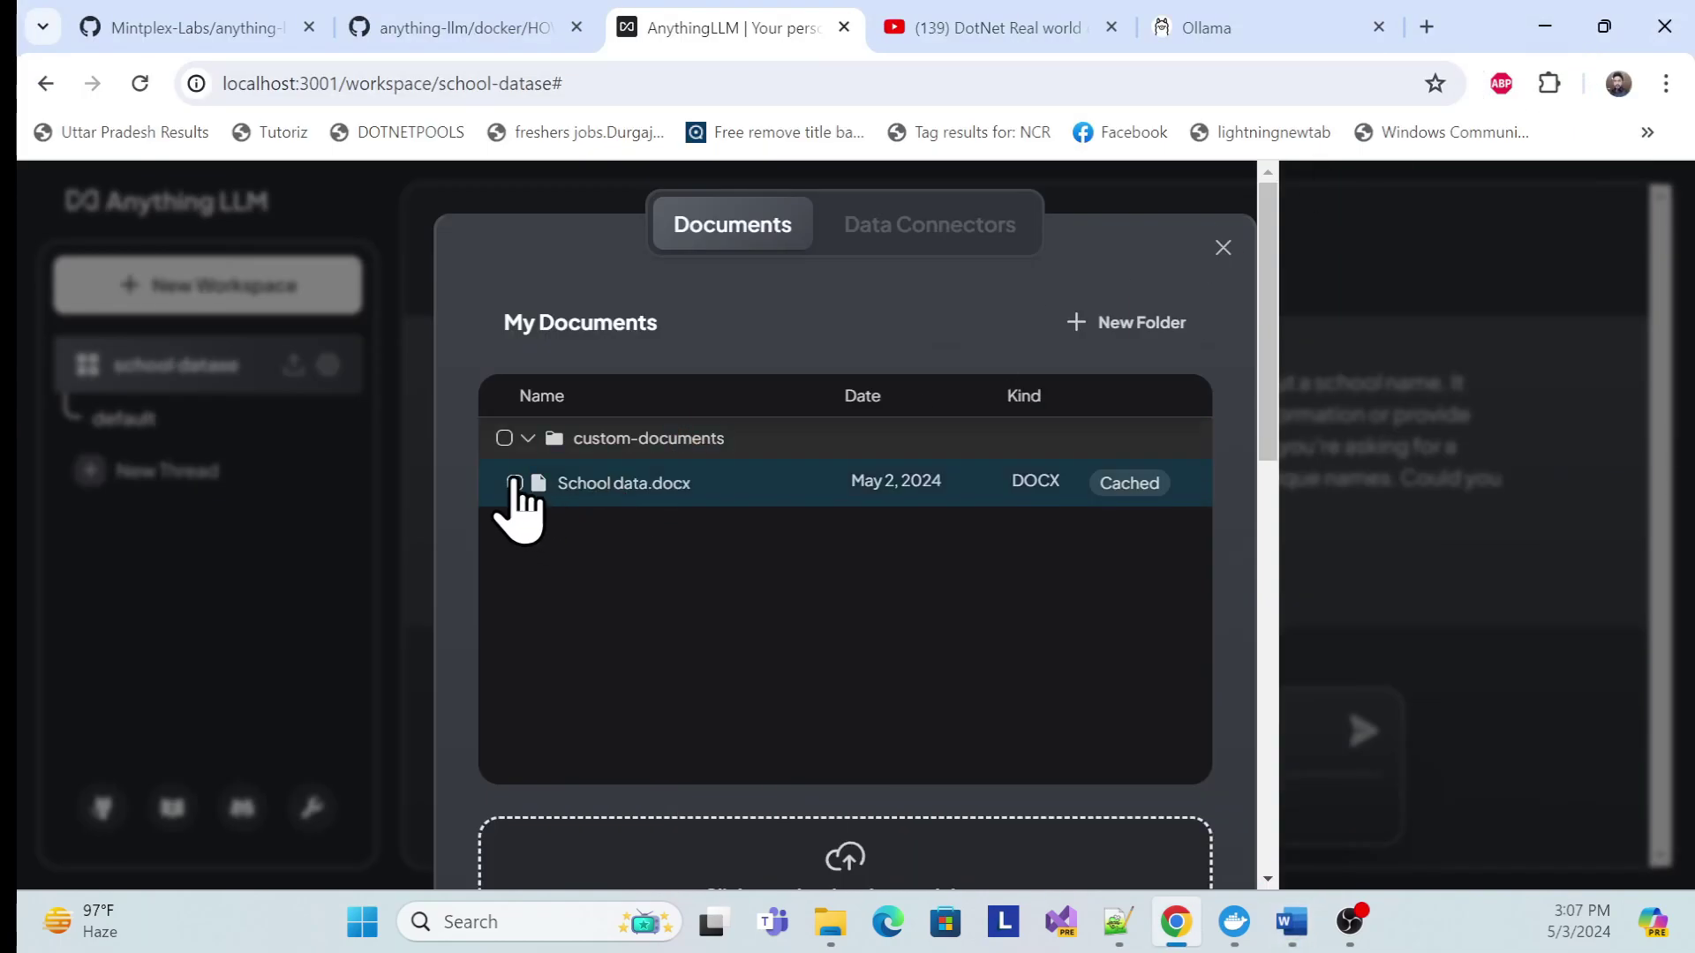
Step: Select School data.docx and move it into the school datase workspace
click(515, 480)
scroll(749, 623, down, 1)
scroll(749, 634, down, 4)
scroll(741, 609, up, 3)
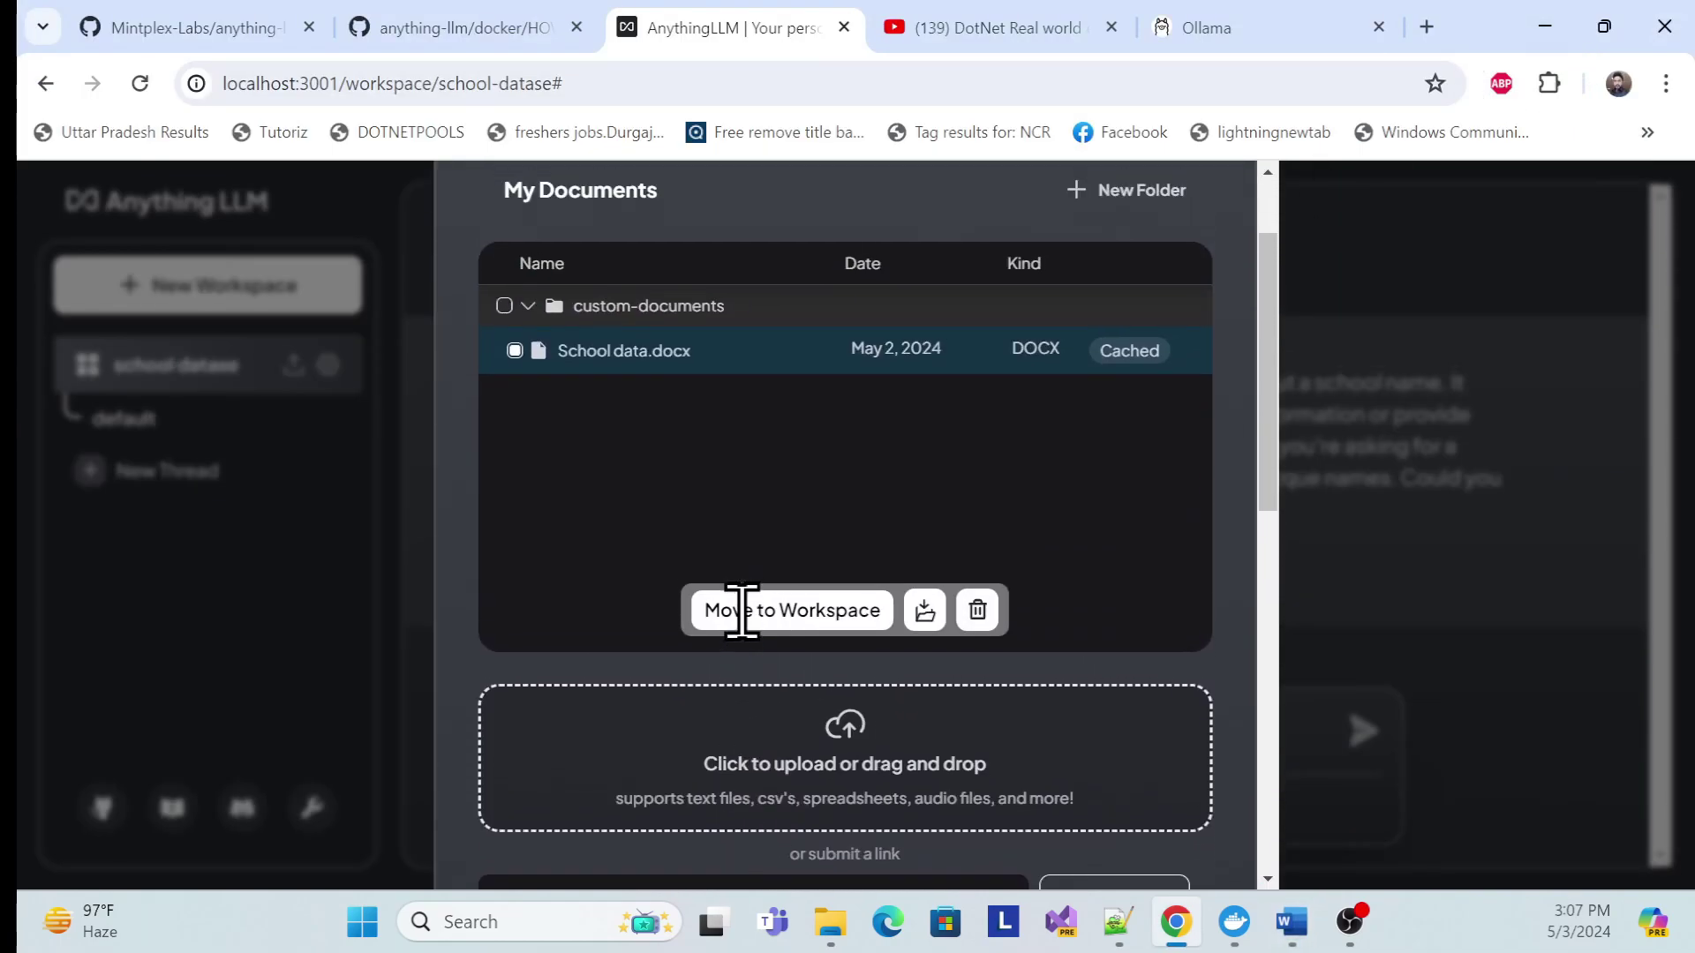
scroll(741, 605, down, 2)
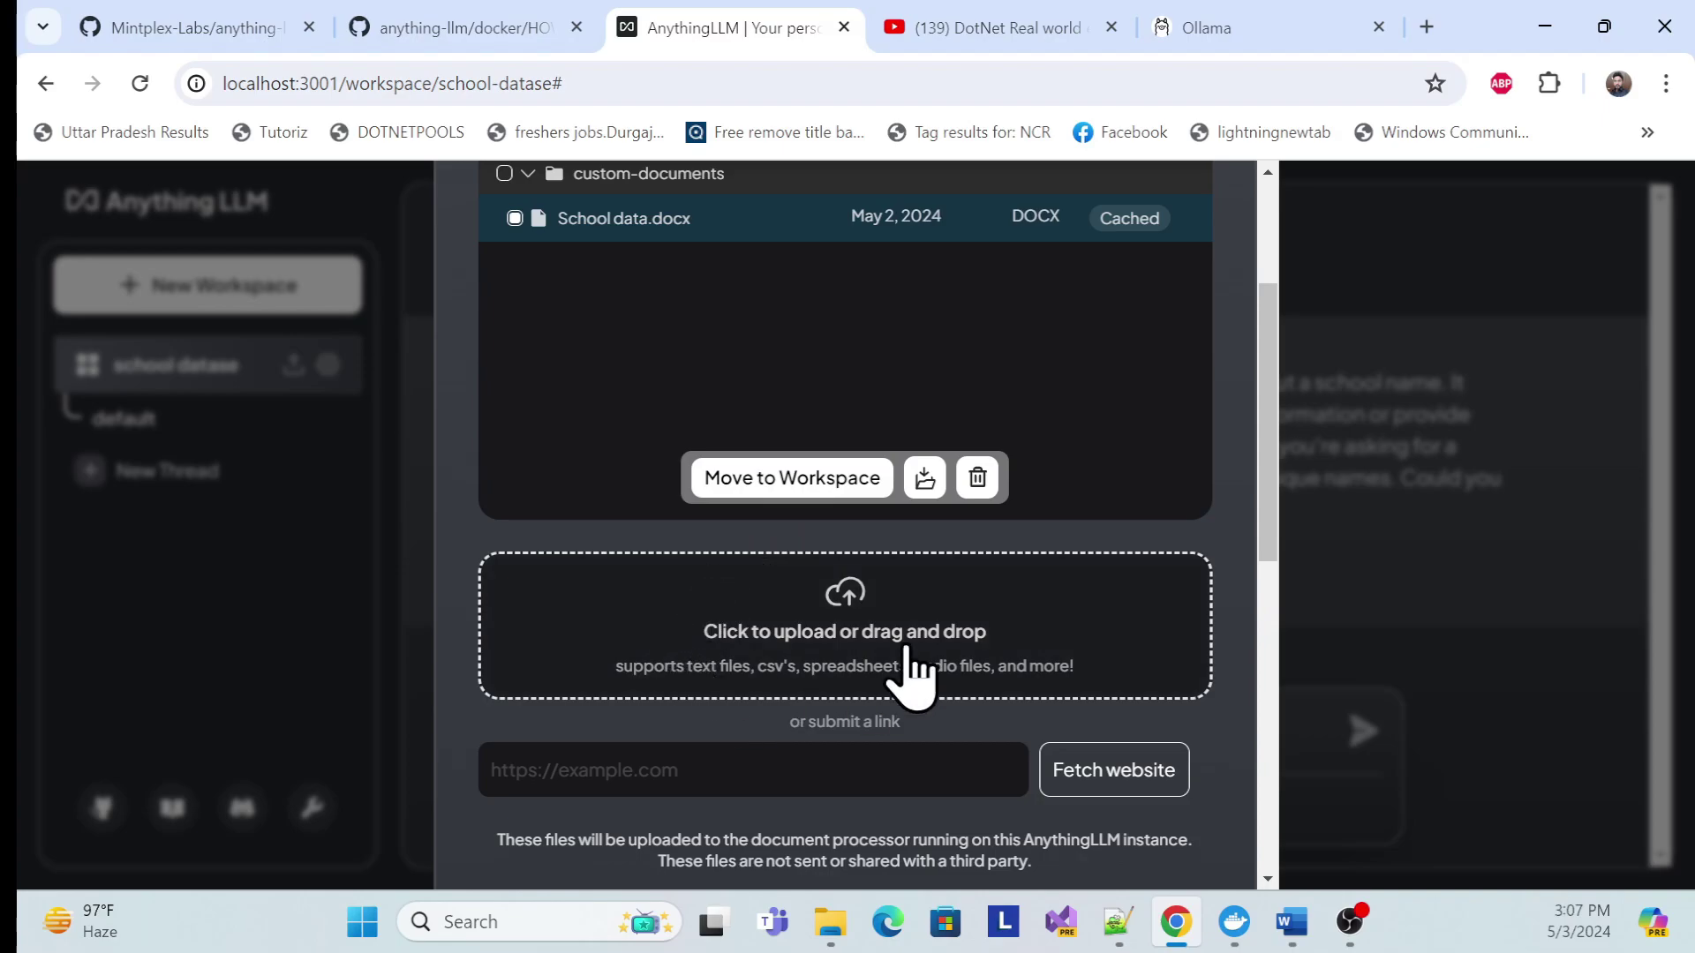
click(765, 481)
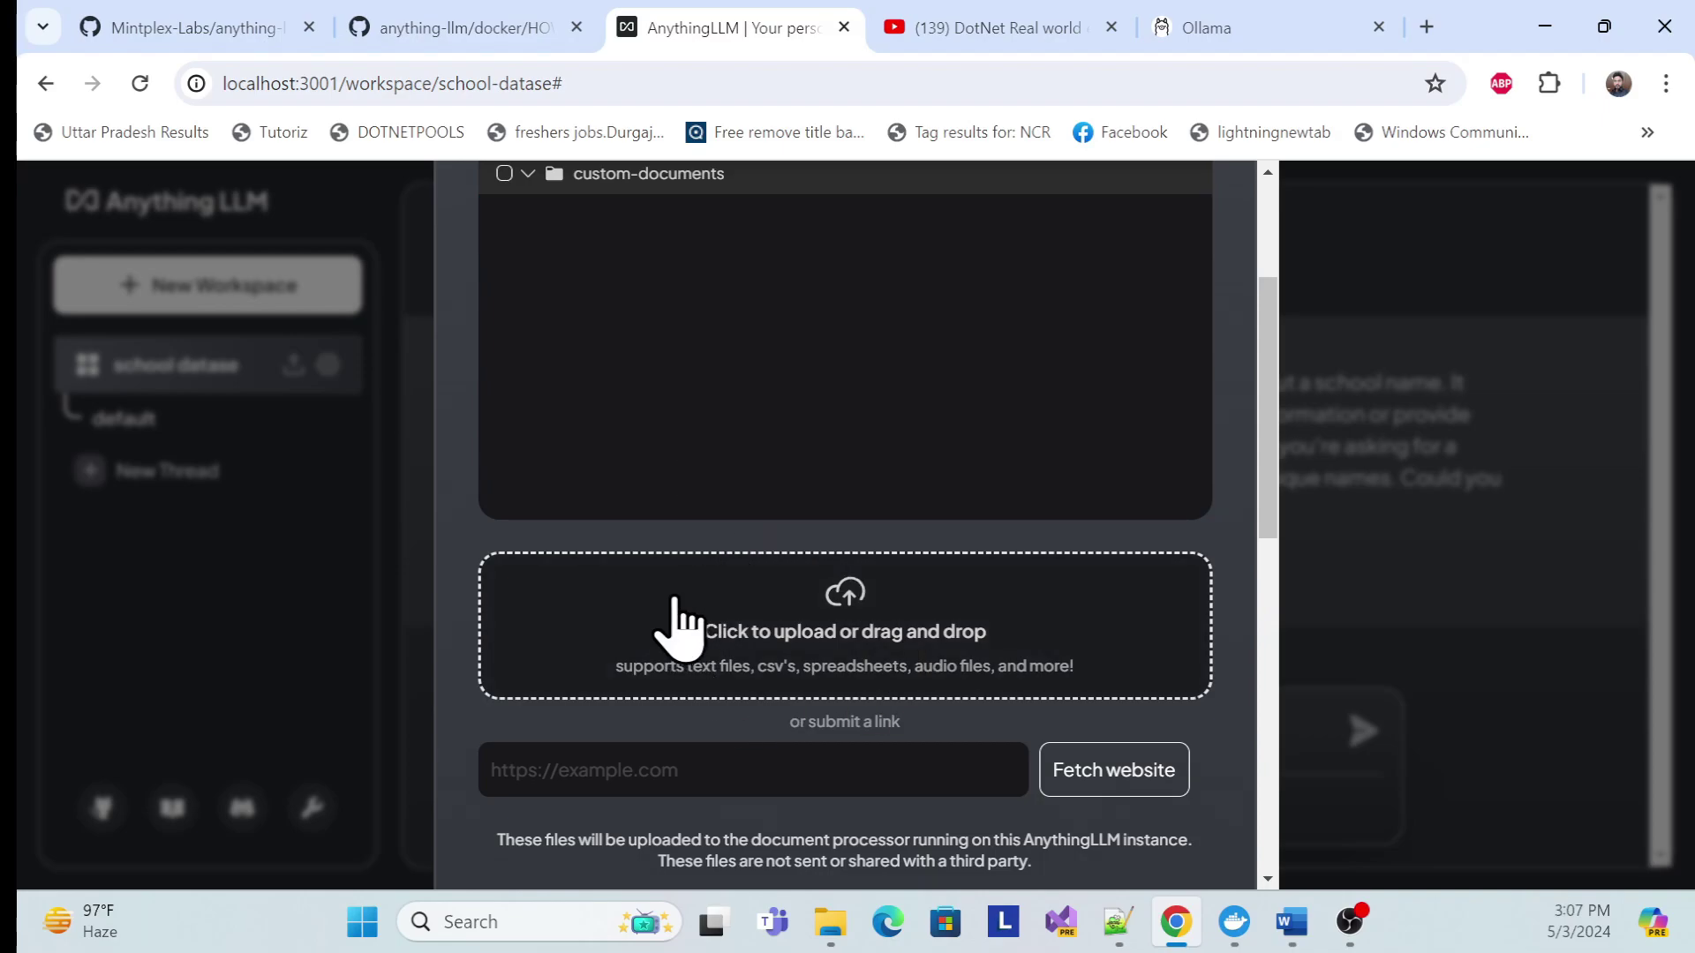
Step: Save and embed the document, then close the document manager
scroll(675, 622, up, 3)
scroll(662, 592, down, 2)
scroll(671, 618, down, 4)
scroll(687, 529, up, 3)
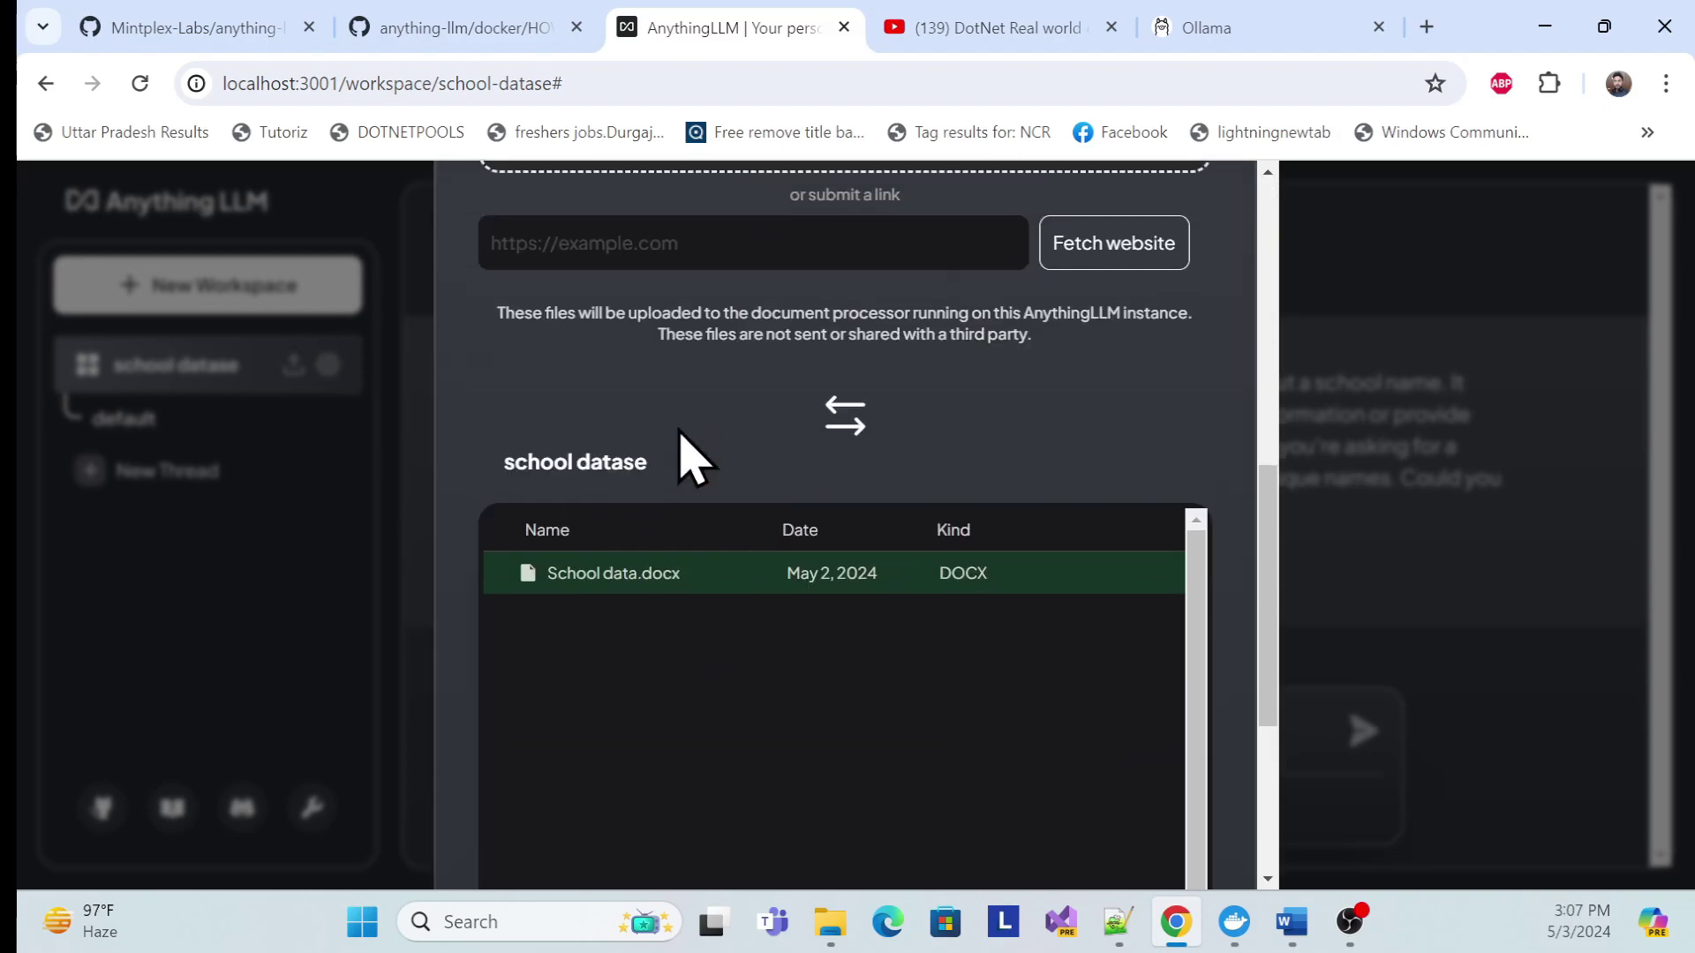
scroll(824, 632, down, 2)
scroll(1024, 707, down, 5)
click(1178, 751)
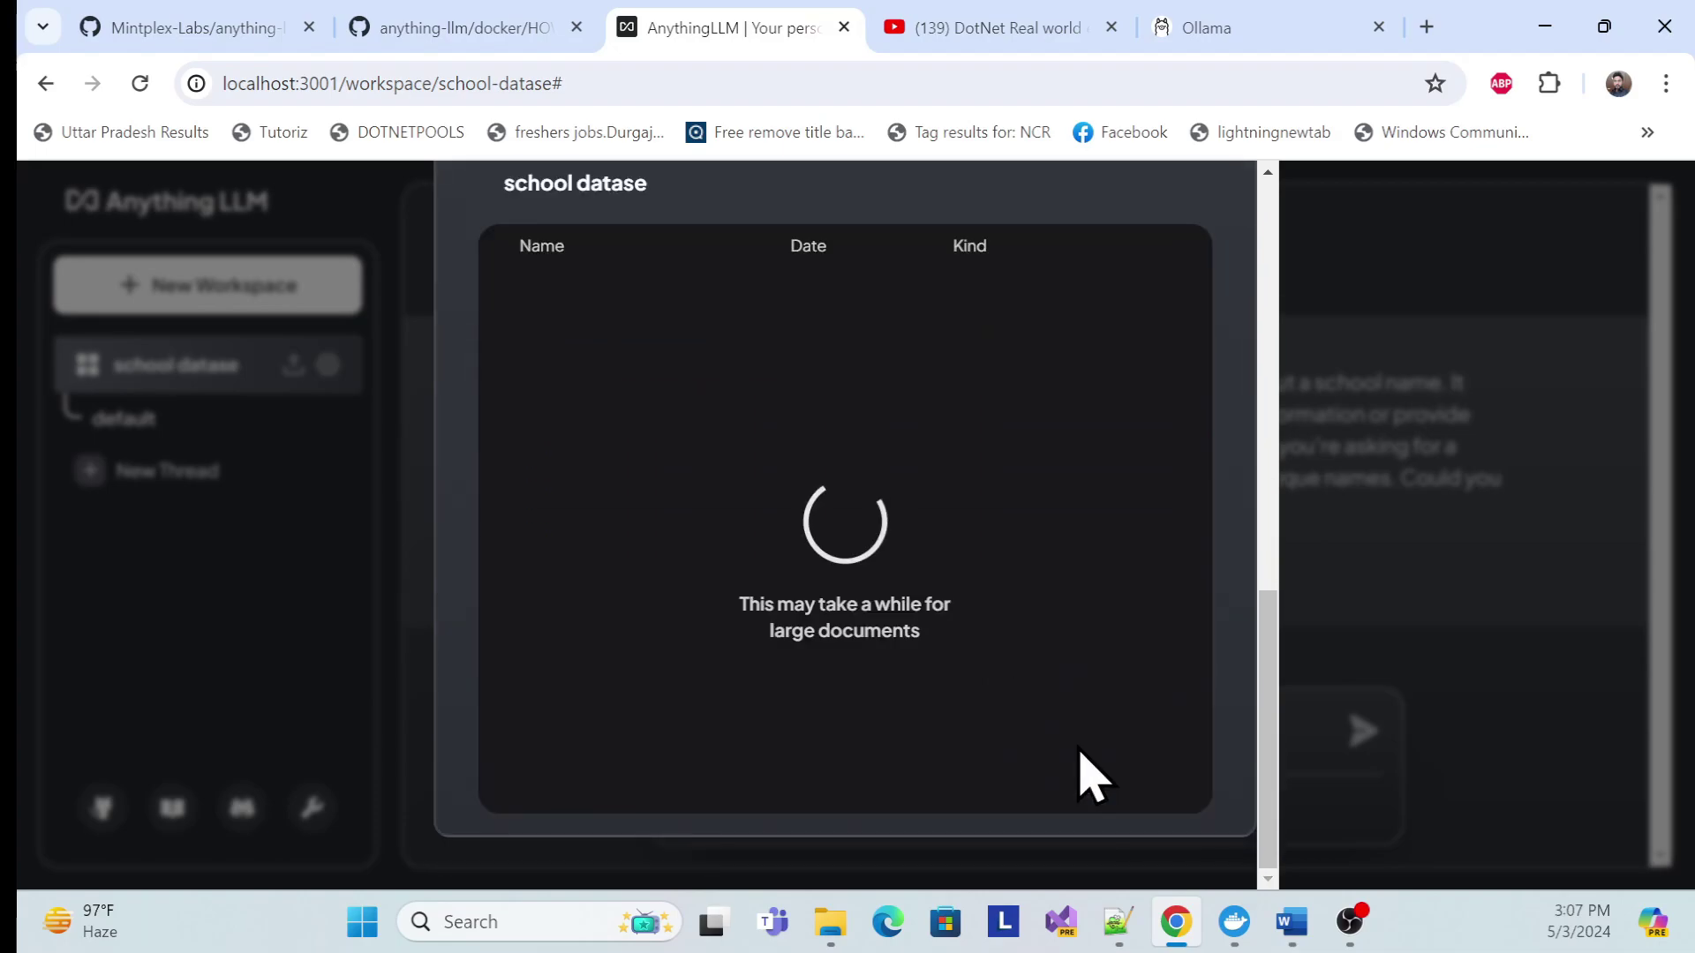
scroll(1253, 388, up, 8)
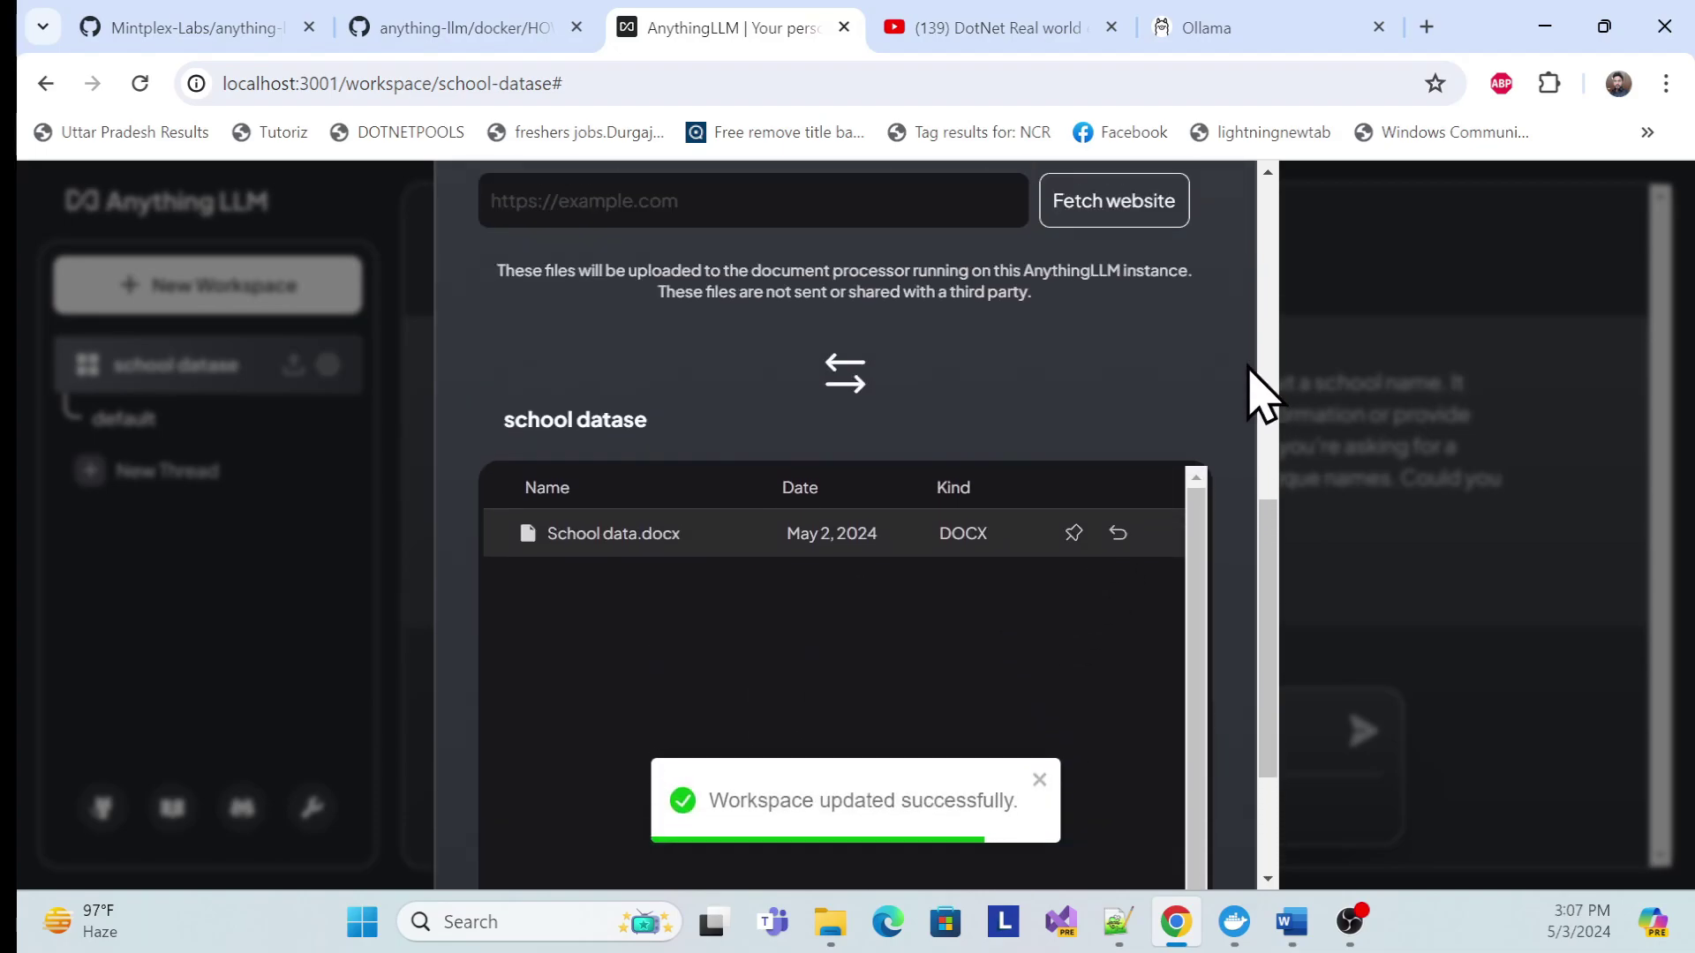
click(1222, 247)
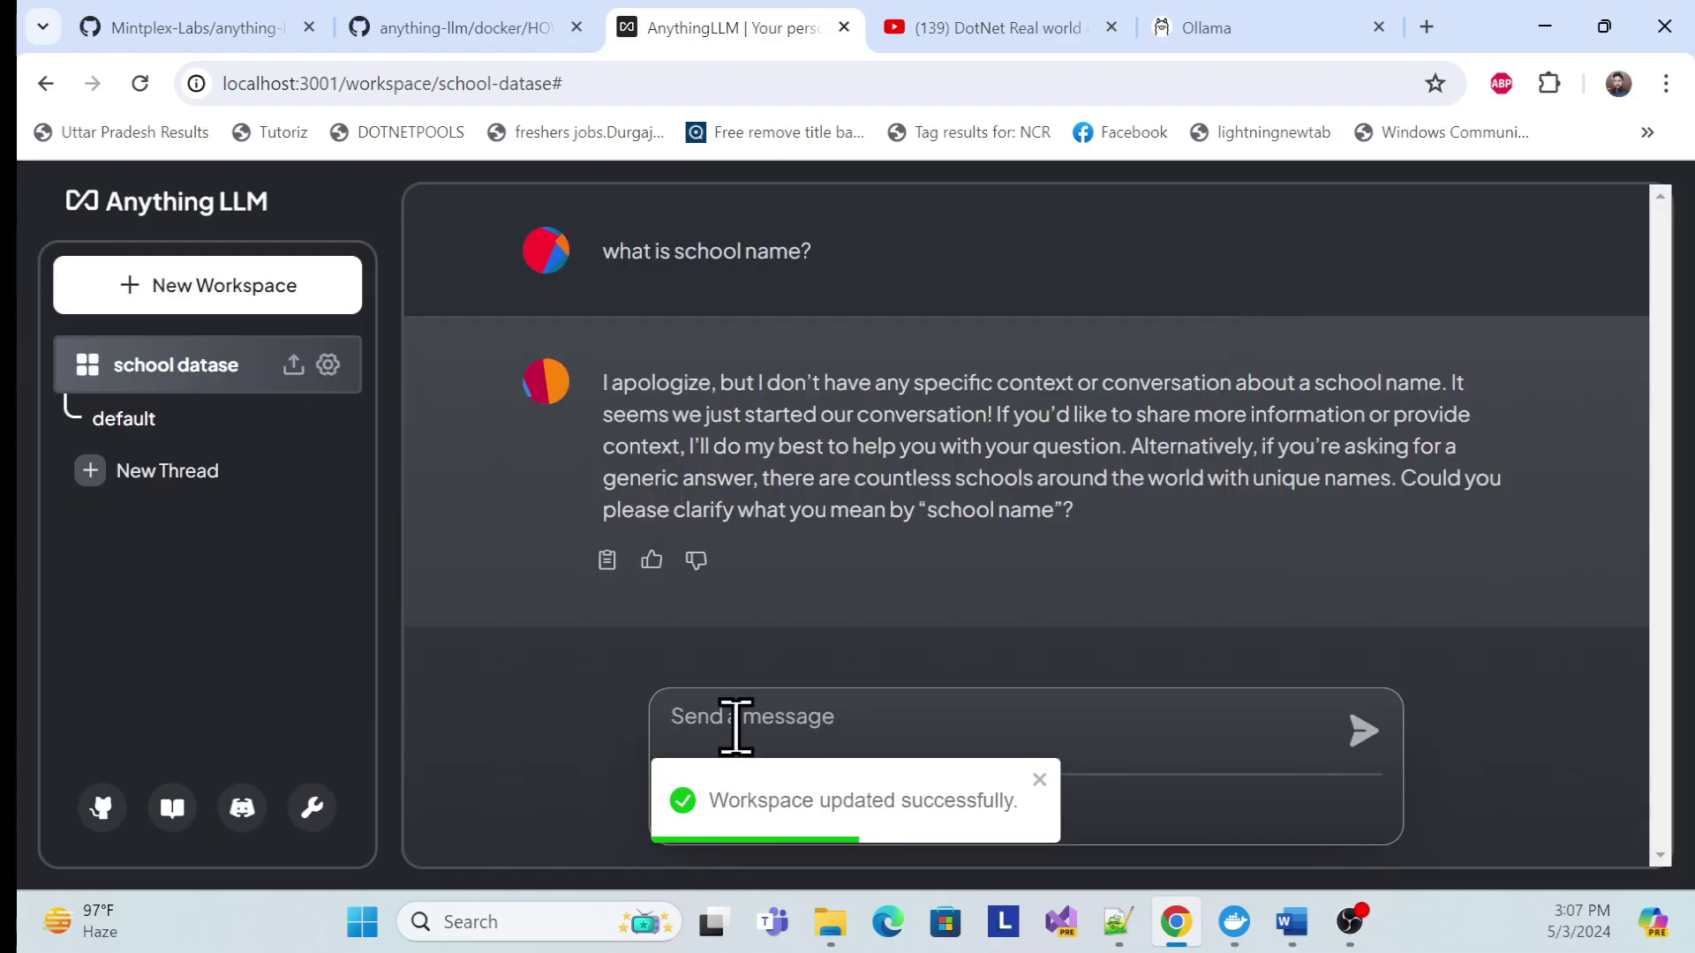
Step: Ask 'what is school name ?', get Oakwood Elementary School, and bring School data.docx forward in Word
click(788, 715)
text(what)
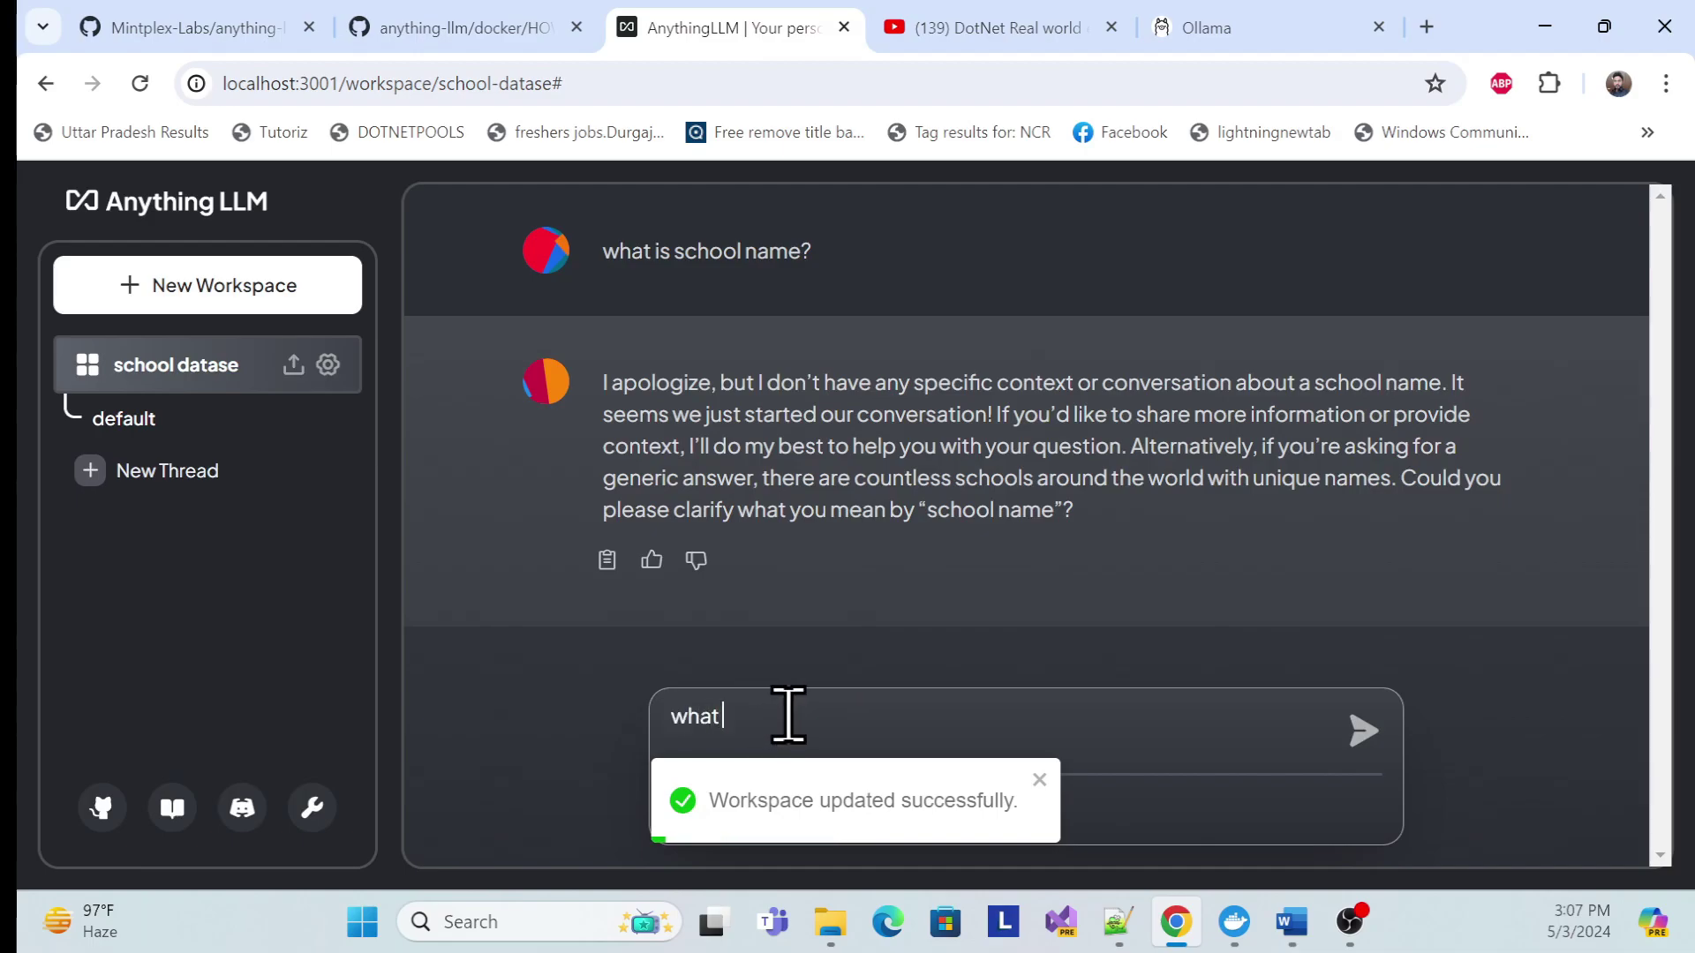
text( is schoo)
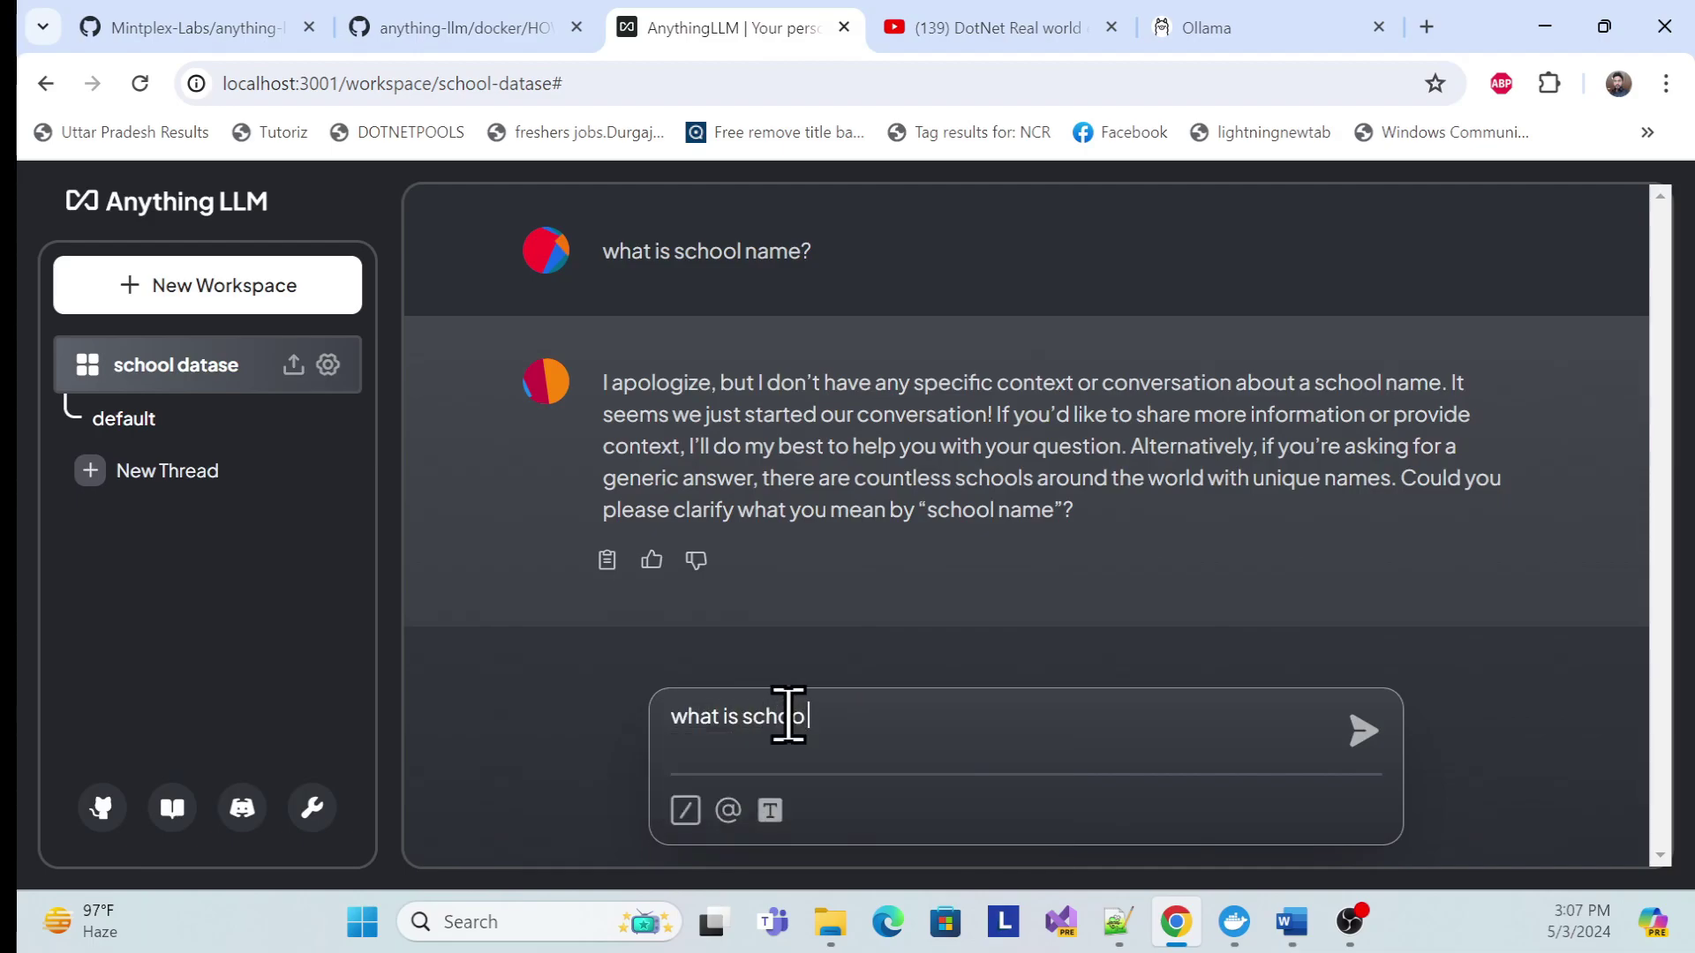
text(l name ?)
key(Return)
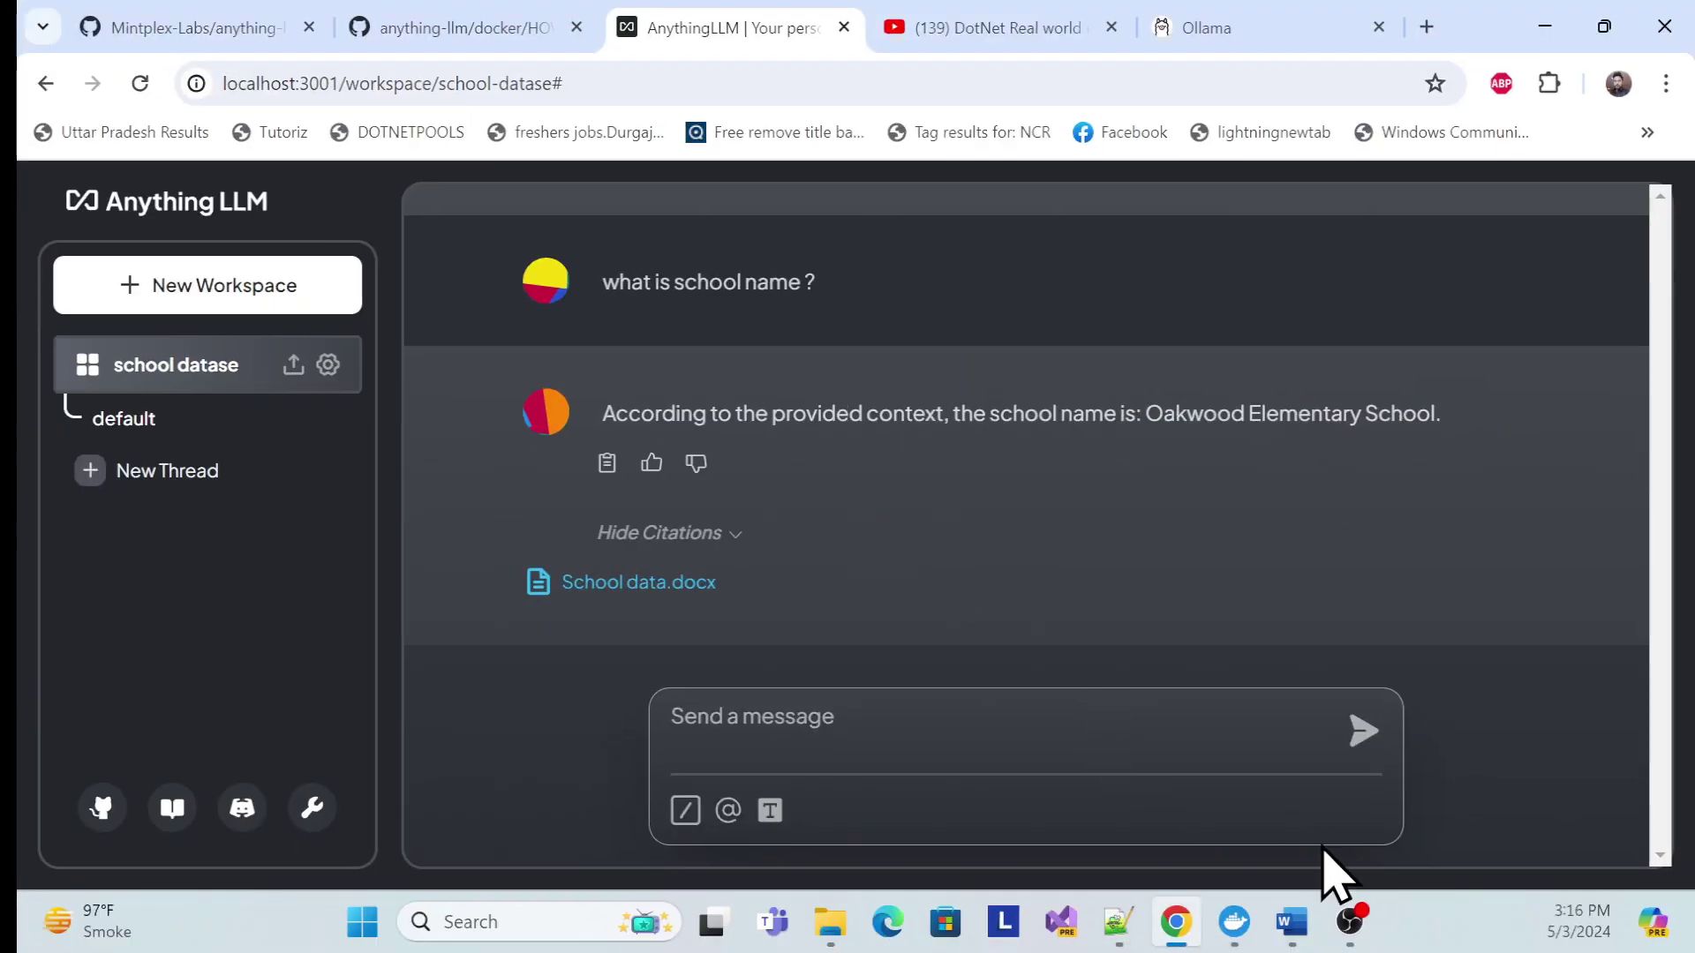
mouse_move(1291, 922)
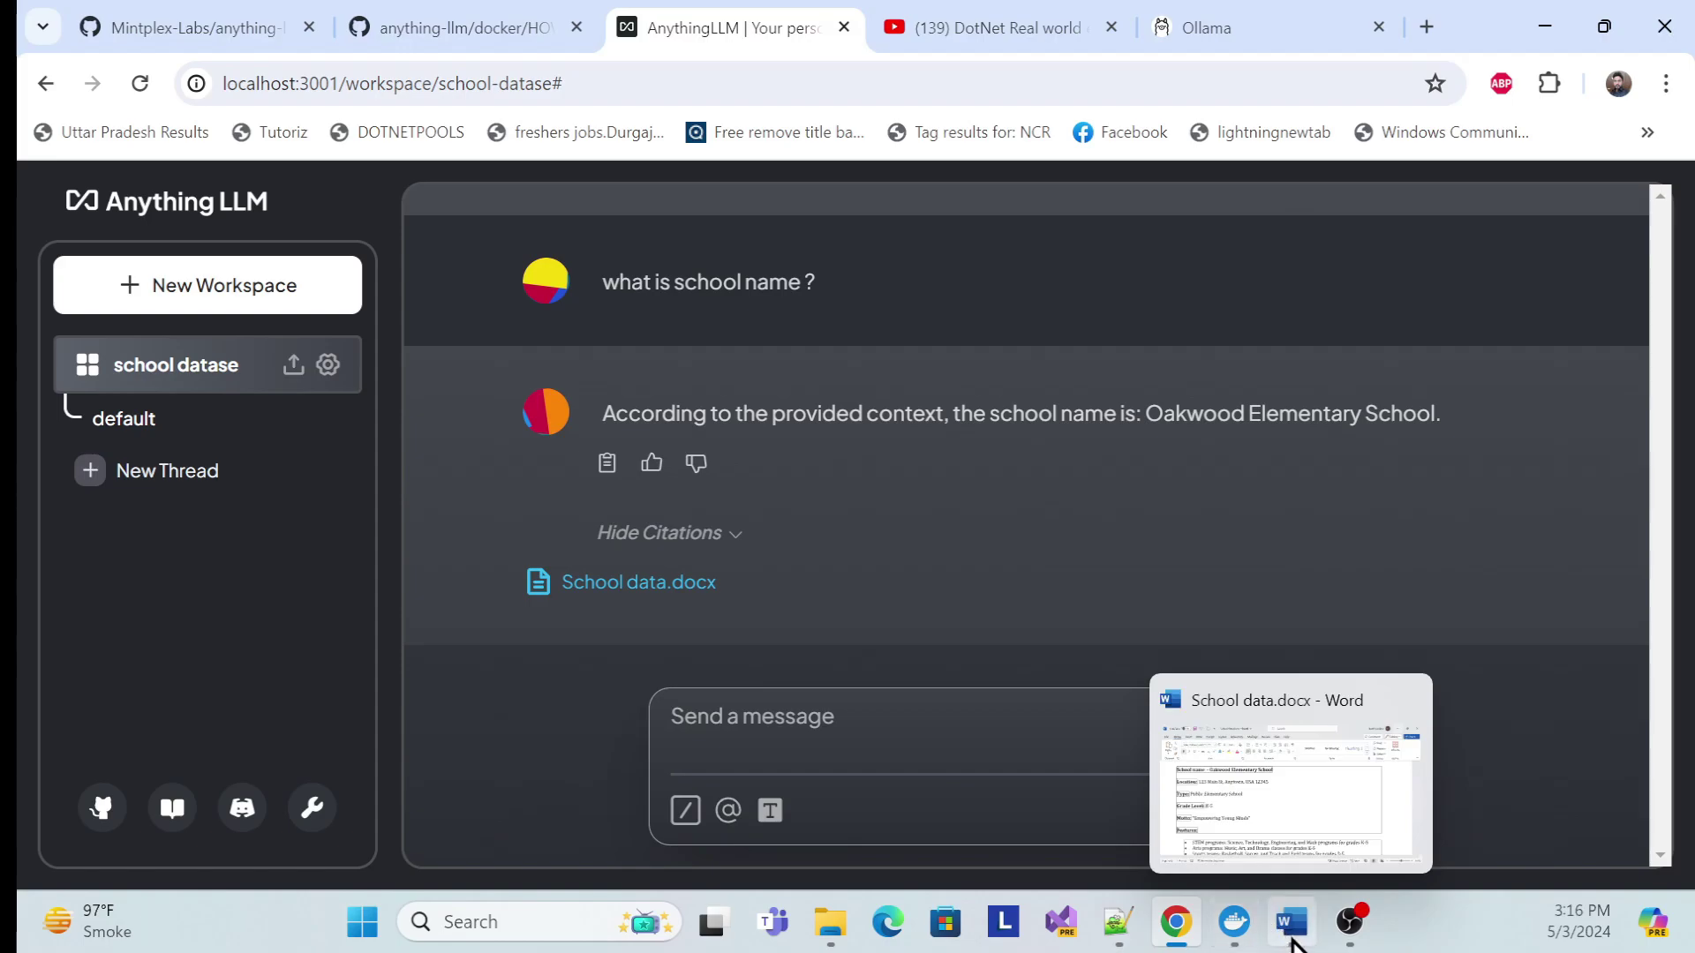
click(1322, 823)
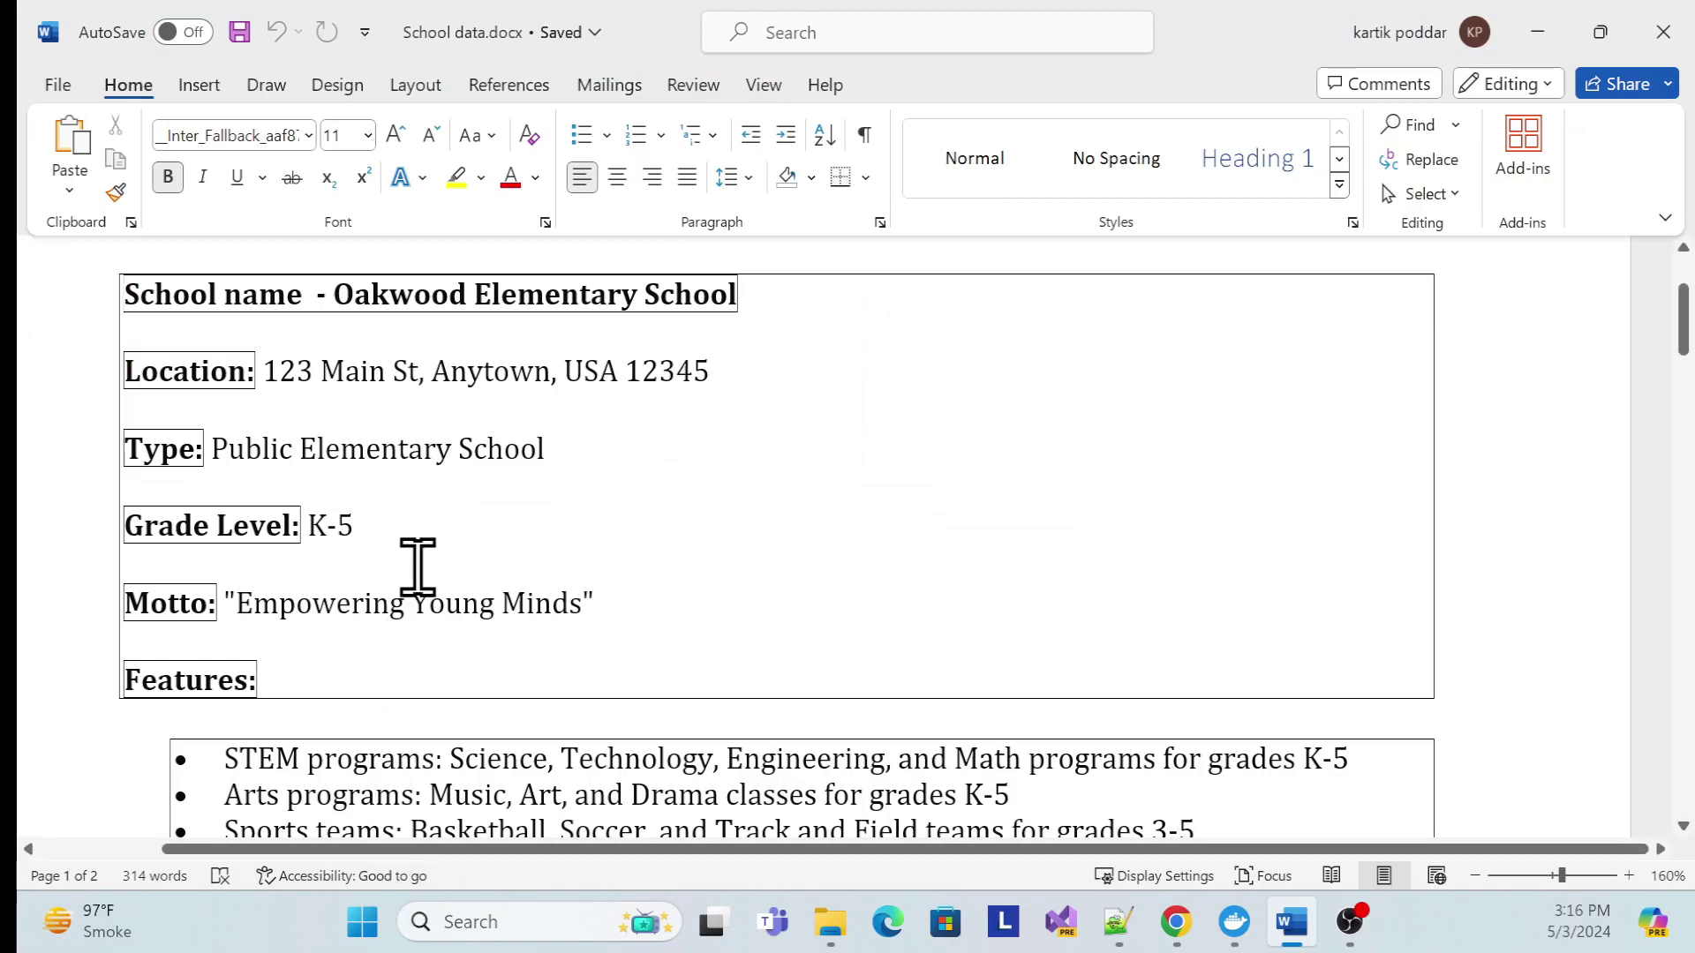
Step: Scroll School data.docx to the Contact Information heading, highlight it, then minimize Word
double_click(178, 375)
scroll(969, 533, down, 15)
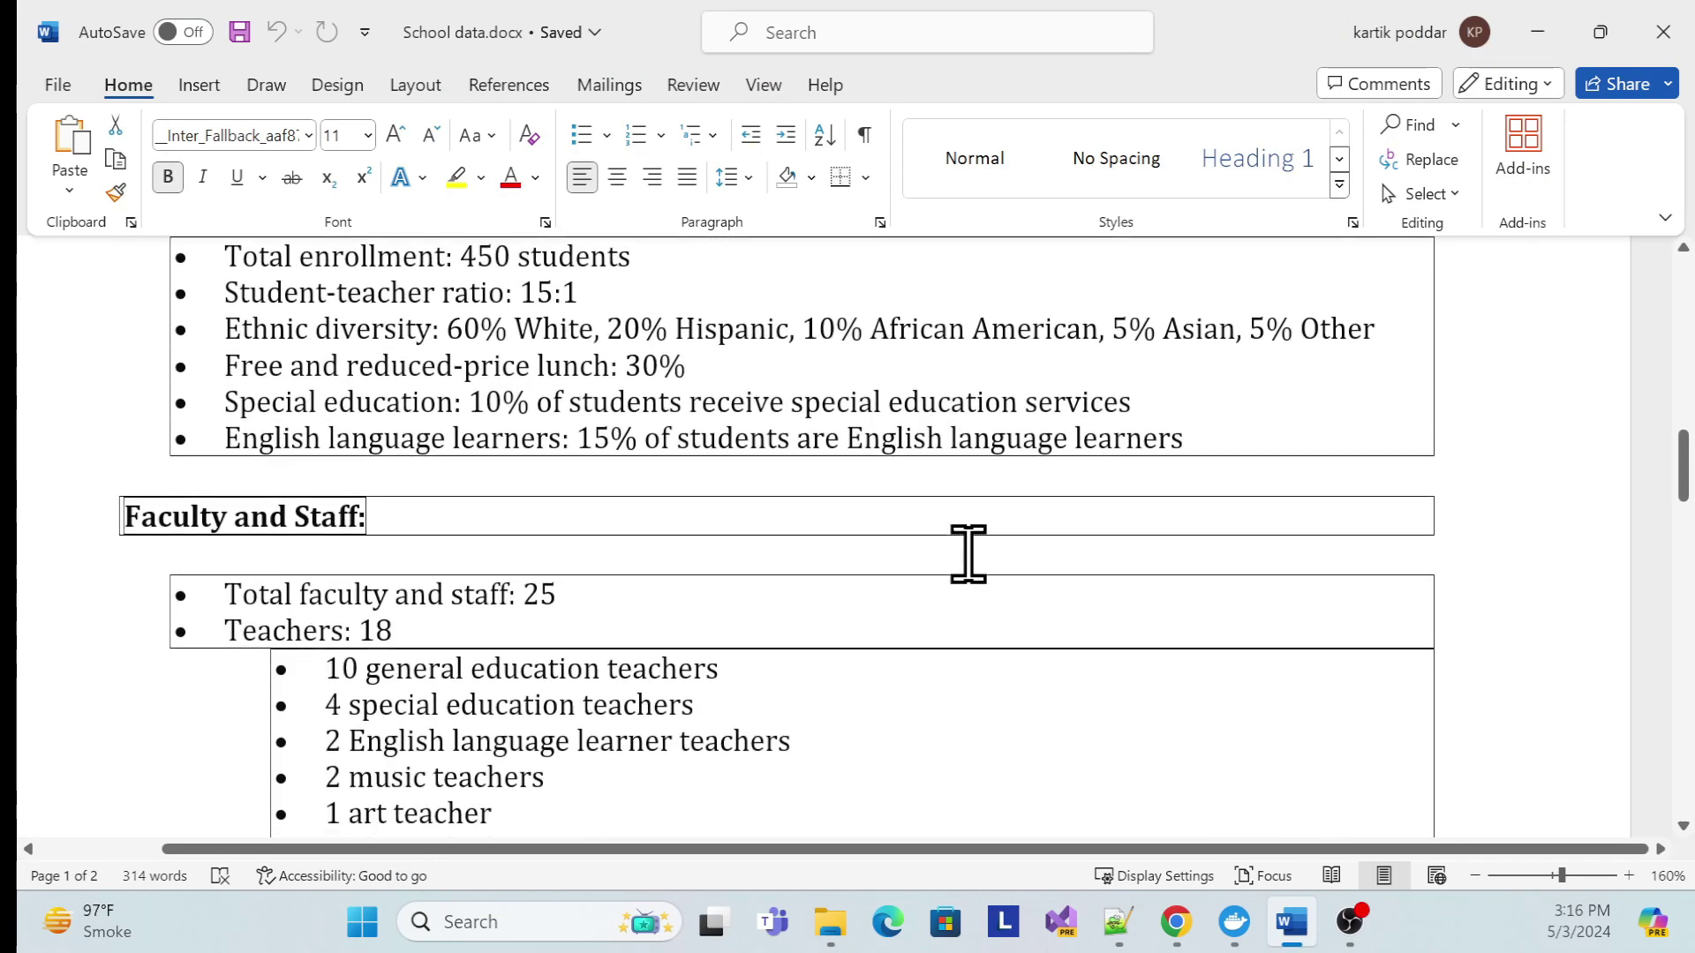
scroll(946, 567, down, 15)
scroll(938, 582, up, 6)
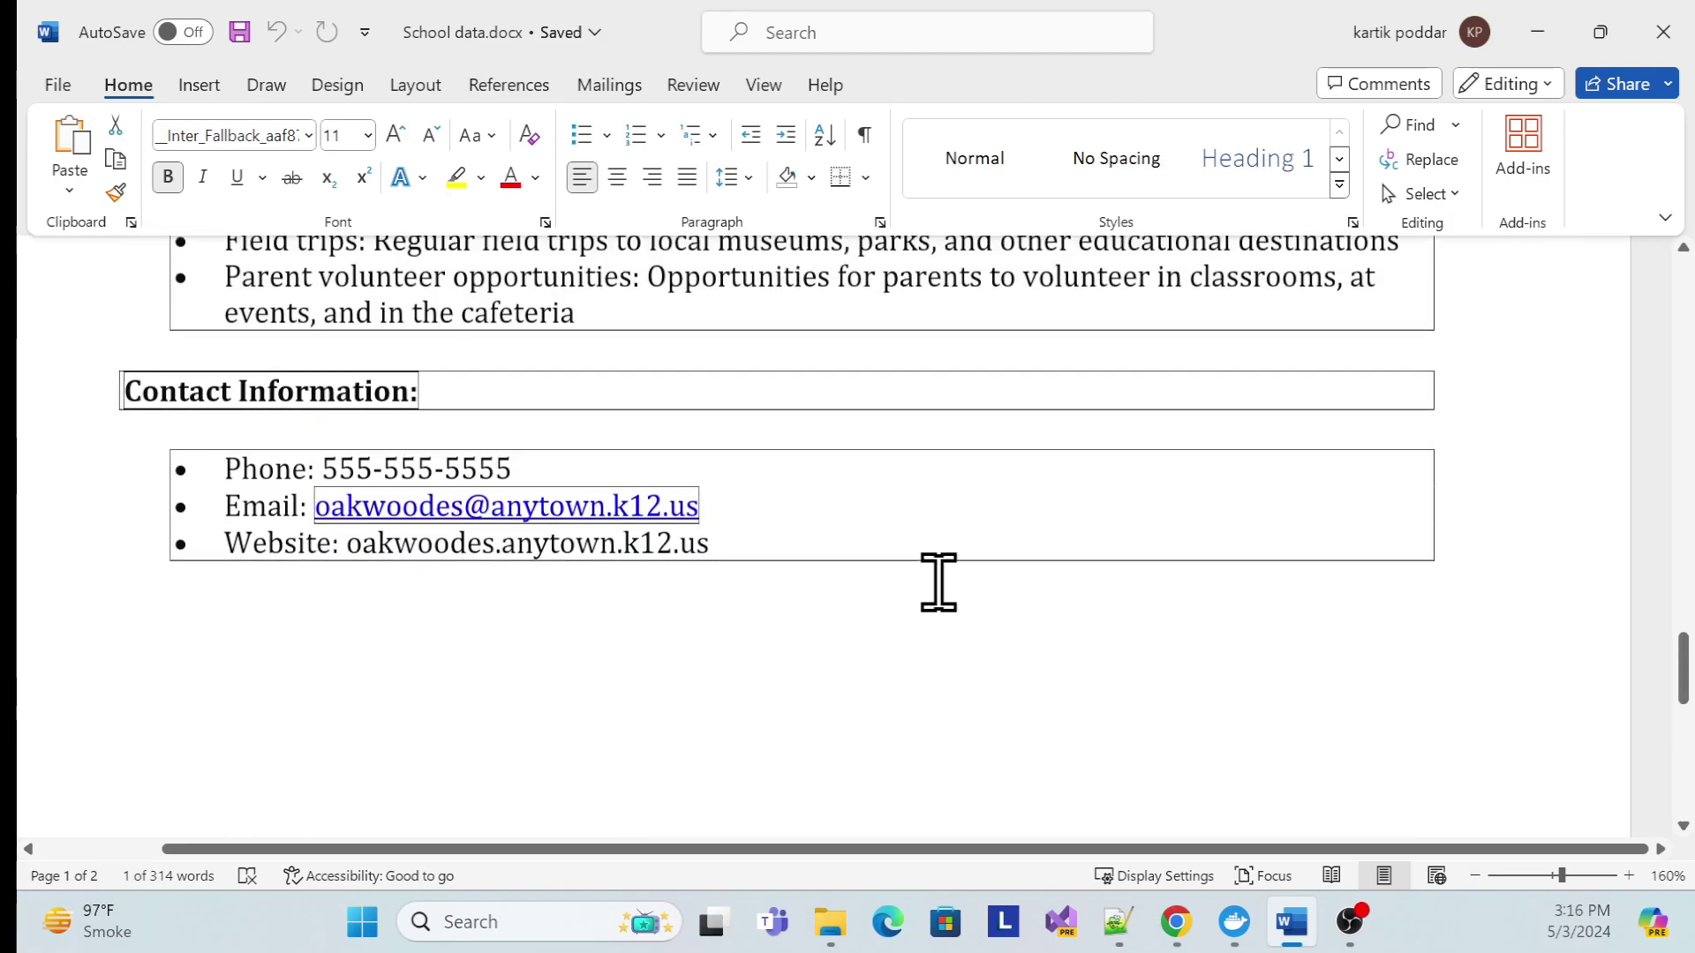
drag(129, 454, 416, 465)
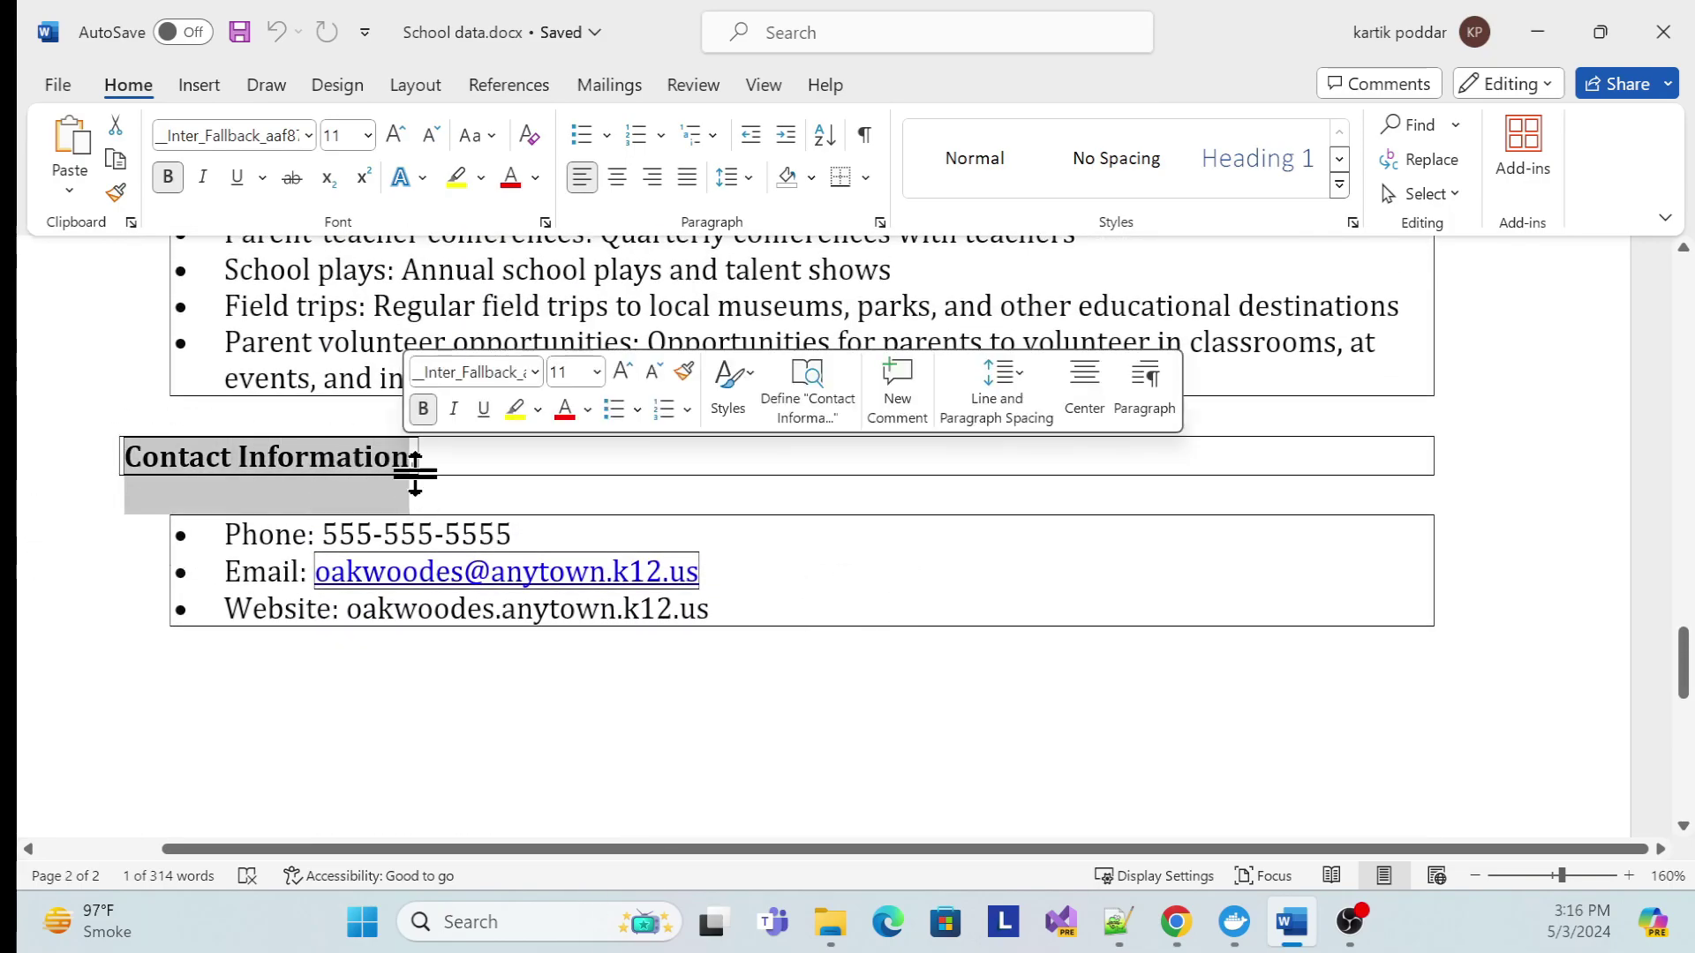
click(1537, 32)
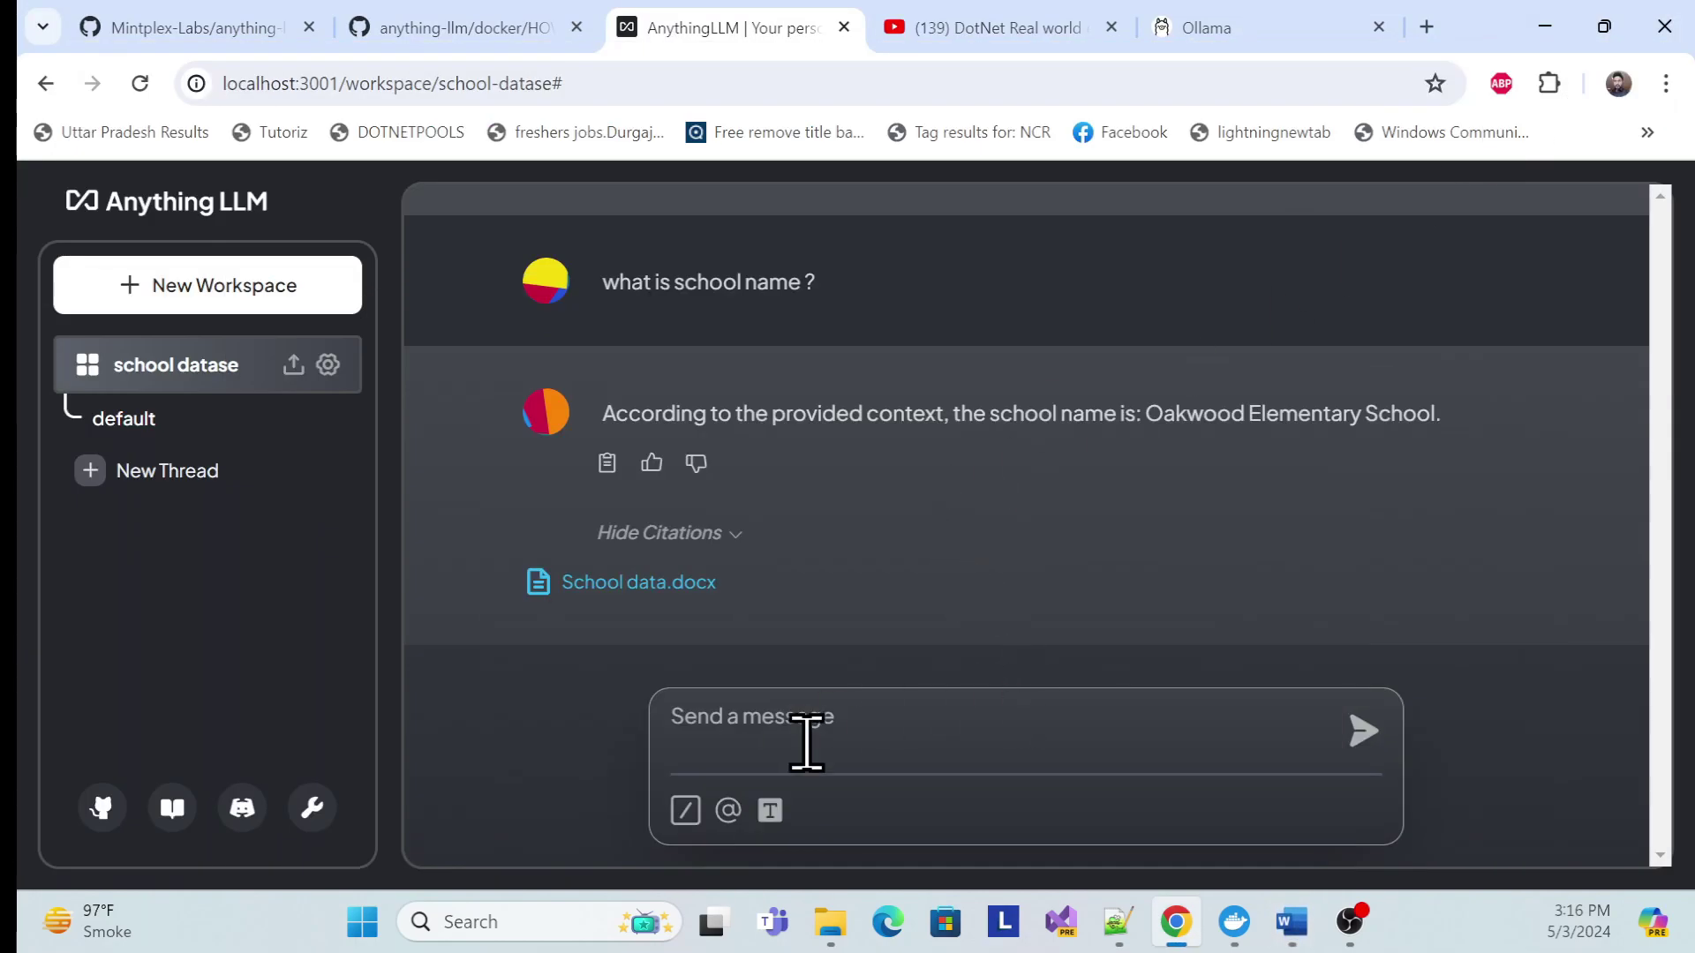
Step: Ask 'how i can contact that school', highlight the phone, email and website reply, then show Word
text(what is the con)
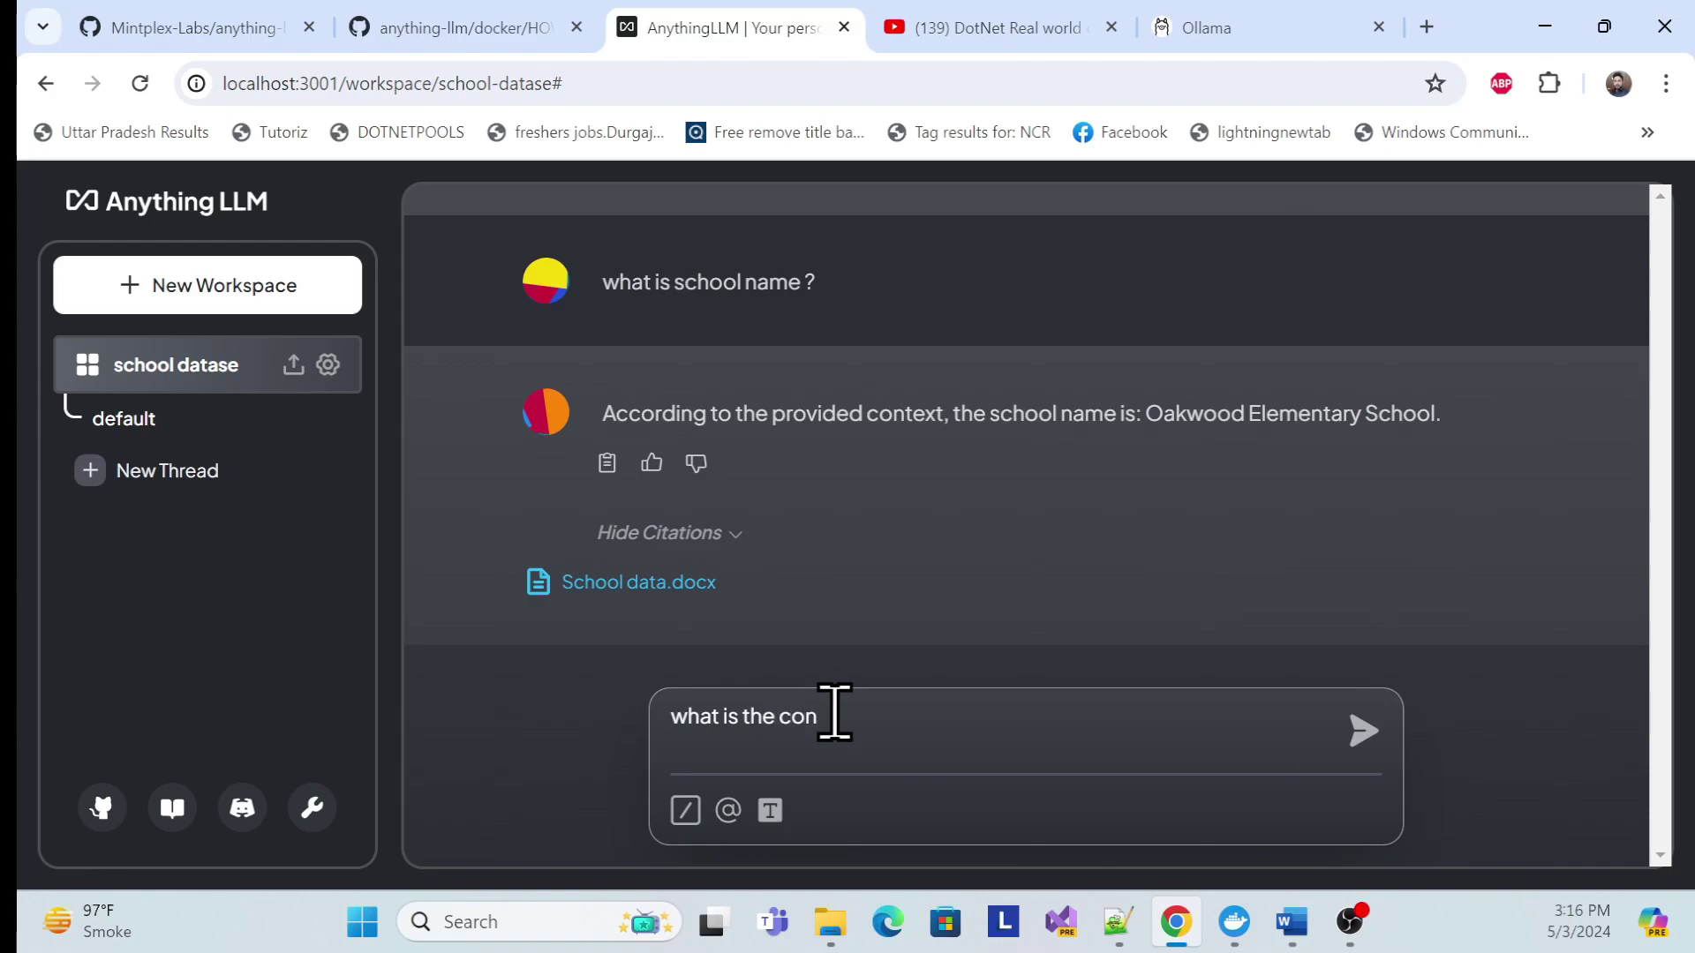
key(BackSpace)
key(BackSpace)
key(BackSpace)
key(BackSpace)
key(BackSpace)
key(BackSpace)
key(BackSpace)
key(BackSpace)
key(BackSpace)
key(BackSpace)
key(BackSpace)
key(BackSpace)
key(BackSpace)
key(BackSpace)
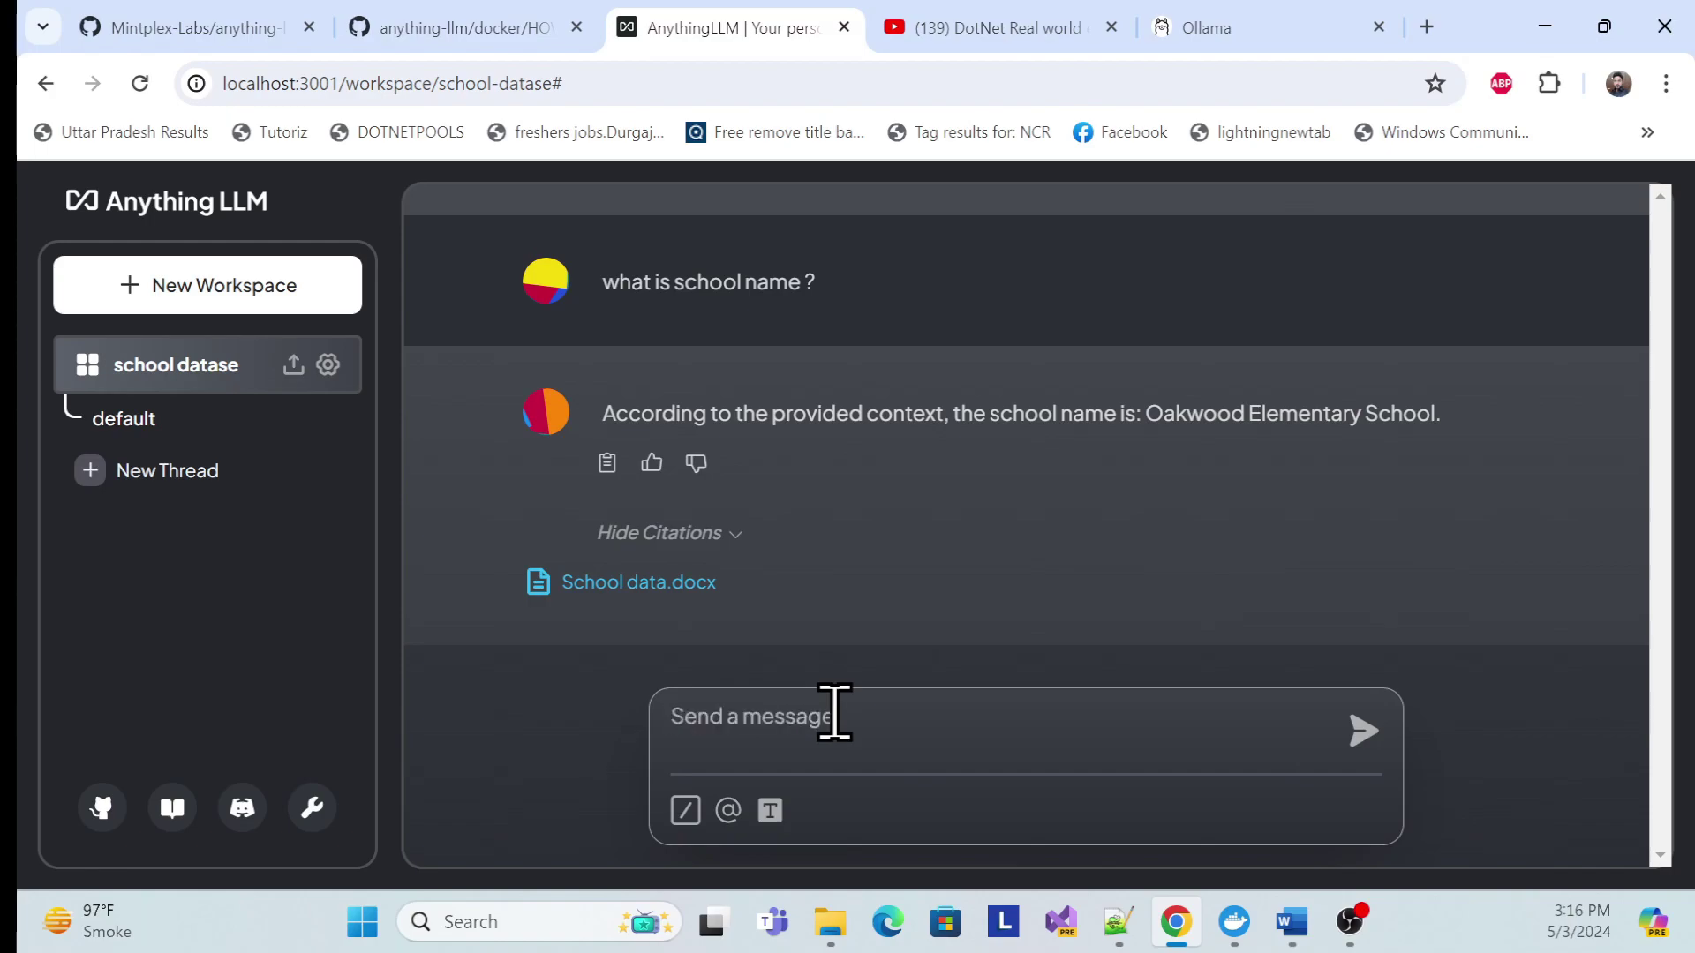
text(how i can contact that school)
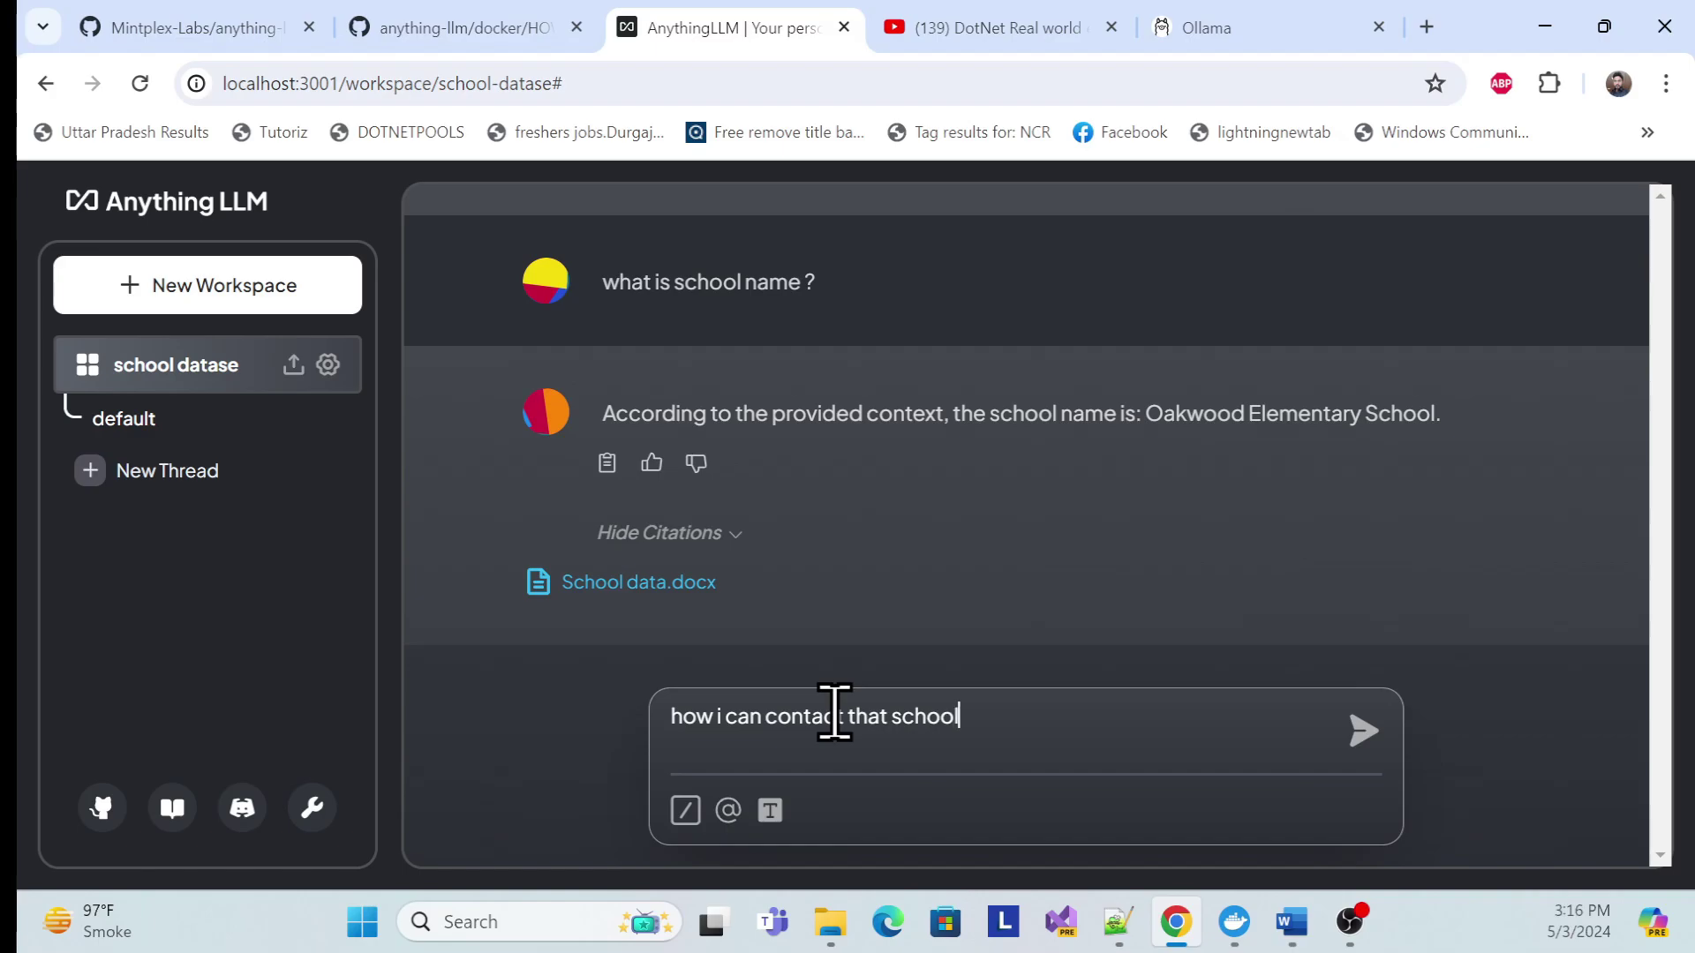
key(Return)
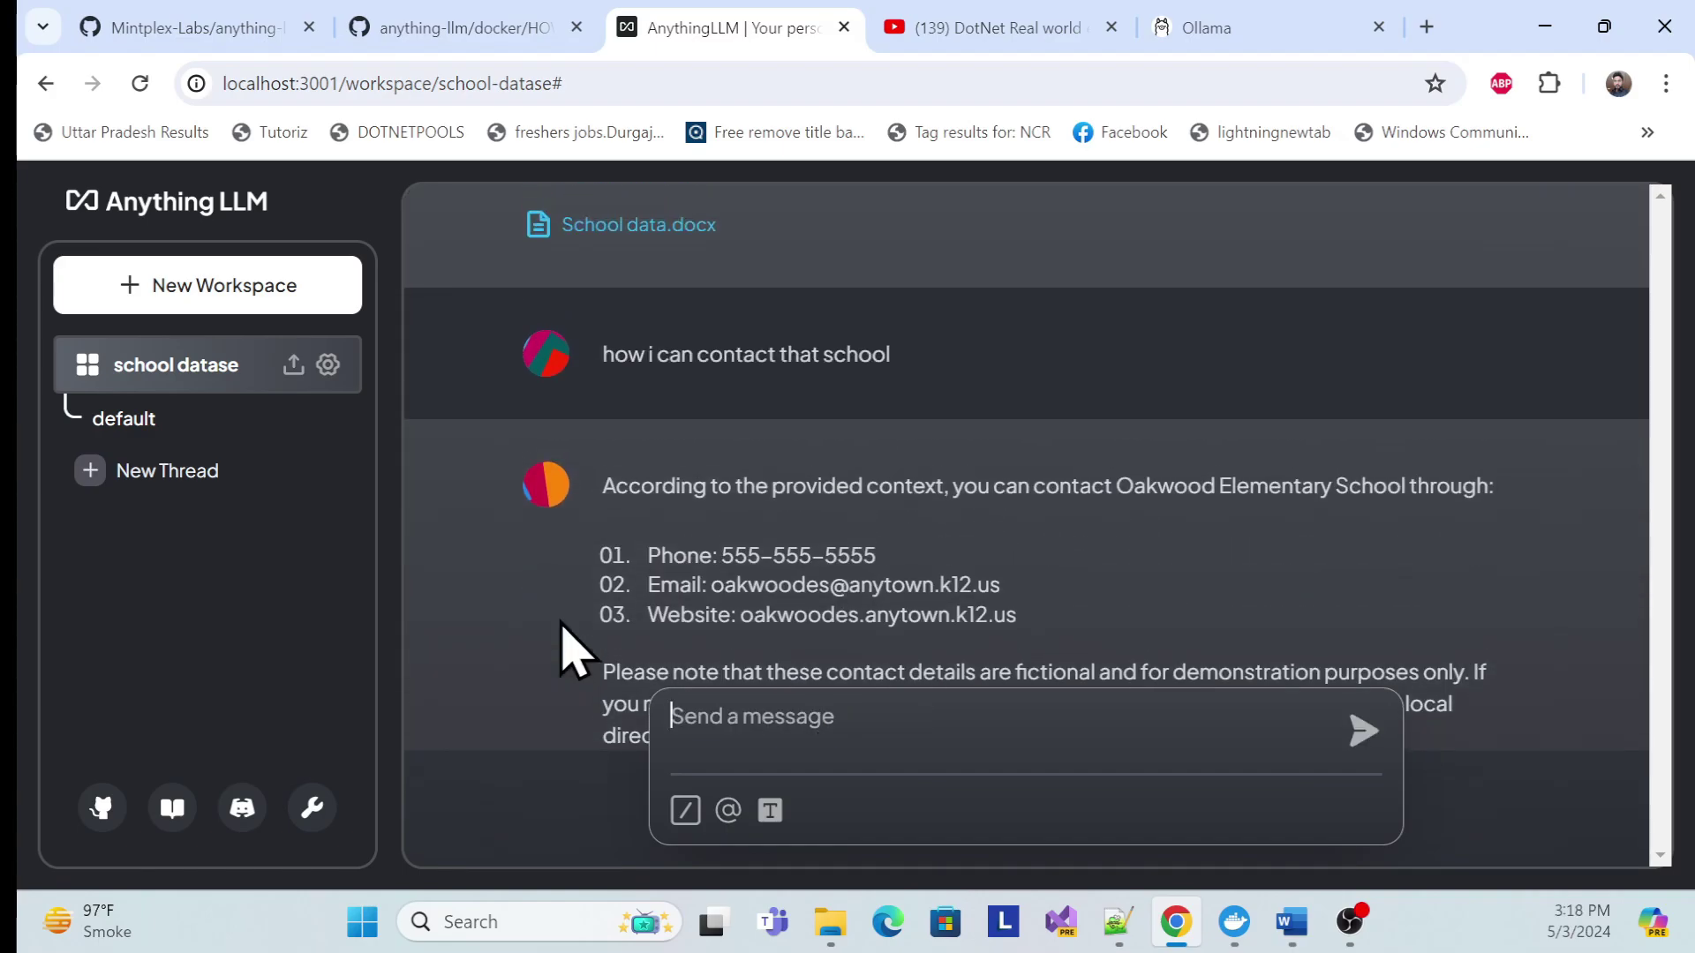
scroll(934, 541, up, 1)
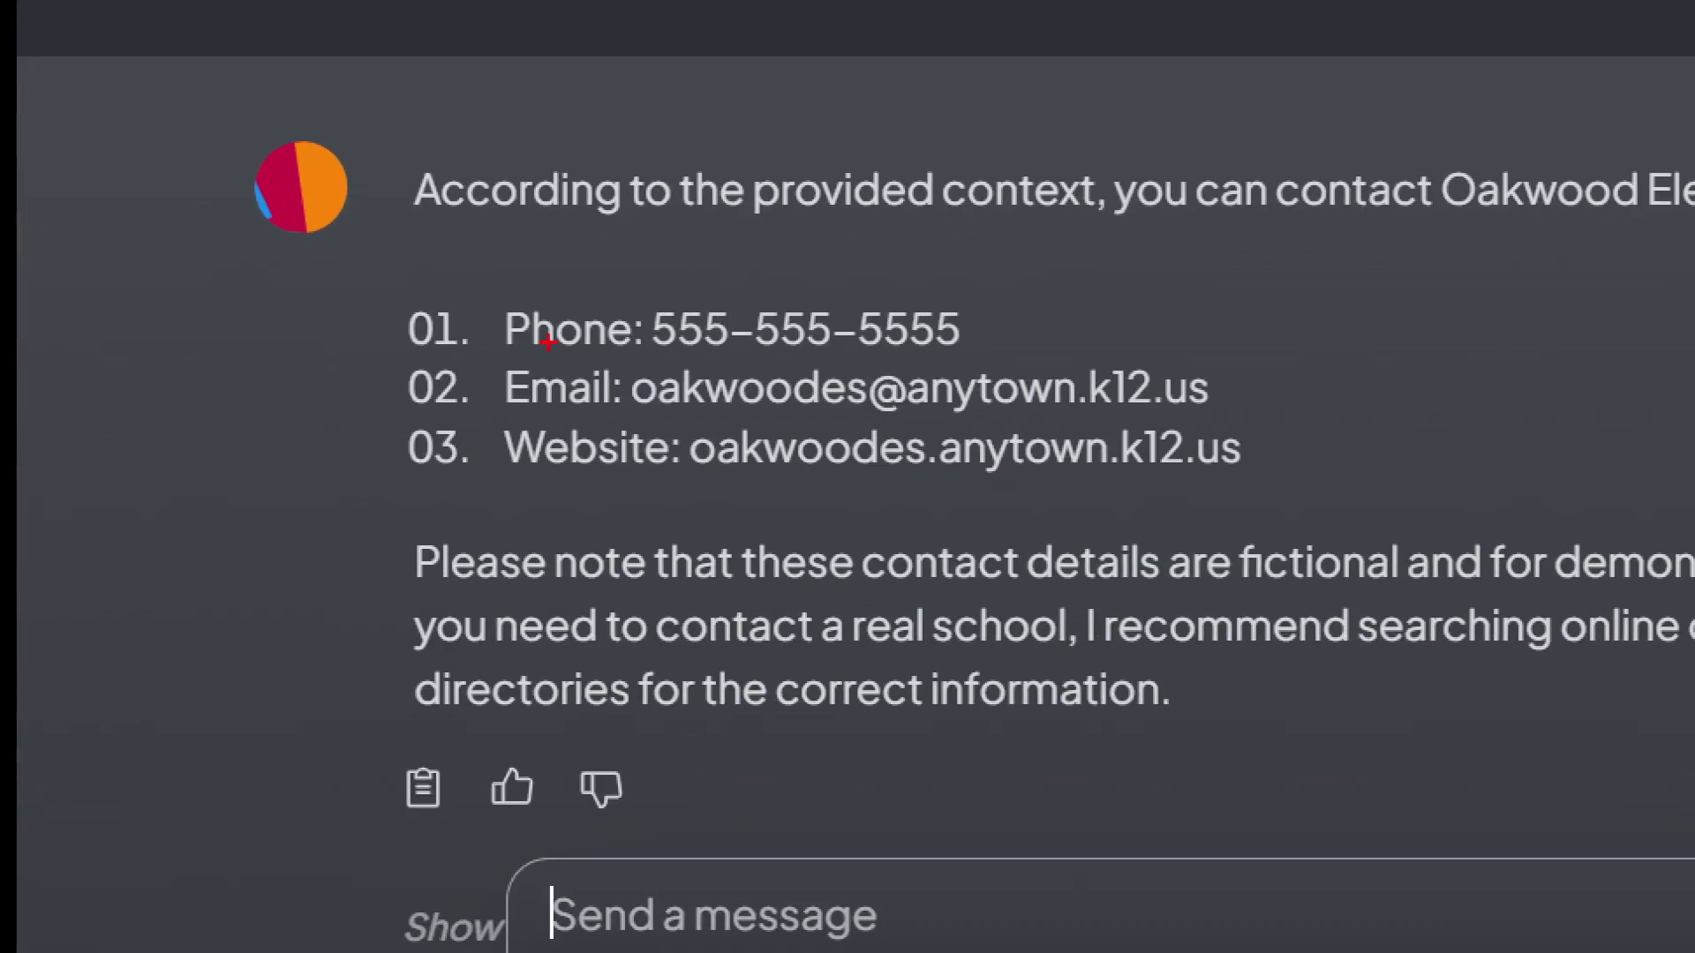
mouse_move(362, 261)
mouse_down()
mouse_move(1191, 498)
mouse_move(1336, 499)
mouse_up()
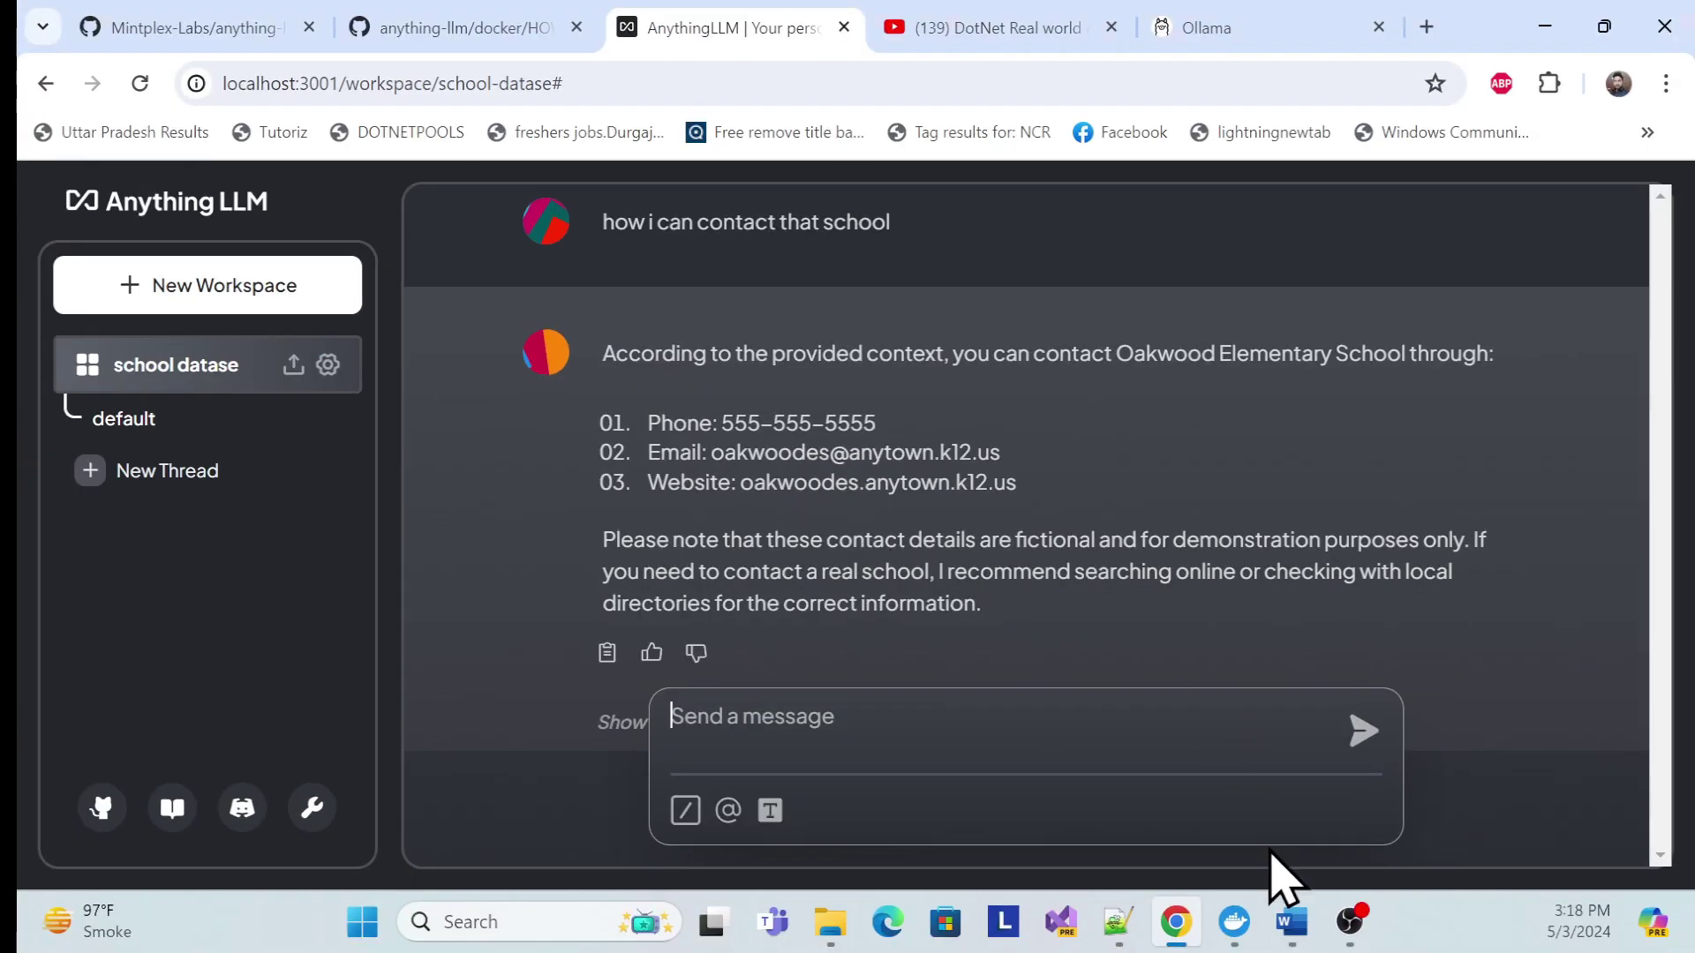
mouse_move(1290, 918)
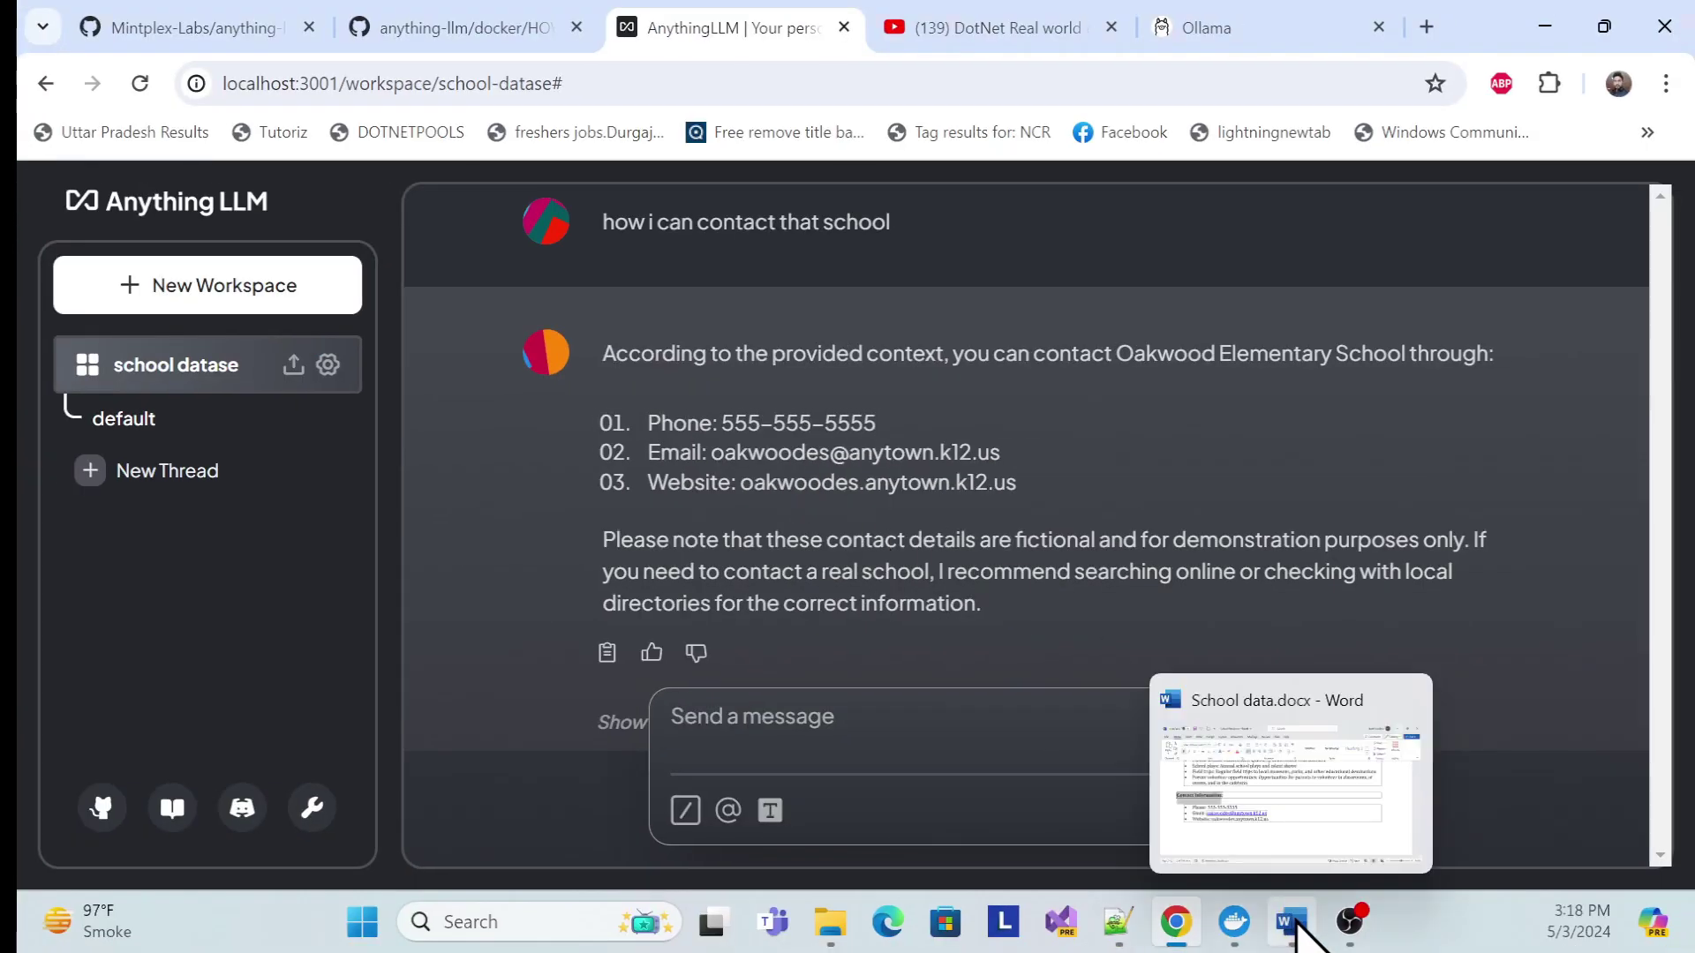
click(1295, 805)
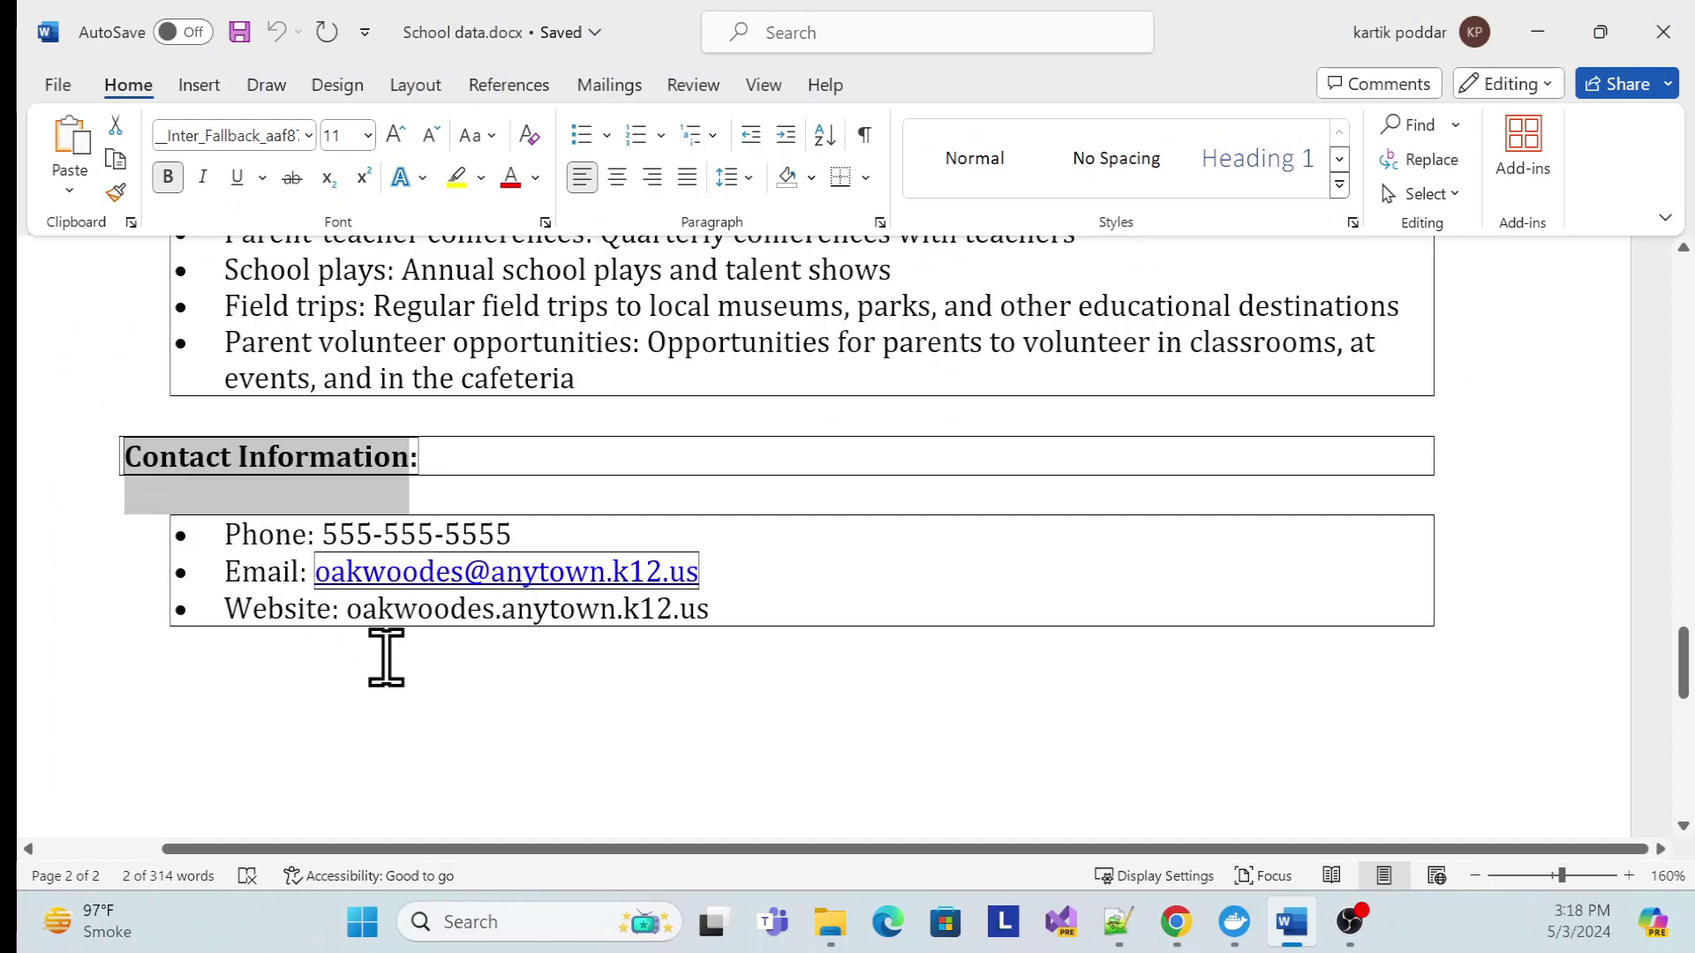
Step: Switch from Word back to the AnythingLLM chat with Alt+Tab
key(alt+Tab)
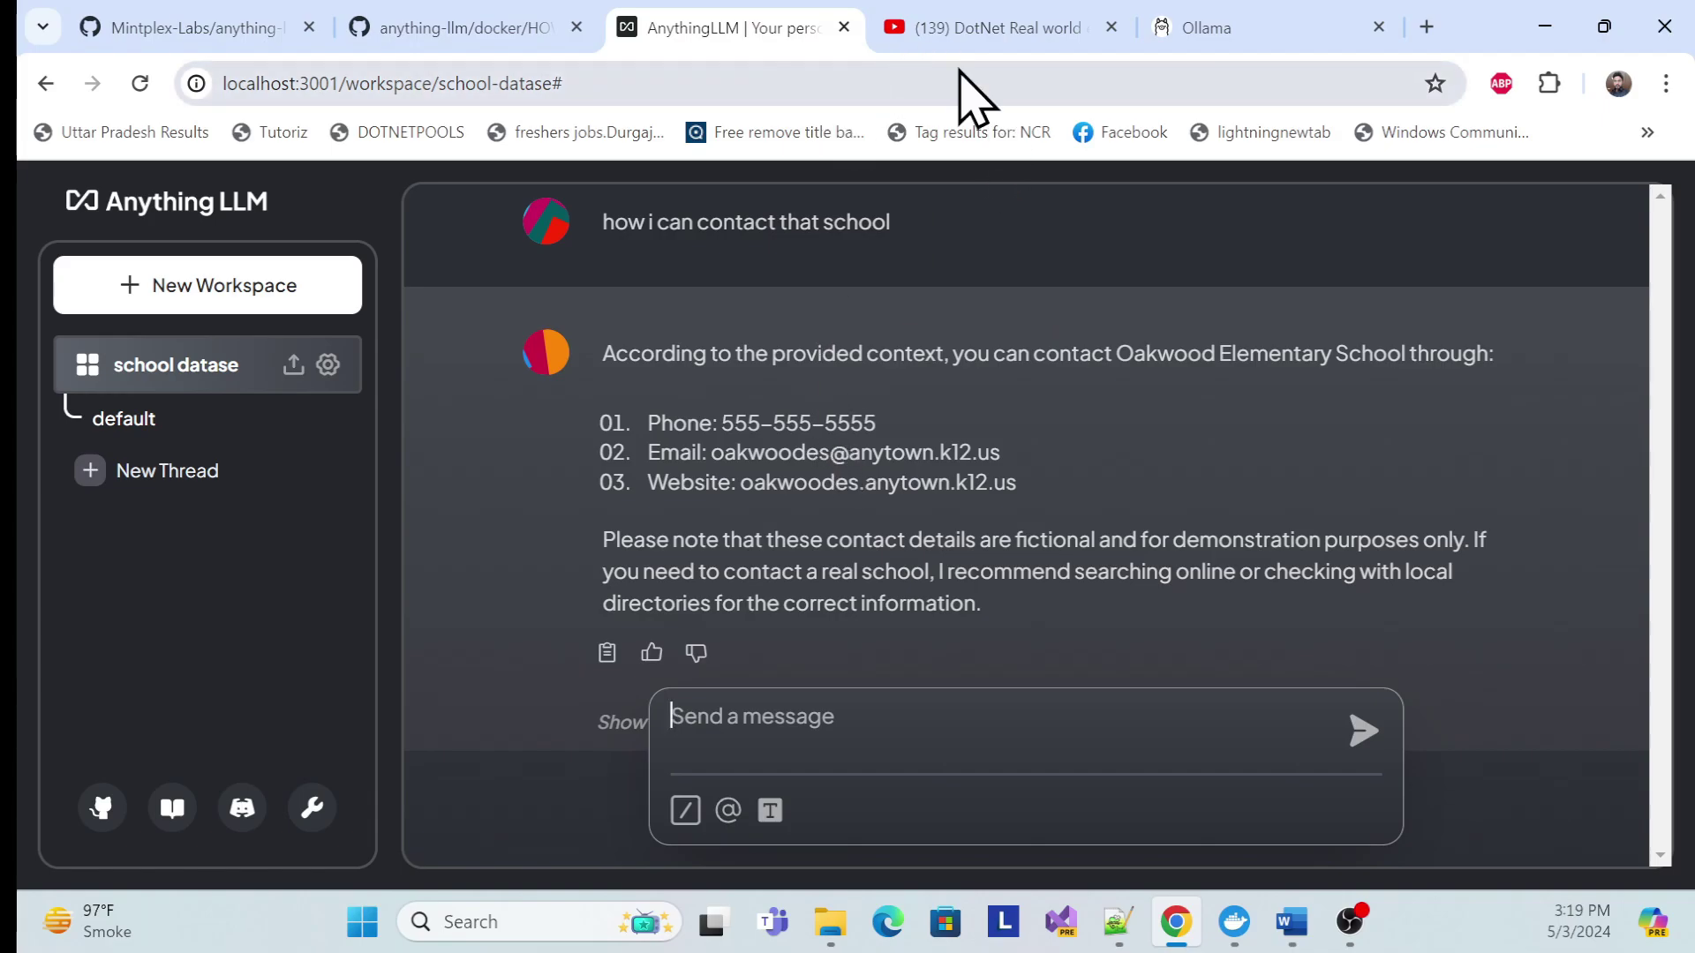
Step: Browse the channel's Videos grid and highlight the 'Building a Free AI Chatbot Using OpenAI' video
click(975, 28)
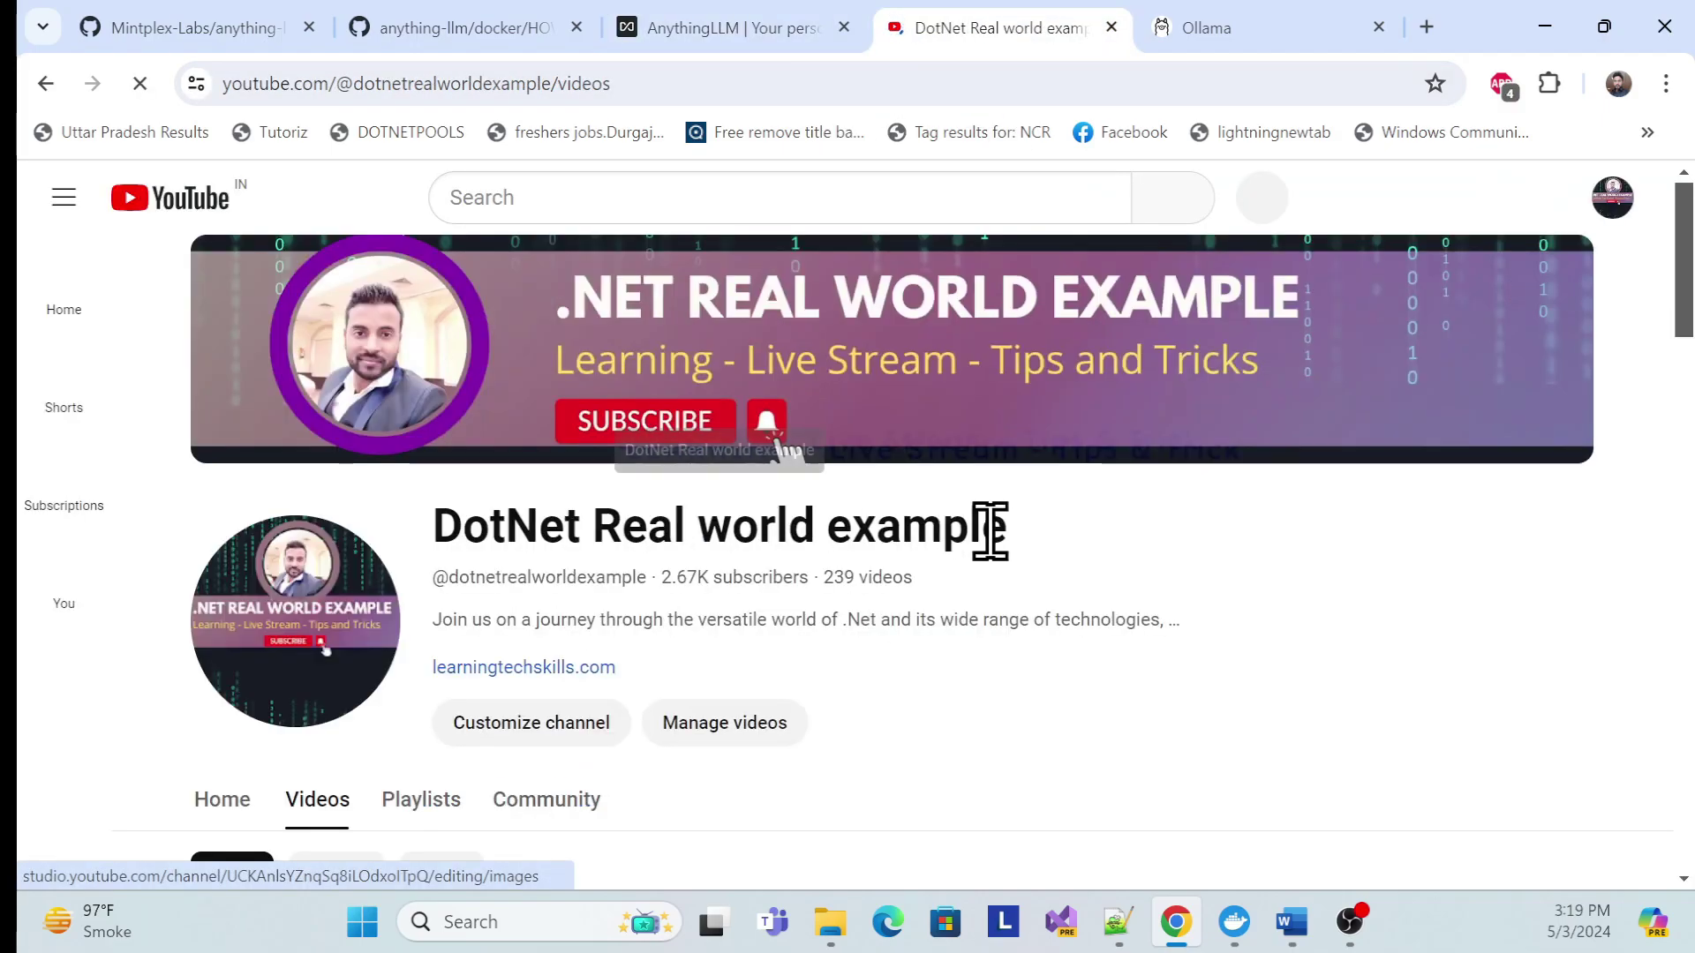
scroll(1094, 565, down, 10)
scroll(1095, 564, up, 2)
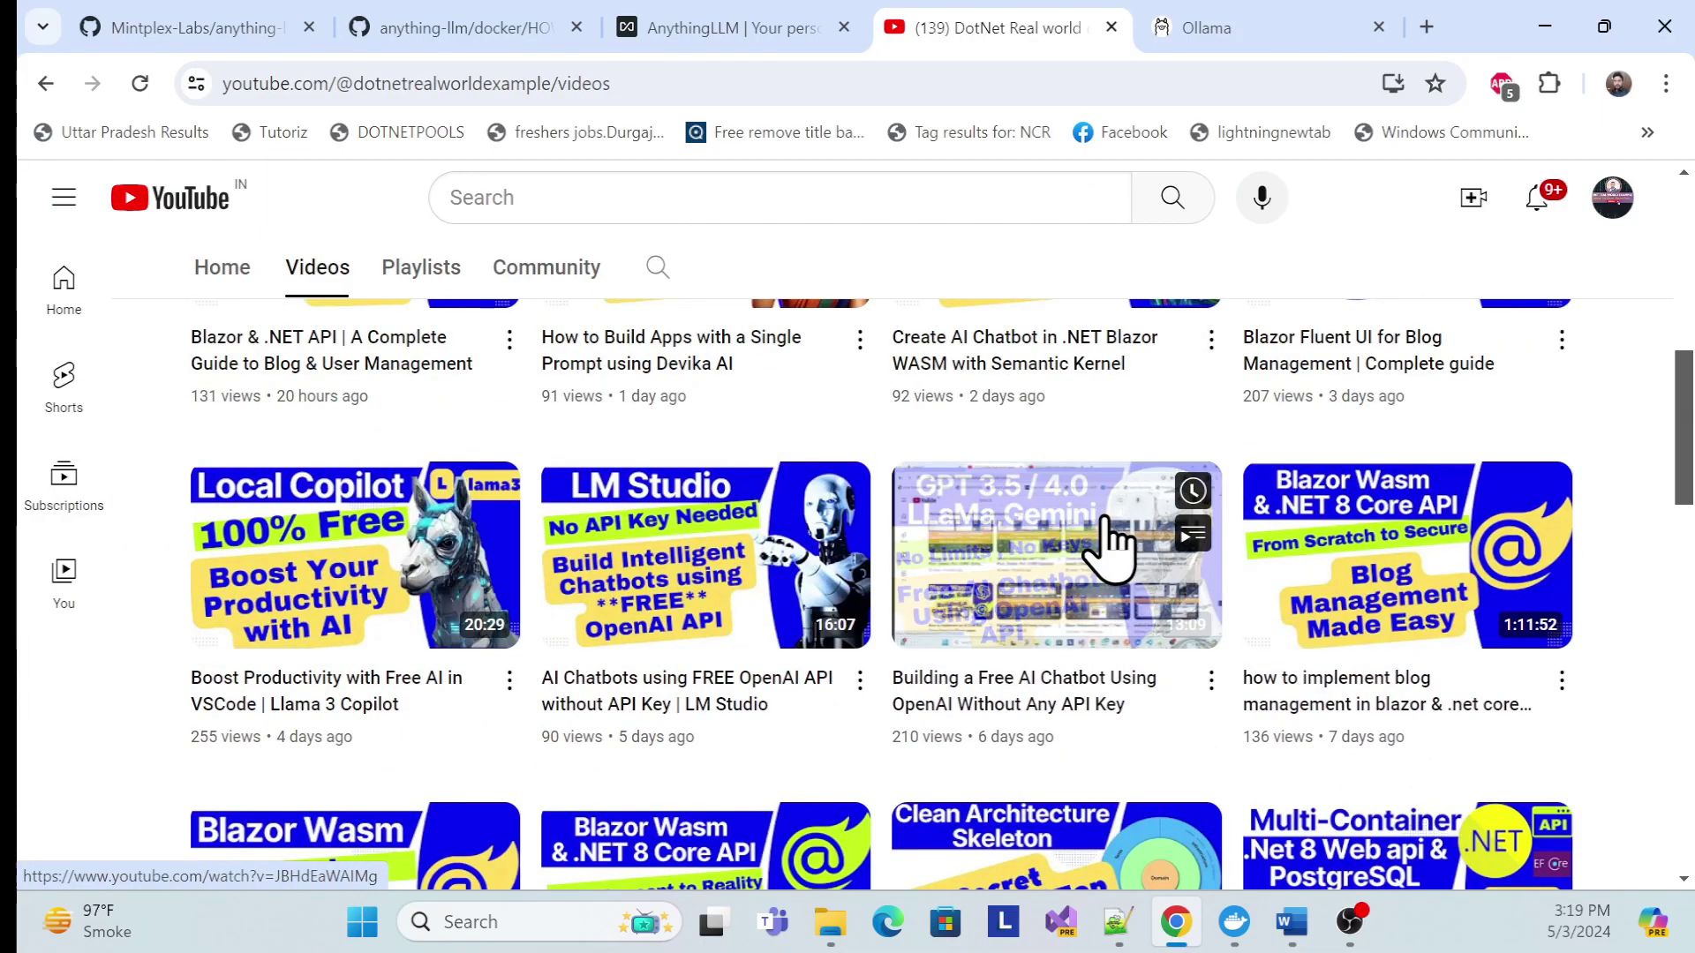
scroll(934, 672, up, 8)
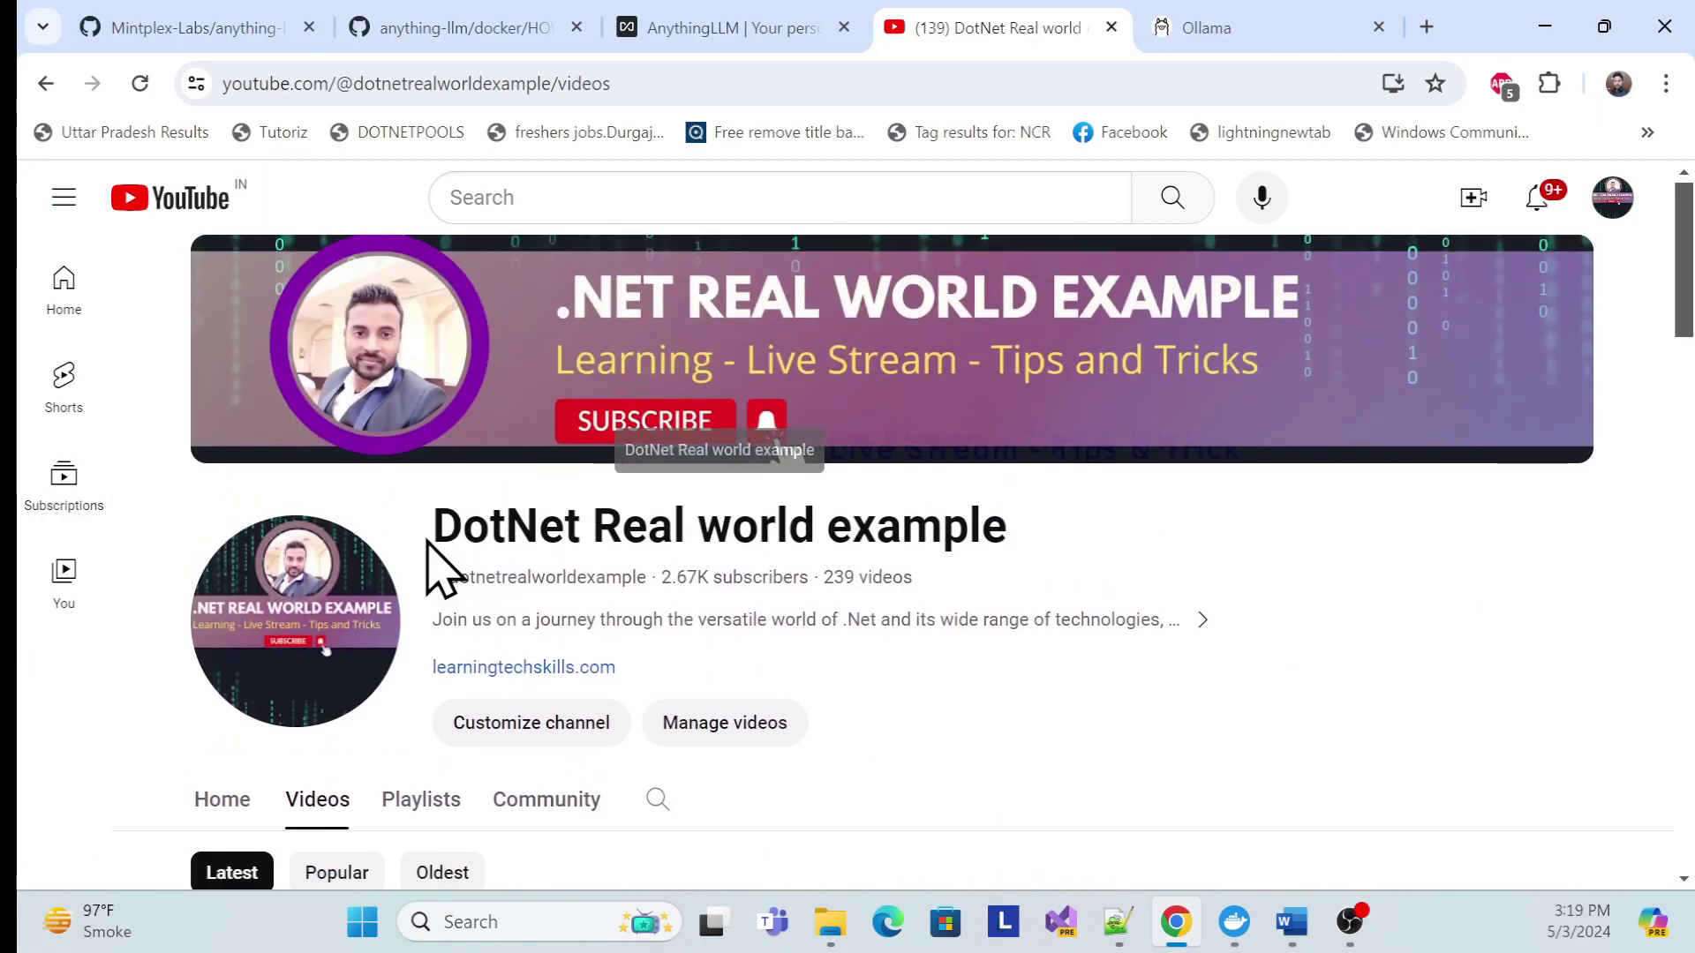
scroll(1184, 575, down, 10)
scroll(1184, 618, up, 3)
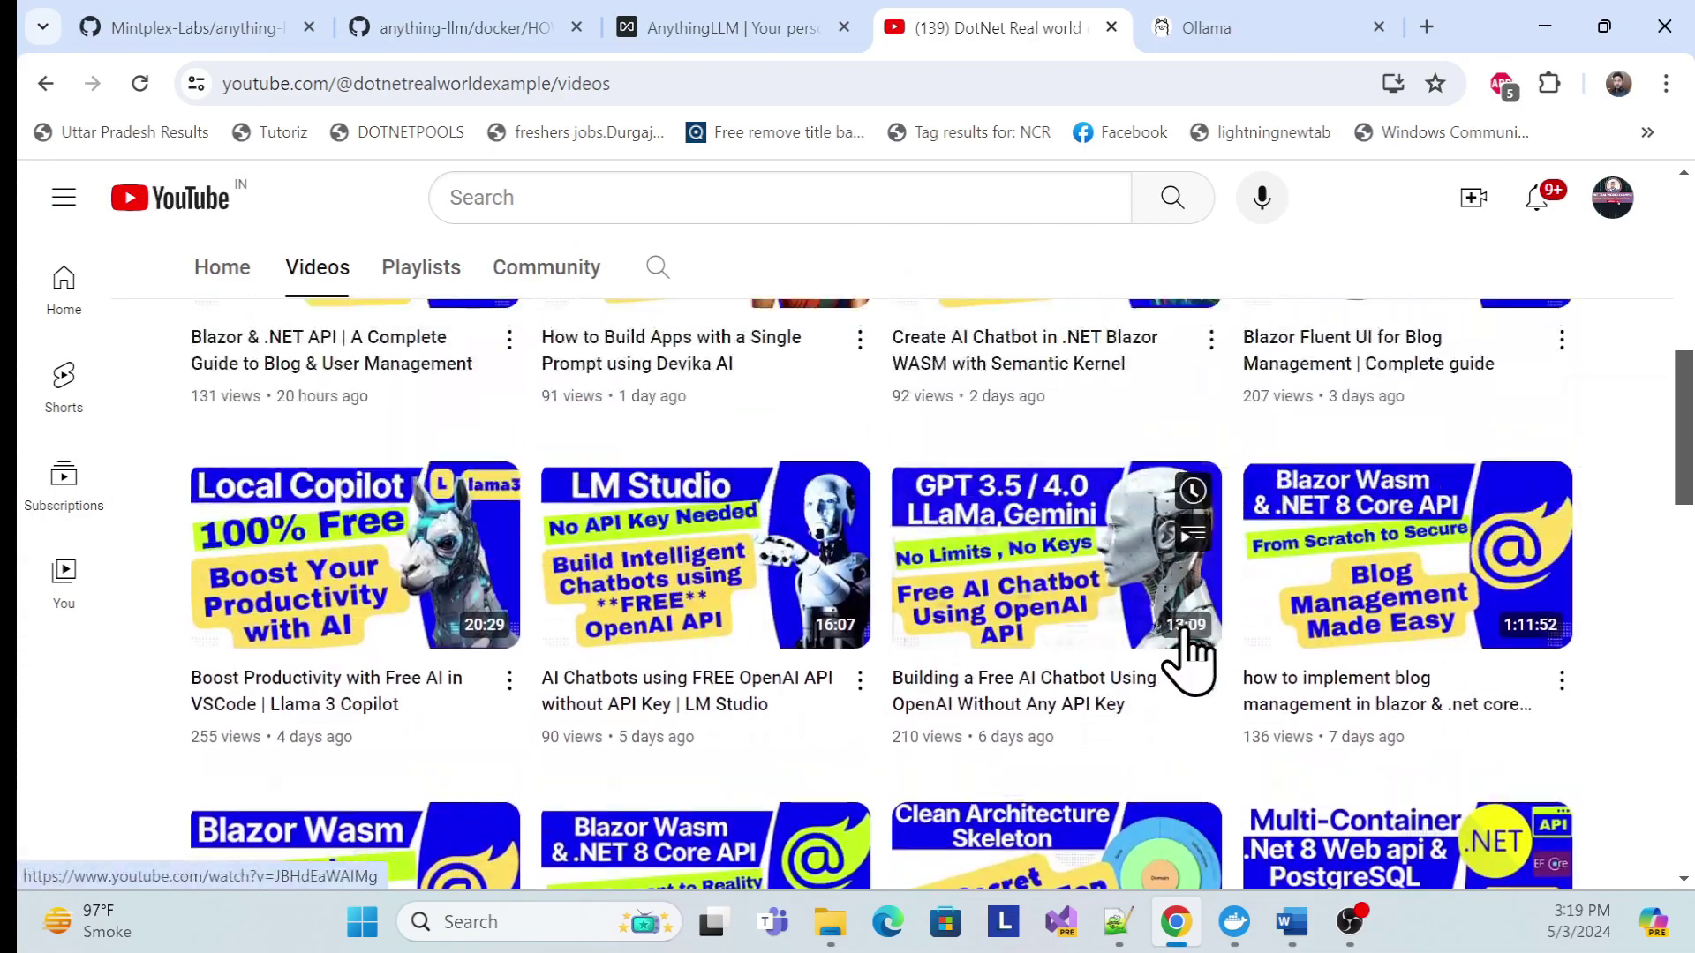
scroll(1185, 658, down, 4)
scroll(1068, 622, up, 3)
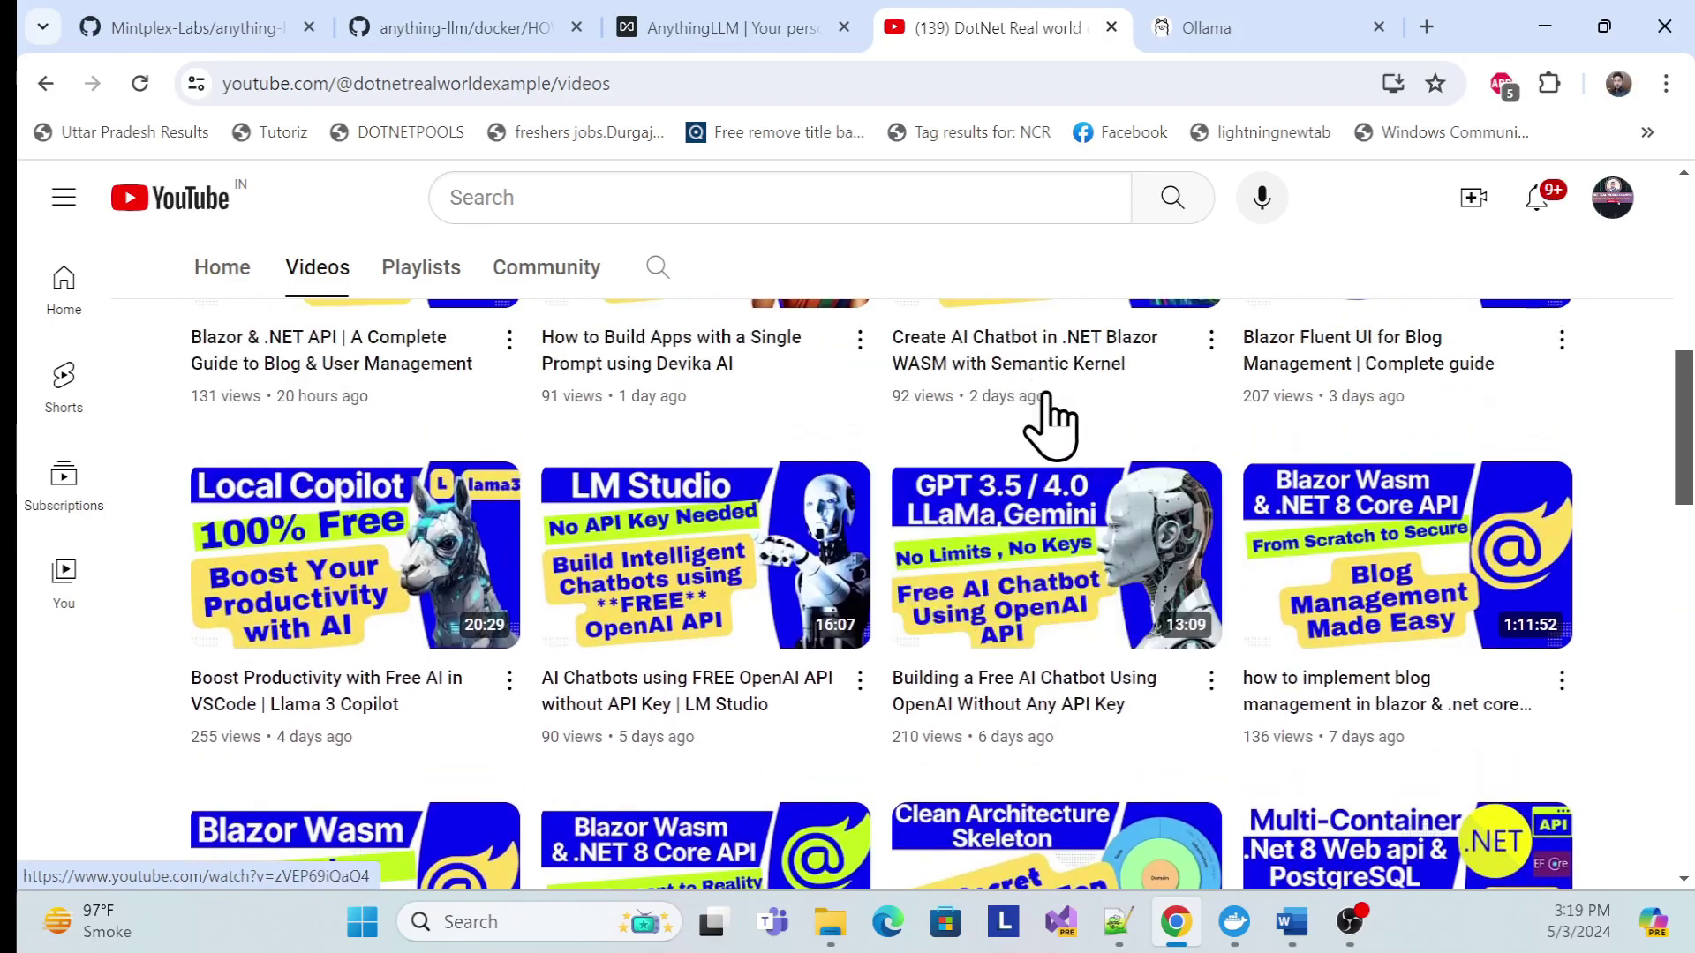
mouse_move(1108, 777)
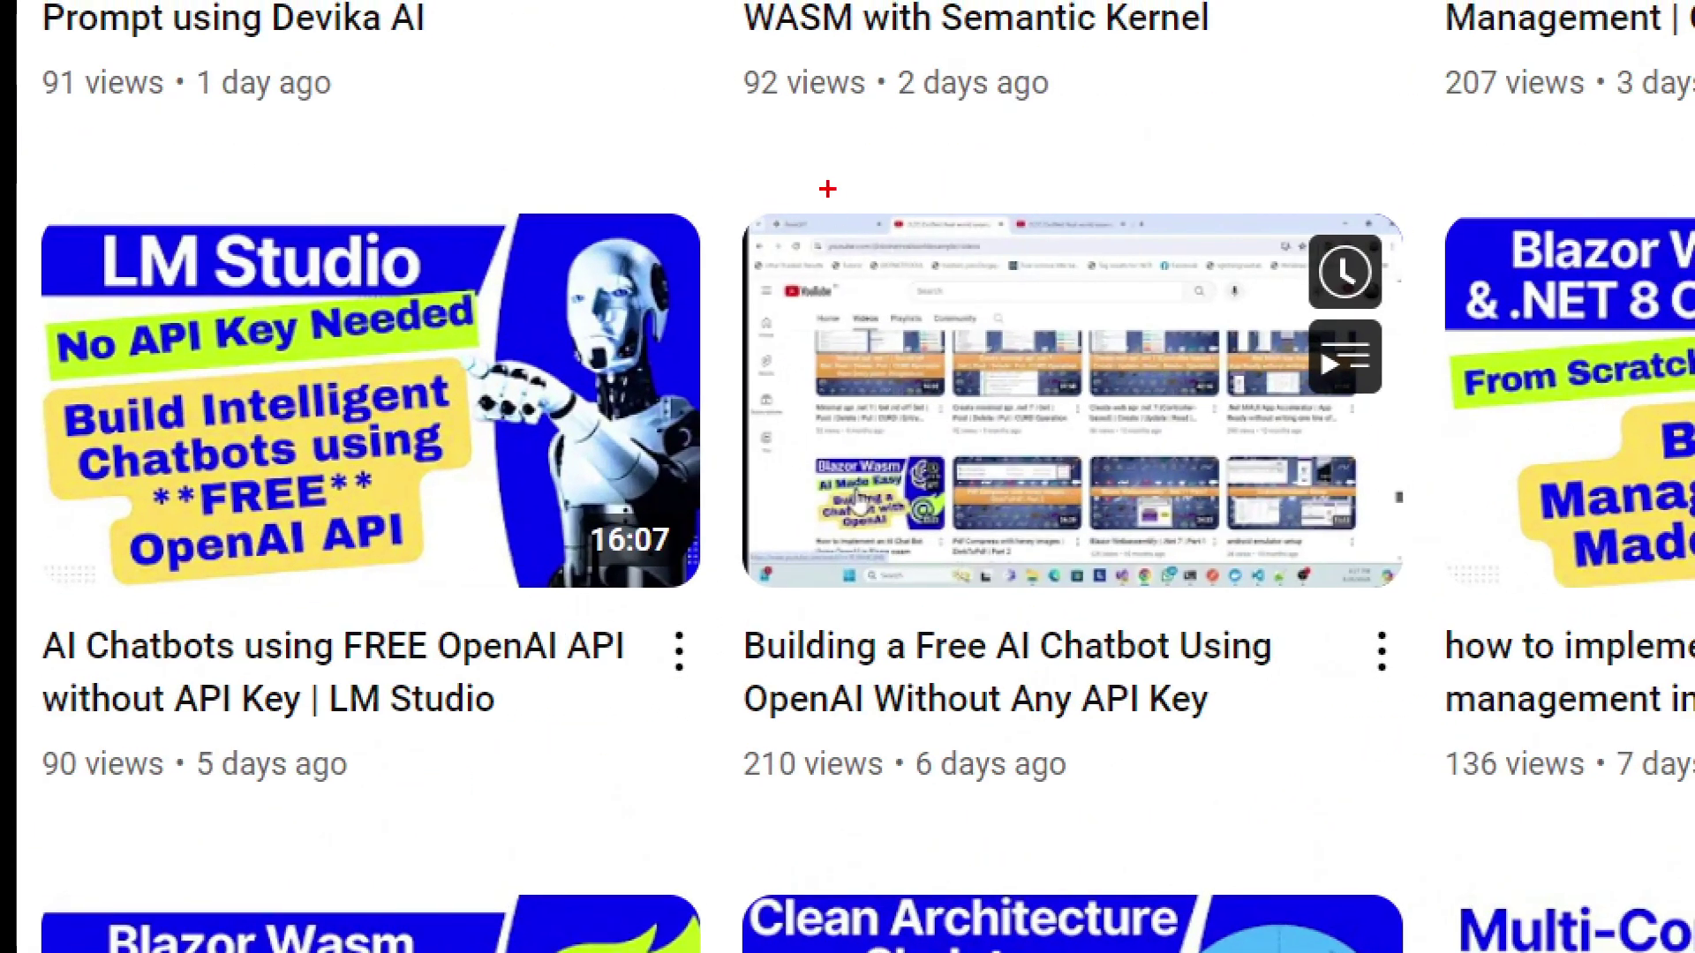
mouse_move(746, 168)
mouse_down()
mouse_move(1075, 712)
mouse_move(1386, 742)
mouse_up()
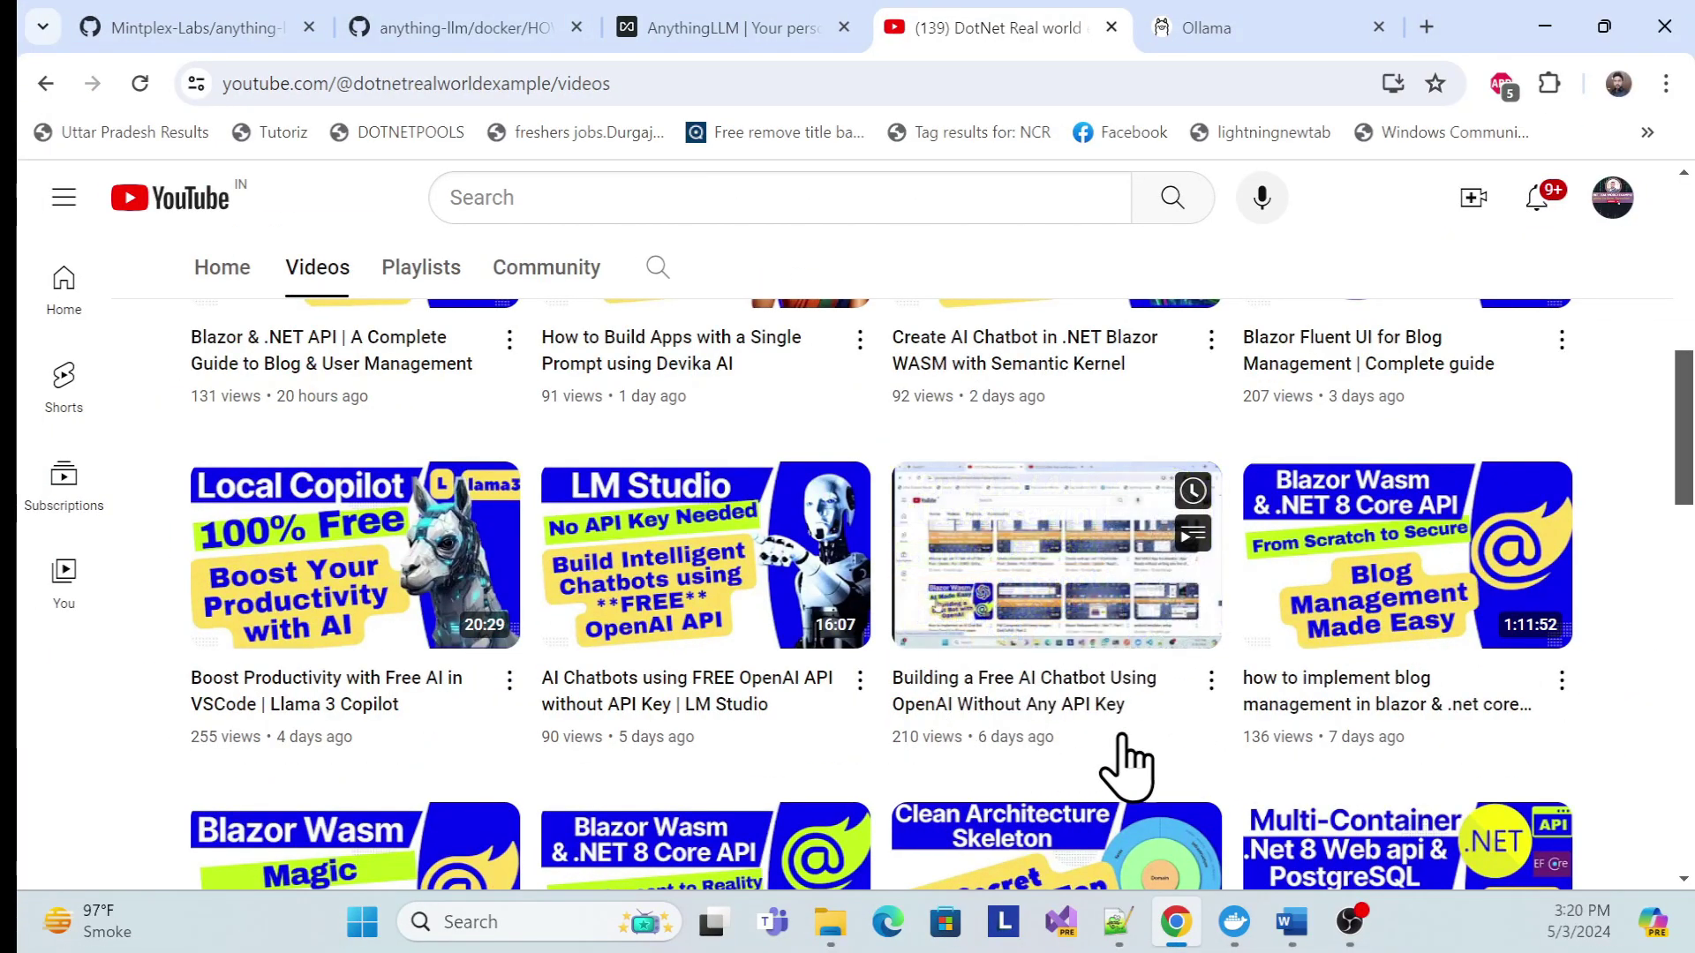
mouse_move(1150, 753)
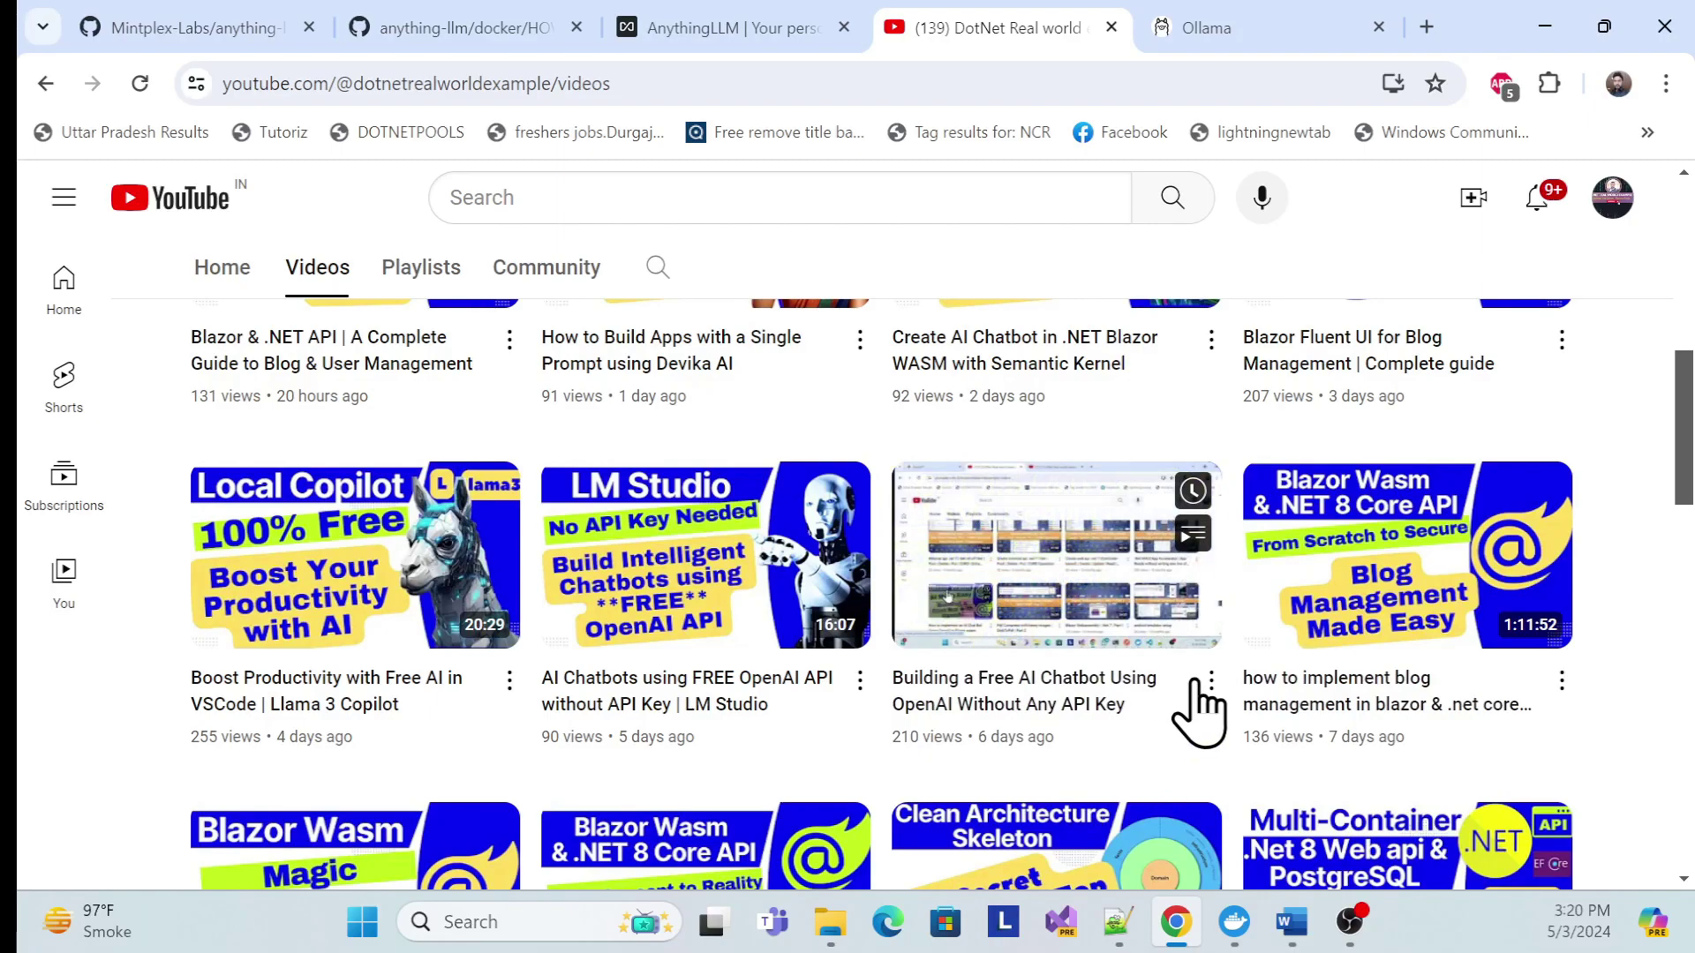
Step: Glance at the AnythingLLM chat, then return to the channel's videos and scroll to the top
click(704, 31)
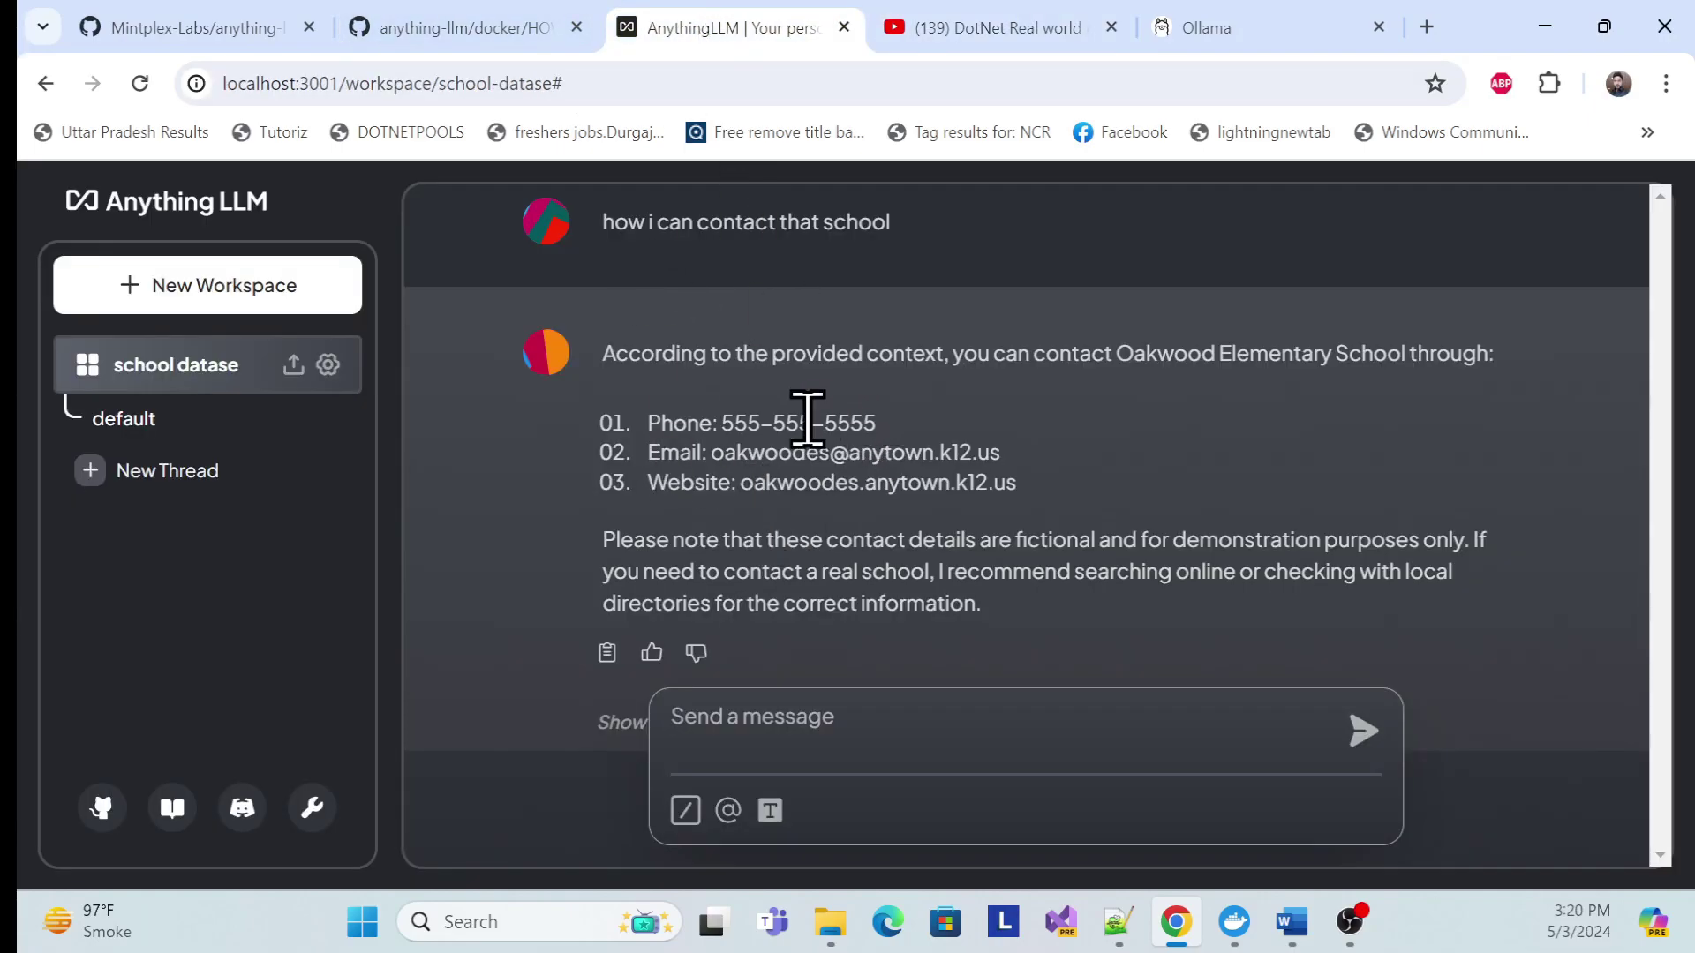
click(993, 27)
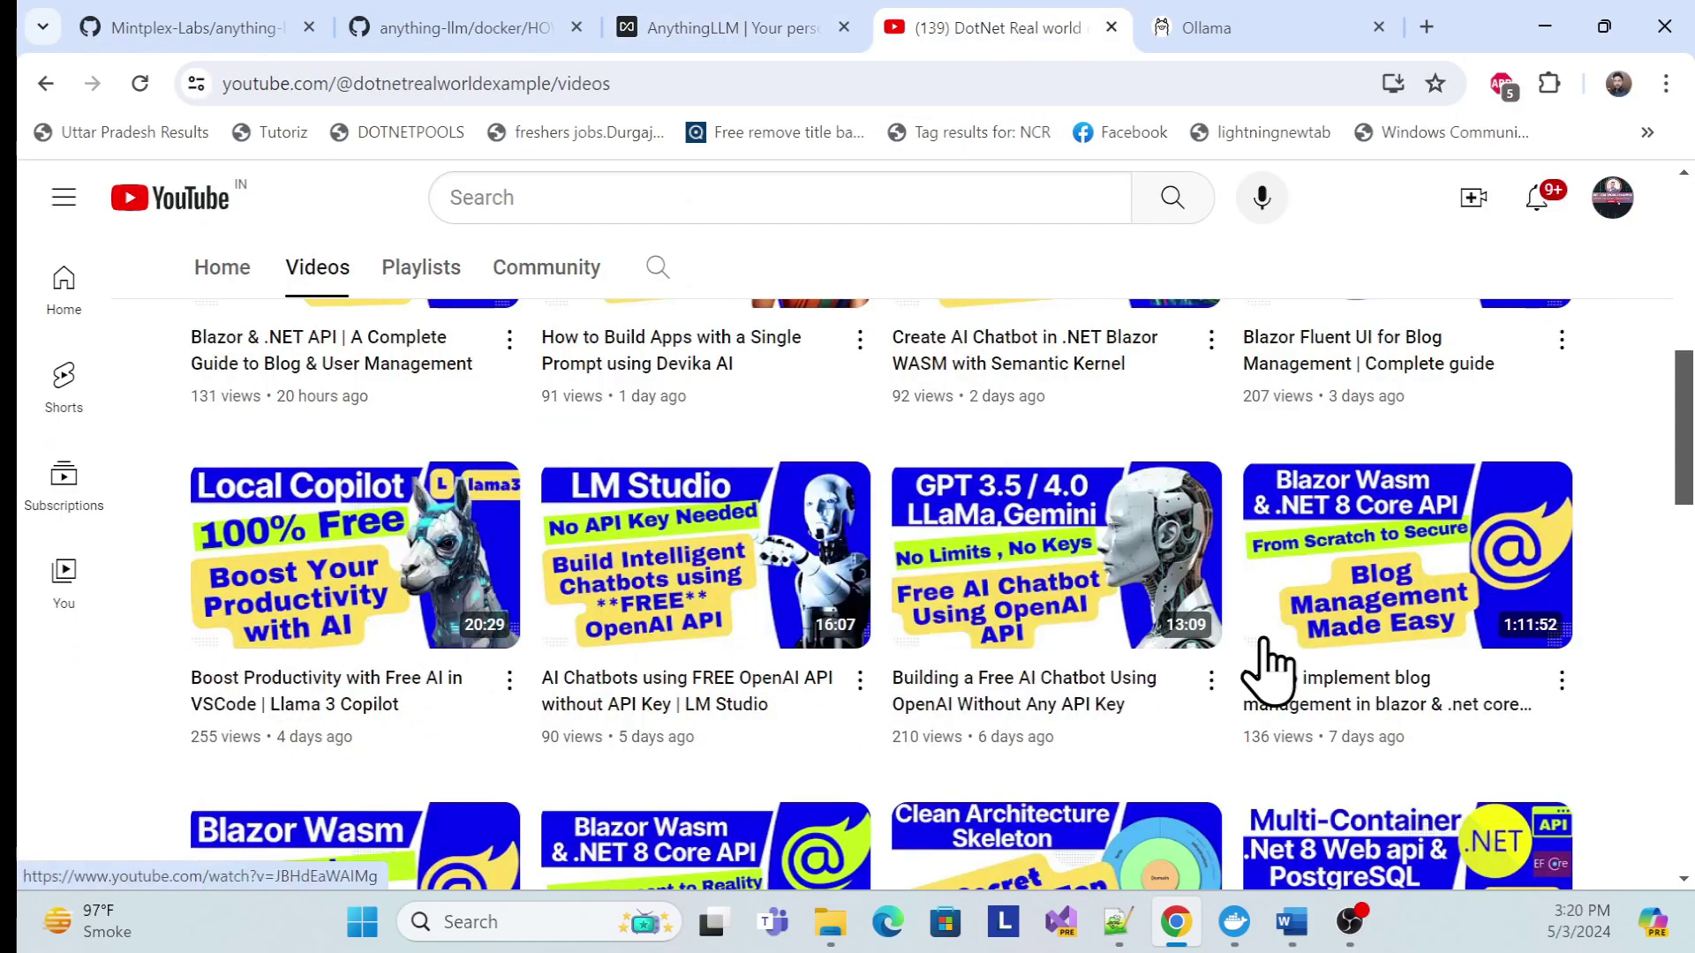
scroll(1014, 692, up, 1)
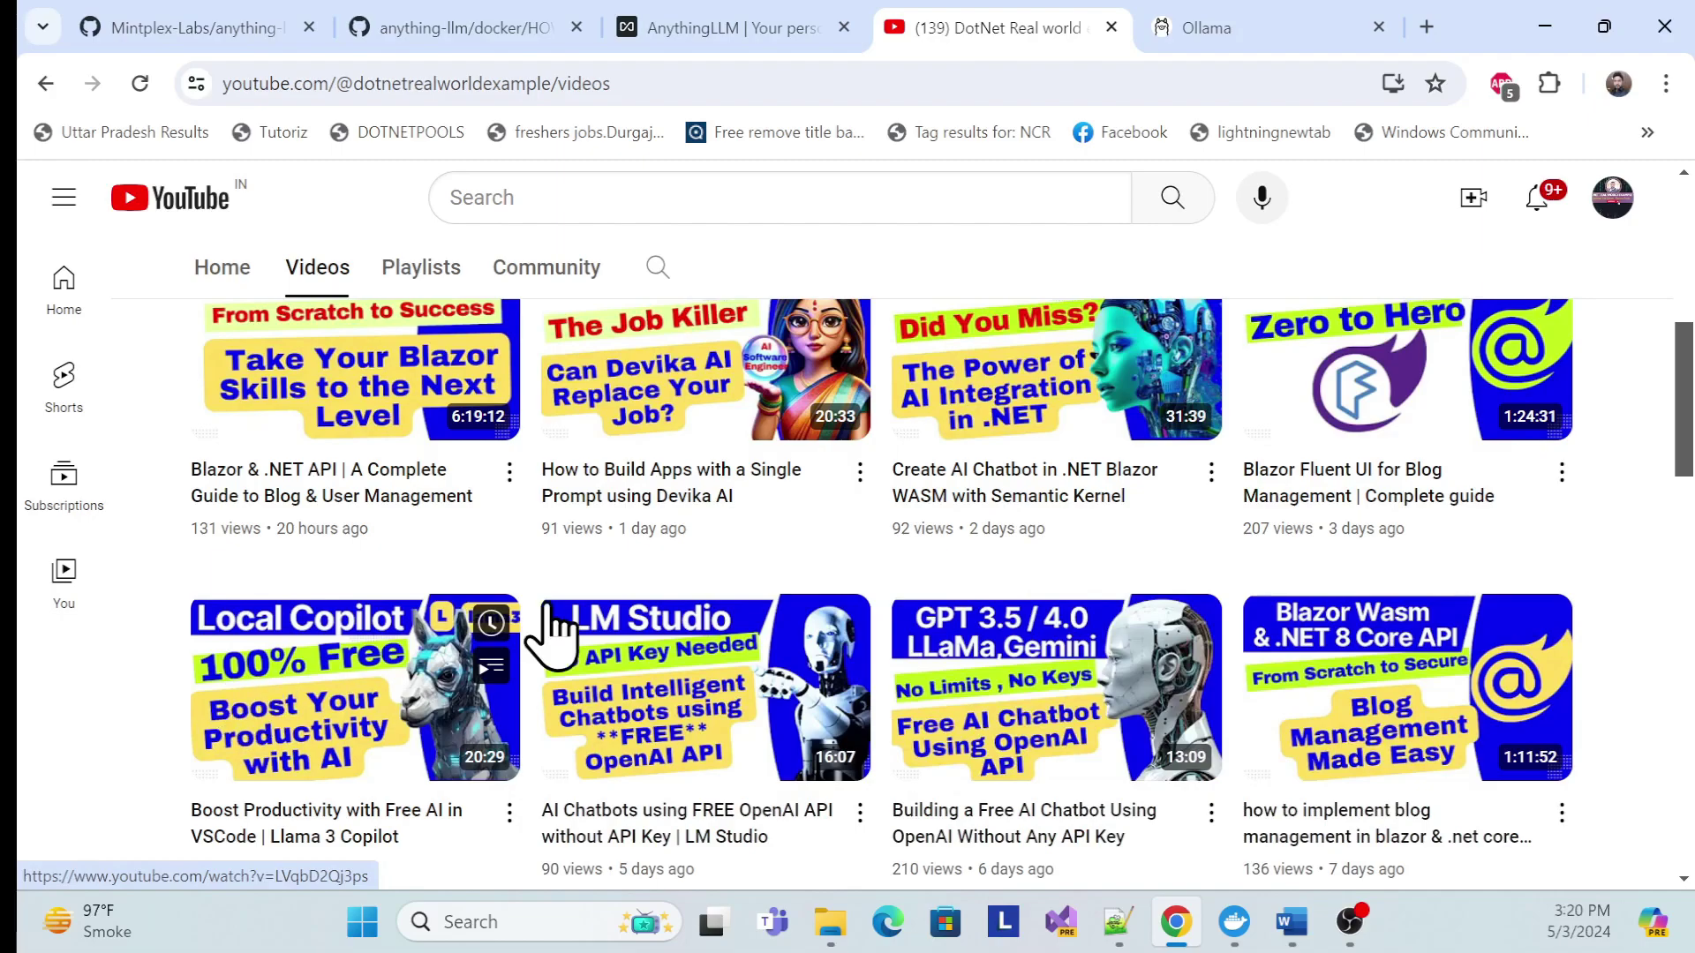
scroll(1438, 557, up, 5)
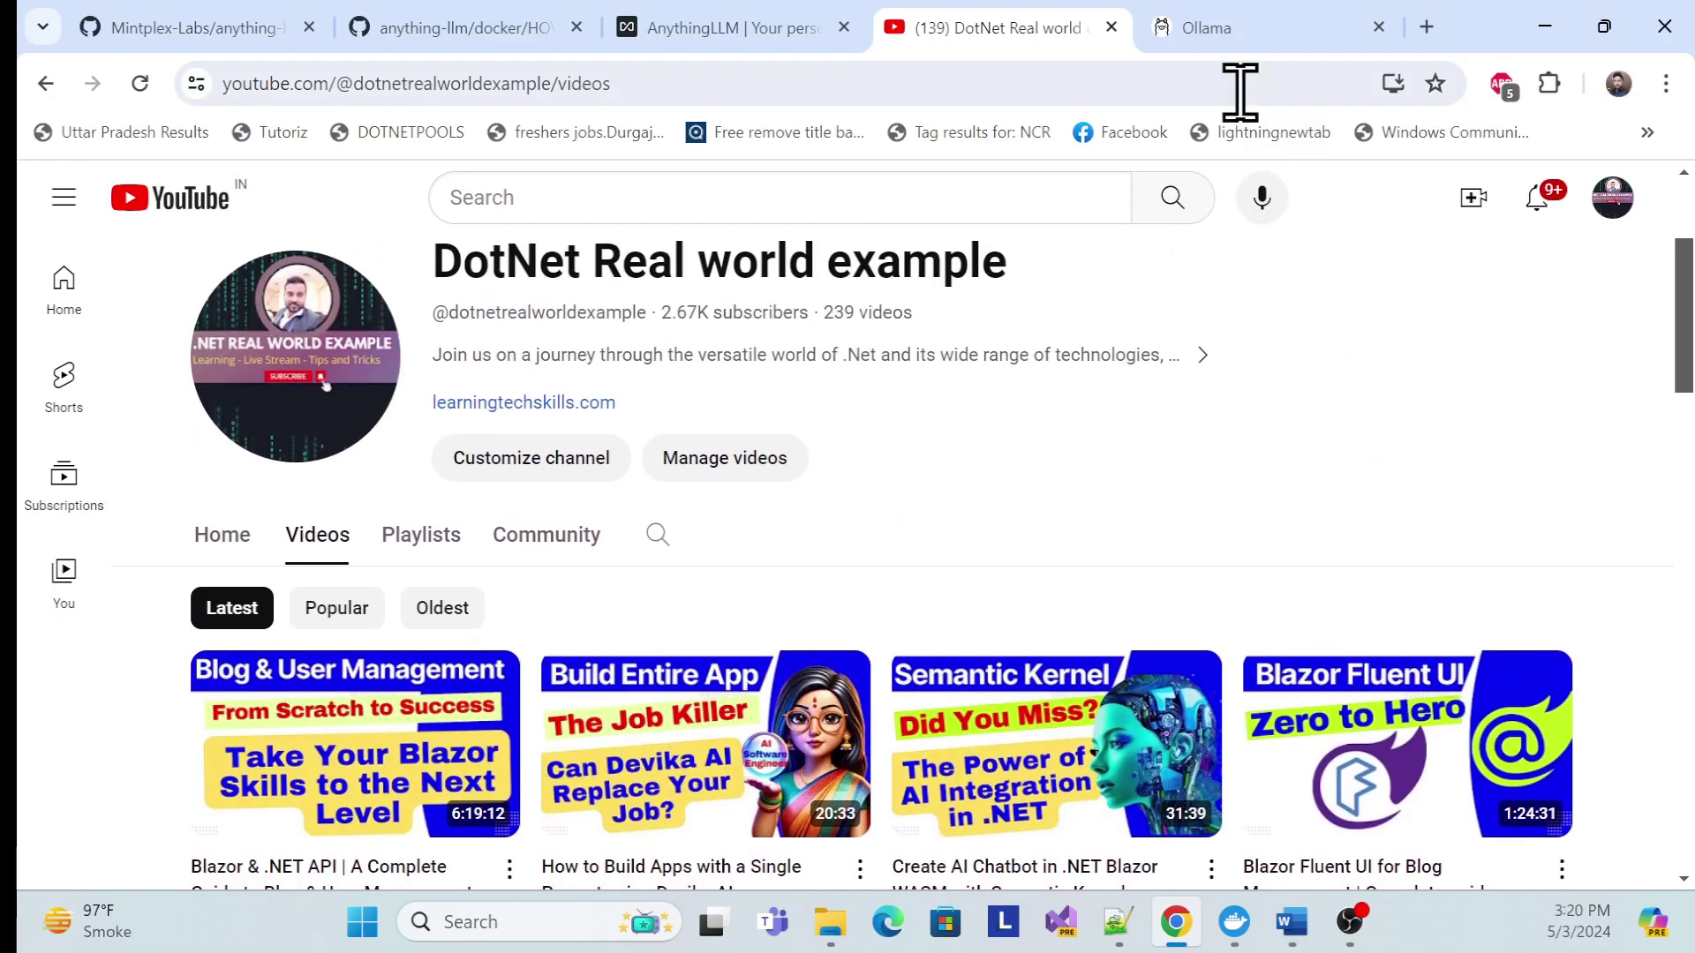
Step: Copy the 'ollama run llama3' command from Ollama's llama3 model page
click(1253, 31)
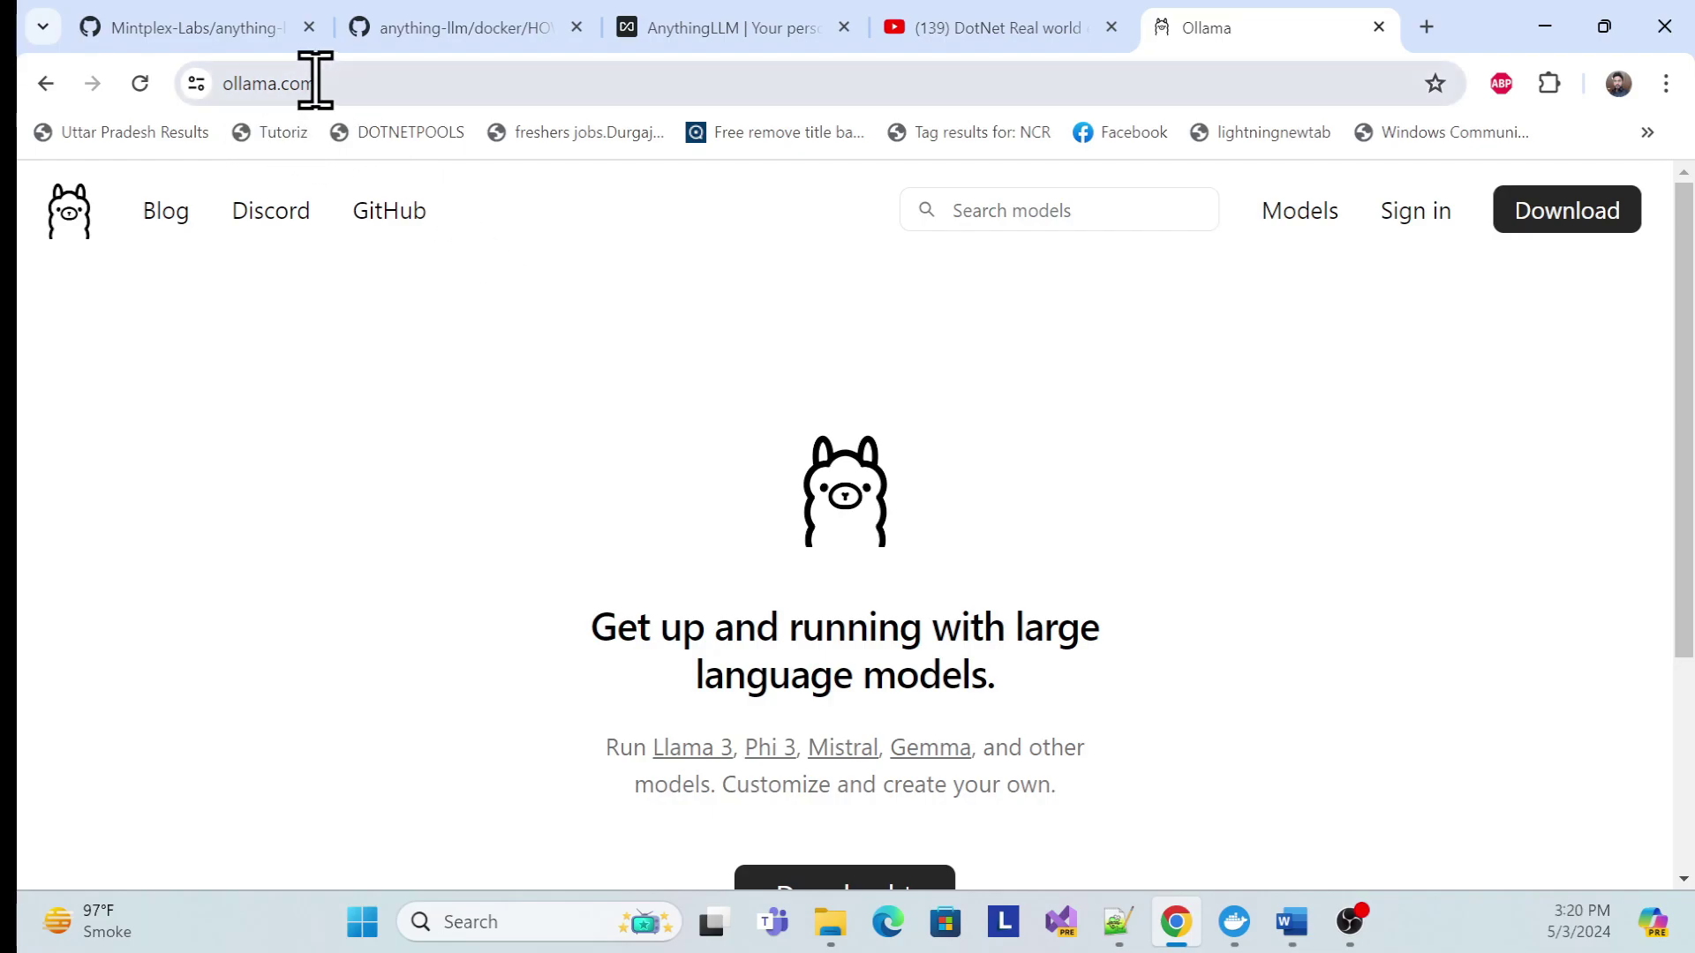
click(362, 85)
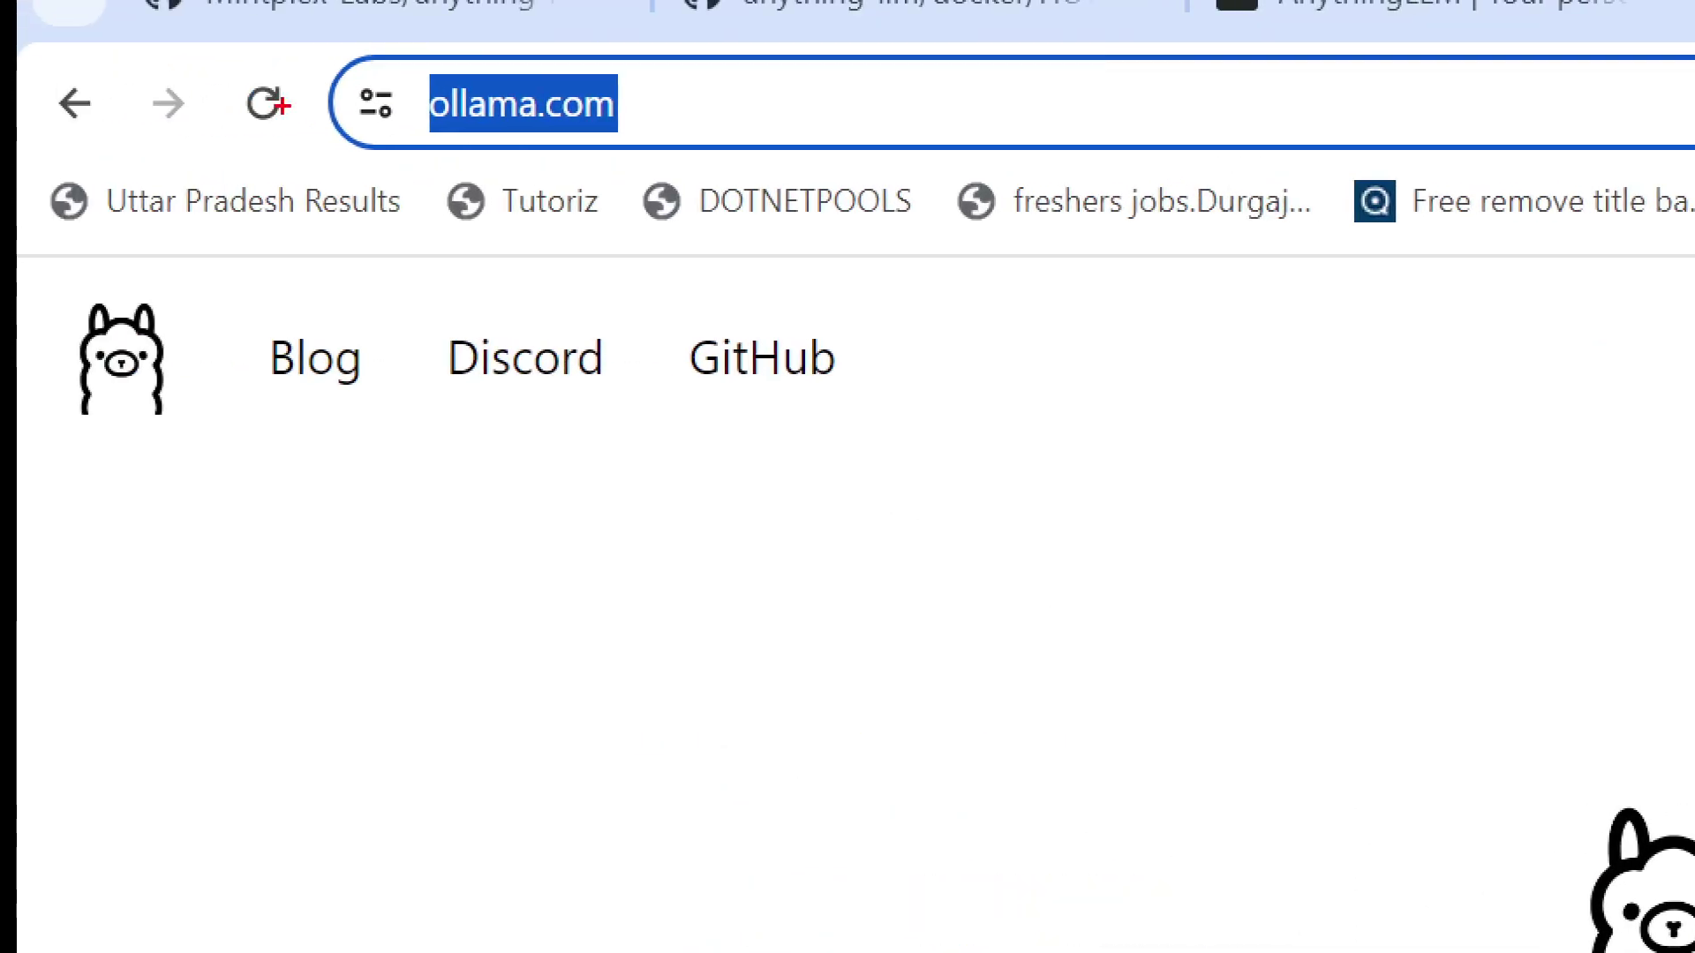
scroll(1201, 559, down, 2)
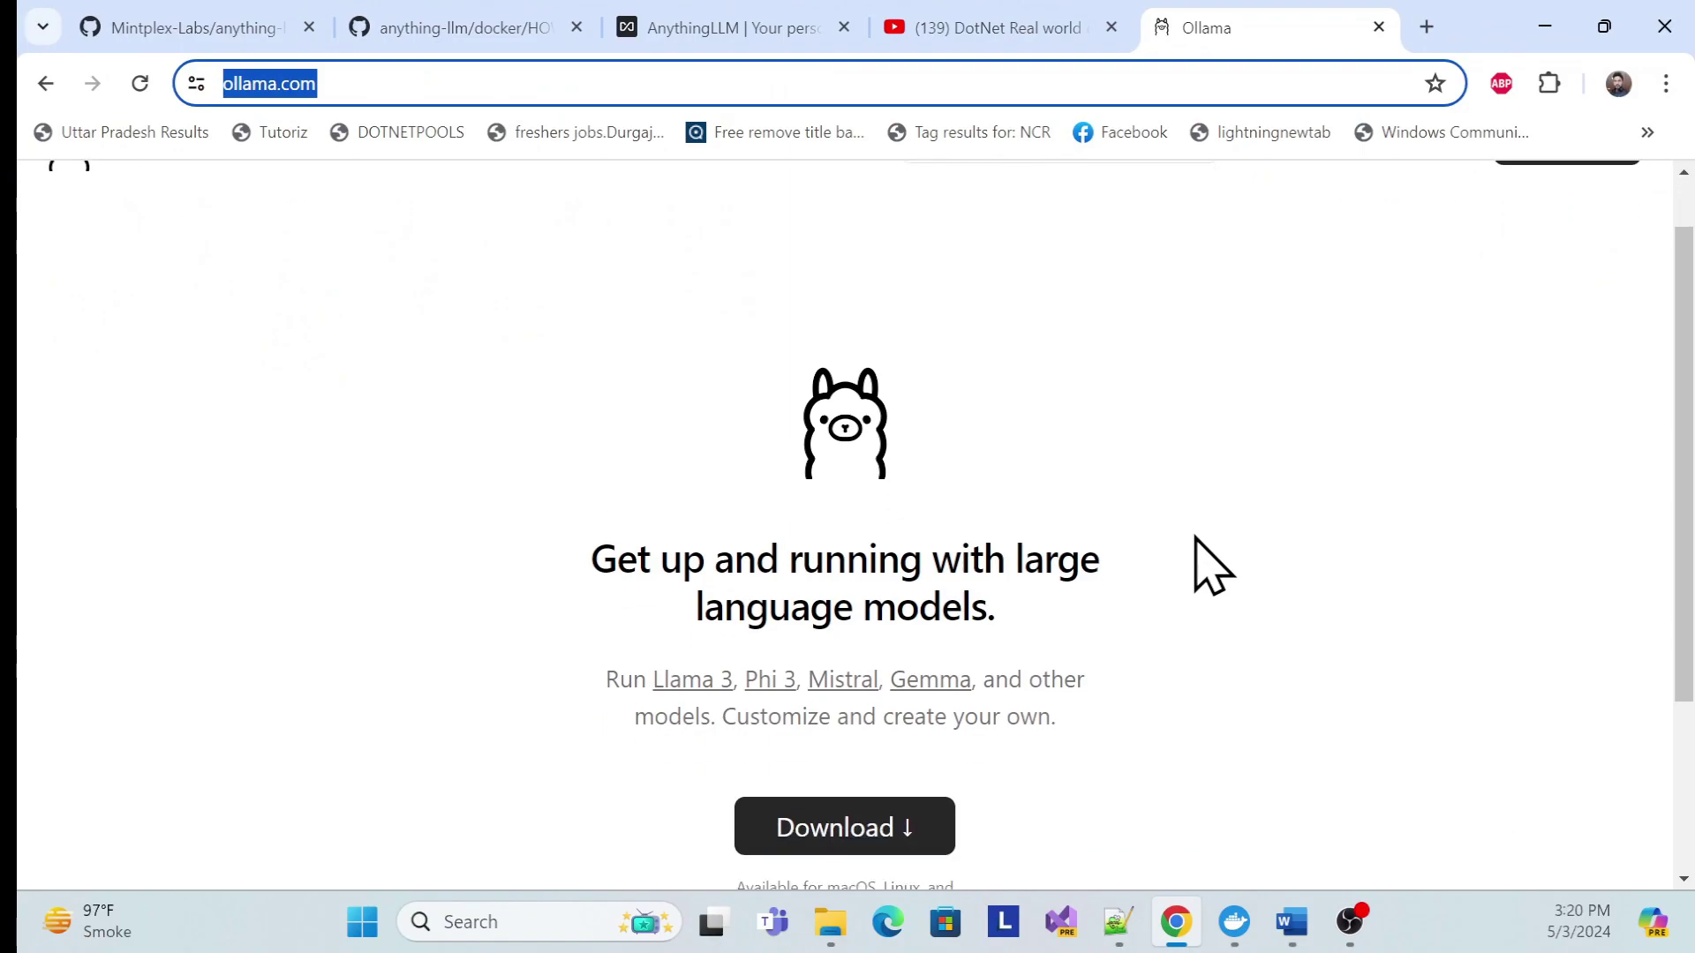
scroll(1145, 552, up, 2)
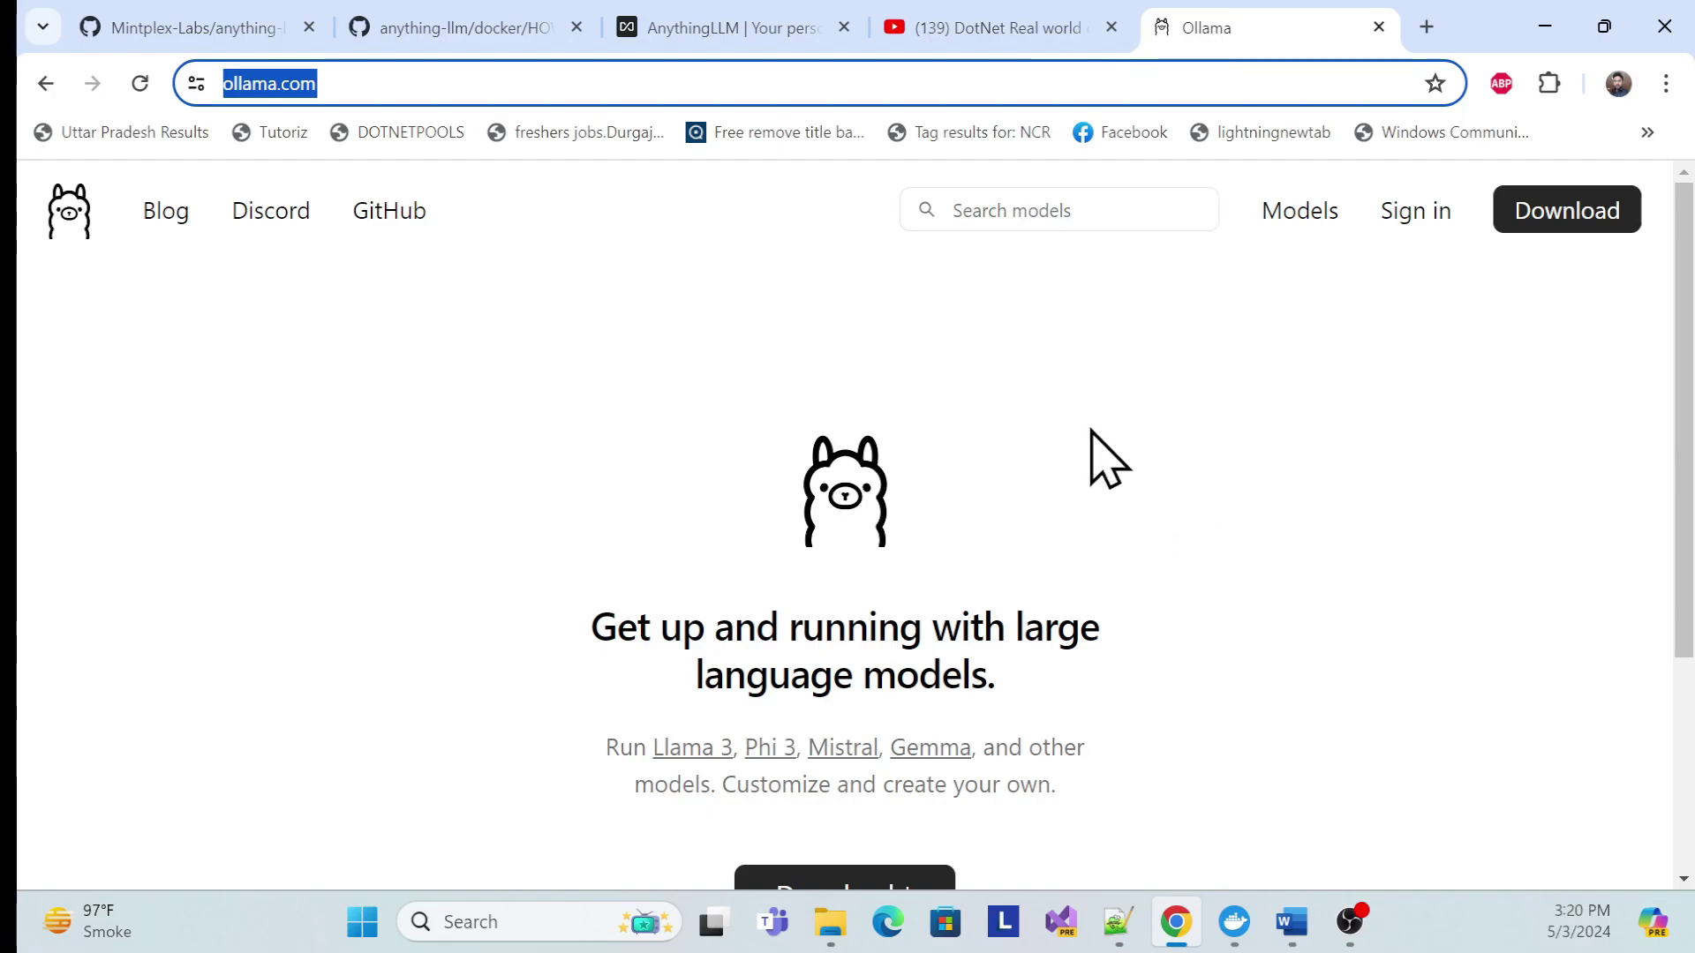
click(1296, 219)
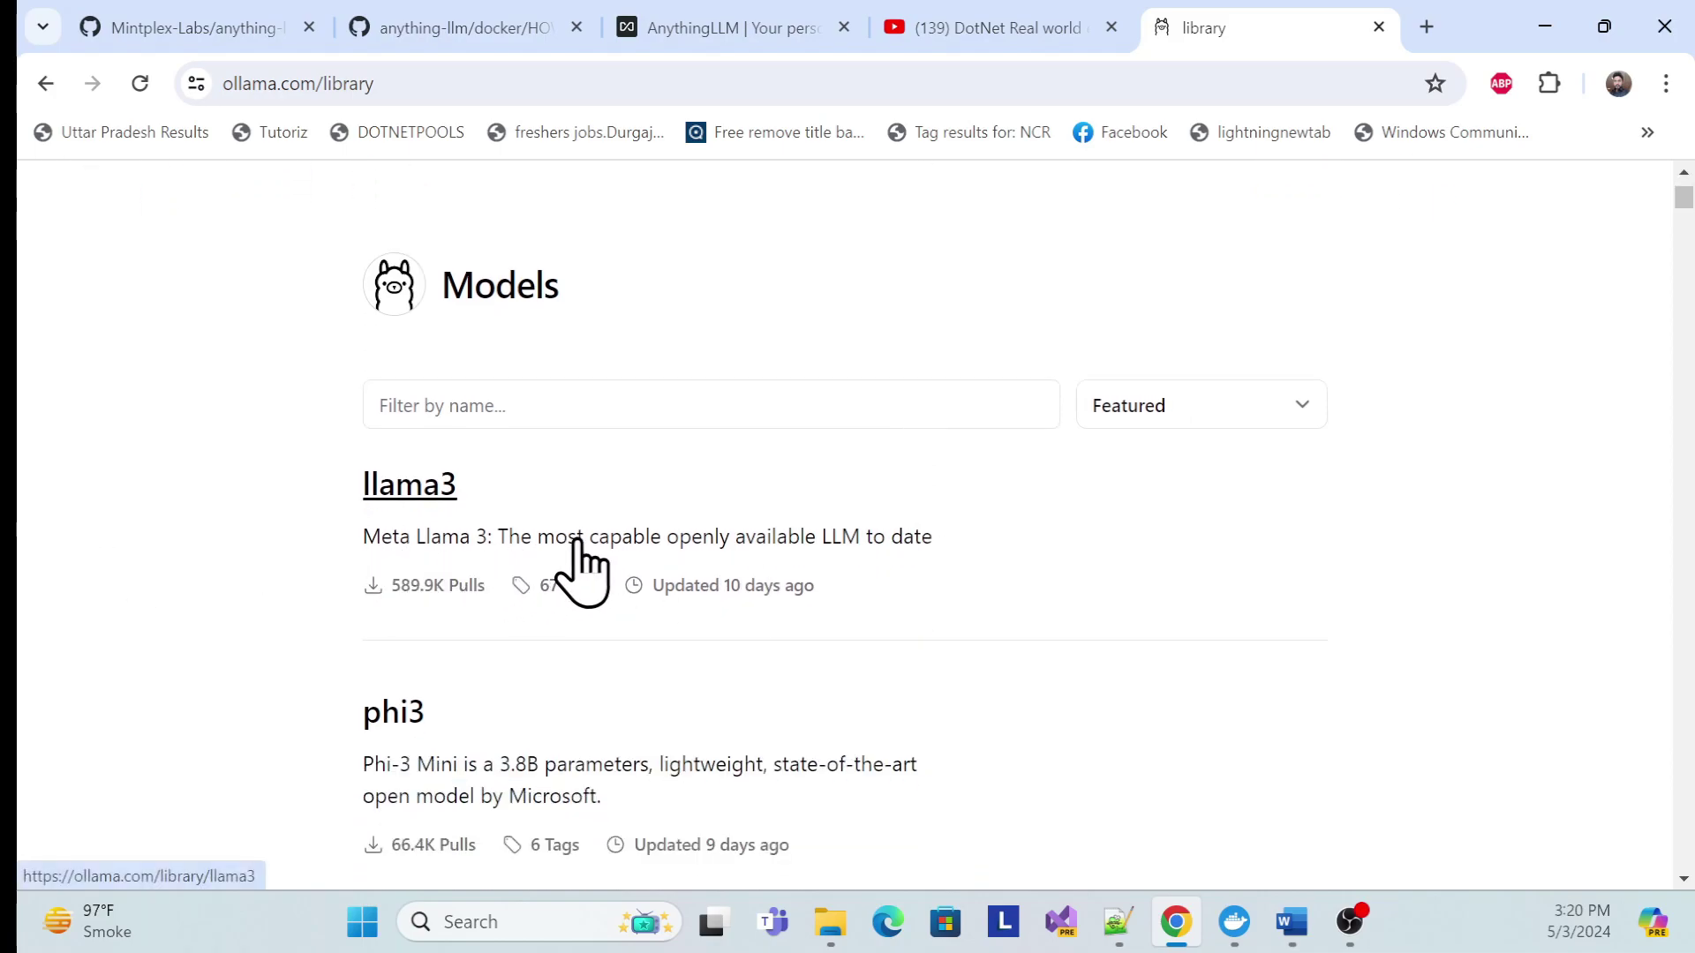
click(397, 490)
scroll(737, 574, down, 3)
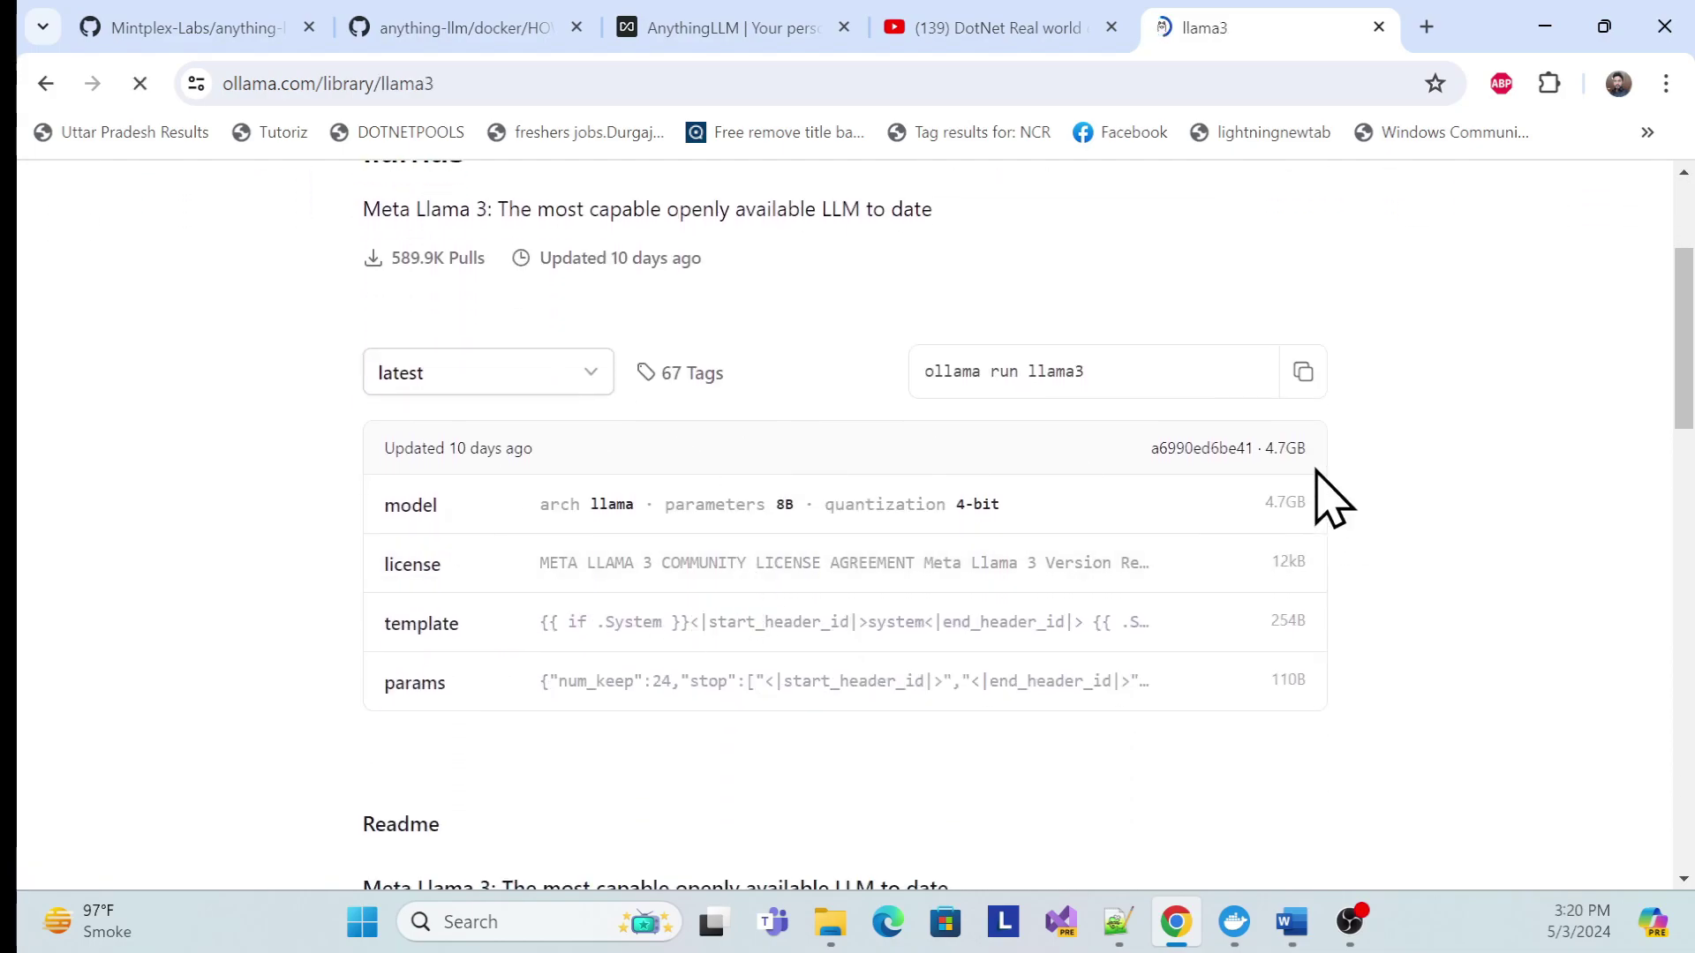
click(1302, 372)
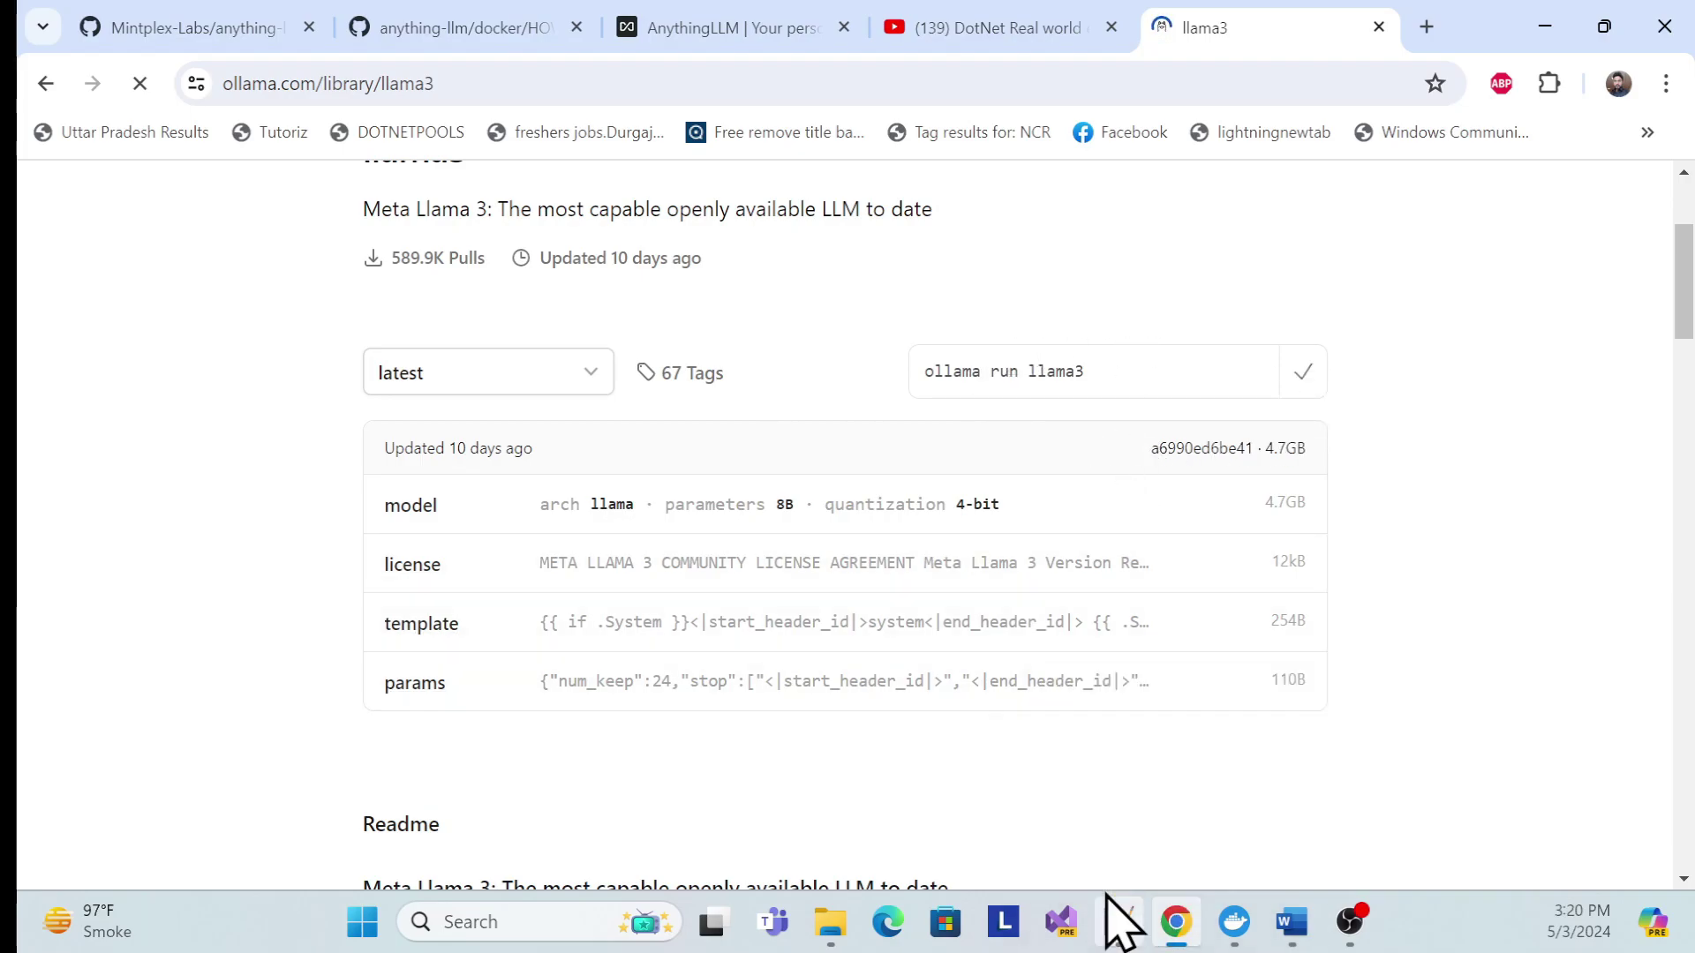
Step: Glance at the YouTube videos, then return to the llama3 model page
click(985, 27)
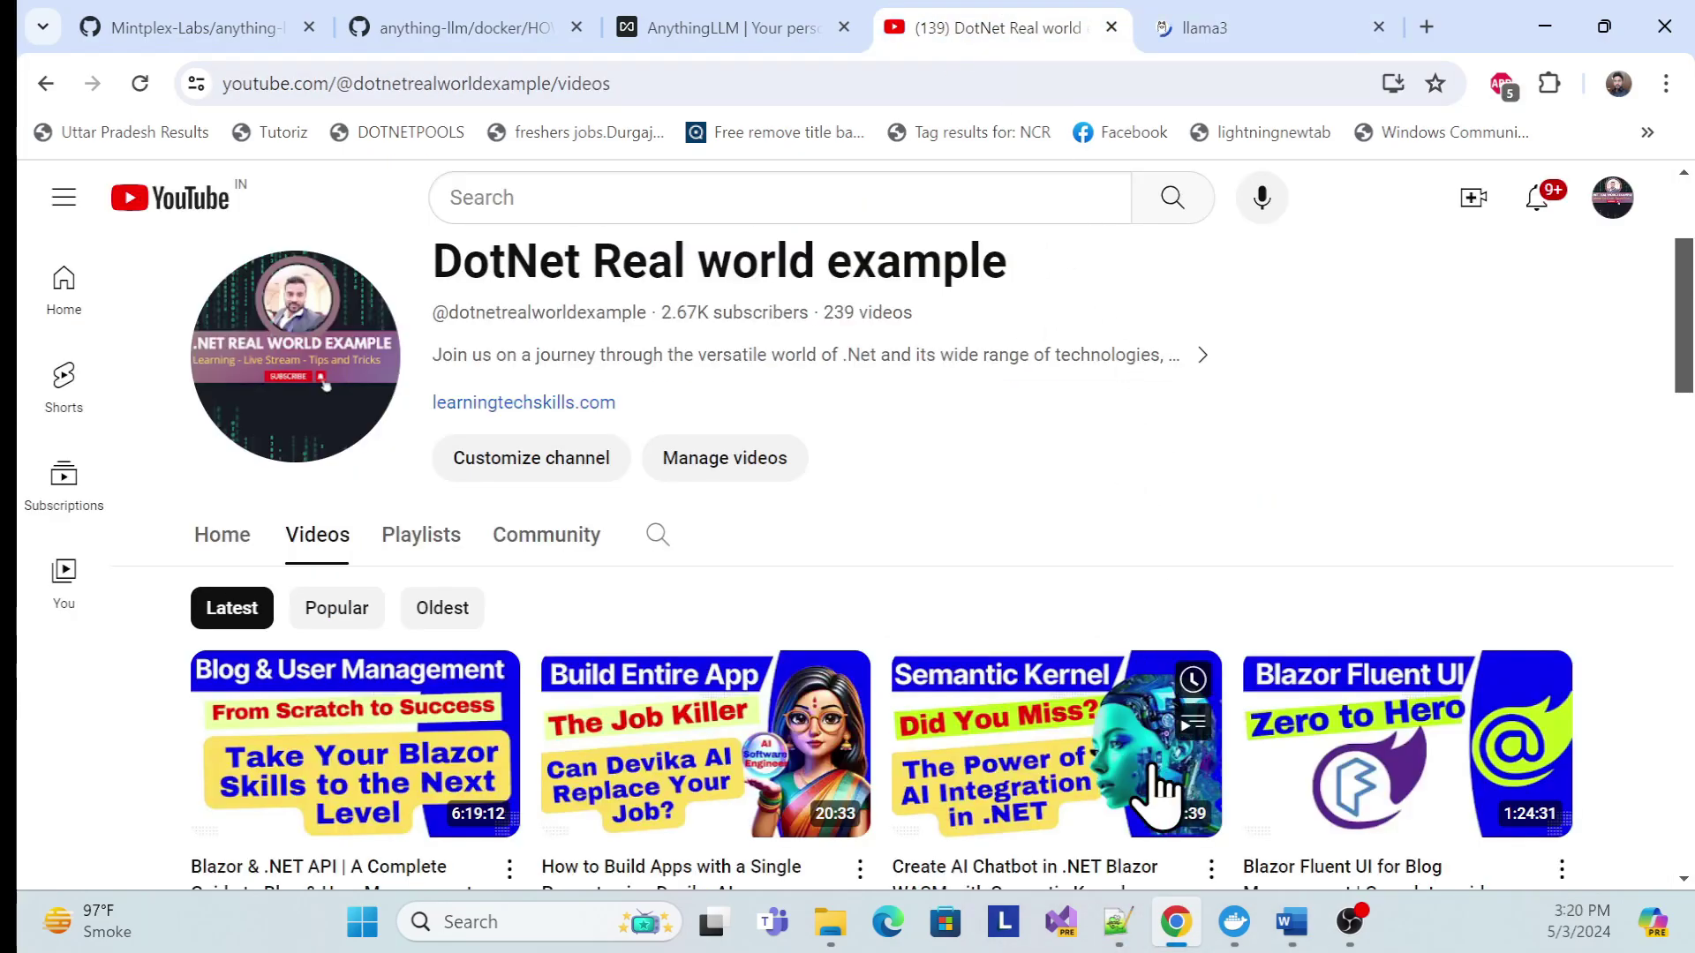
scroll(1124, 519, down, 5)
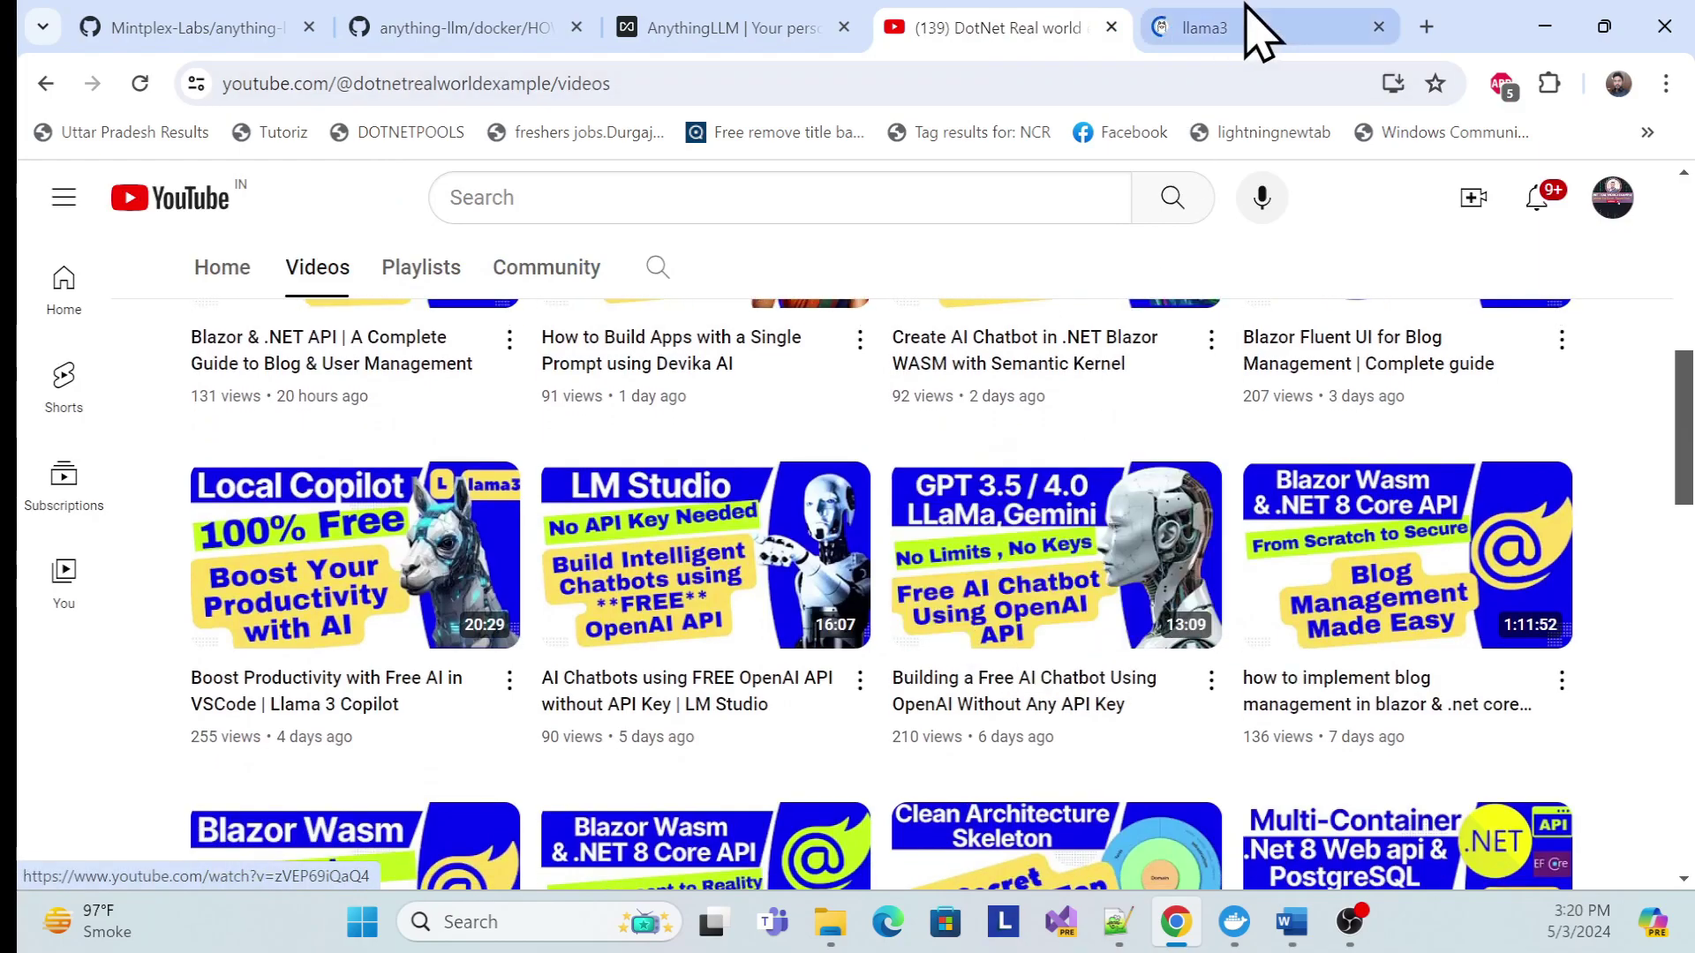
click(1248, 29)
scroll(1046, 565, up, 3)
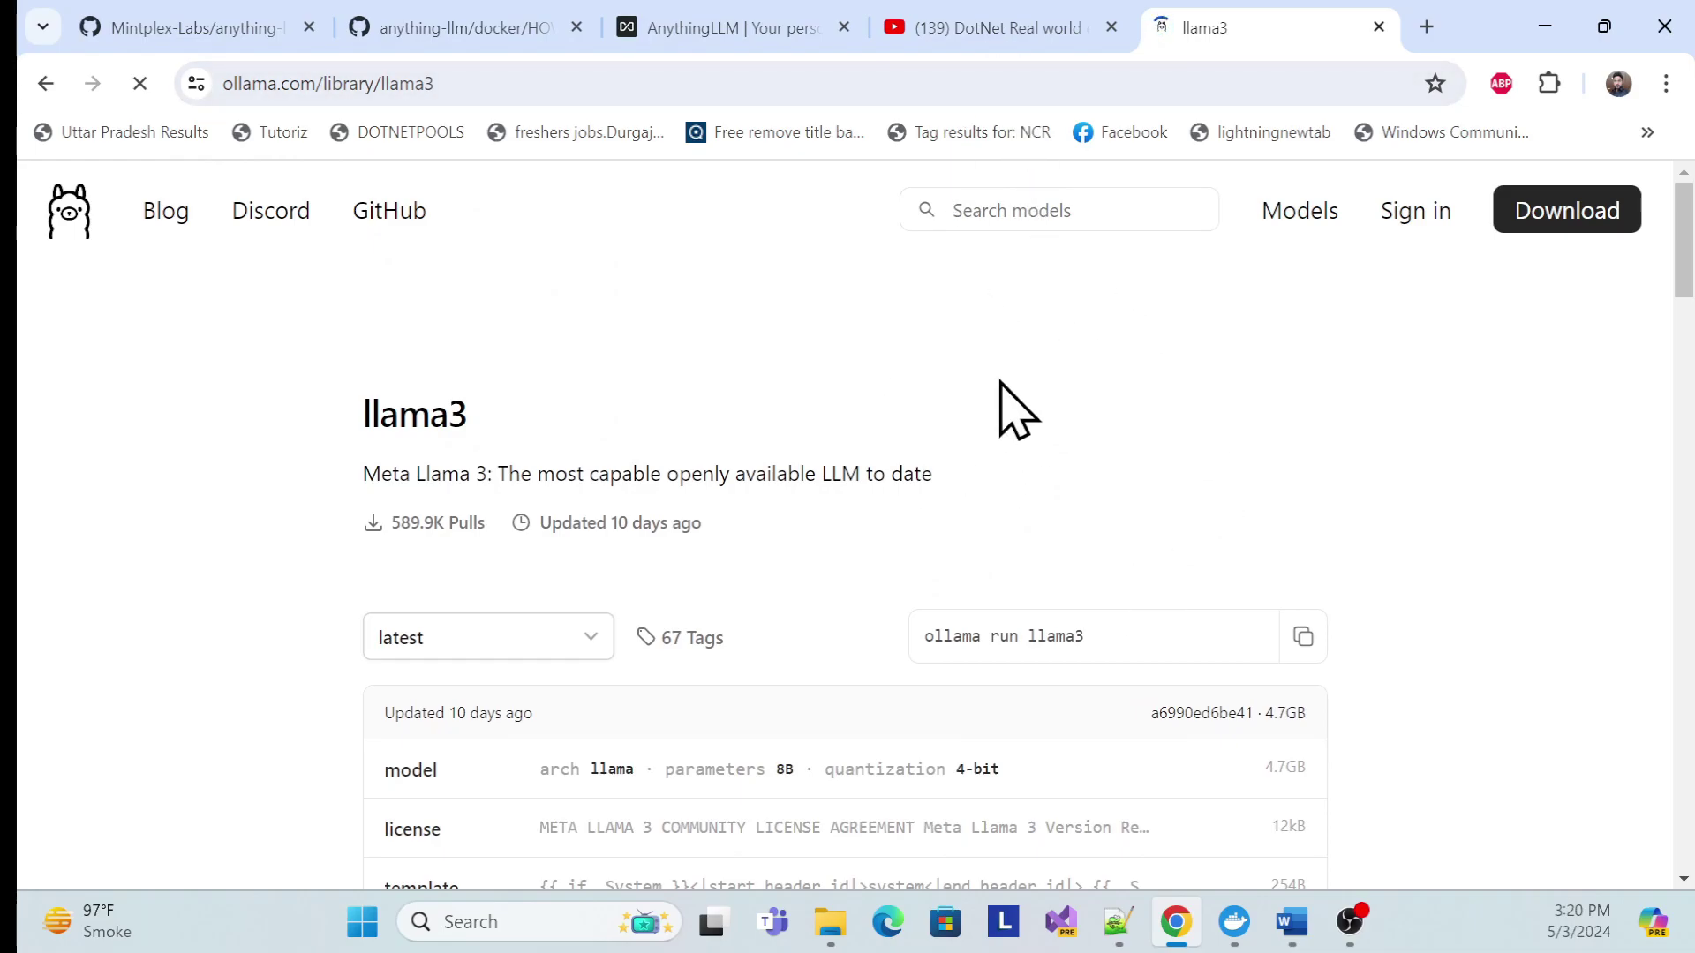
Step: Permanently delete the running jolly_kepler AnythingLLM container in Docker Desktop, then minimize Docker Desktop
click(1236, 918)
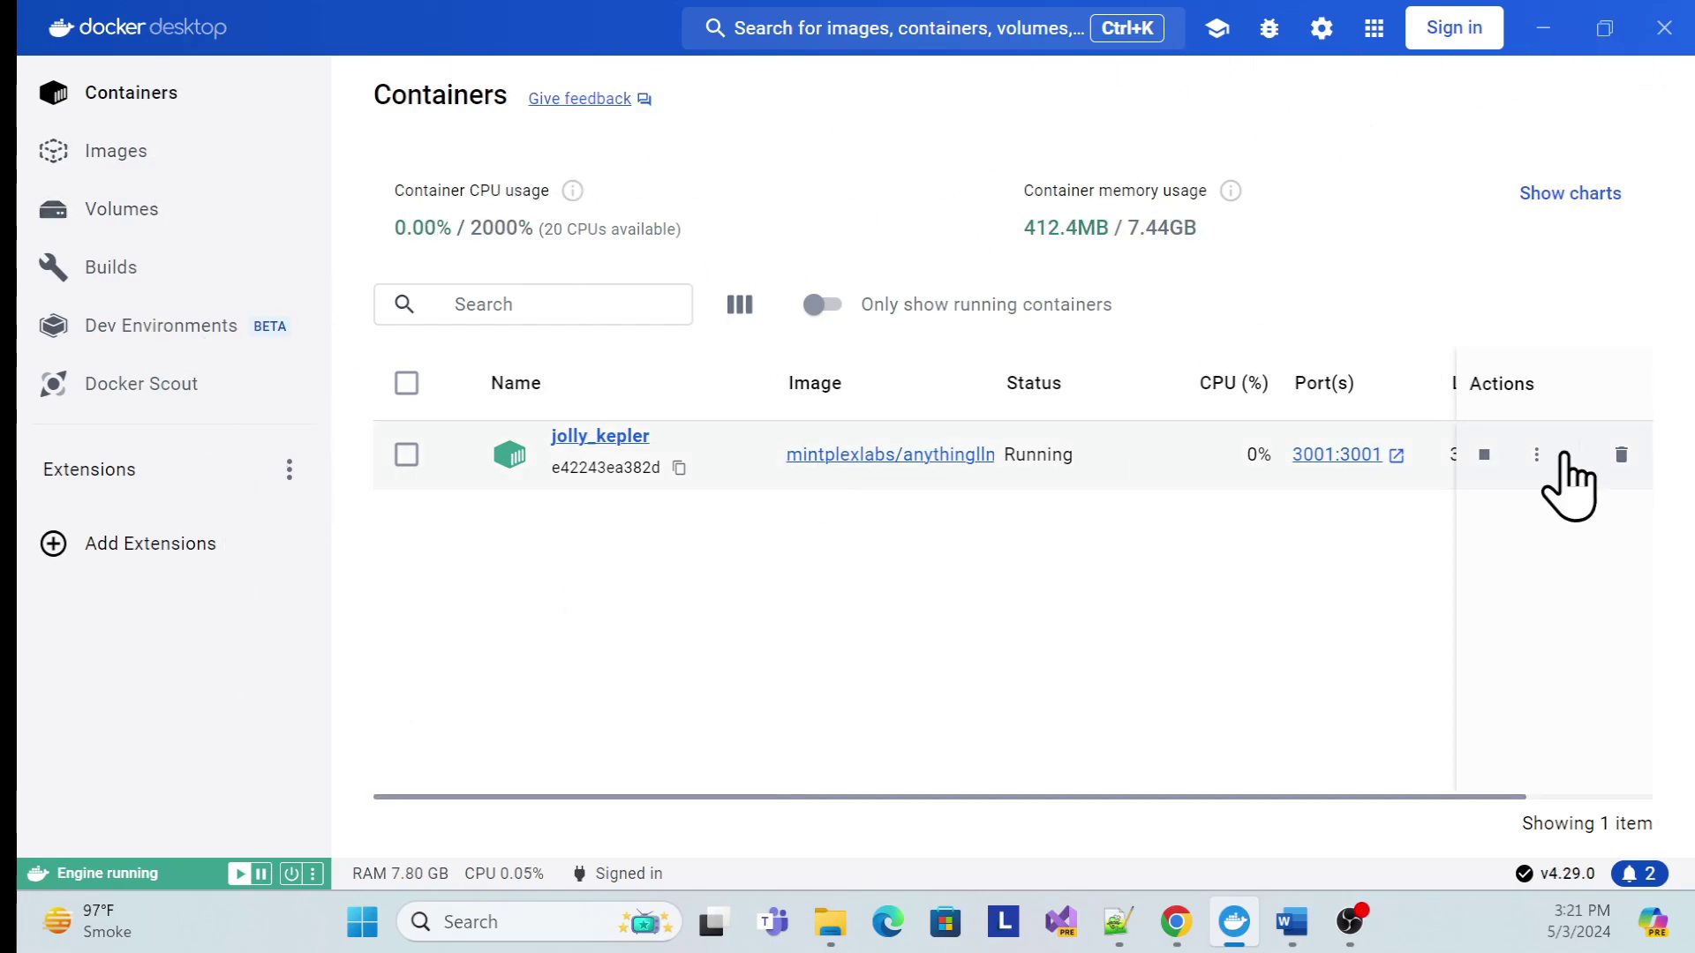
click(406, 383)
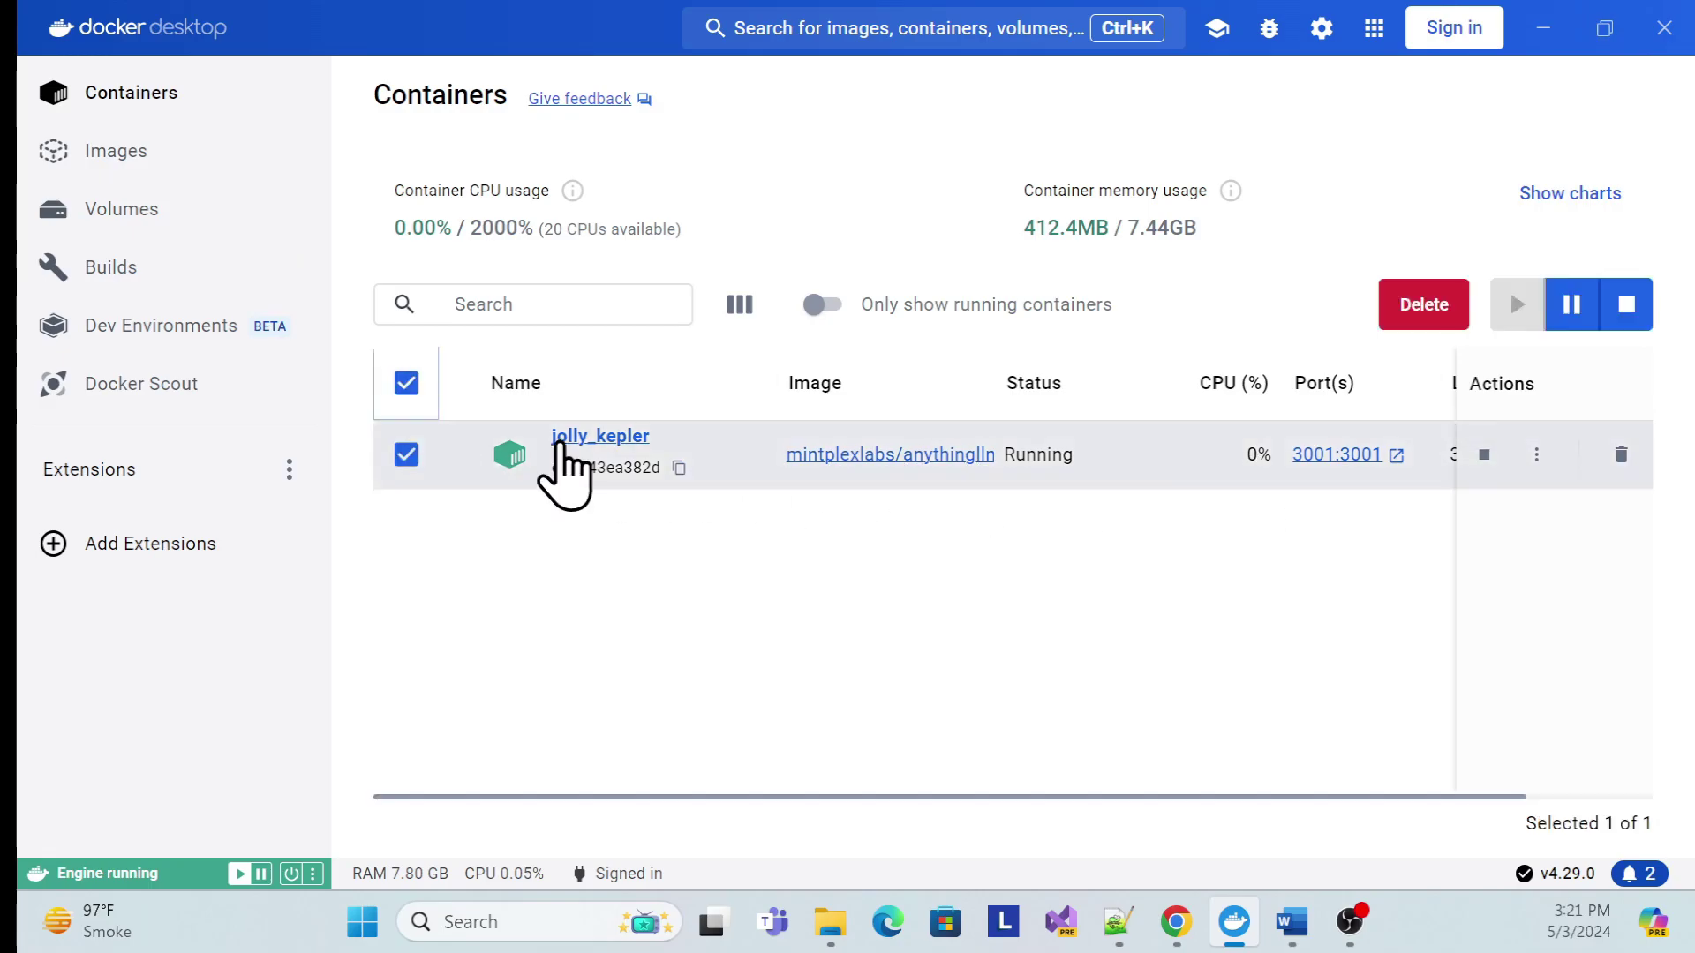
click(1621, 454)
click(1167, 505)
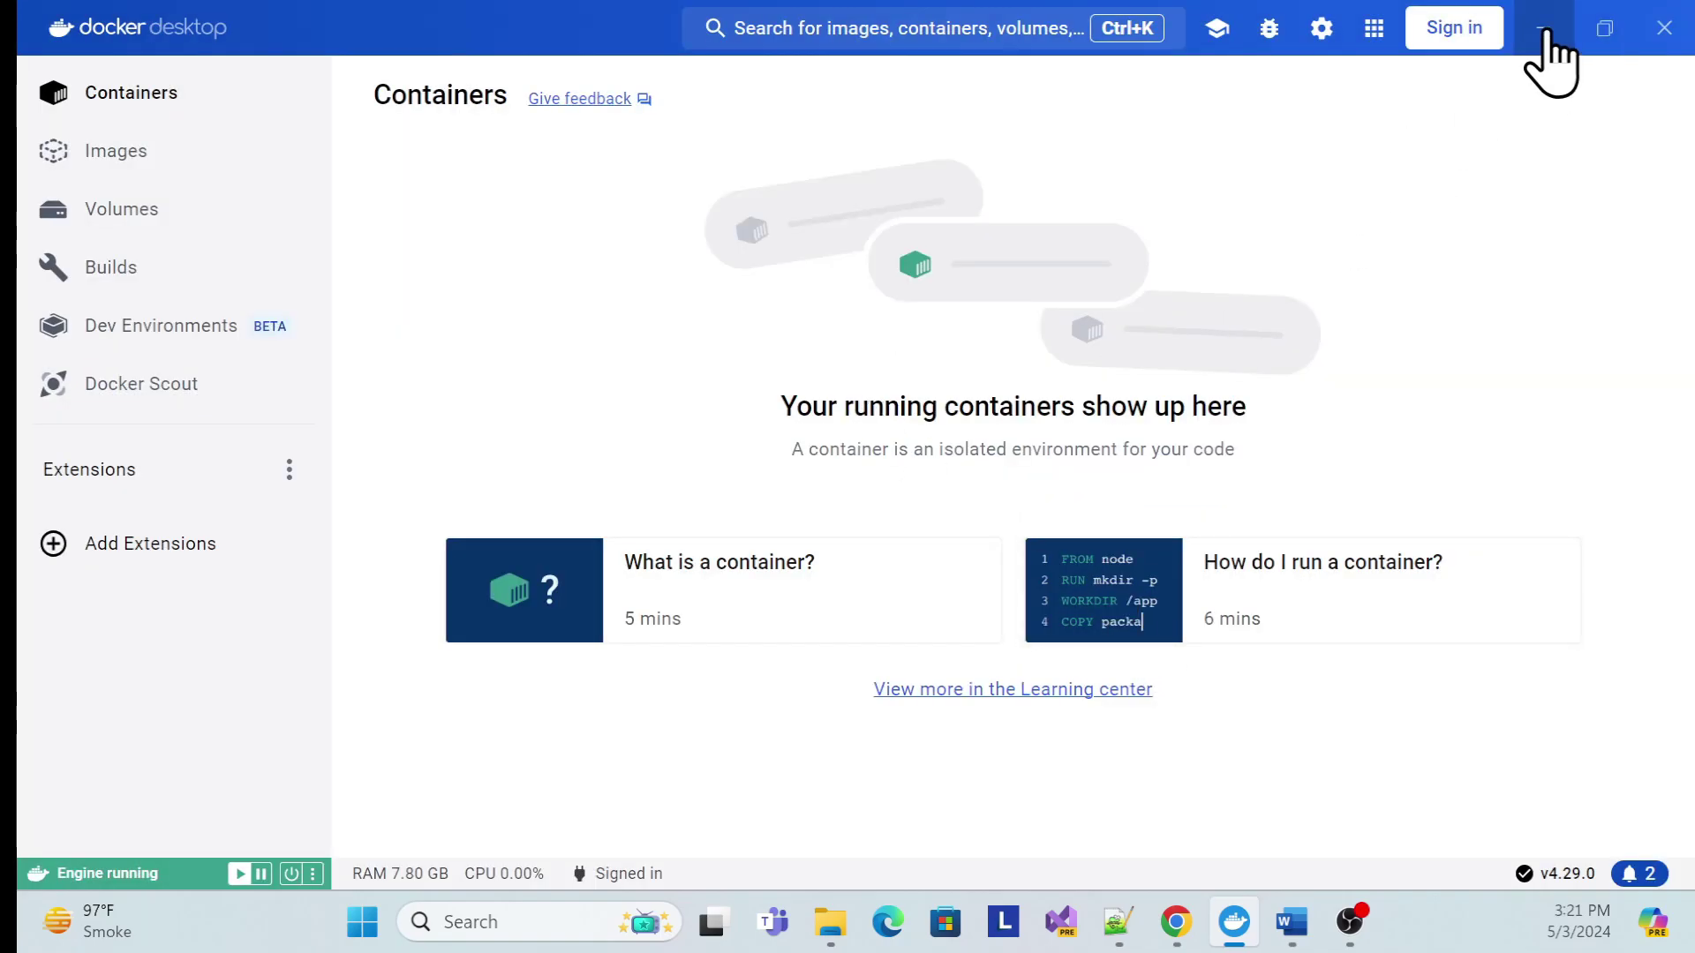
click(1544, 29)
Step: Switch to the anything-llm GitHub repository page and review the top of its README
click(146, 29)
scroll(369, 510, up, 6)
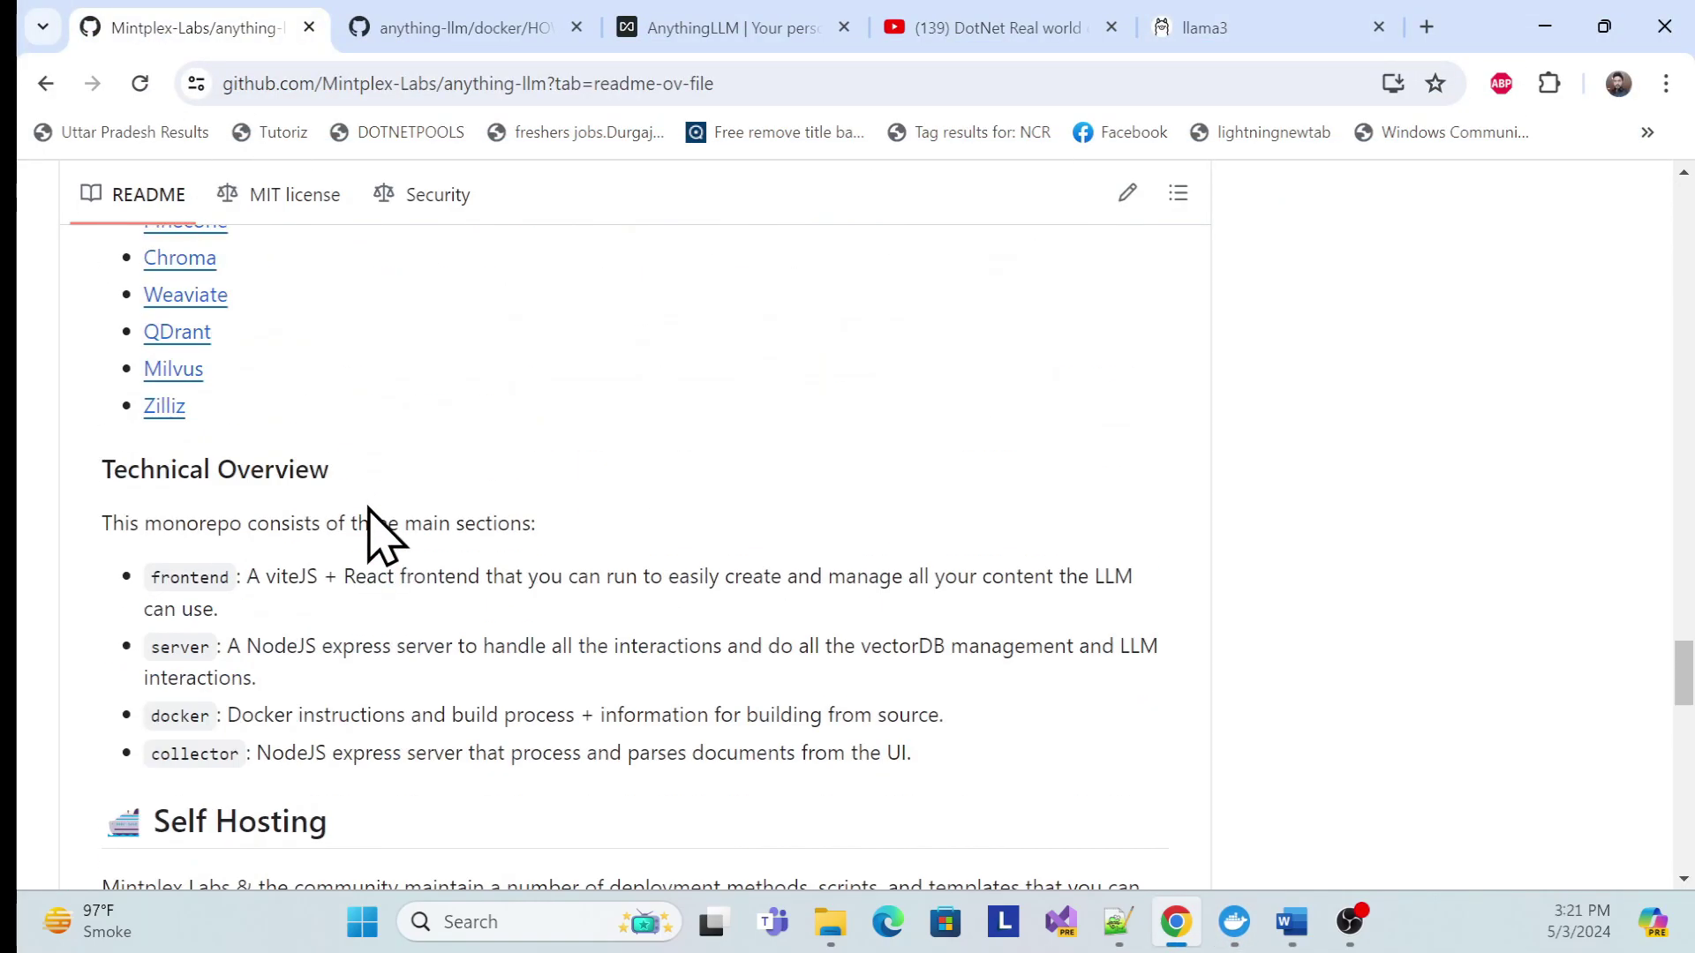
scroll(369, 521, up, 20)
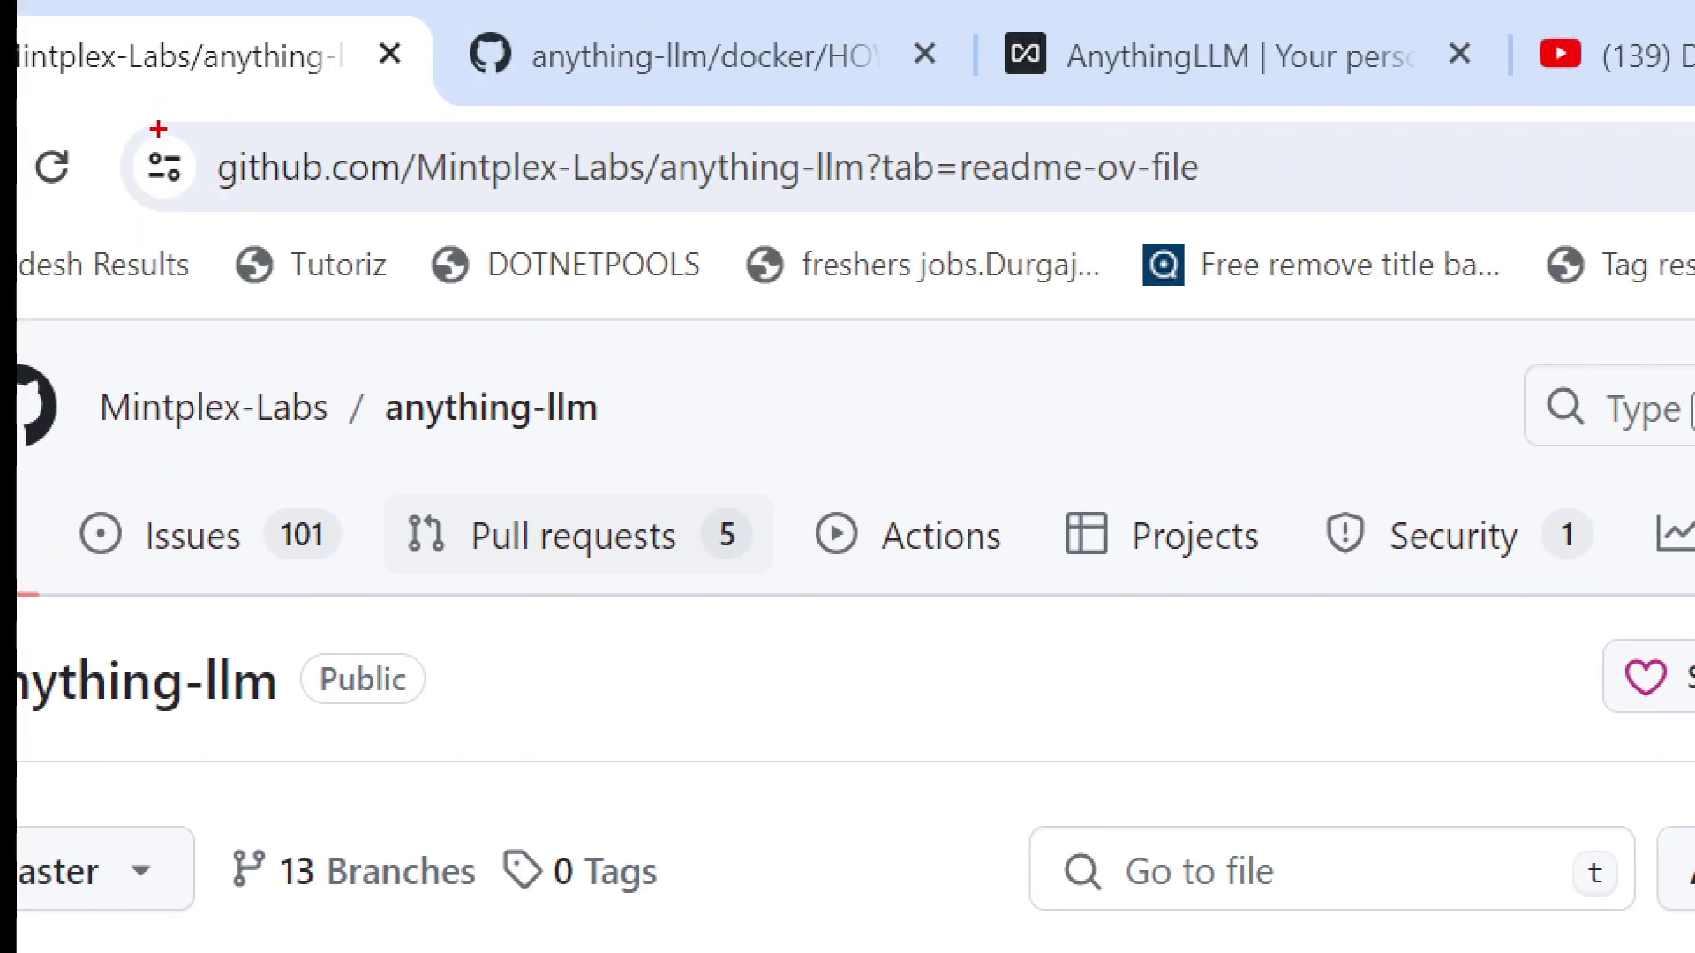
mouse_move(159, 106)
mouse_down()
mouse_move(1214, 405)
mouse_move(1311, 249)
mouse_up()
scroll(1071, 559, down, 5)
scroll(1294, 606, up, 2)
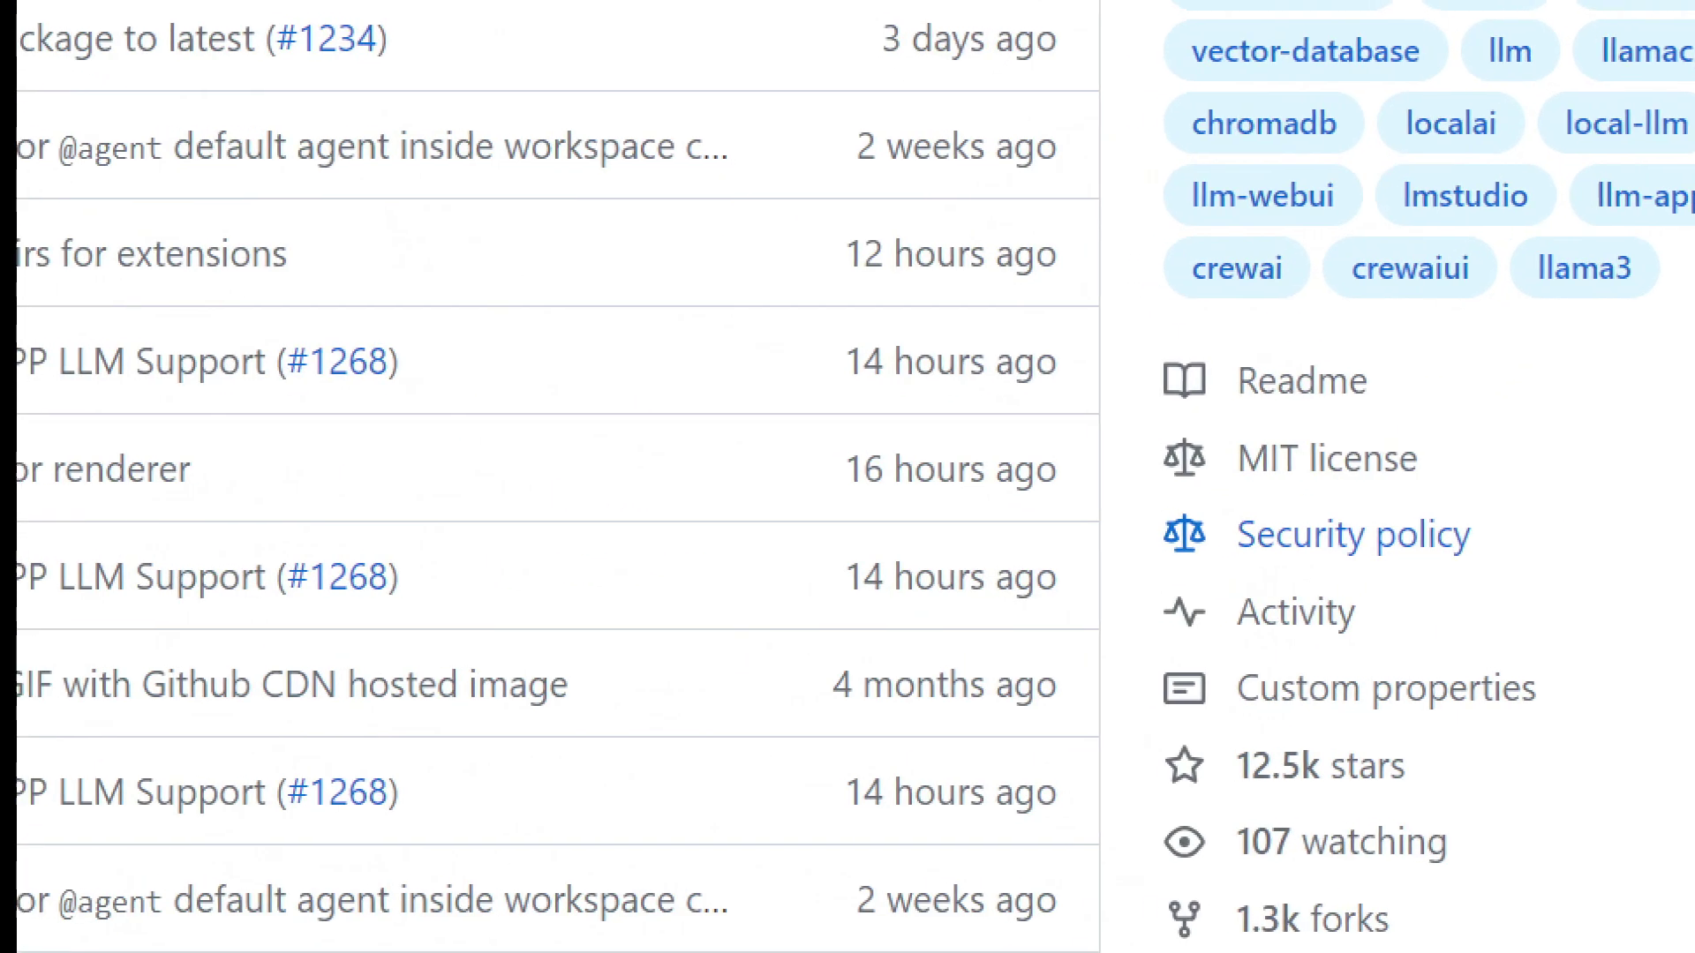
click(1267, 467)
mouse_move(1181, 403)
mouse_down()
mouse_move(1383, 503)
mouse_move(1478, 504)
mouse_up()
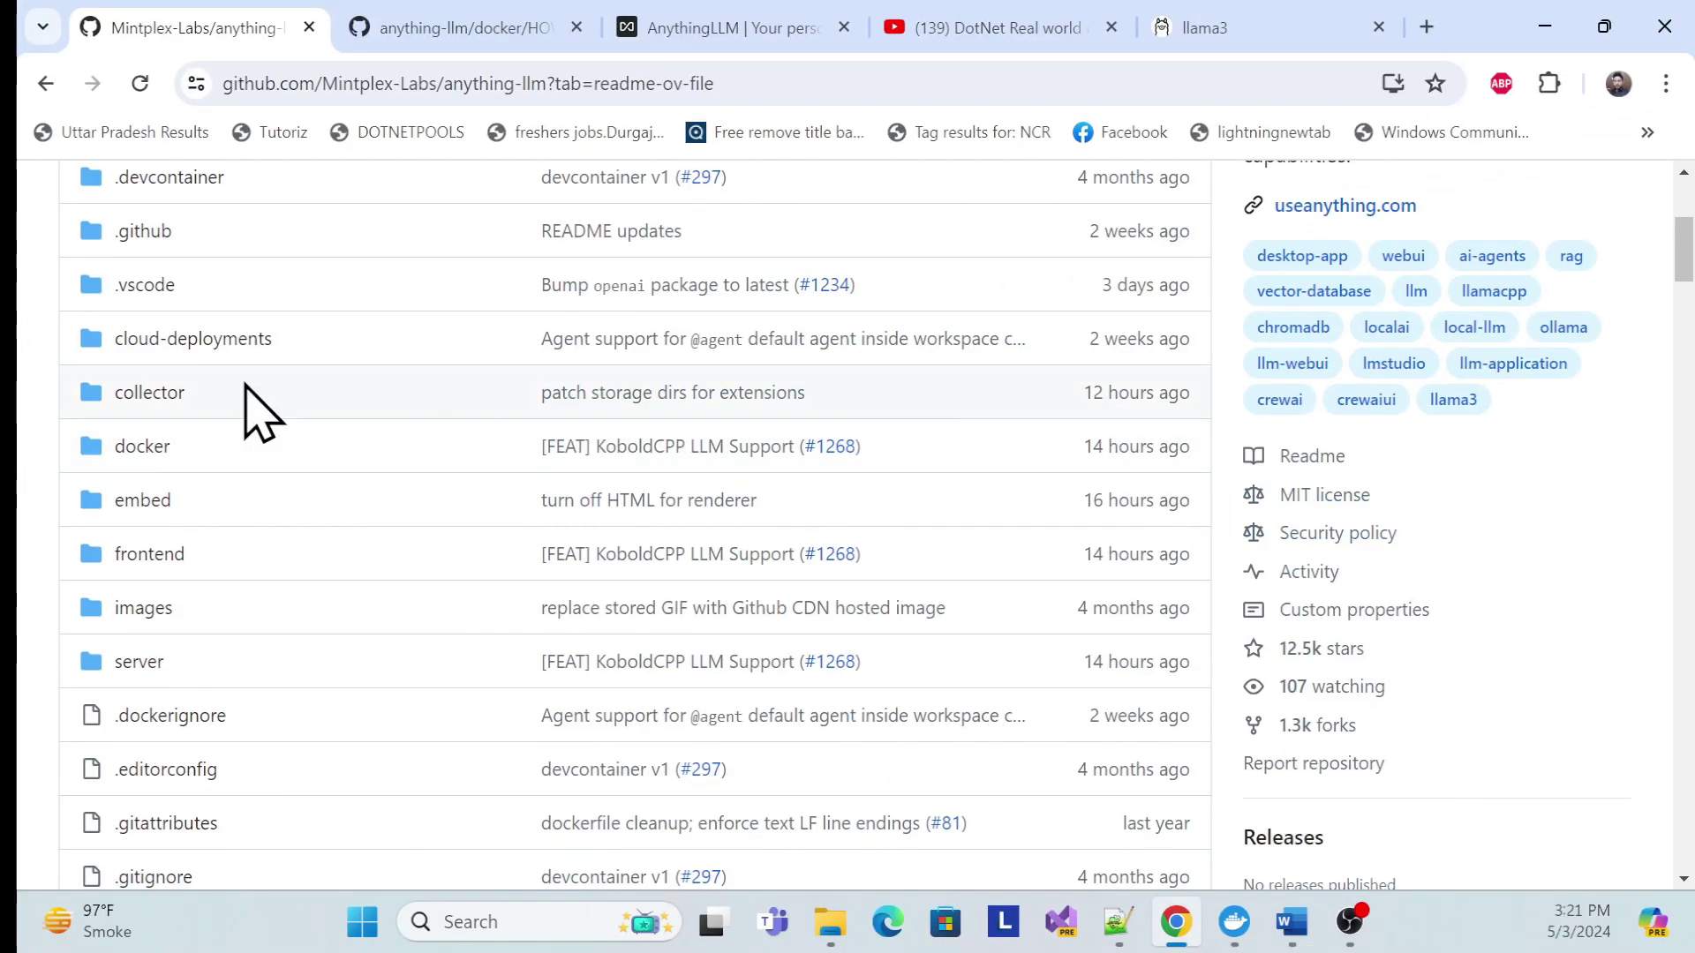
Step: Scroll the README to the Self Hosting table listing Docker, AWS, GCP, Digital Ocean, Render.com and Railway
scroll(378, 654, down, 10)
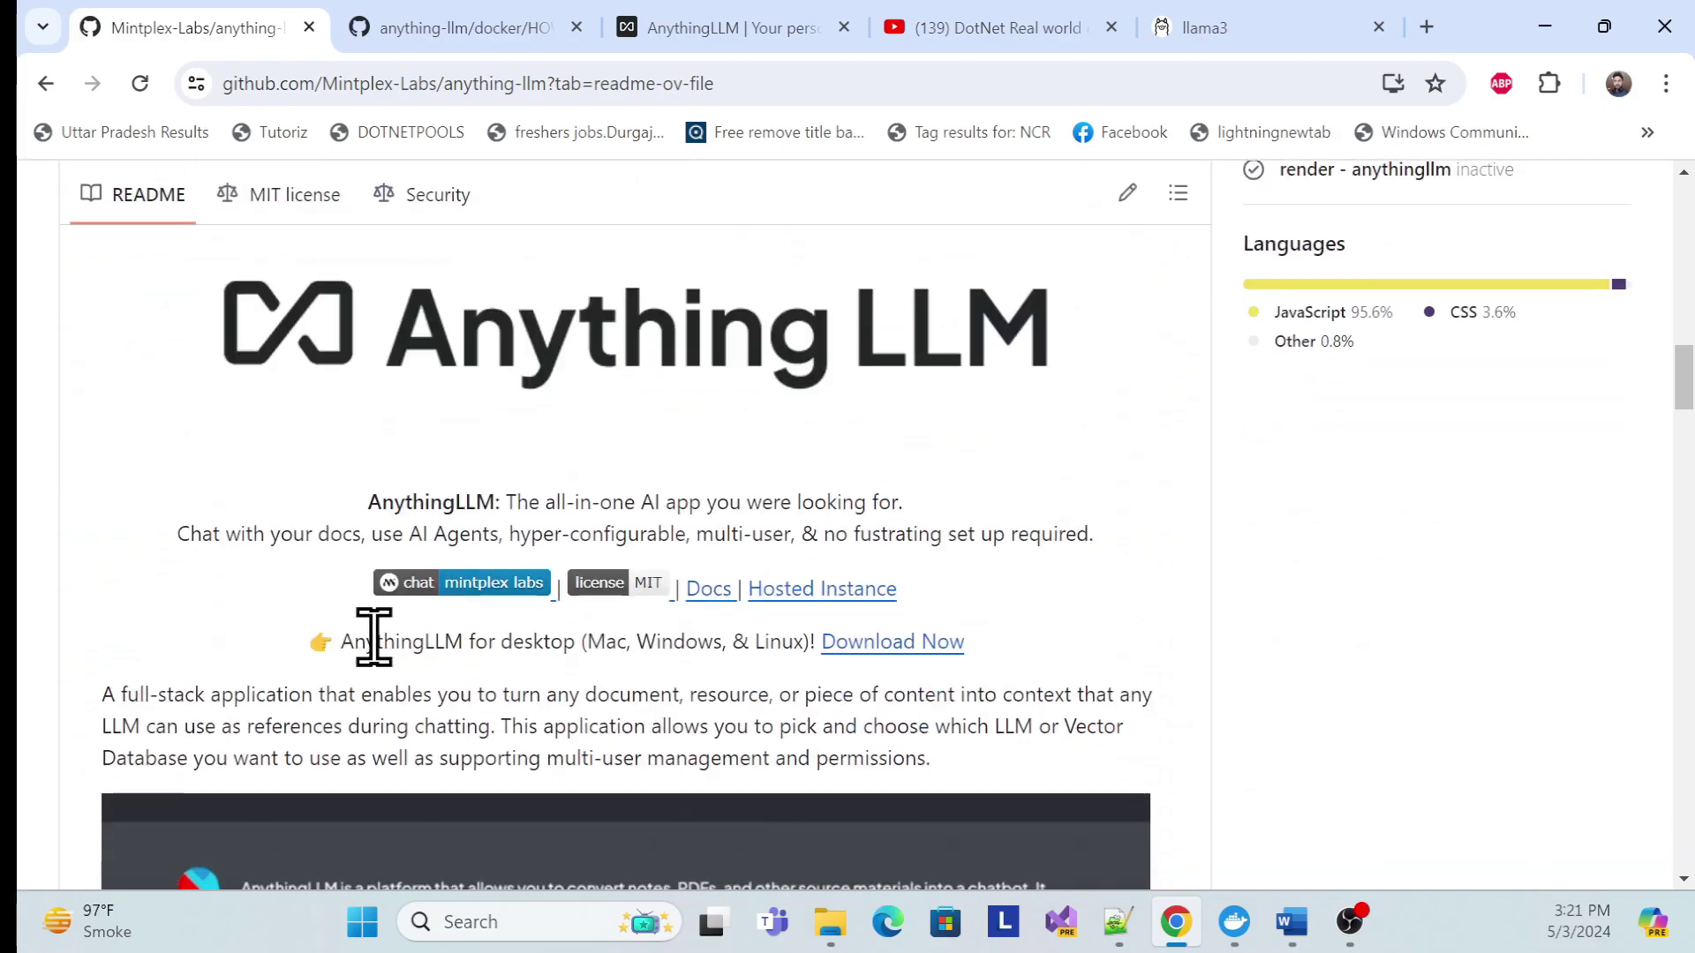
scroll(374, 637, down, 12)
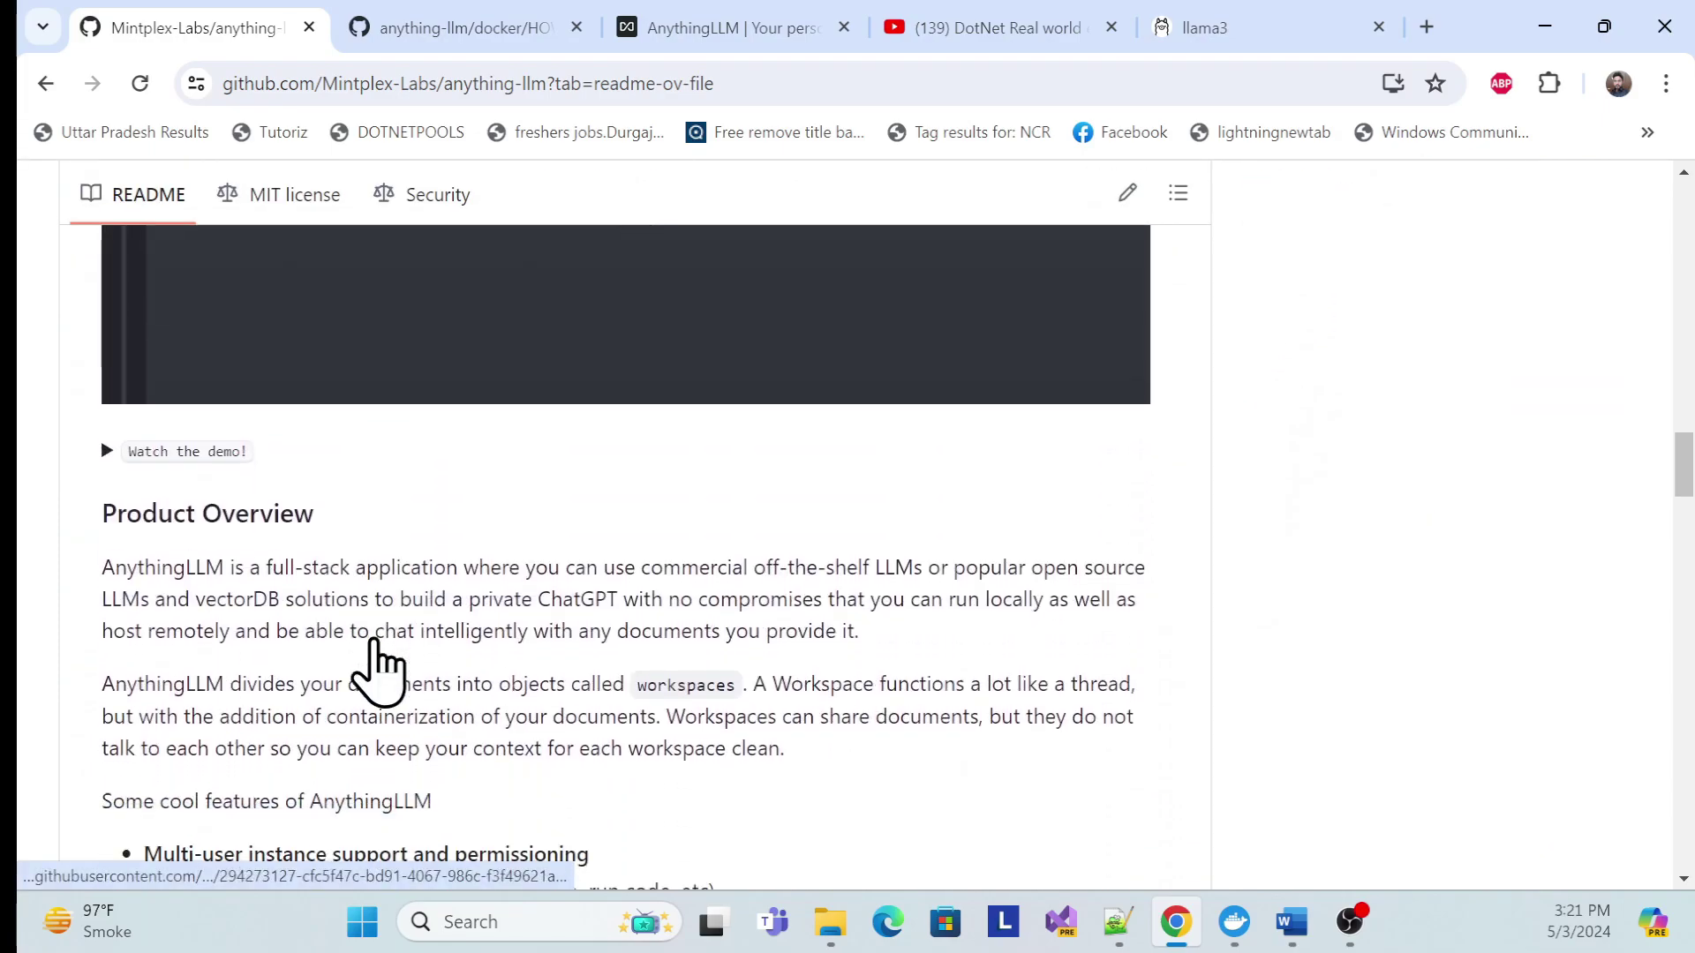
scroll(379, 662, down, 12)
scroll(516, 640, down, 4)
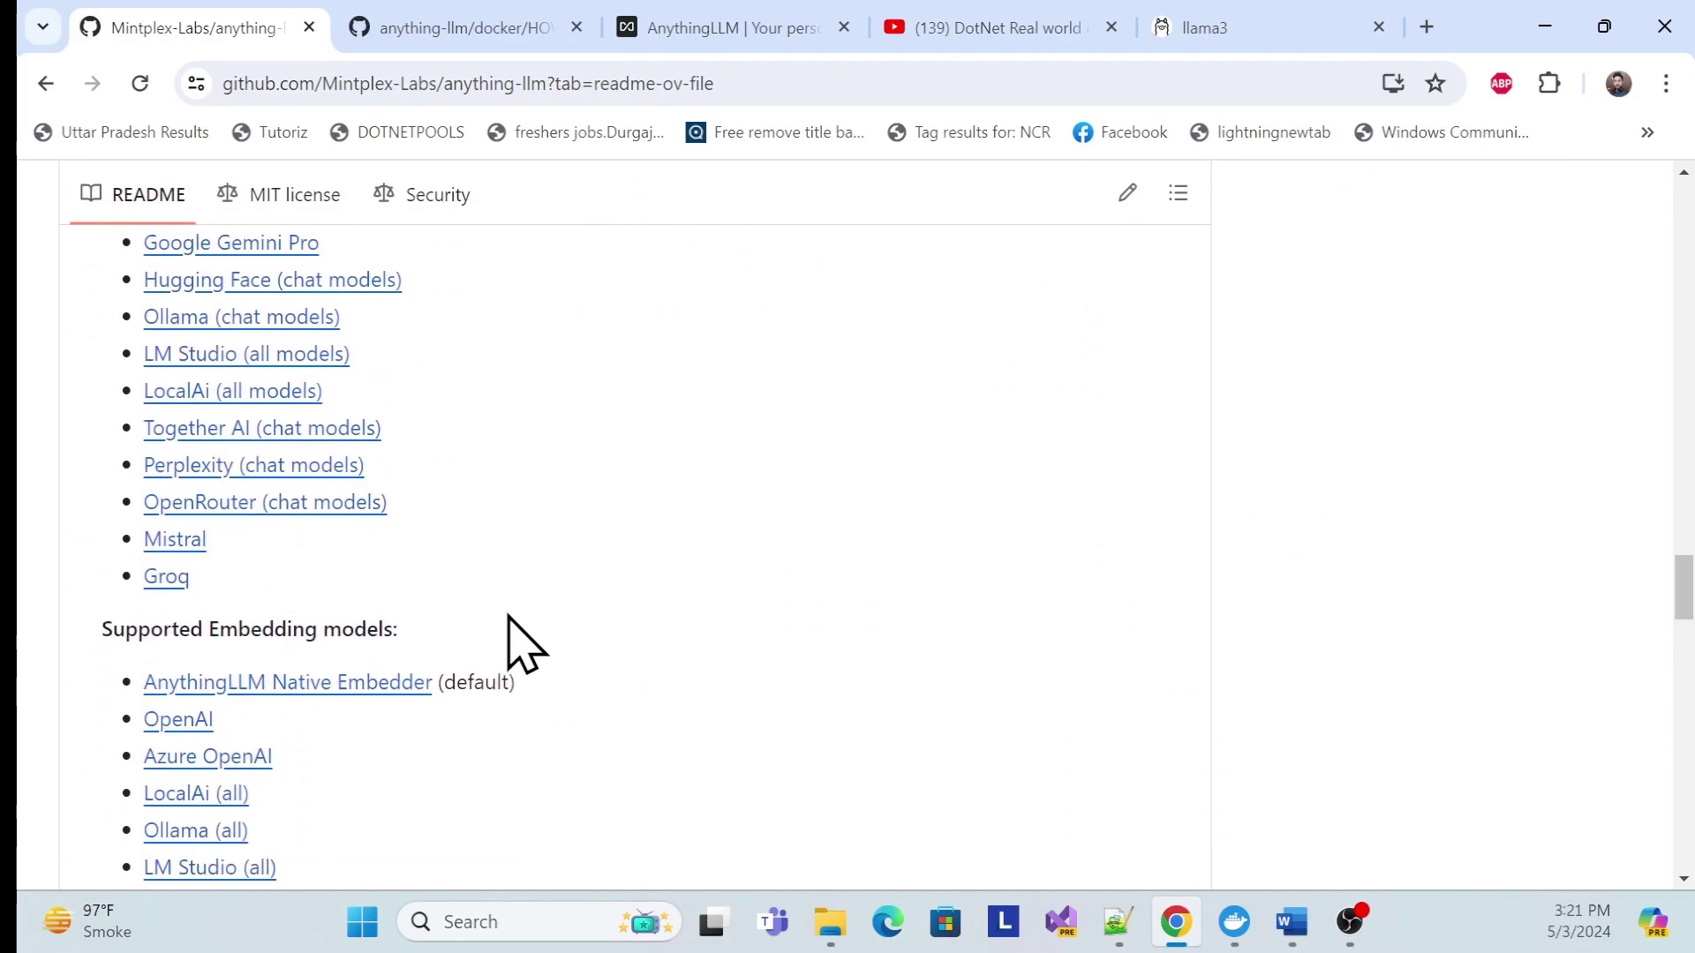
scroll(521, 643, down, 15)
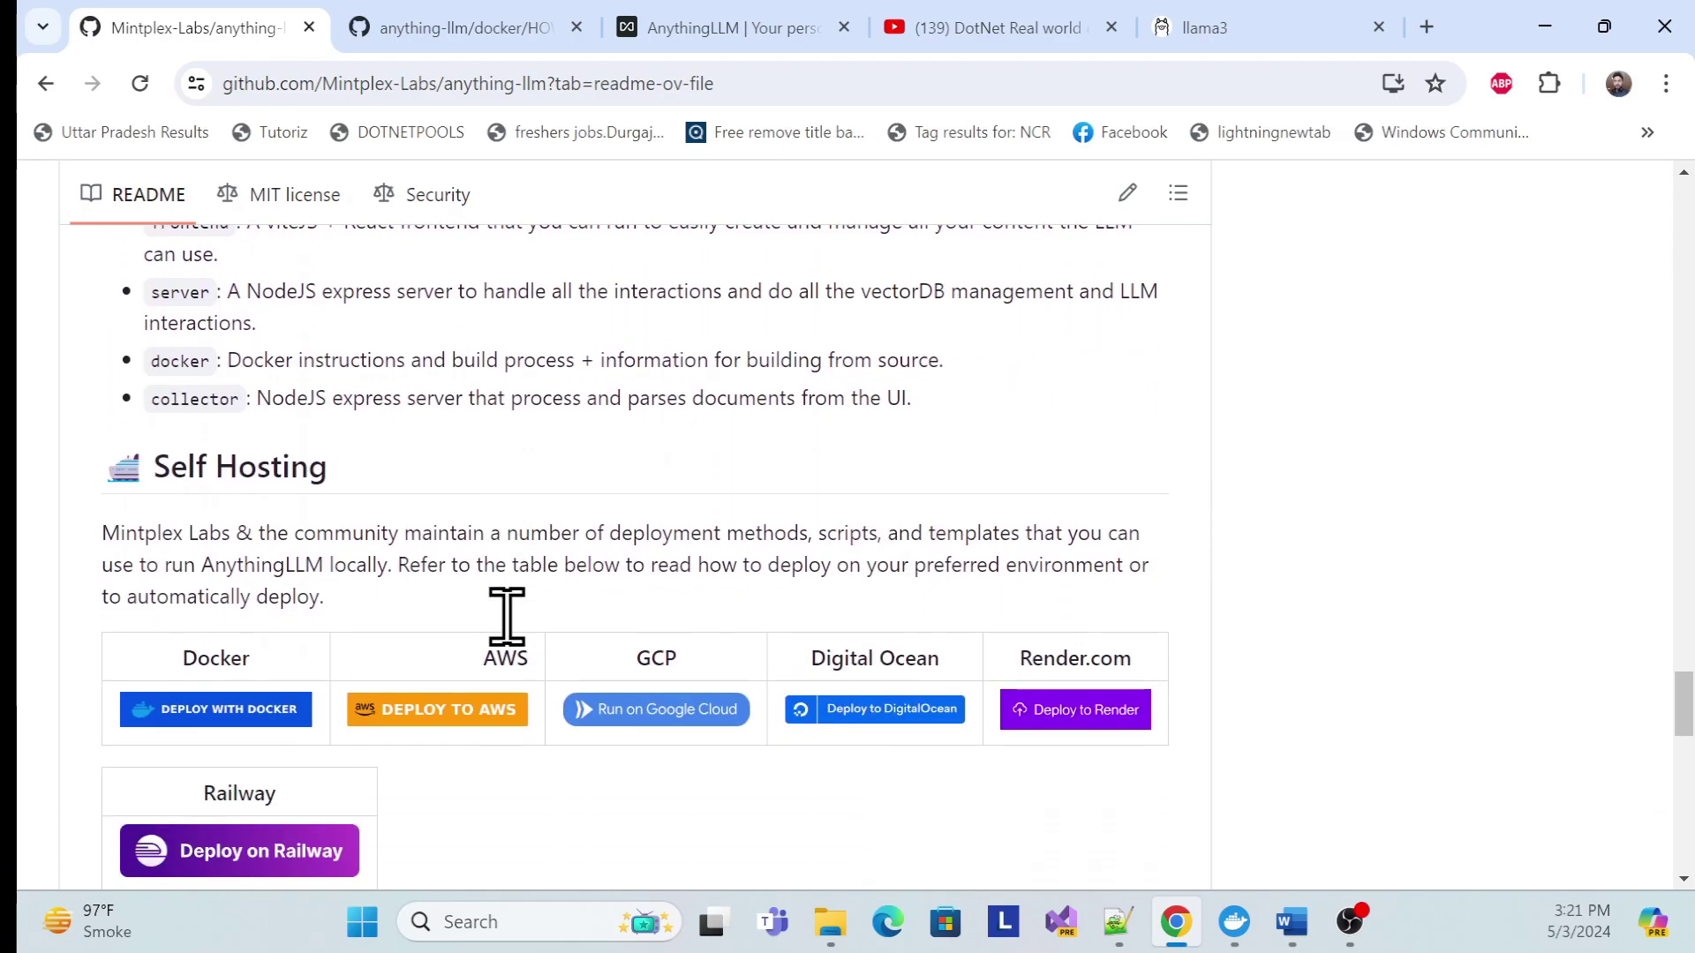
scroll(505, 615, down, 2)
scroll(522, 650, up, 1)
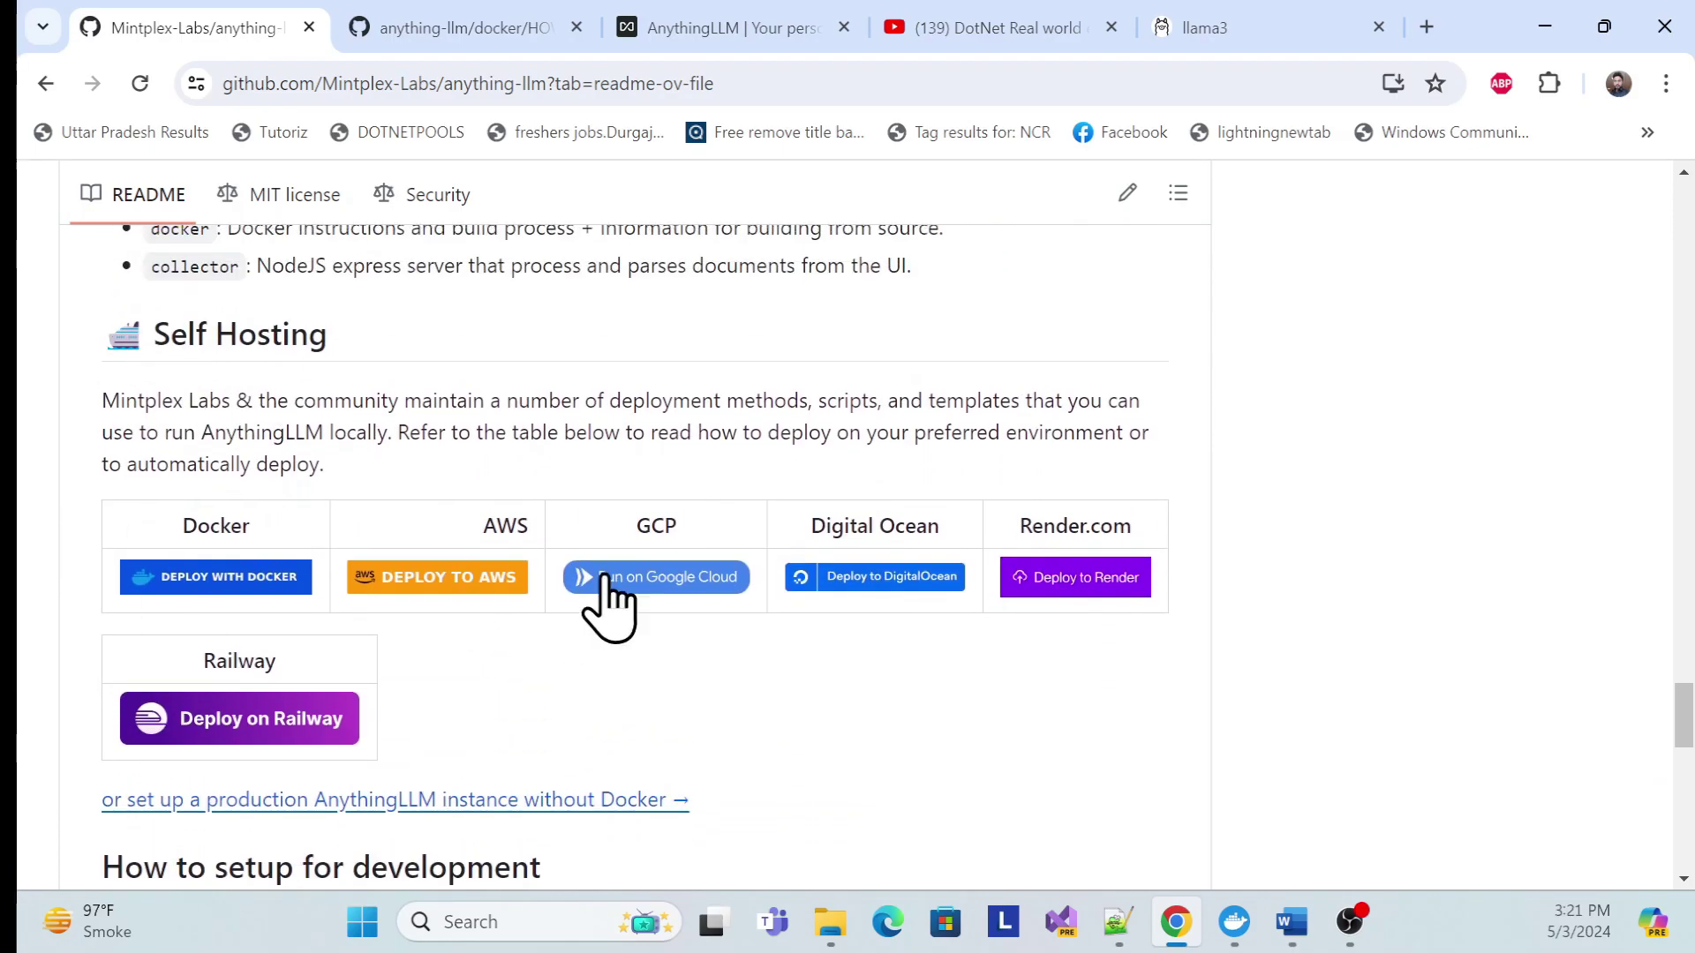
scroll(528, 640, down, 1)
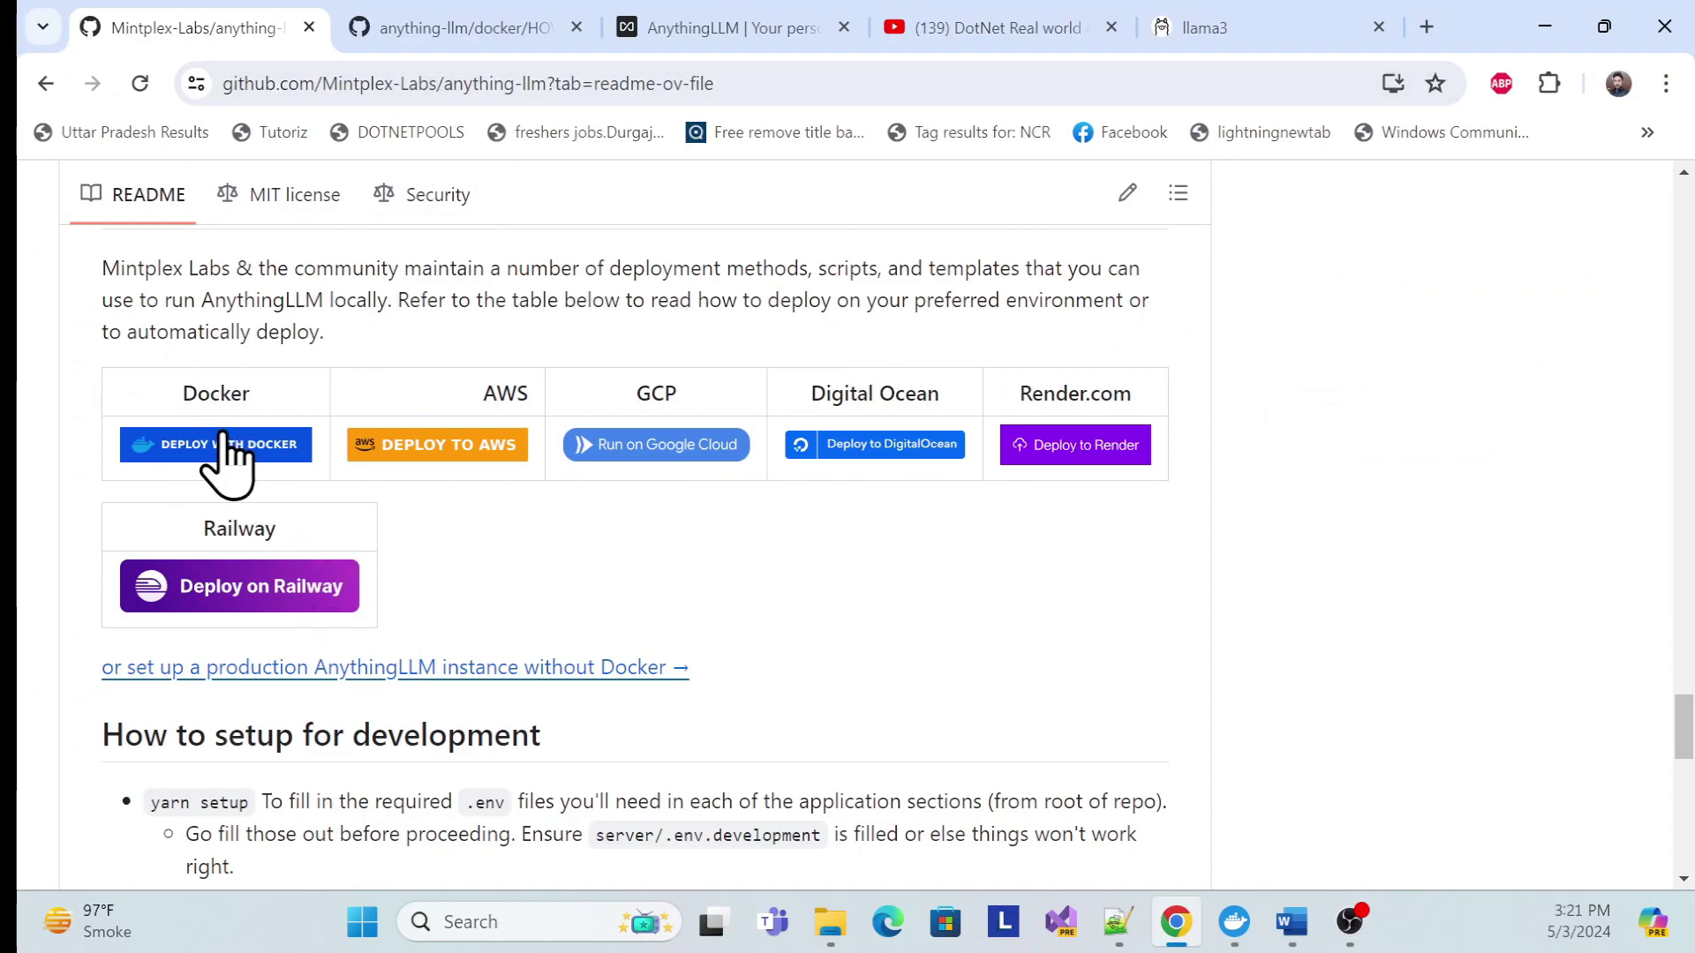
Step: In HOW_TO_USE_DOCKER.md, copy the docker pull mintplexlabs/anythingllm command
click(481, 34)
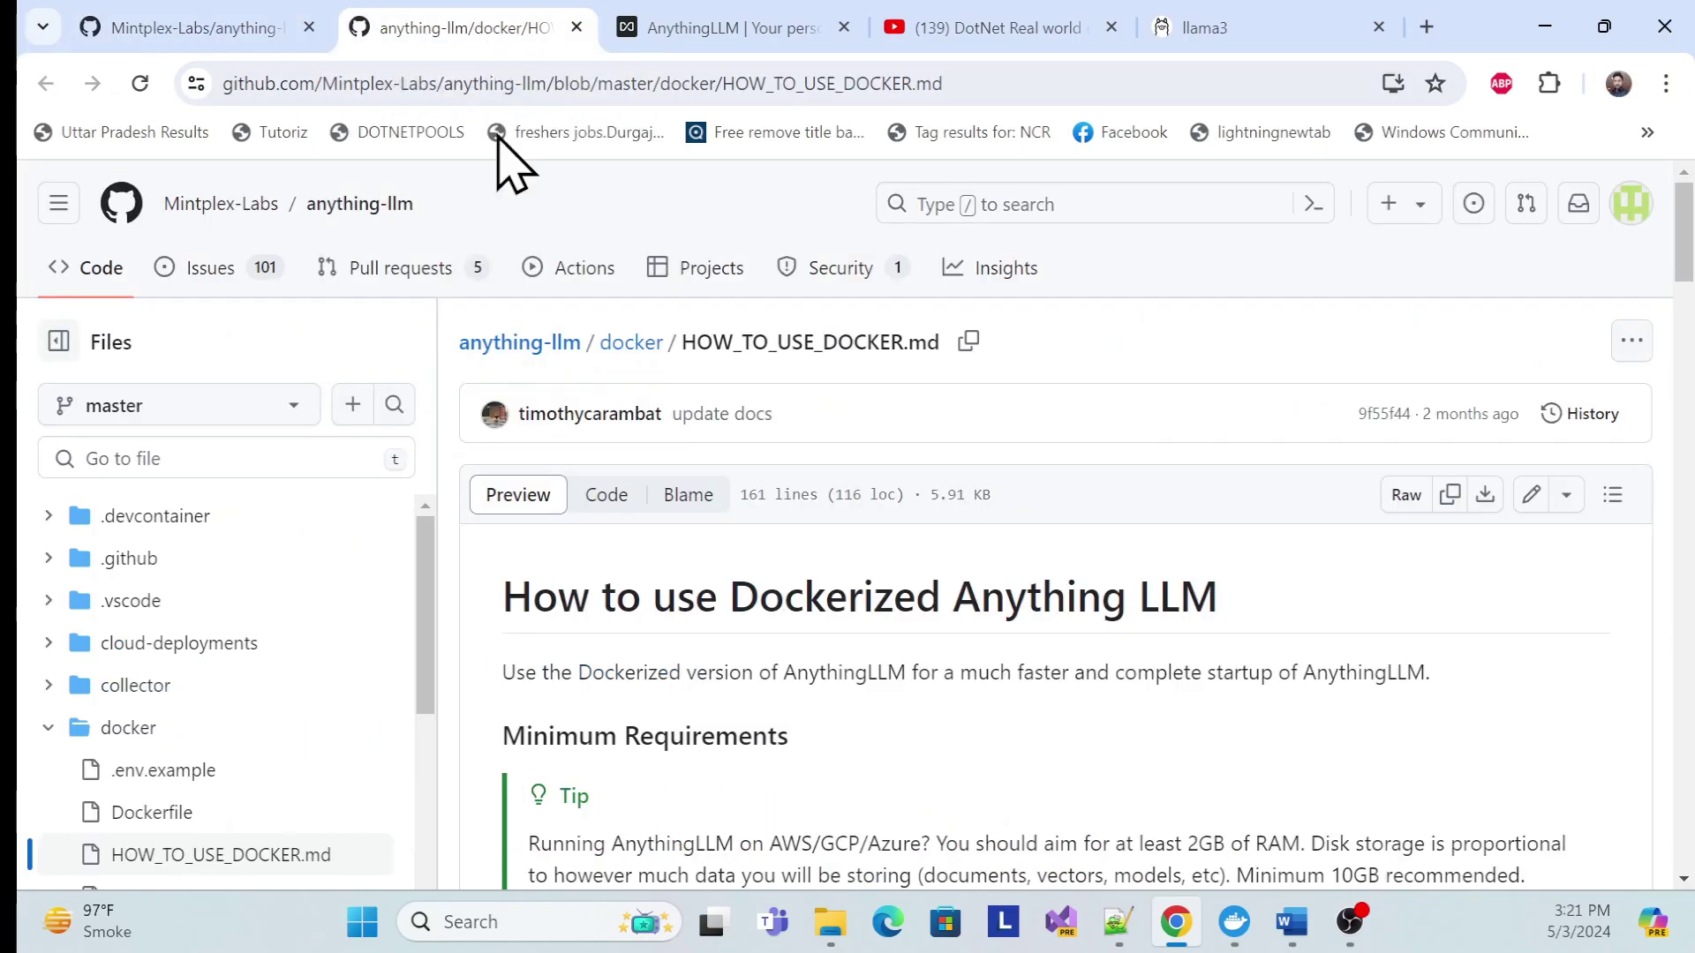
scroll(1021, 590, down, 3)
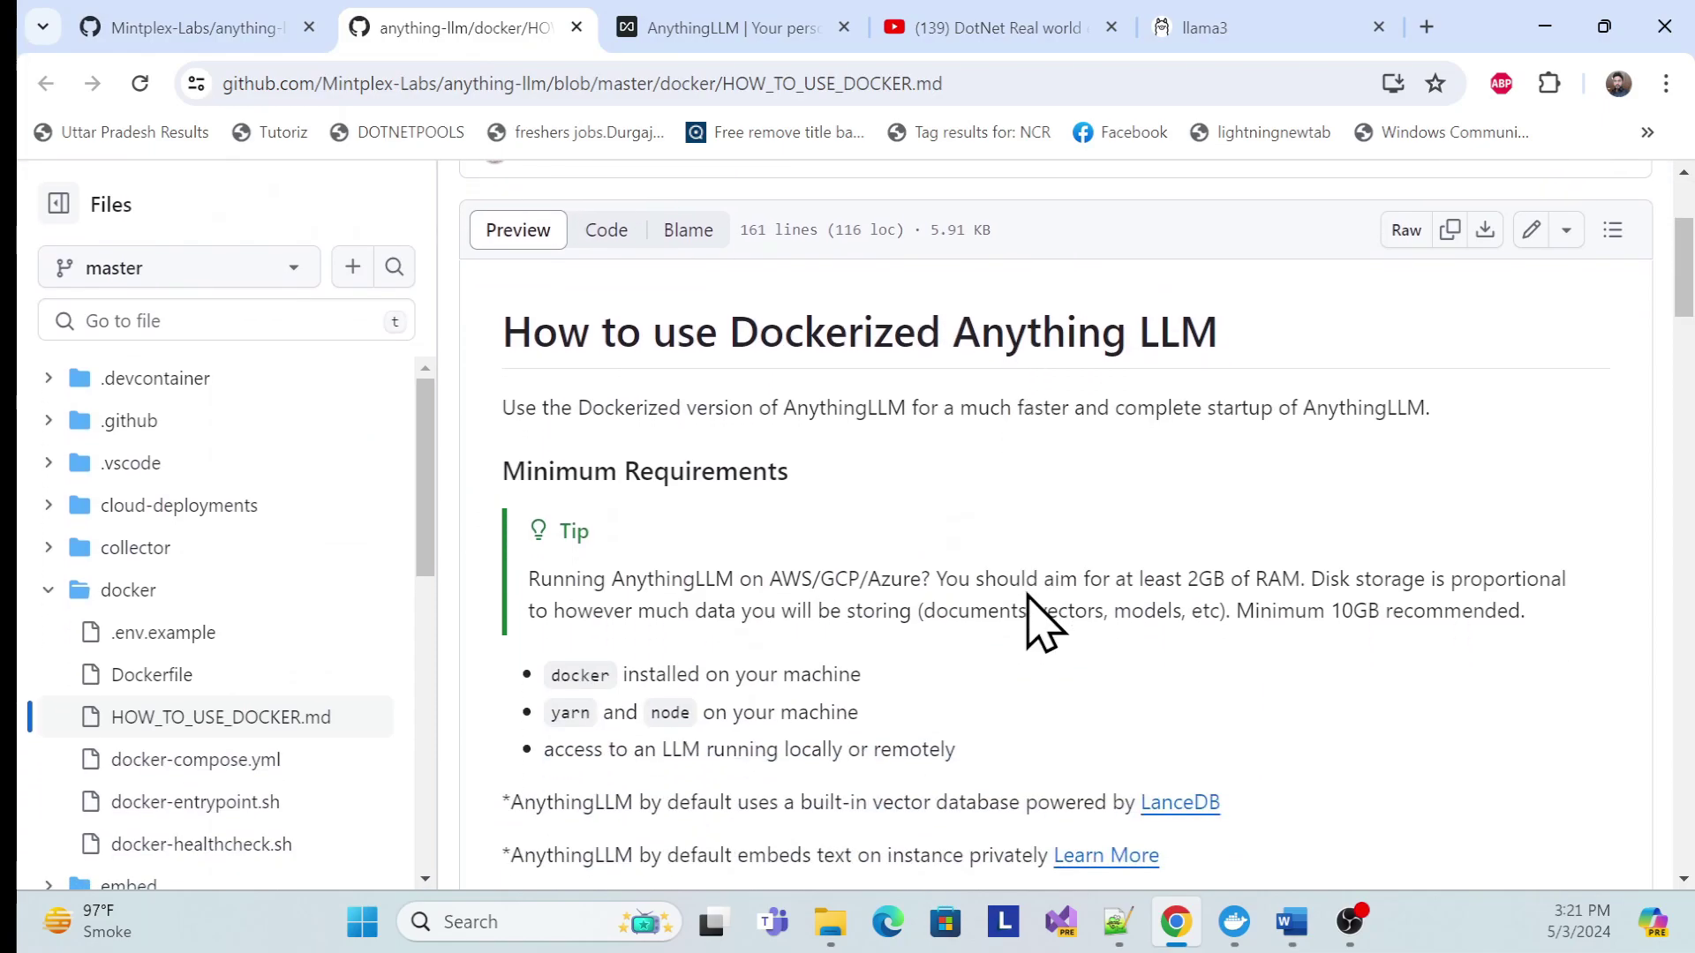
scroll(1030, 599, down, 8)
scroll(1030, 598, up, 3)
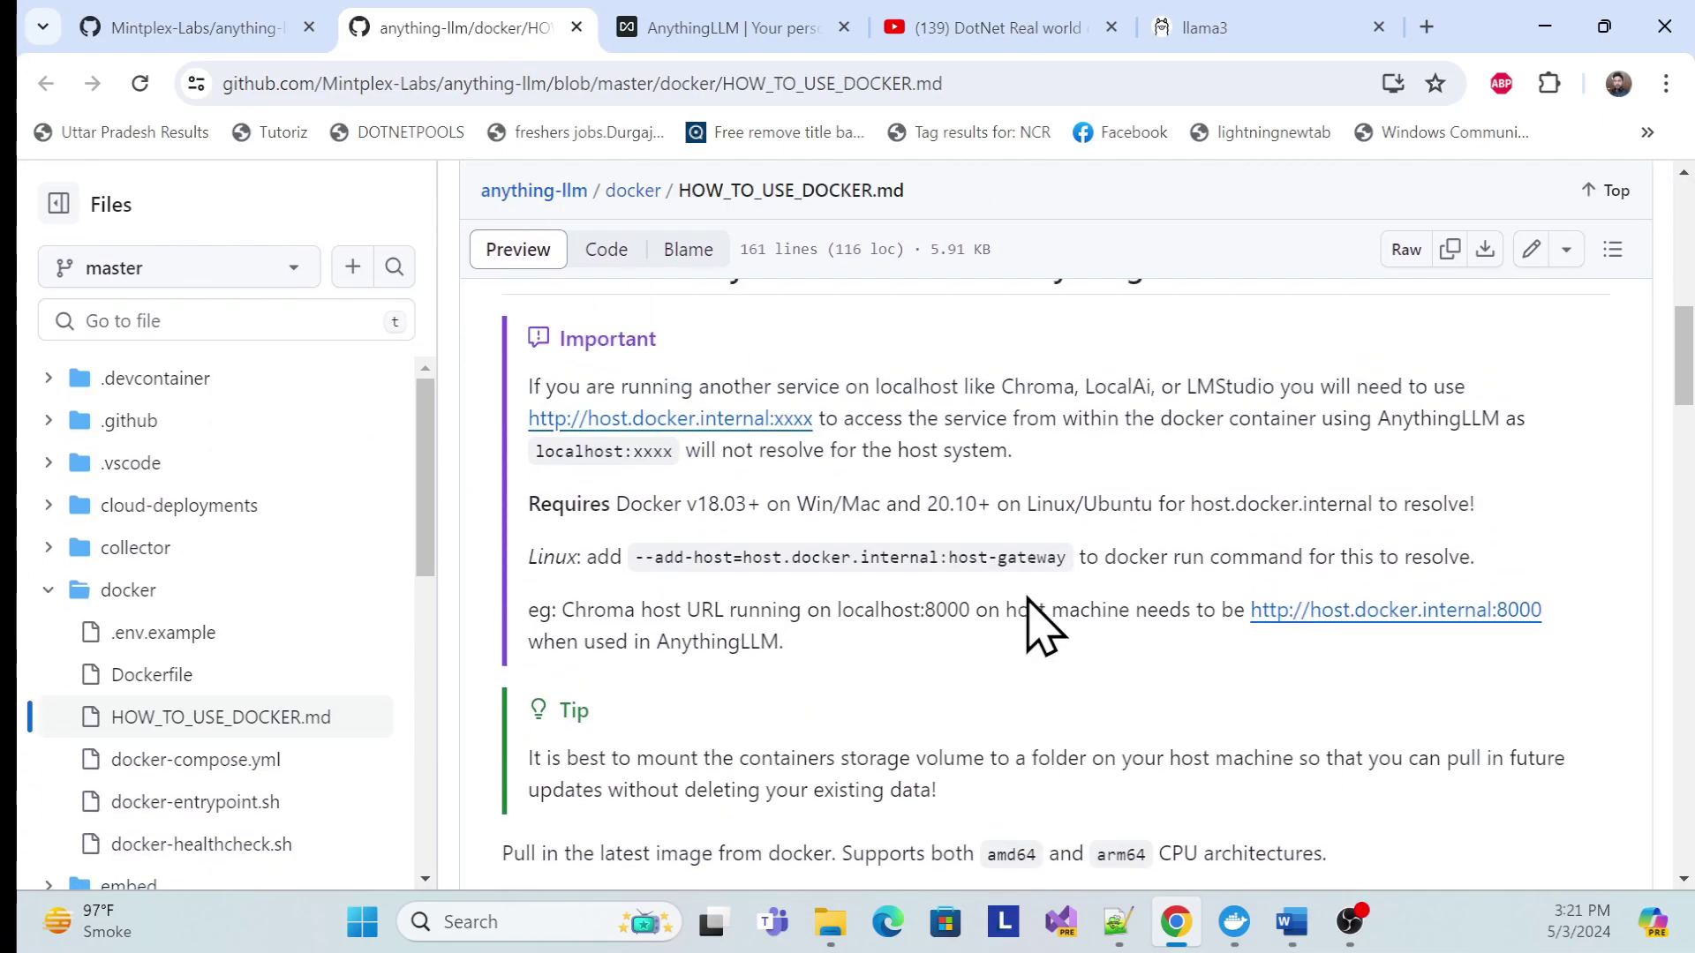
scroll(1029, 600, down, 6)
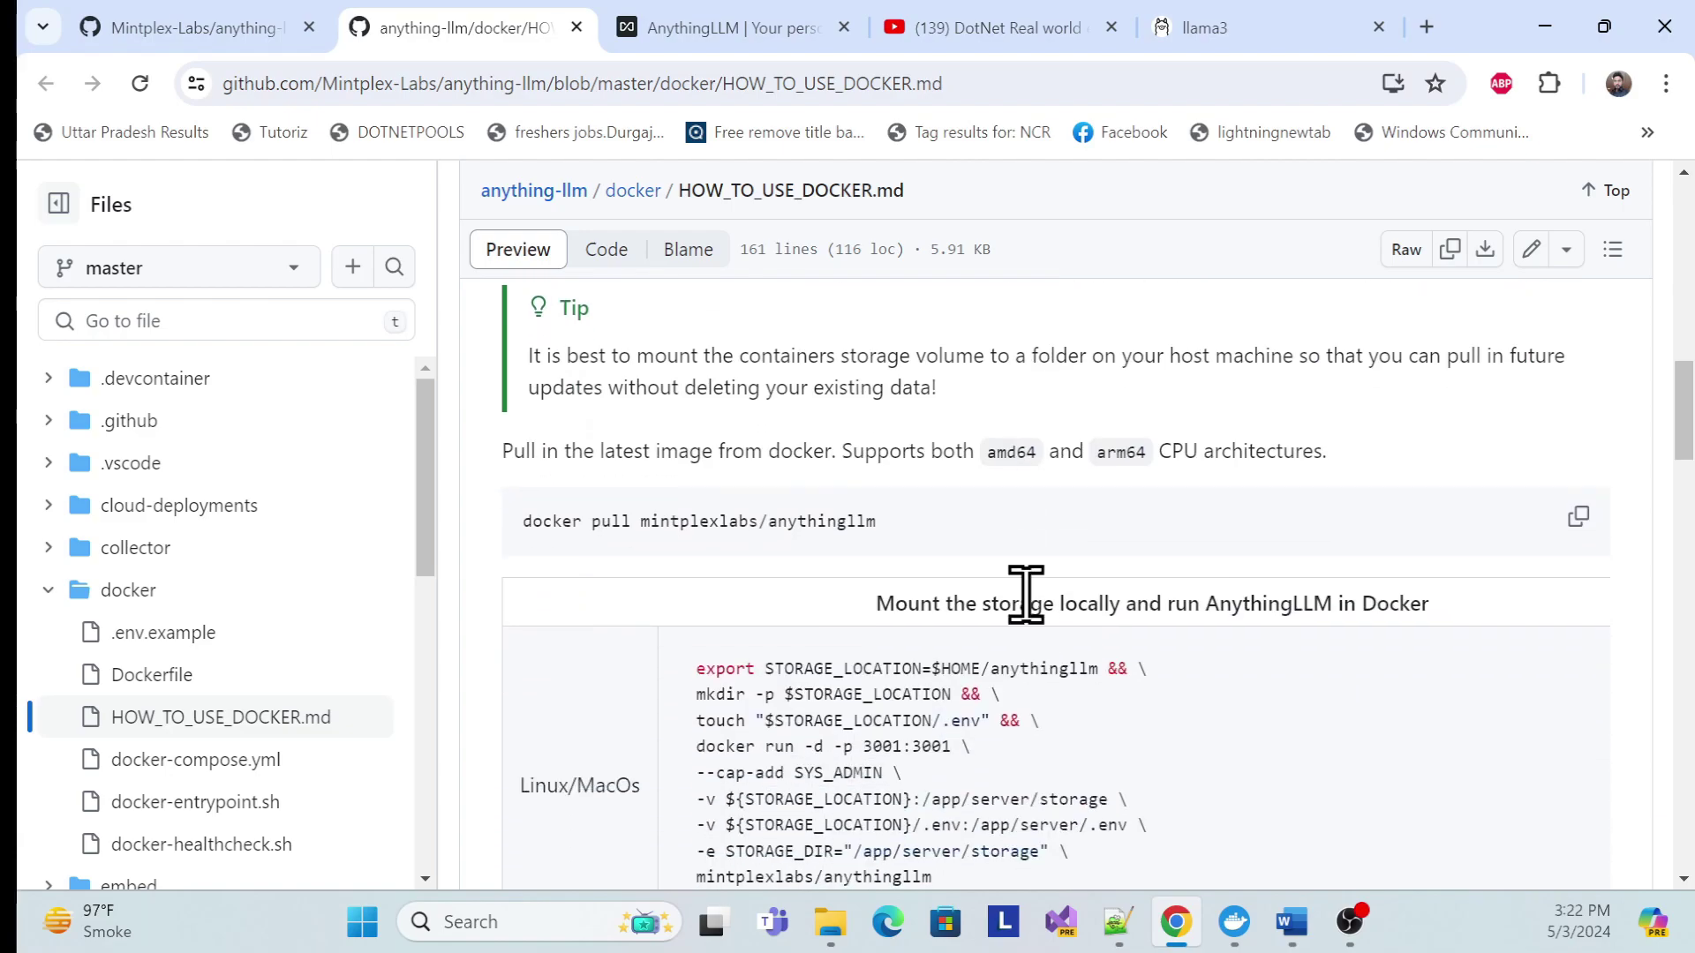
click(1578, 519)
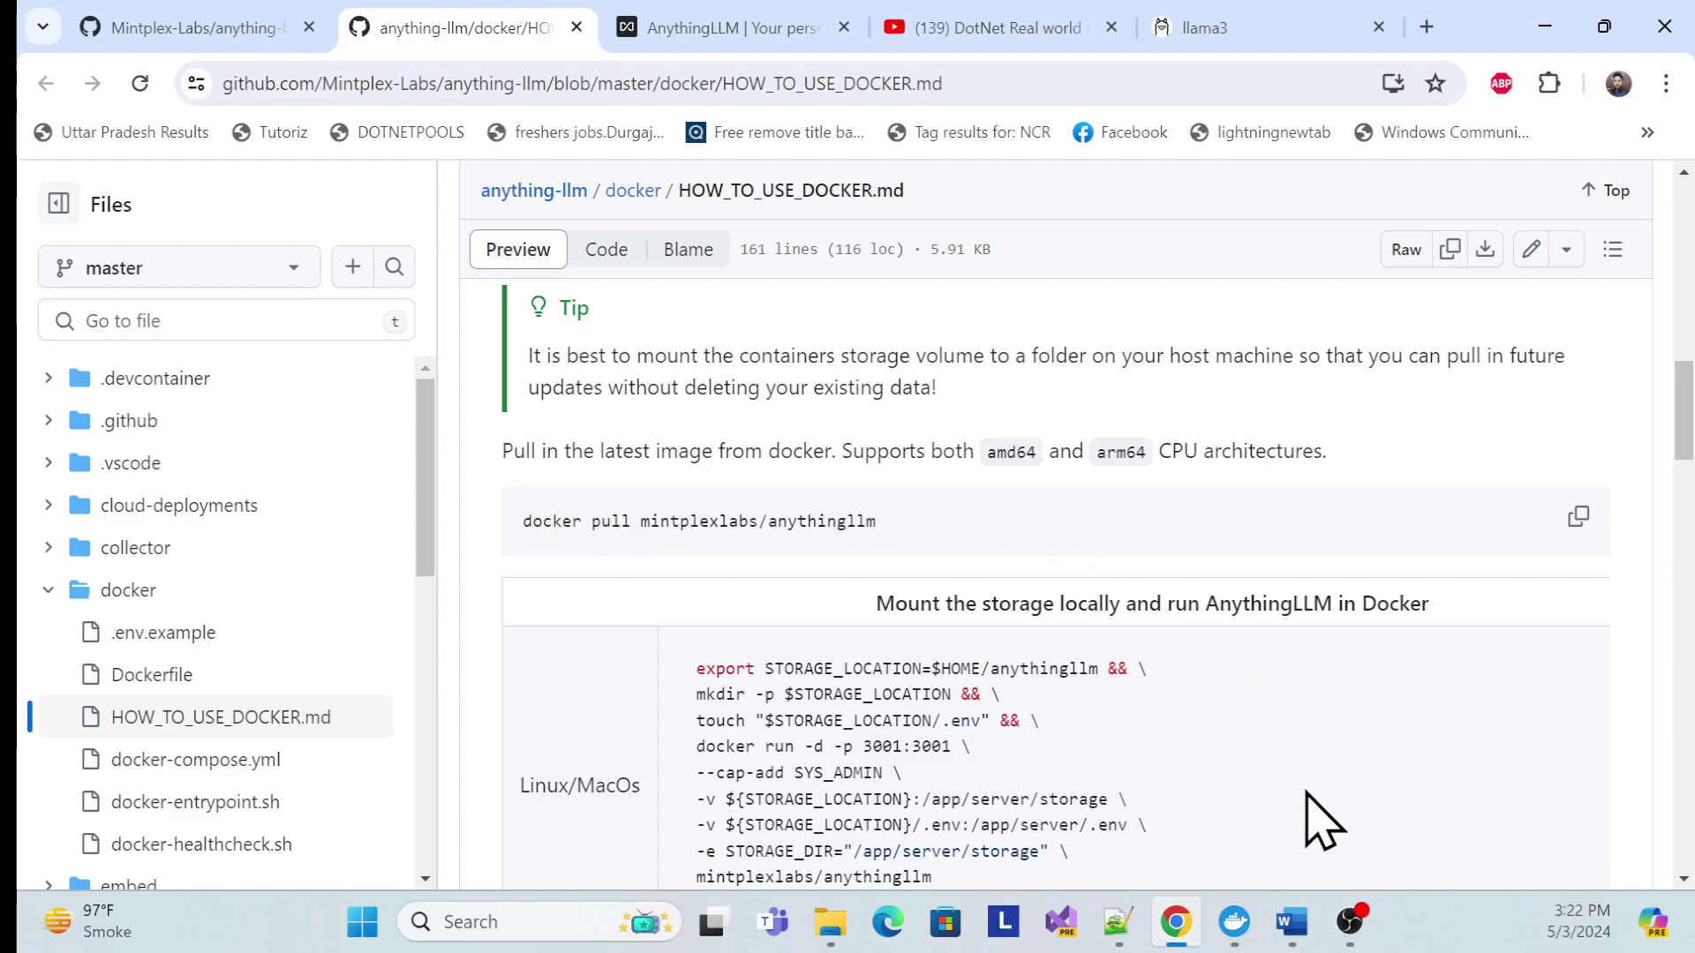
Step: Run docker pull mintplexlabs/anythingllm in a new Command Prompt and copy the pulled image reference
click(543, 921)
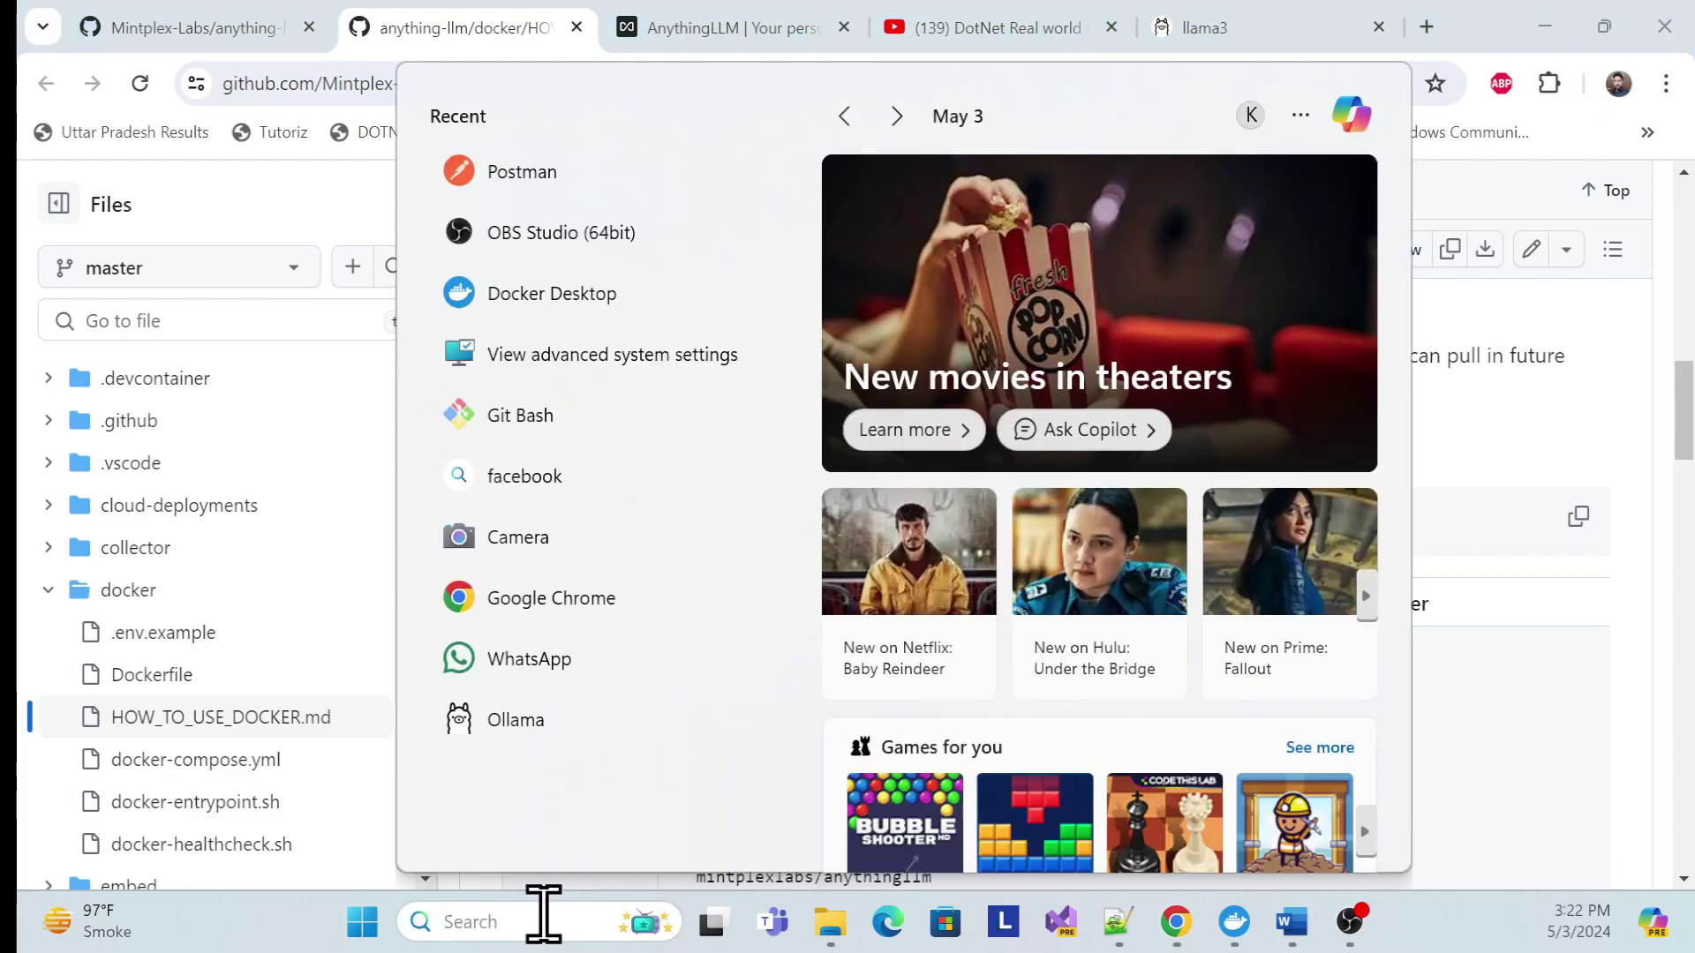
text(cmd)
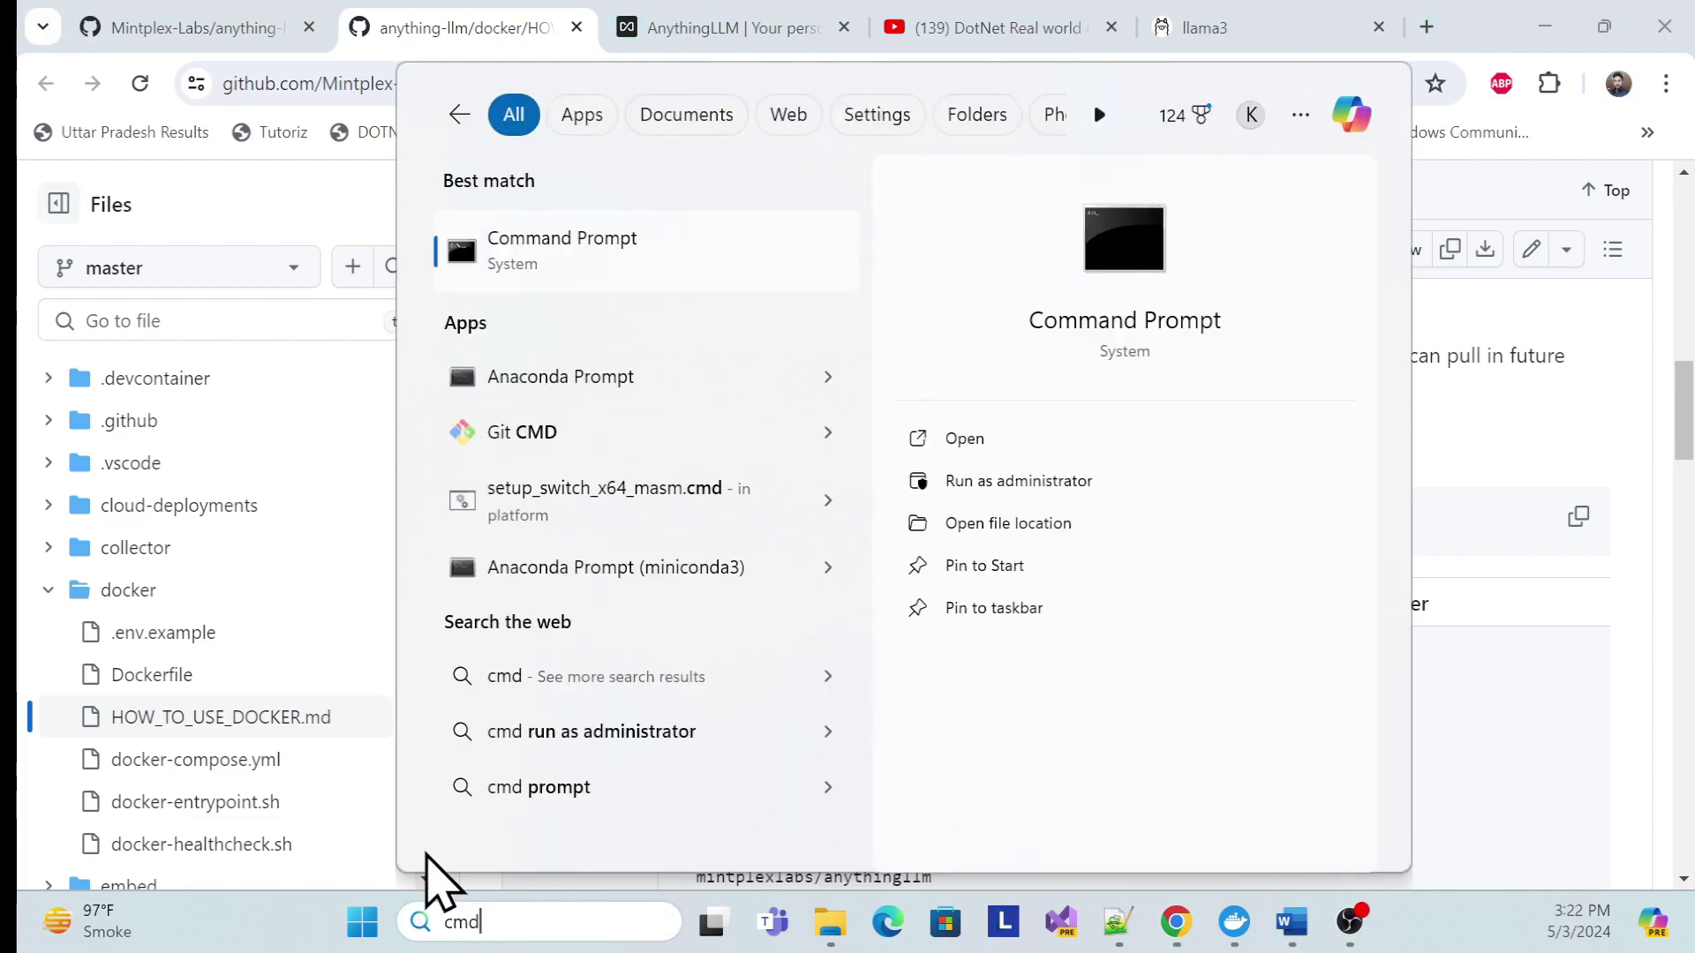
click(604, 265)
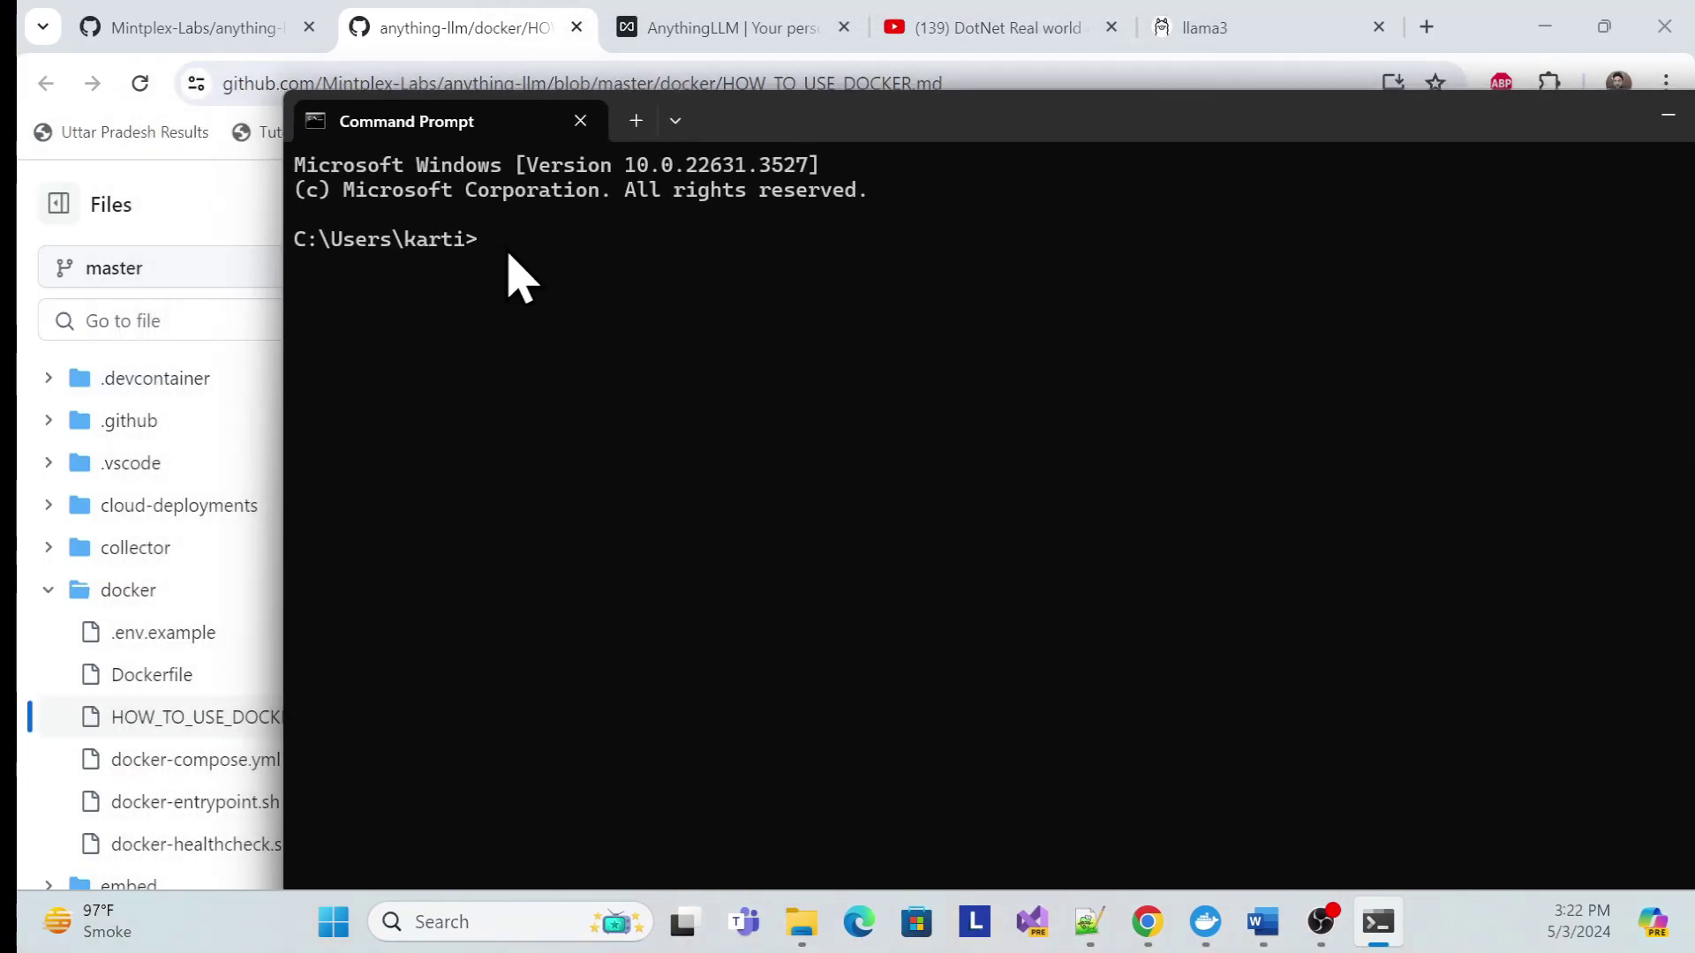
key(ctrl+v)
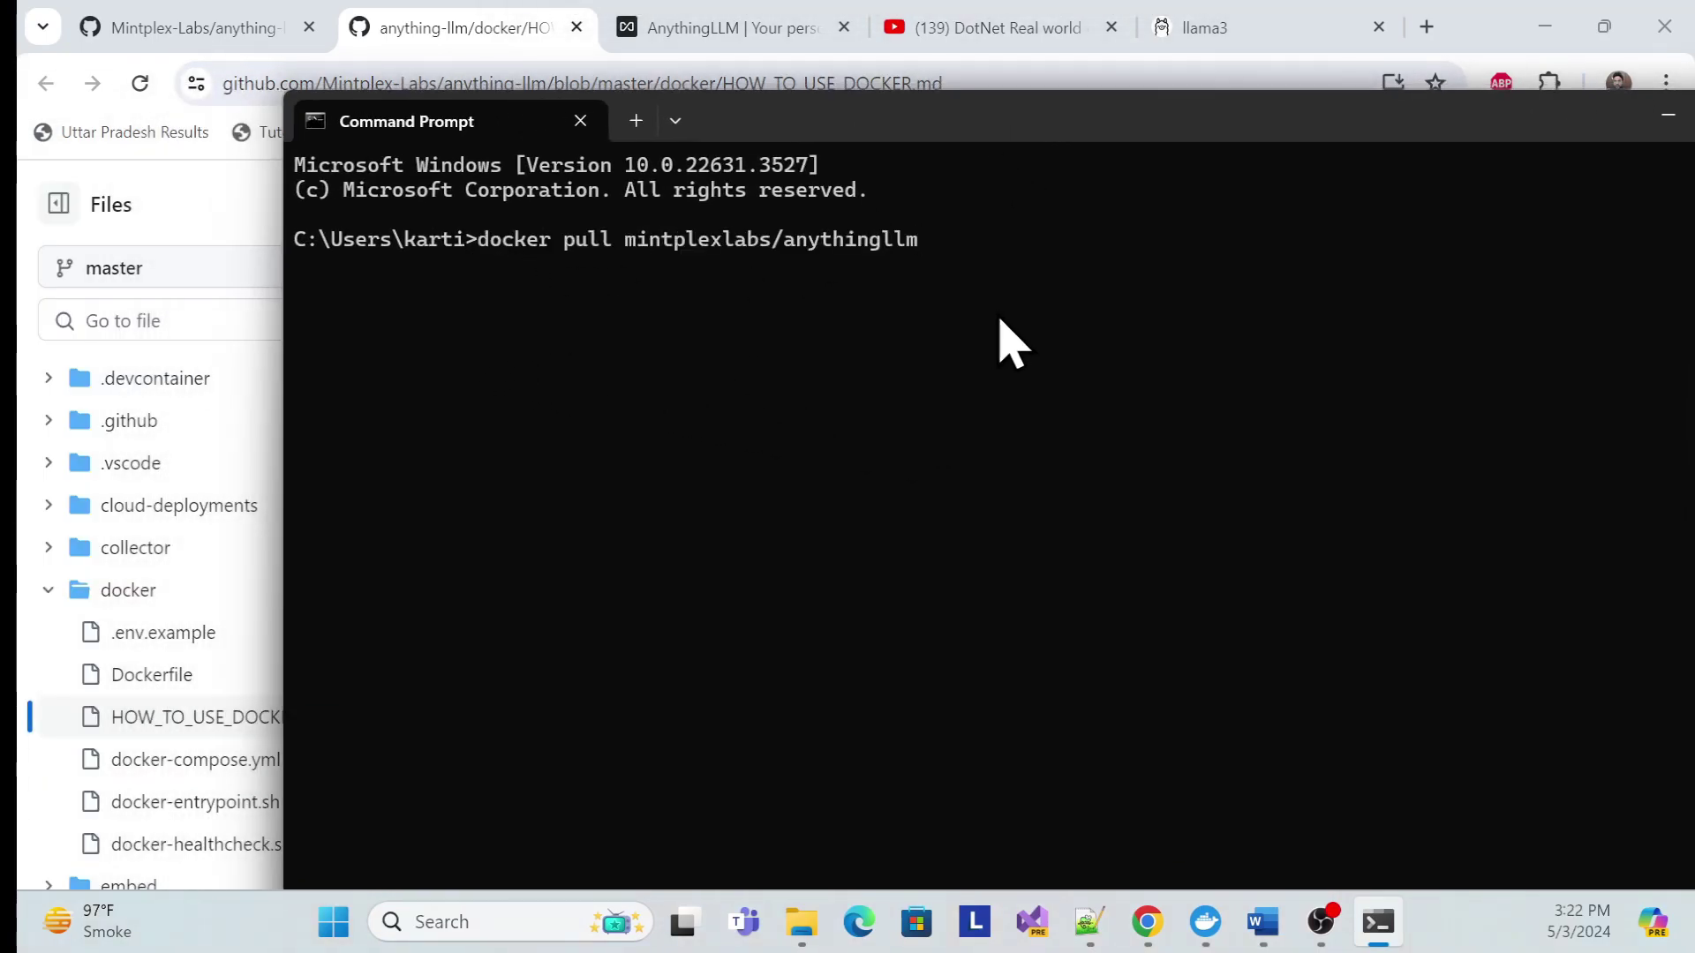
key(Return)
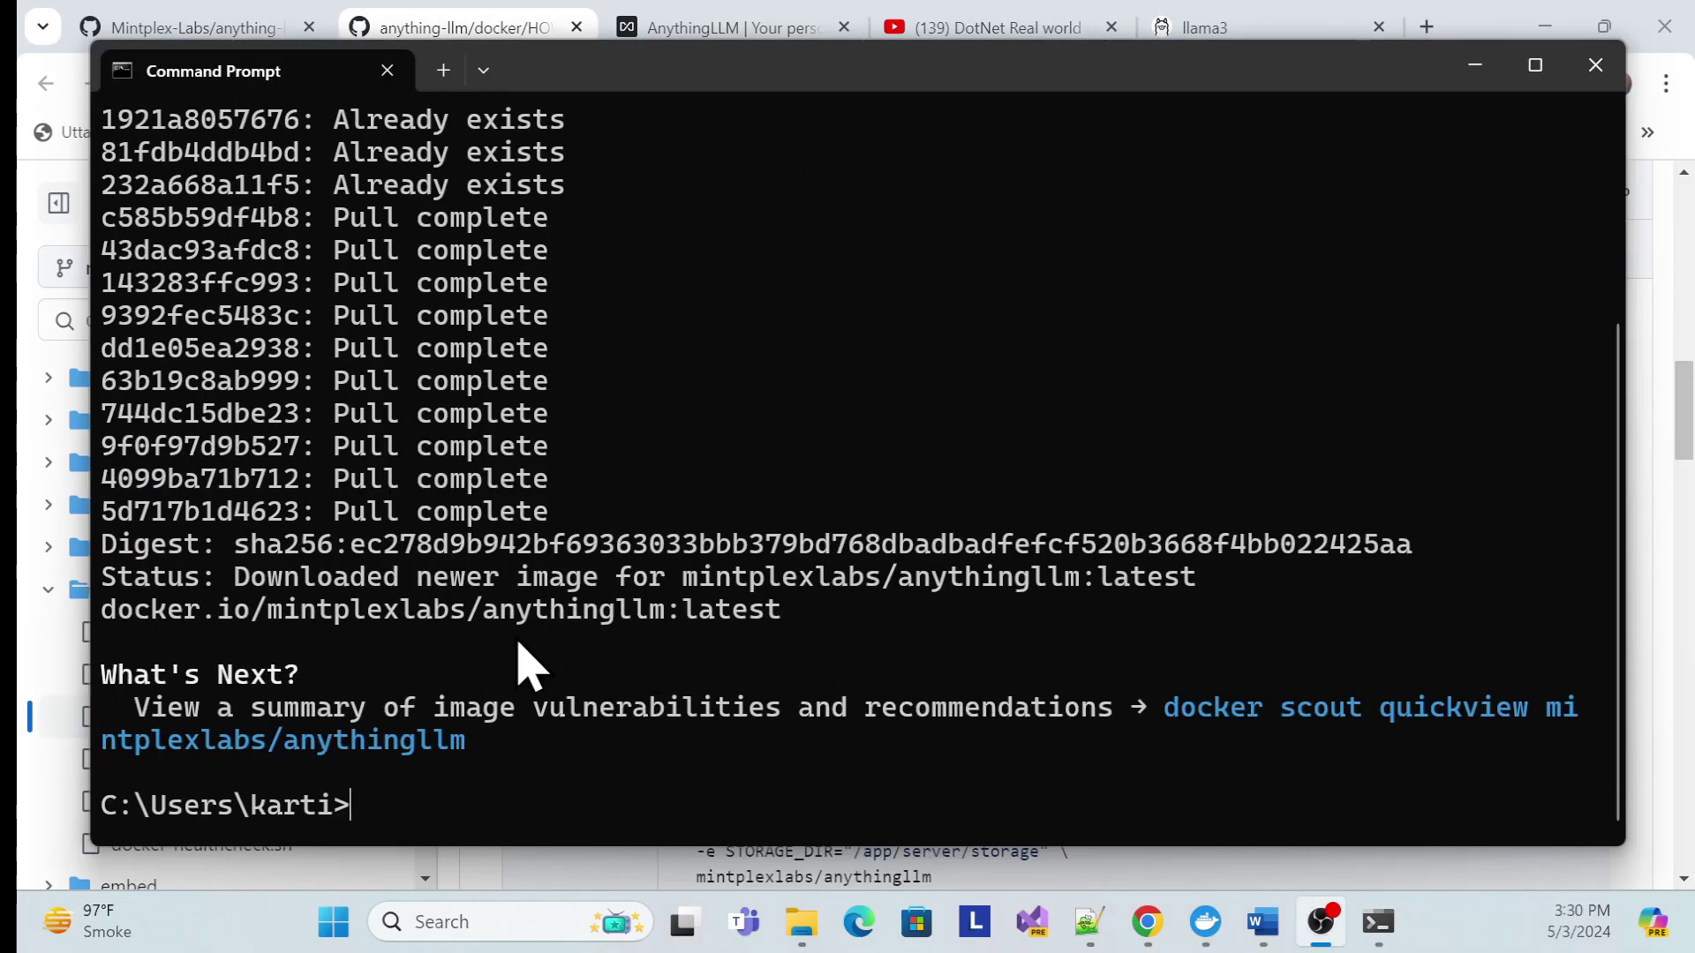
drag(799, 613, 148, 609)
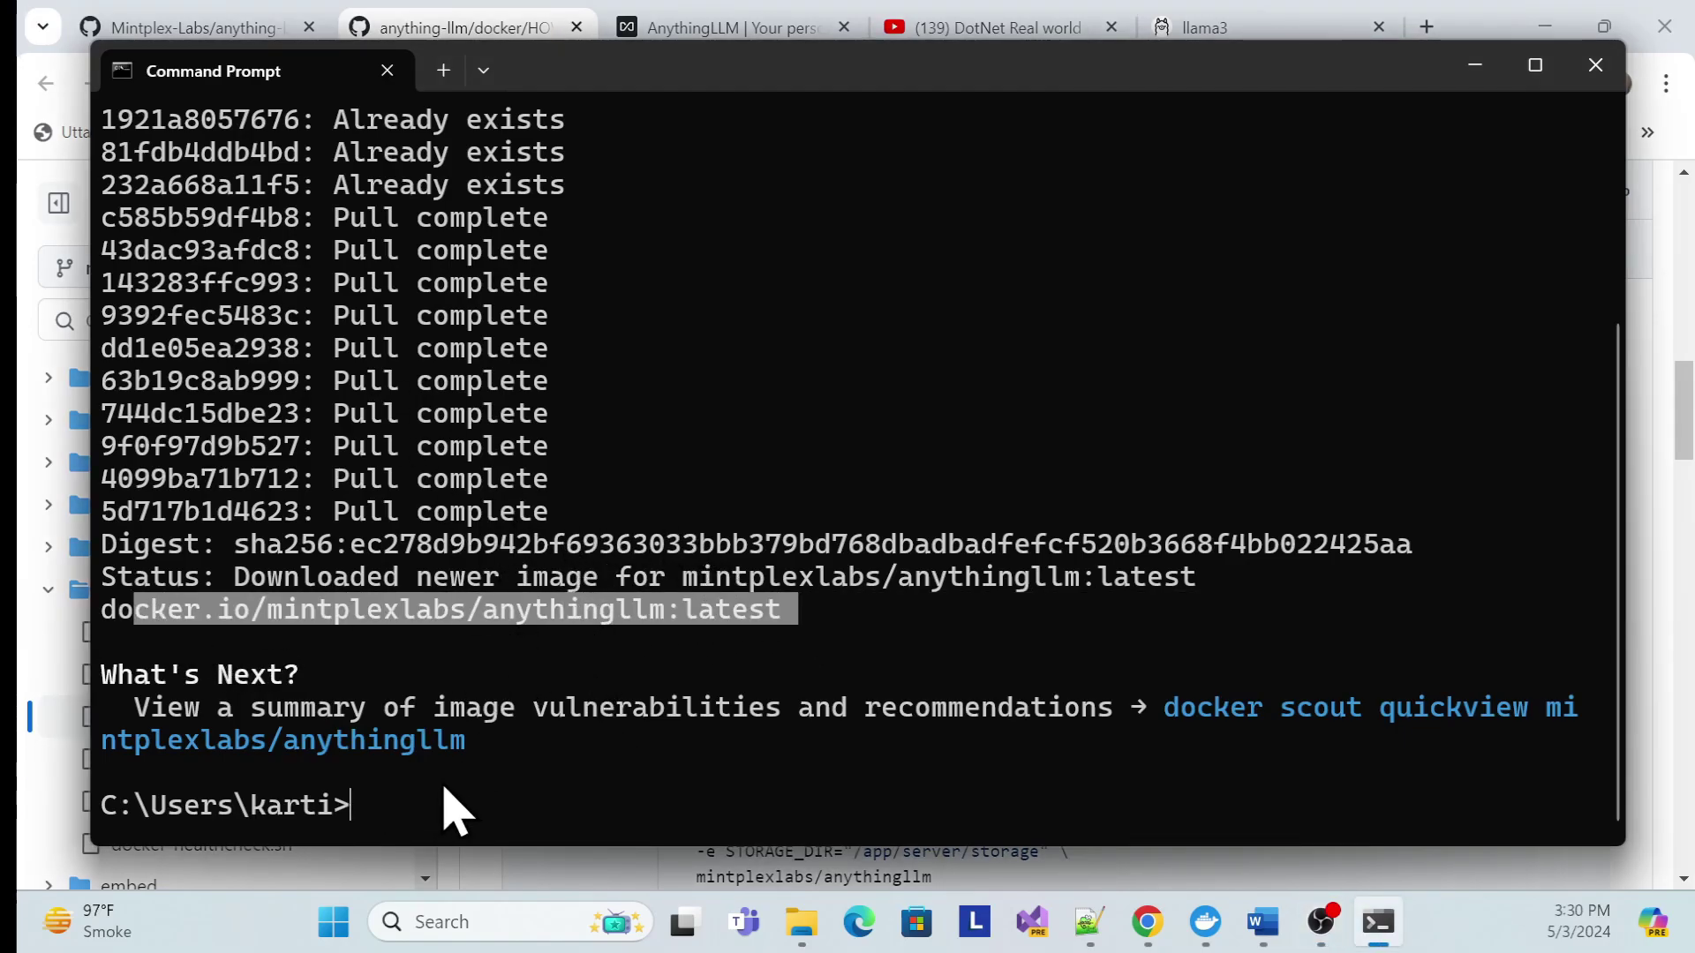
key(ctrl+c)
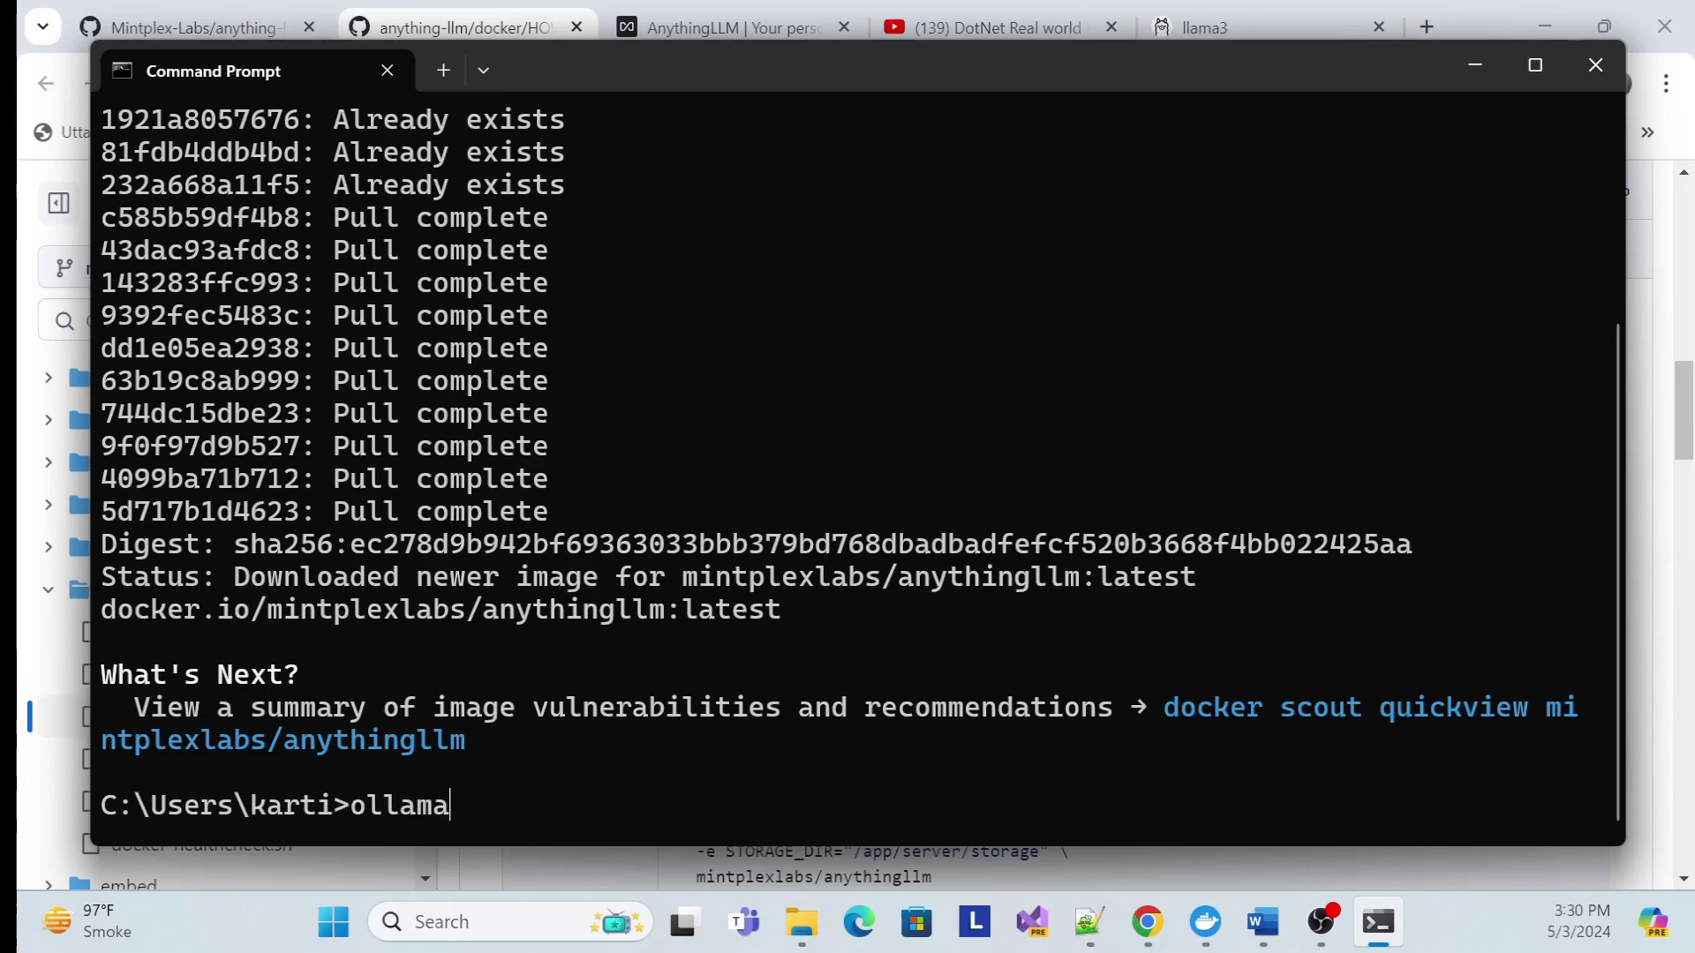
Step: Run ollama to display its usage help
scroll(446, 787, up, 3)
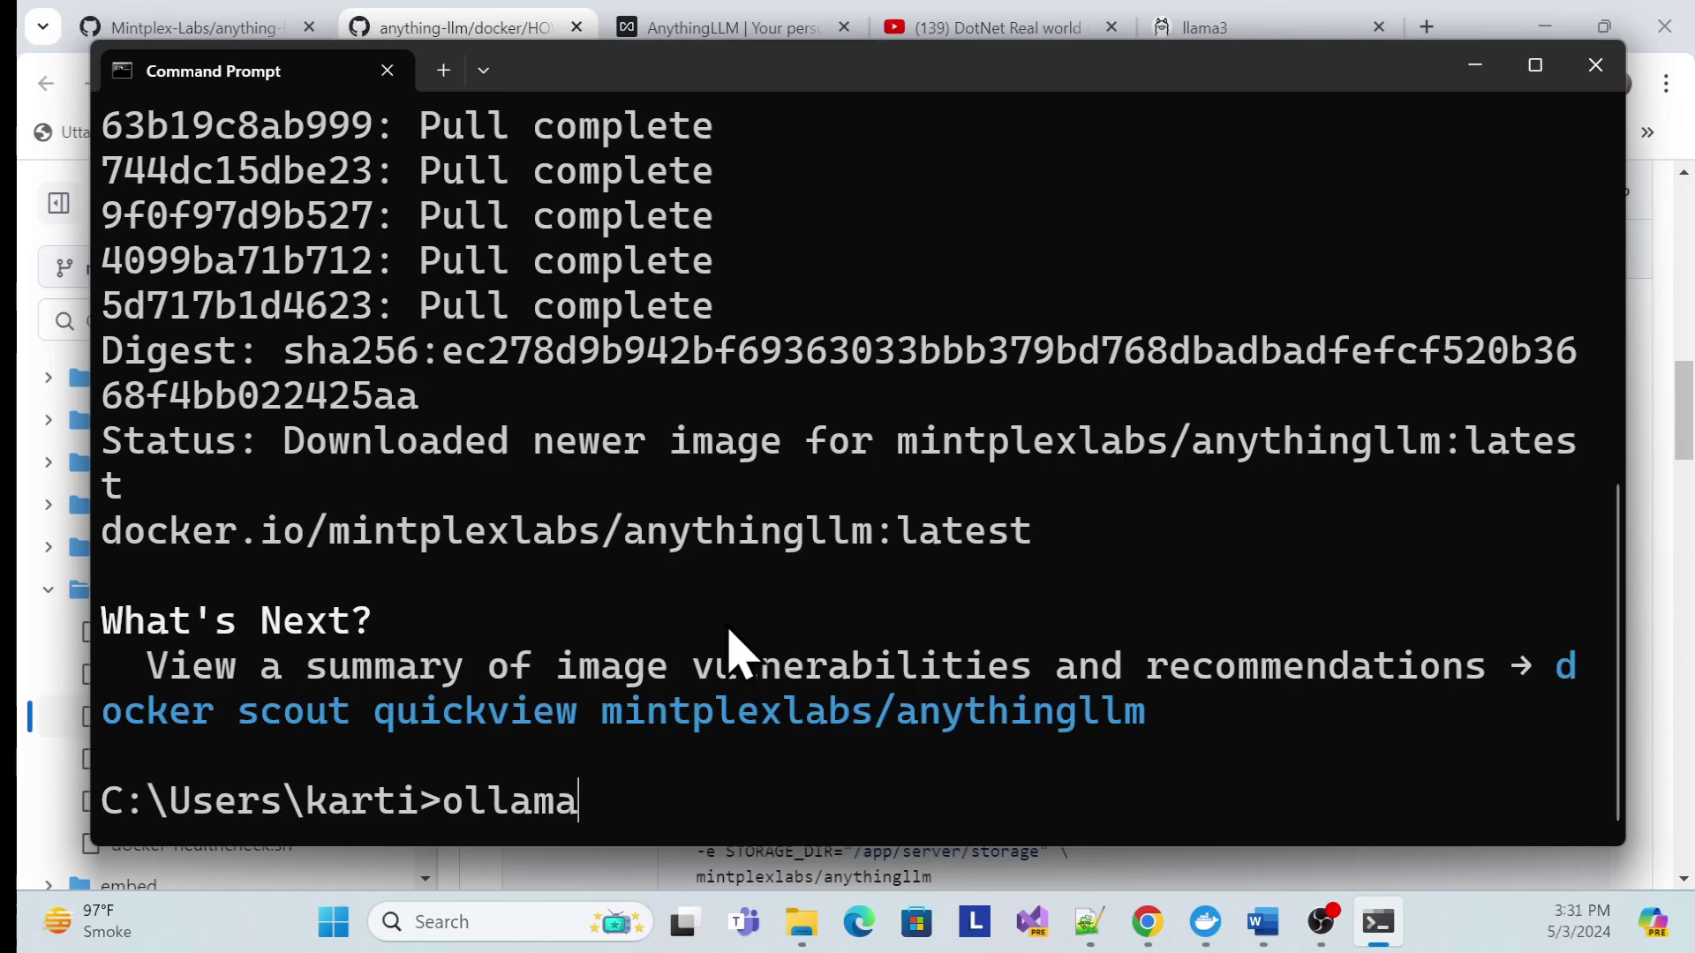
key(Return)
scroll(242, 415, up, 5)
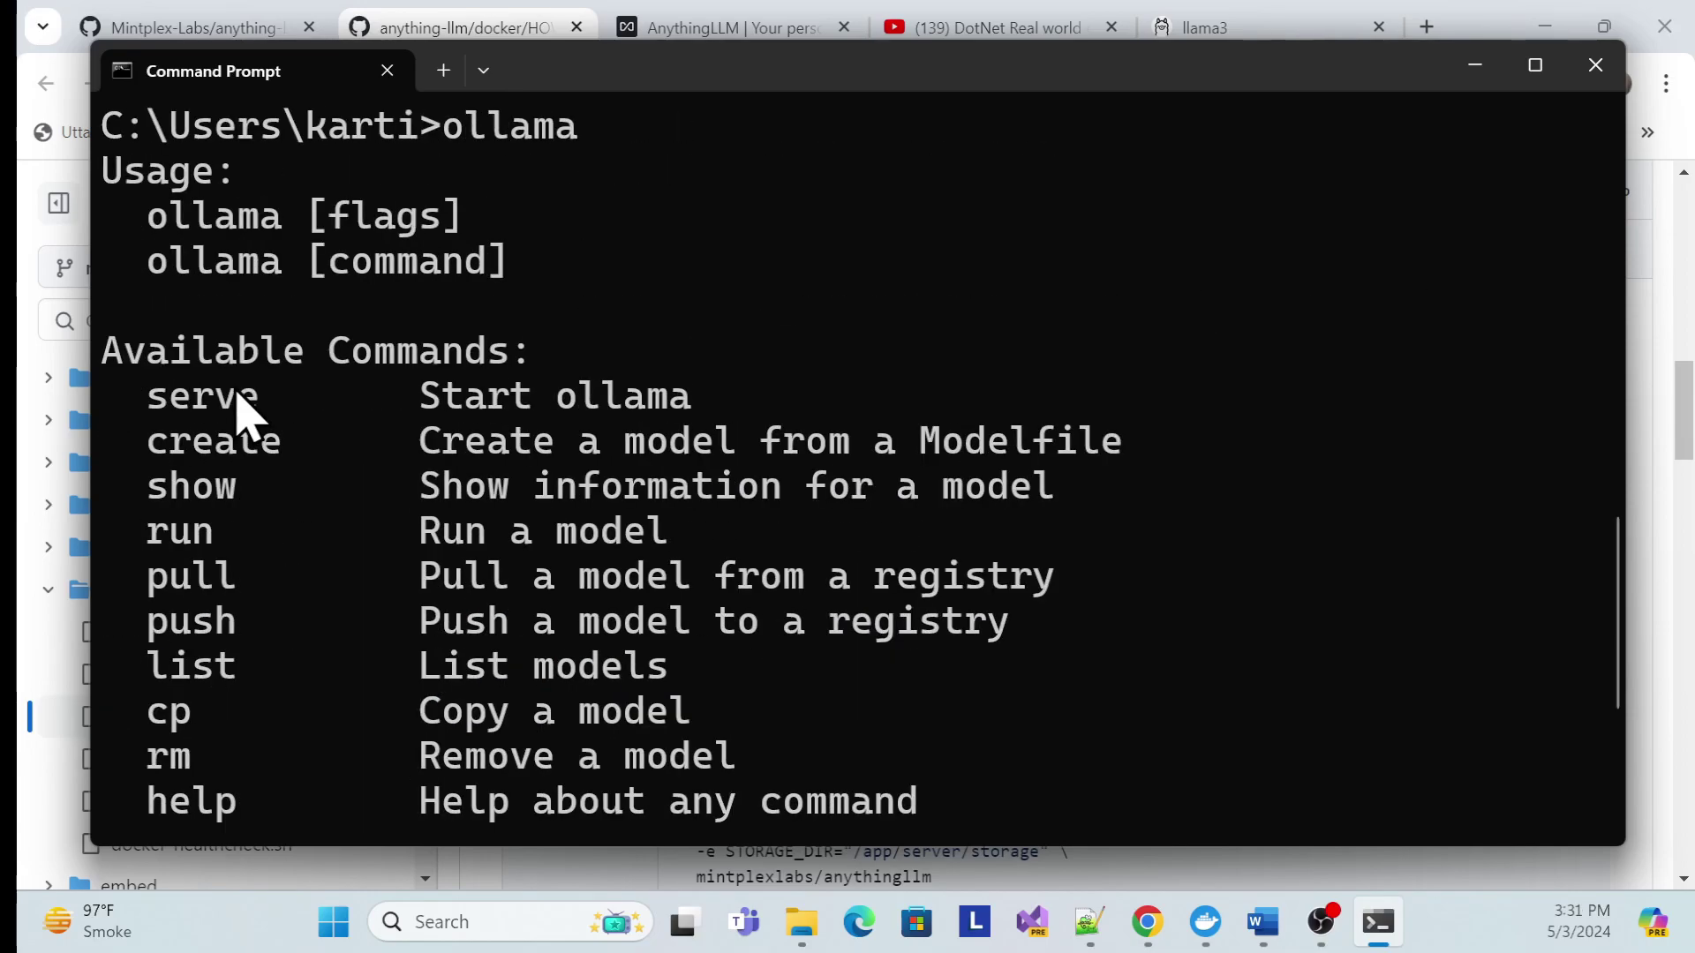
scroll(242, 415, up, 2)
scroll(503, 468, down, 5)
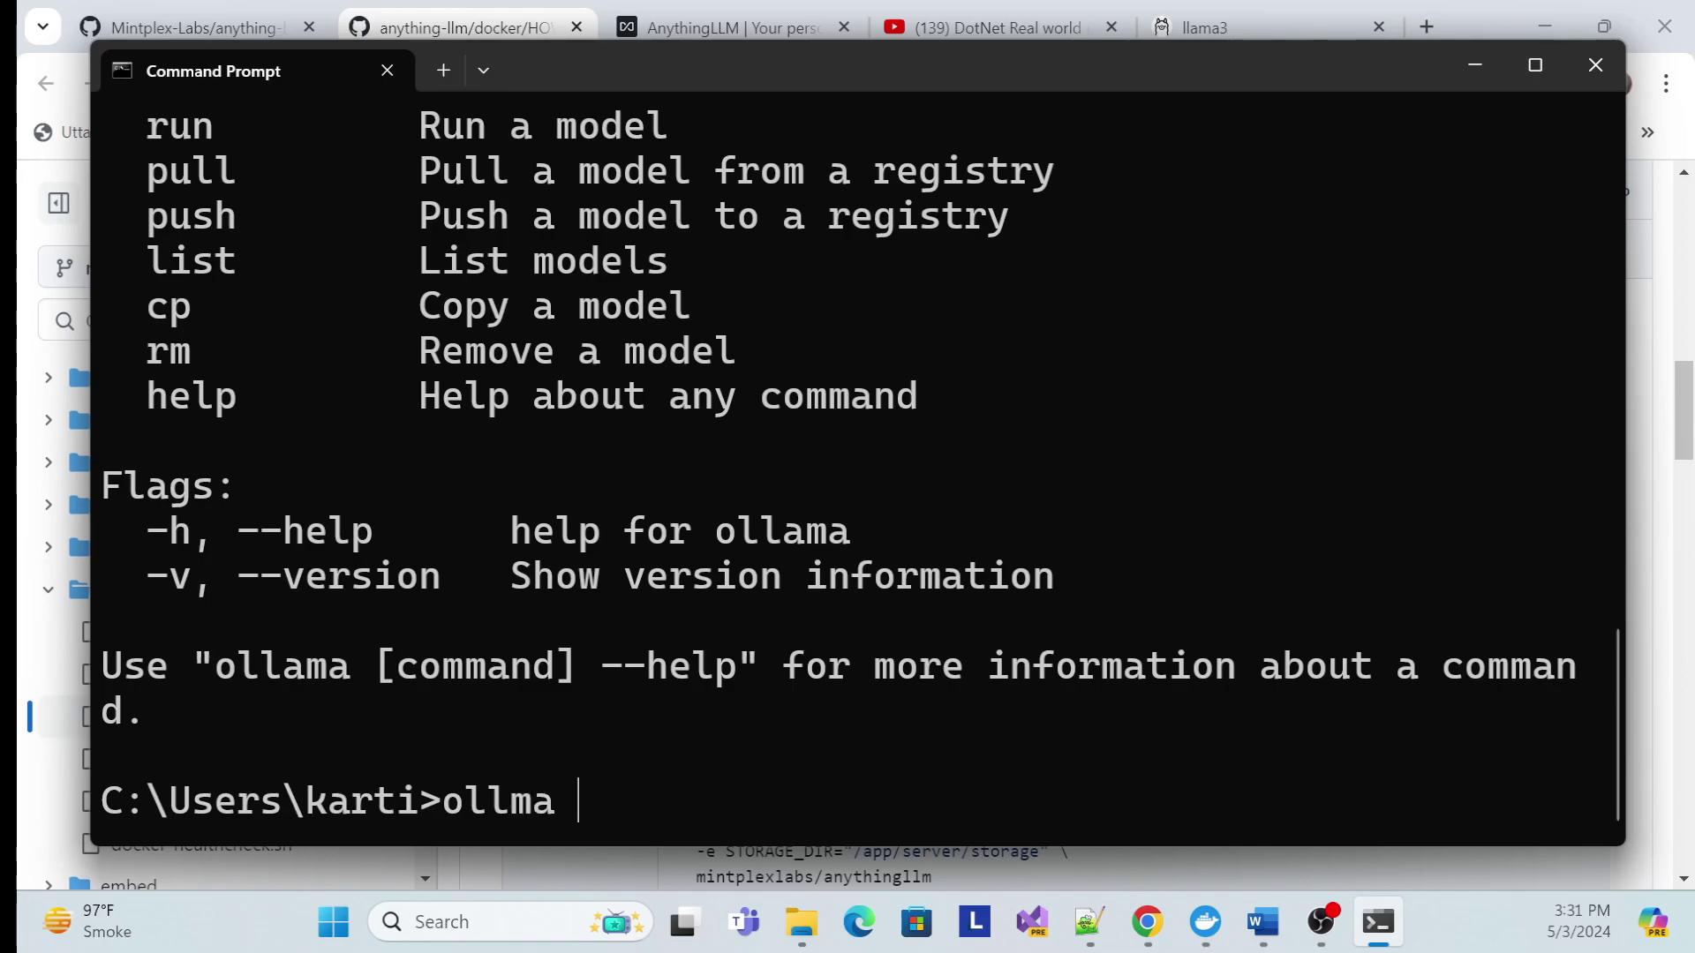
Step: Run ollama list, showing llama3:8b, llama3:instruct and llama3:latest at 4.7 GB each
text(t)
key(Return)
text(ollama list)
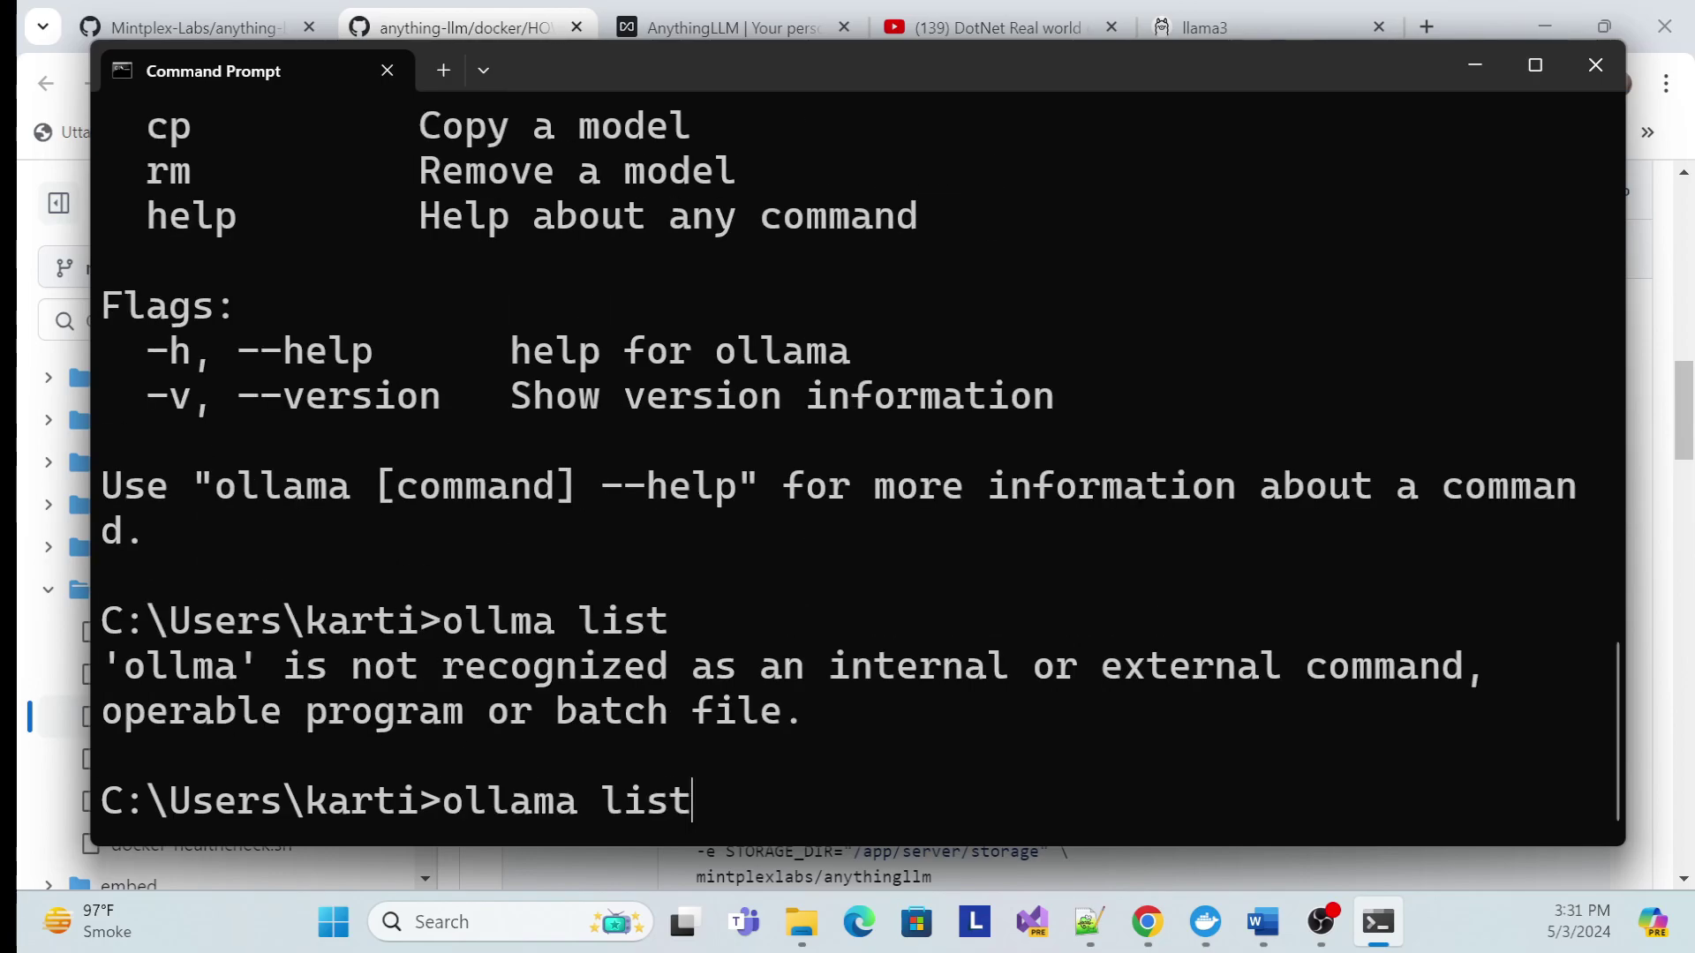
key(Return)
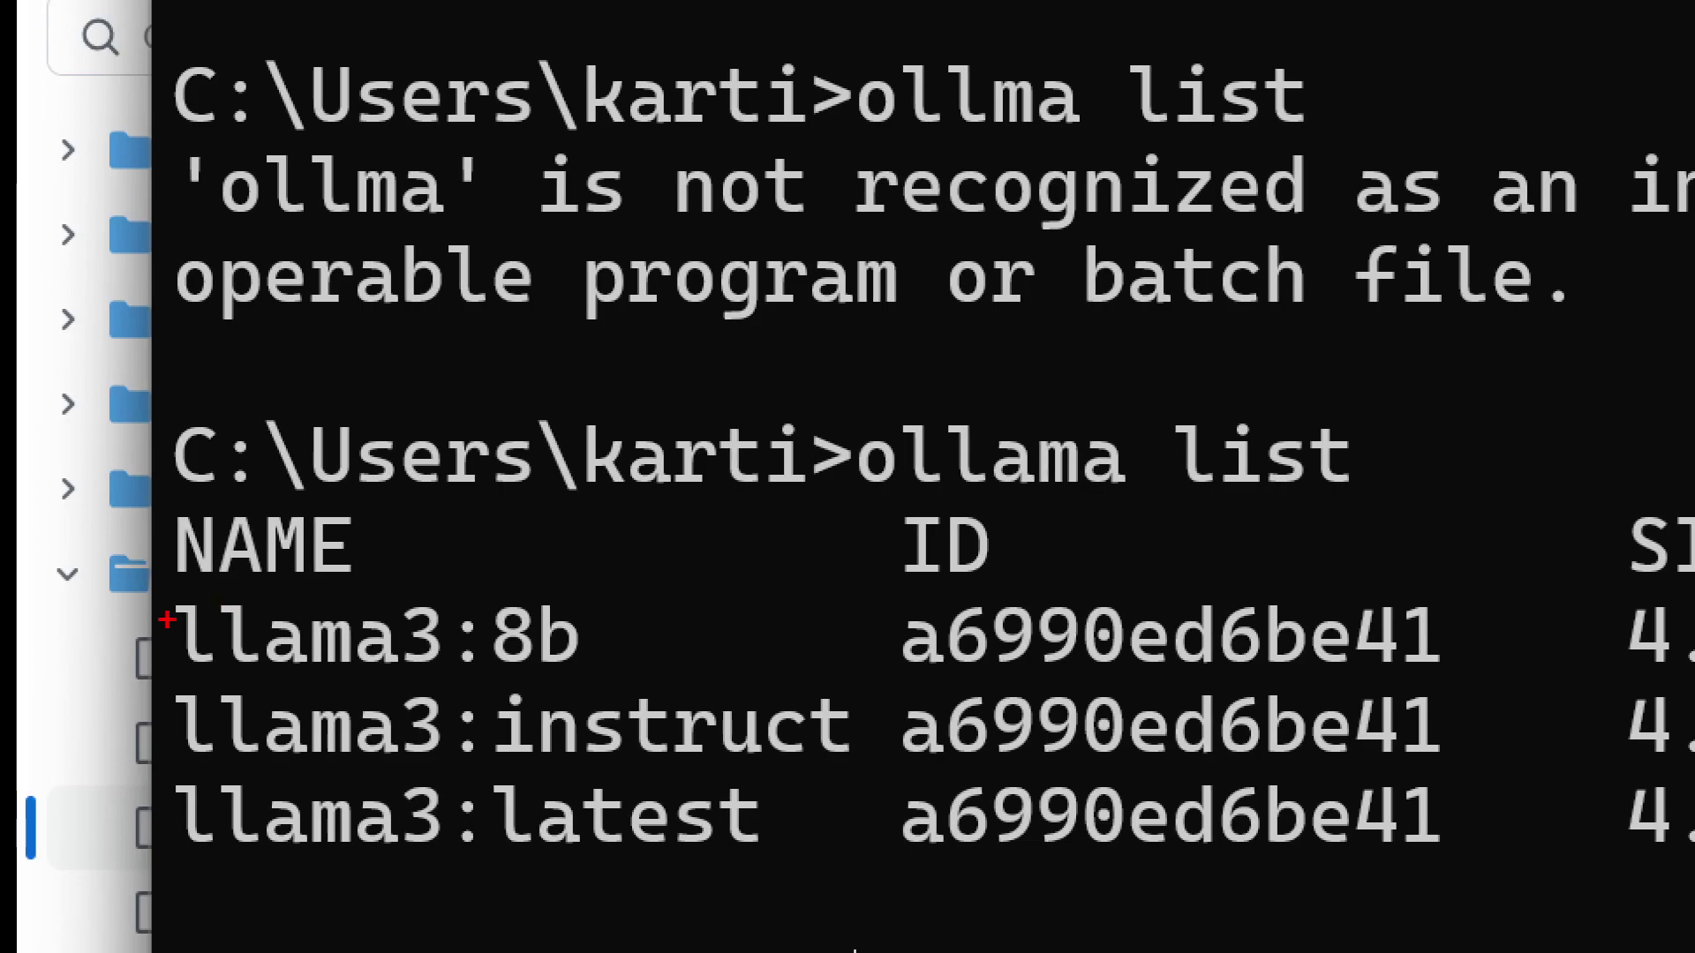
mouse_move(174, 557)
mouse_down()
mouse_move(462, 949)
mouse_move(1033, 863)
mouse_move(1526, 869)
mouse_up()
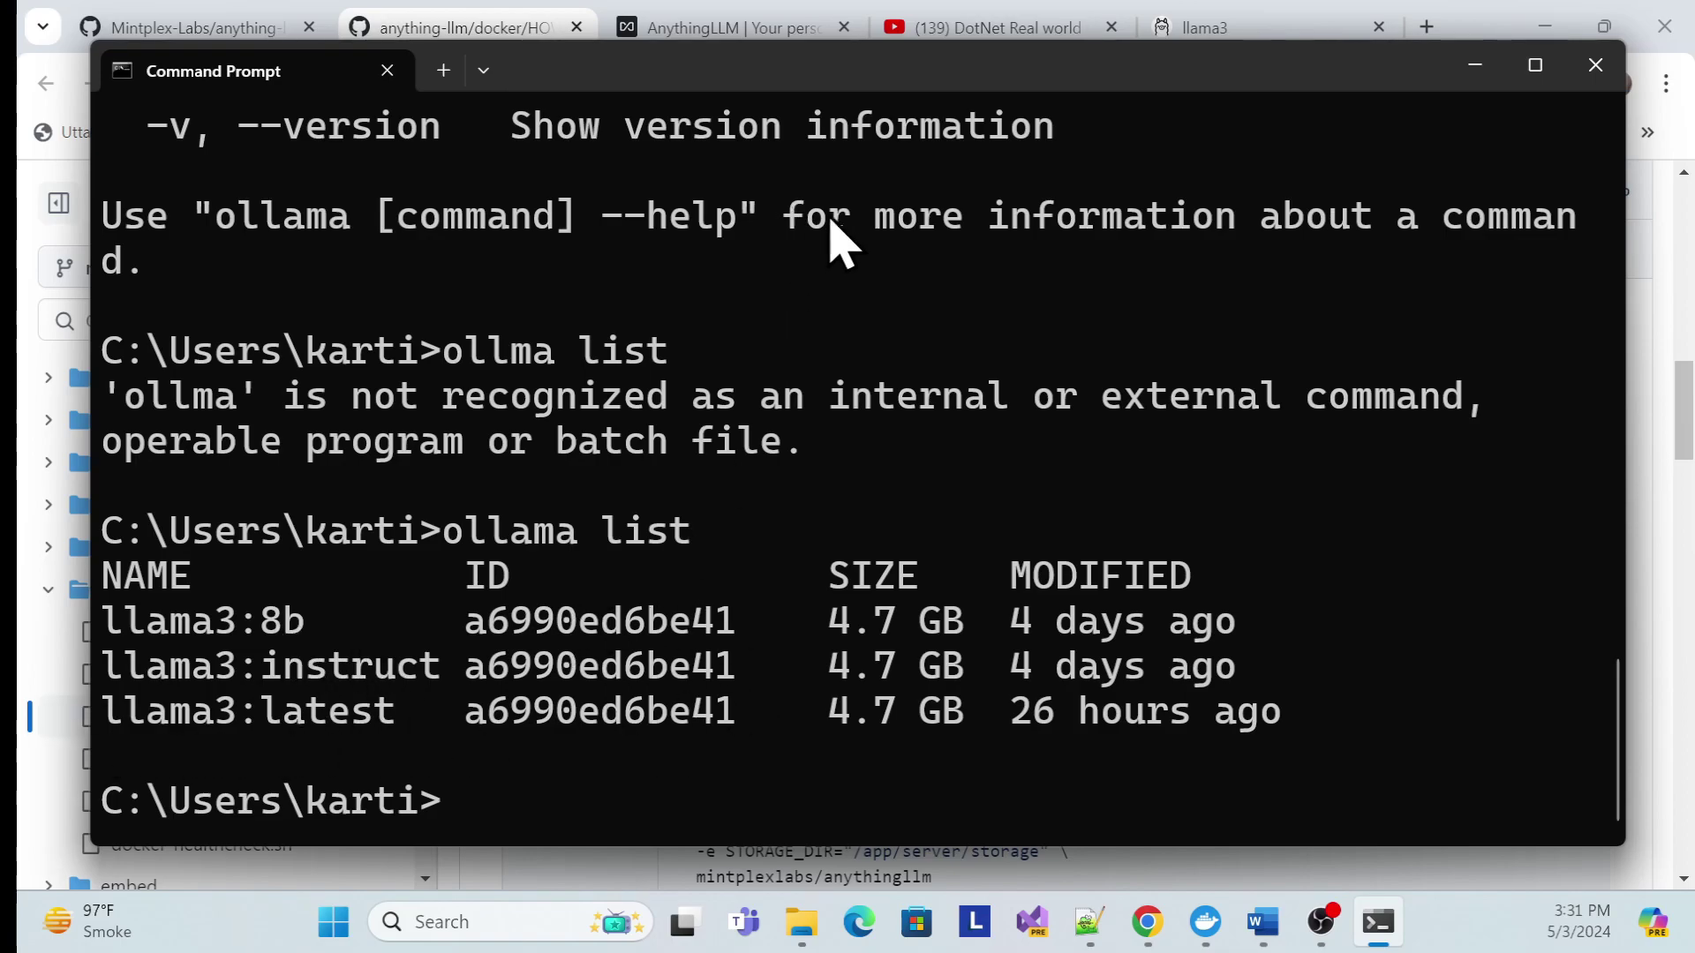
drag(901, 76, 919, 49)
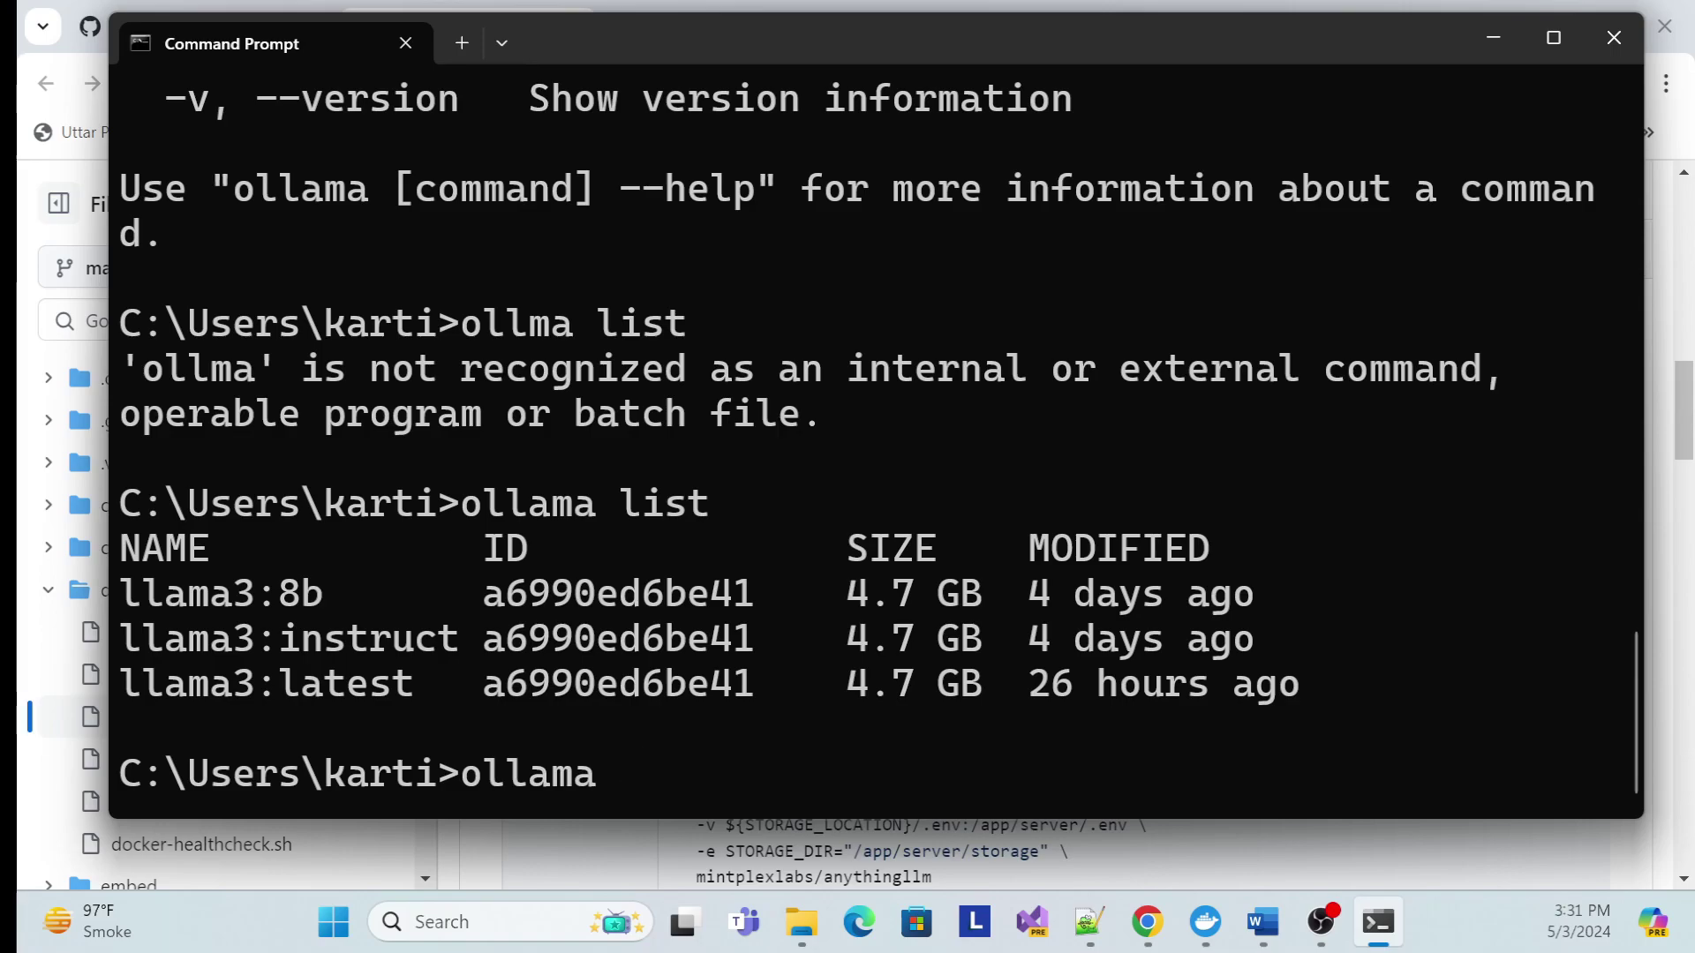
Step: Run ollama serve, highlight the already-in-use 127.0.0.1:11434 address, then minimize Command Prompt
key(BackSpace)
key(Return)
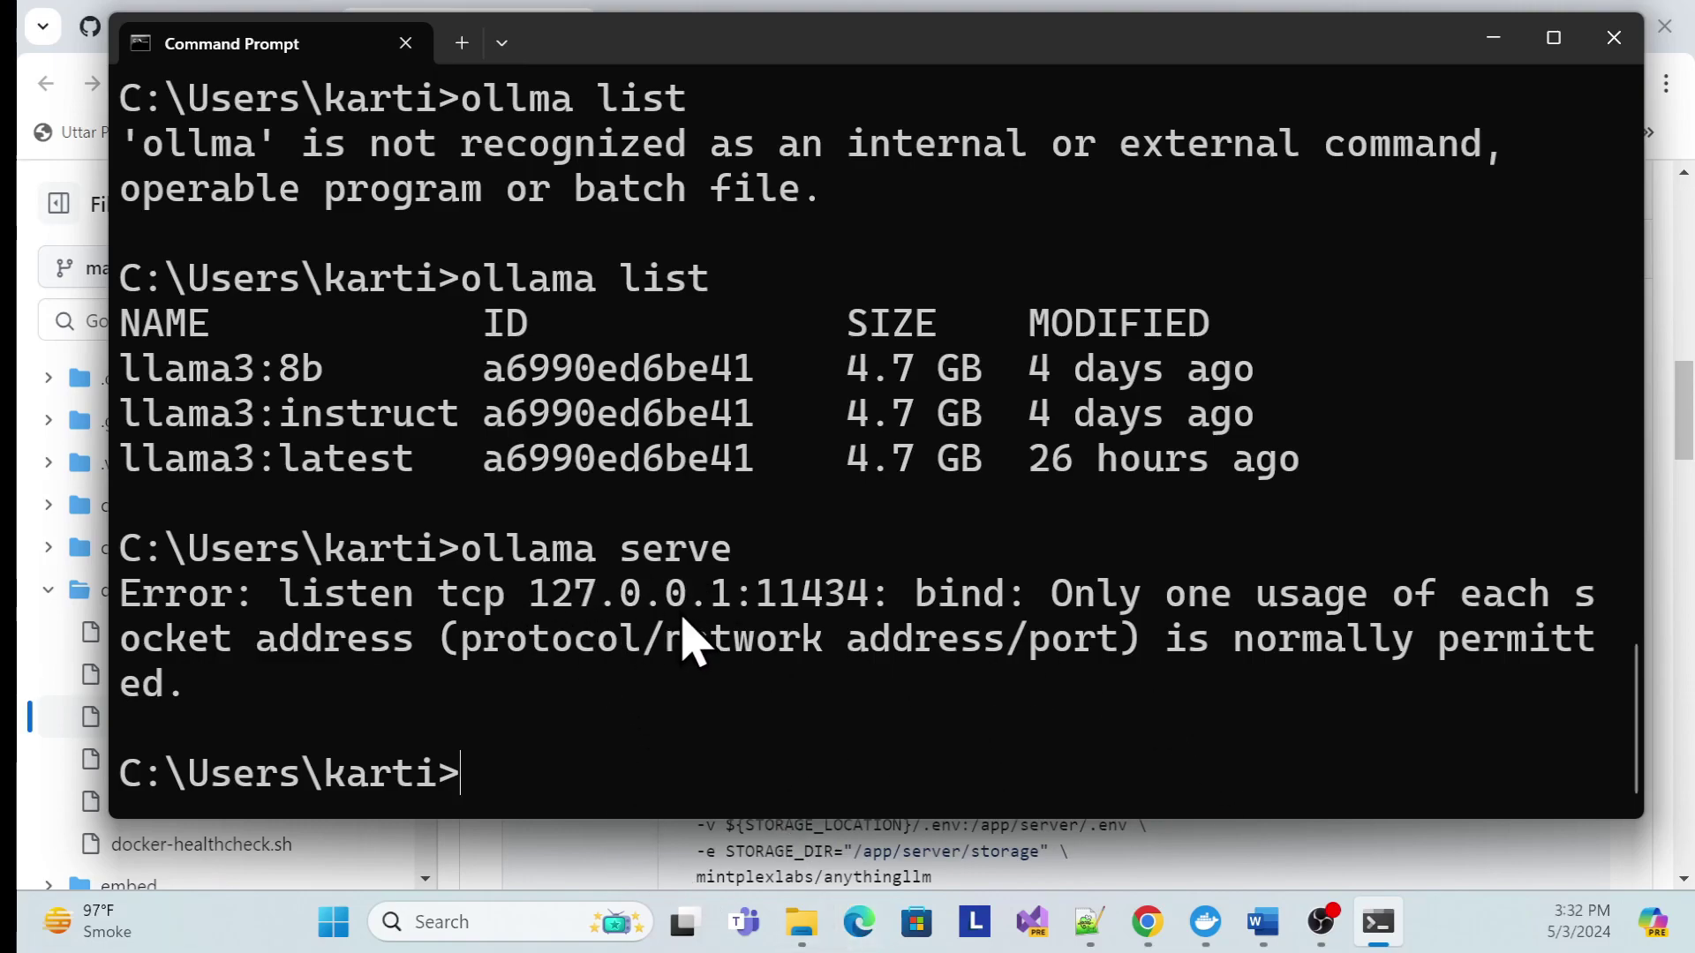
drag(530, 593, 869, 607)
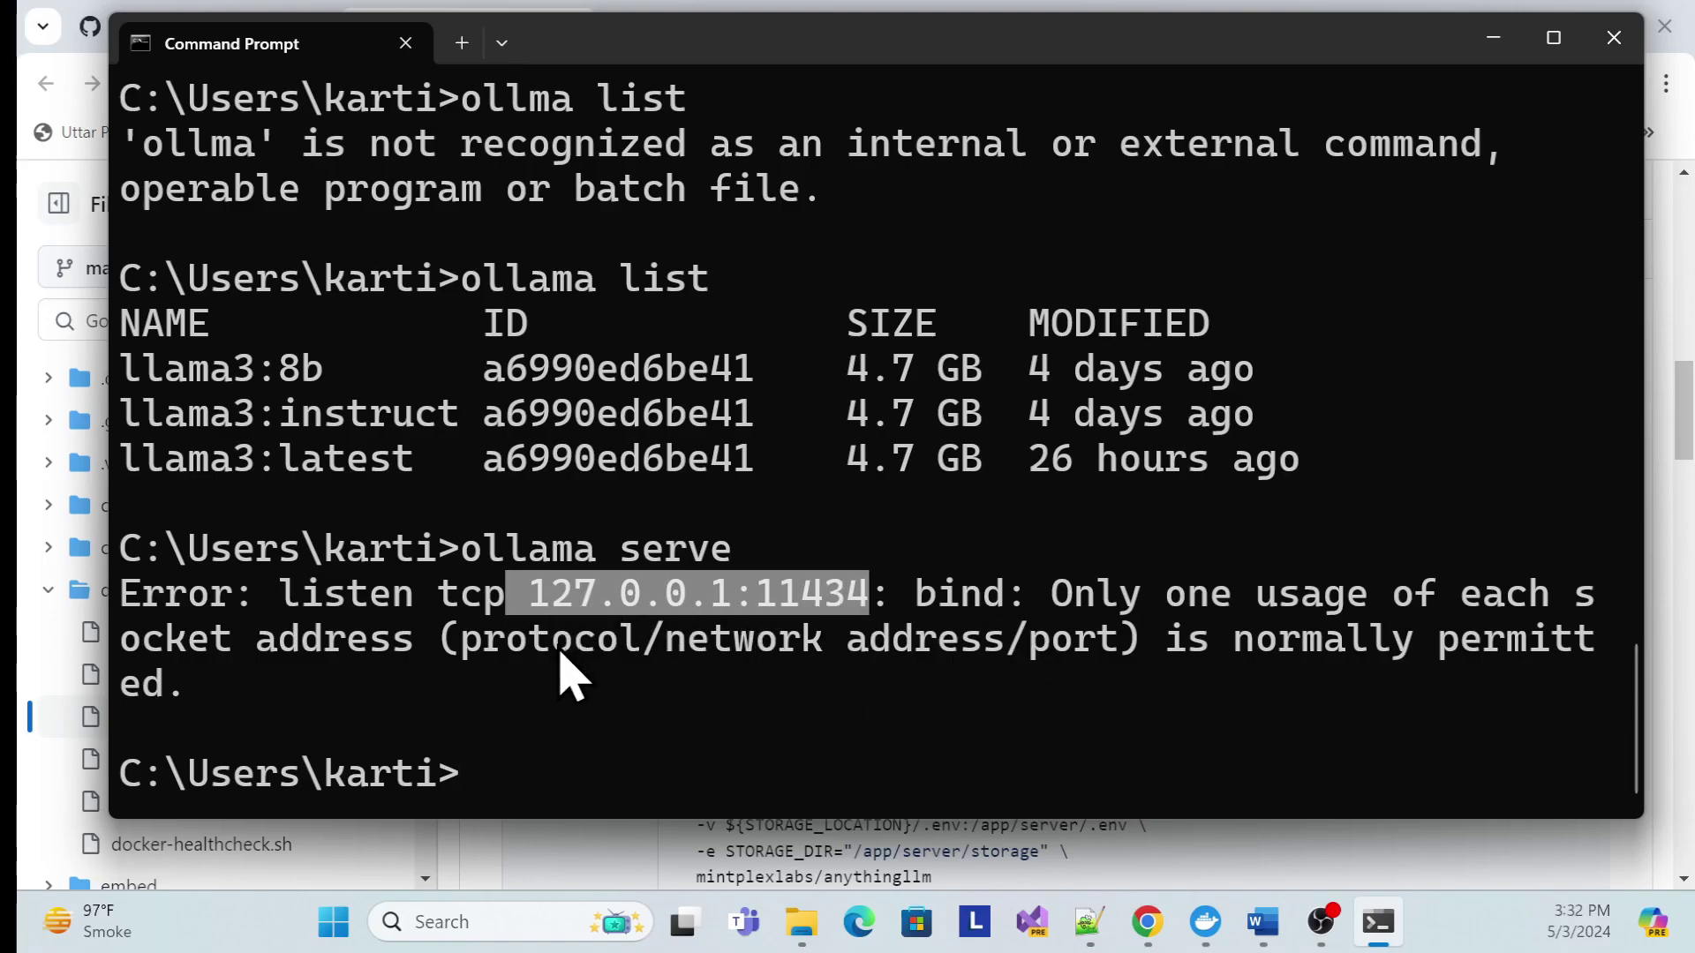
key(ctrl+c)
drag(535, 590, 859, 616)
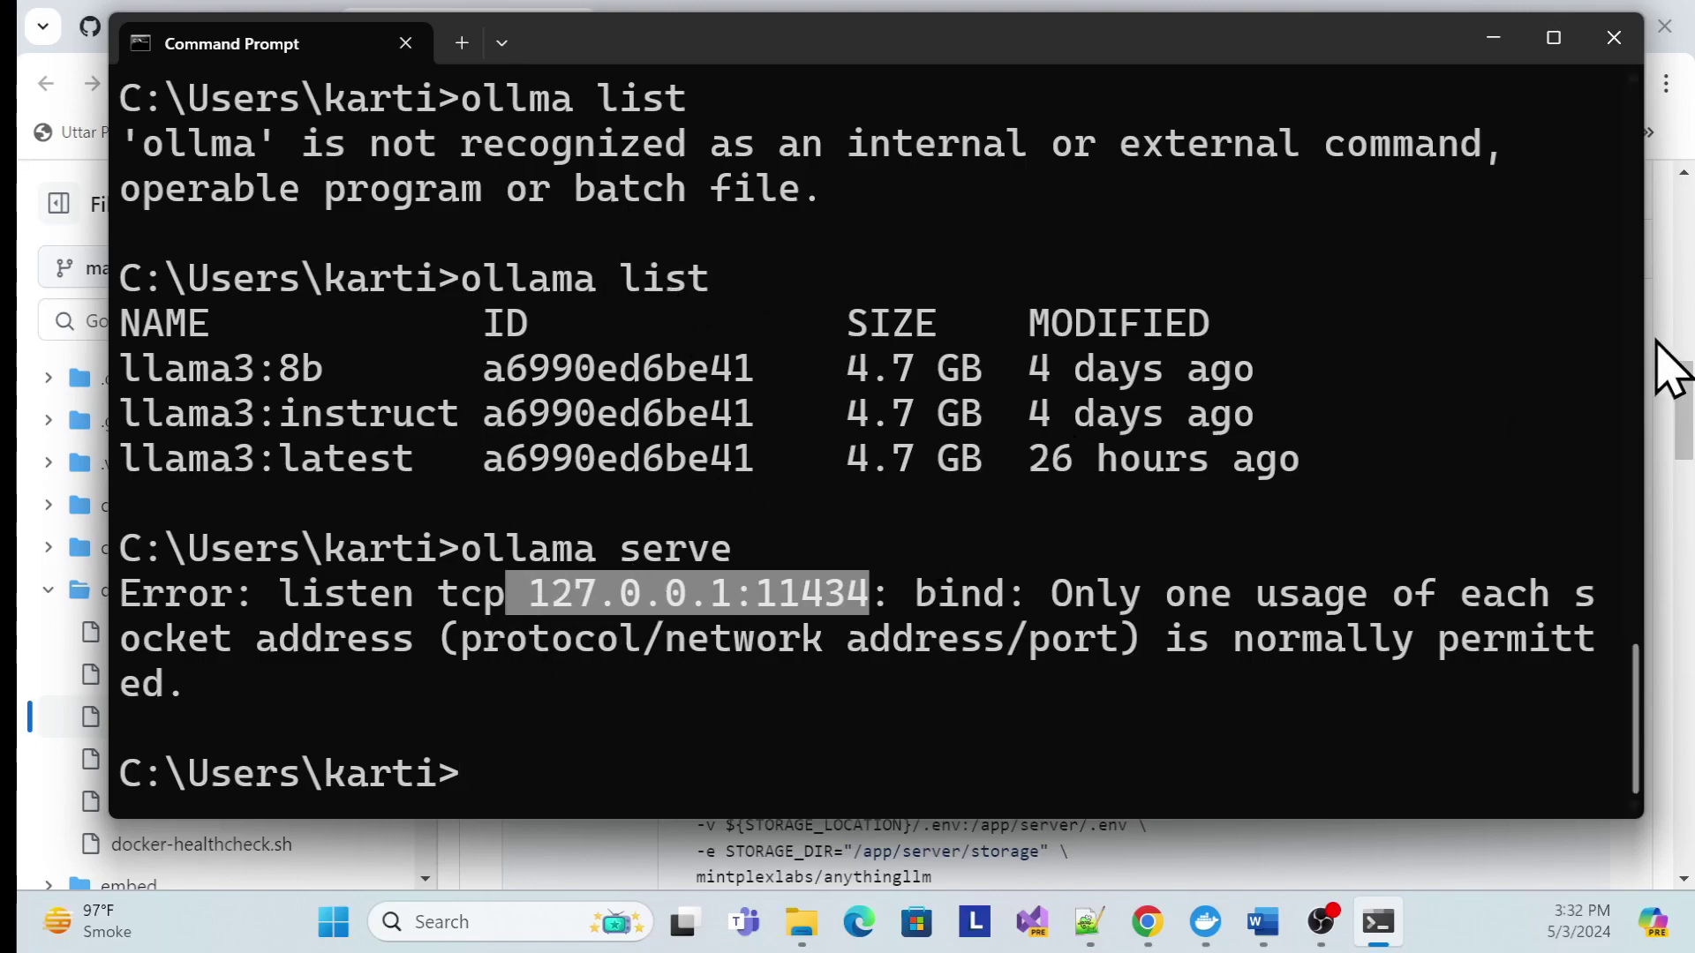
key(super+Down)
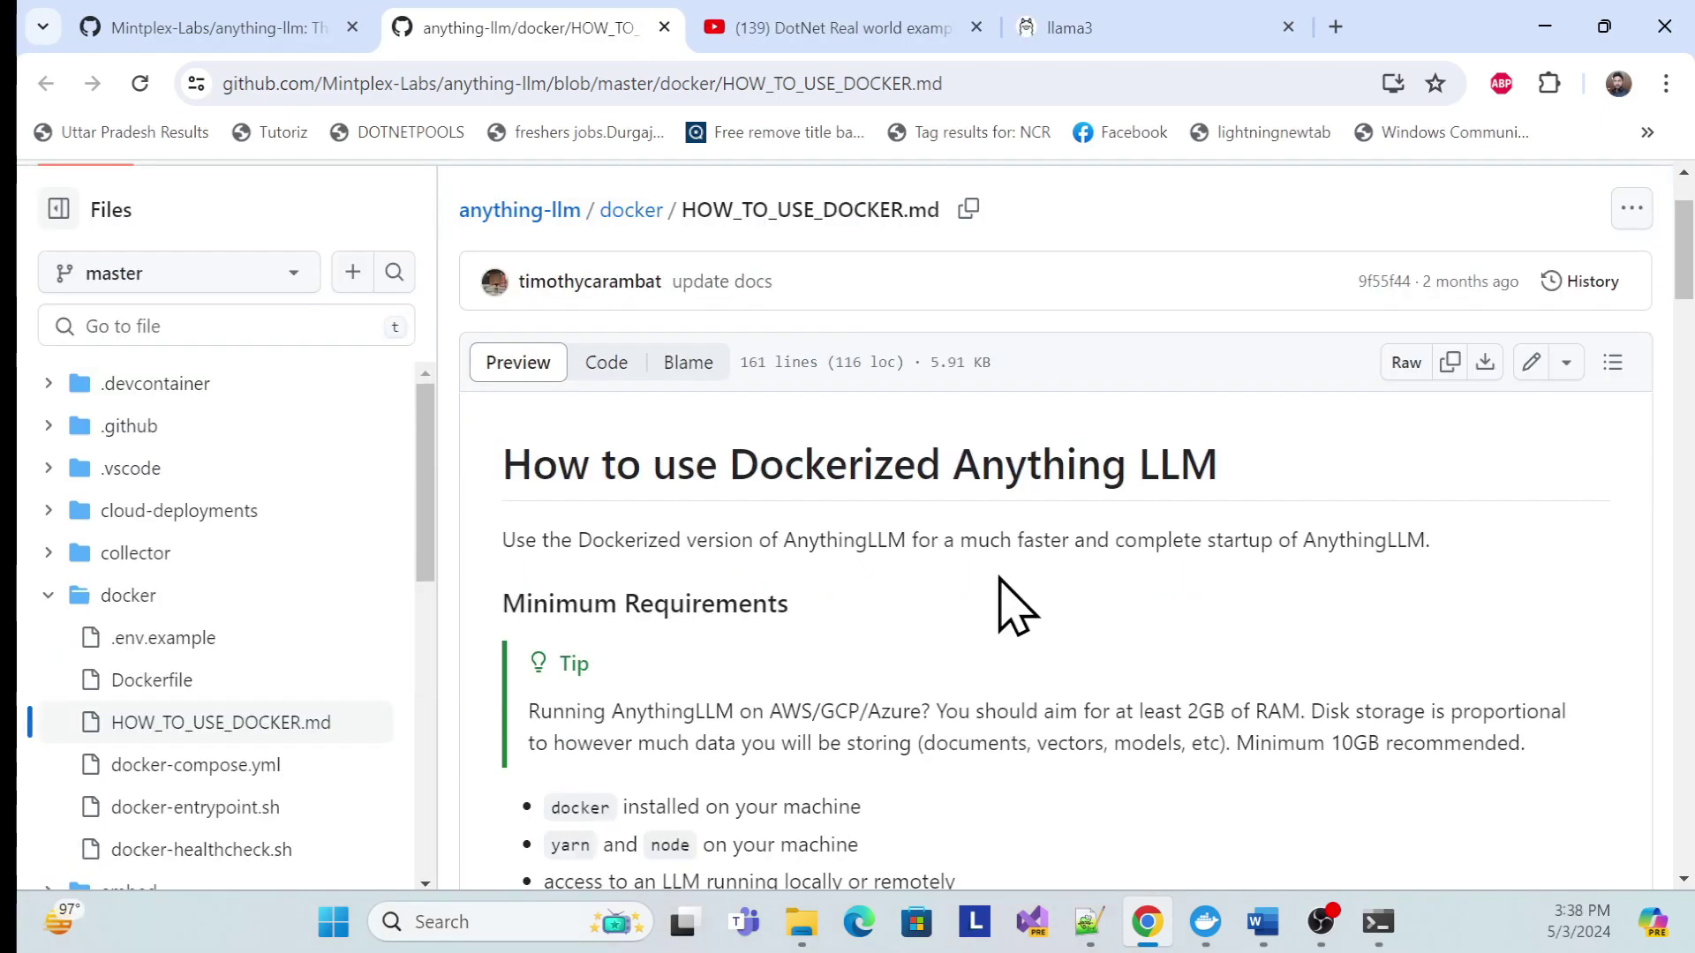
Step: Scroll HOW_TO_USE_DOCKER.md to the docker run commands and look over the Linux command block
scroll(986, 565, down, 8)
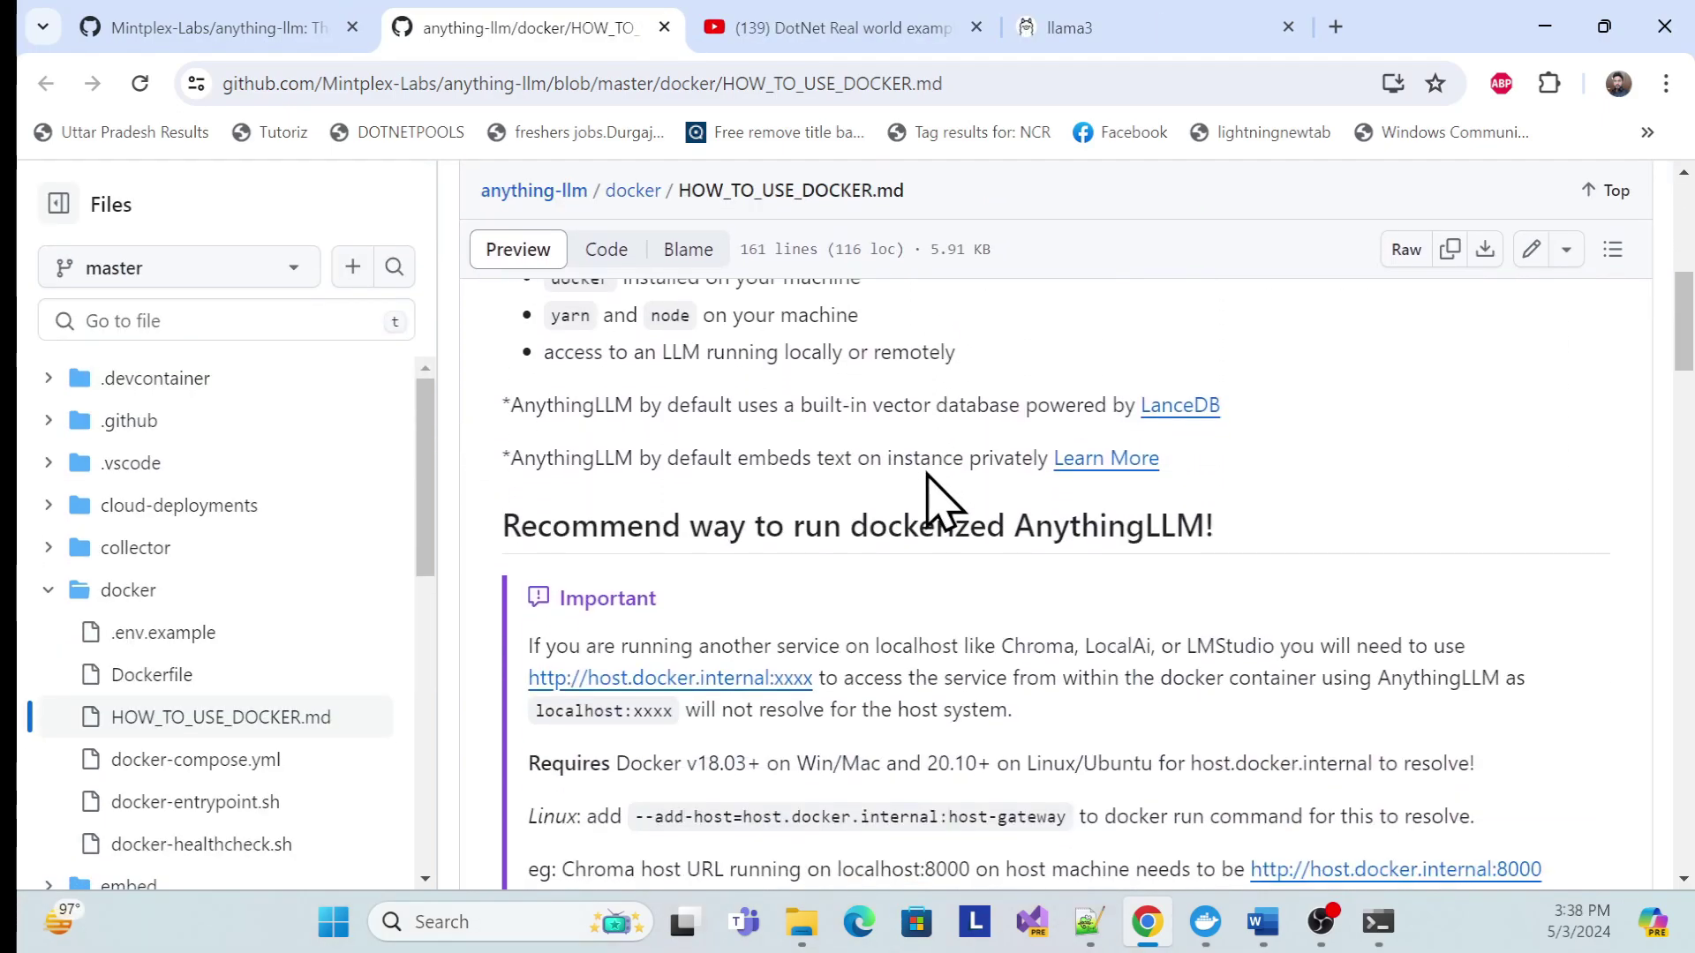
scroll(924, 469, down, 5)
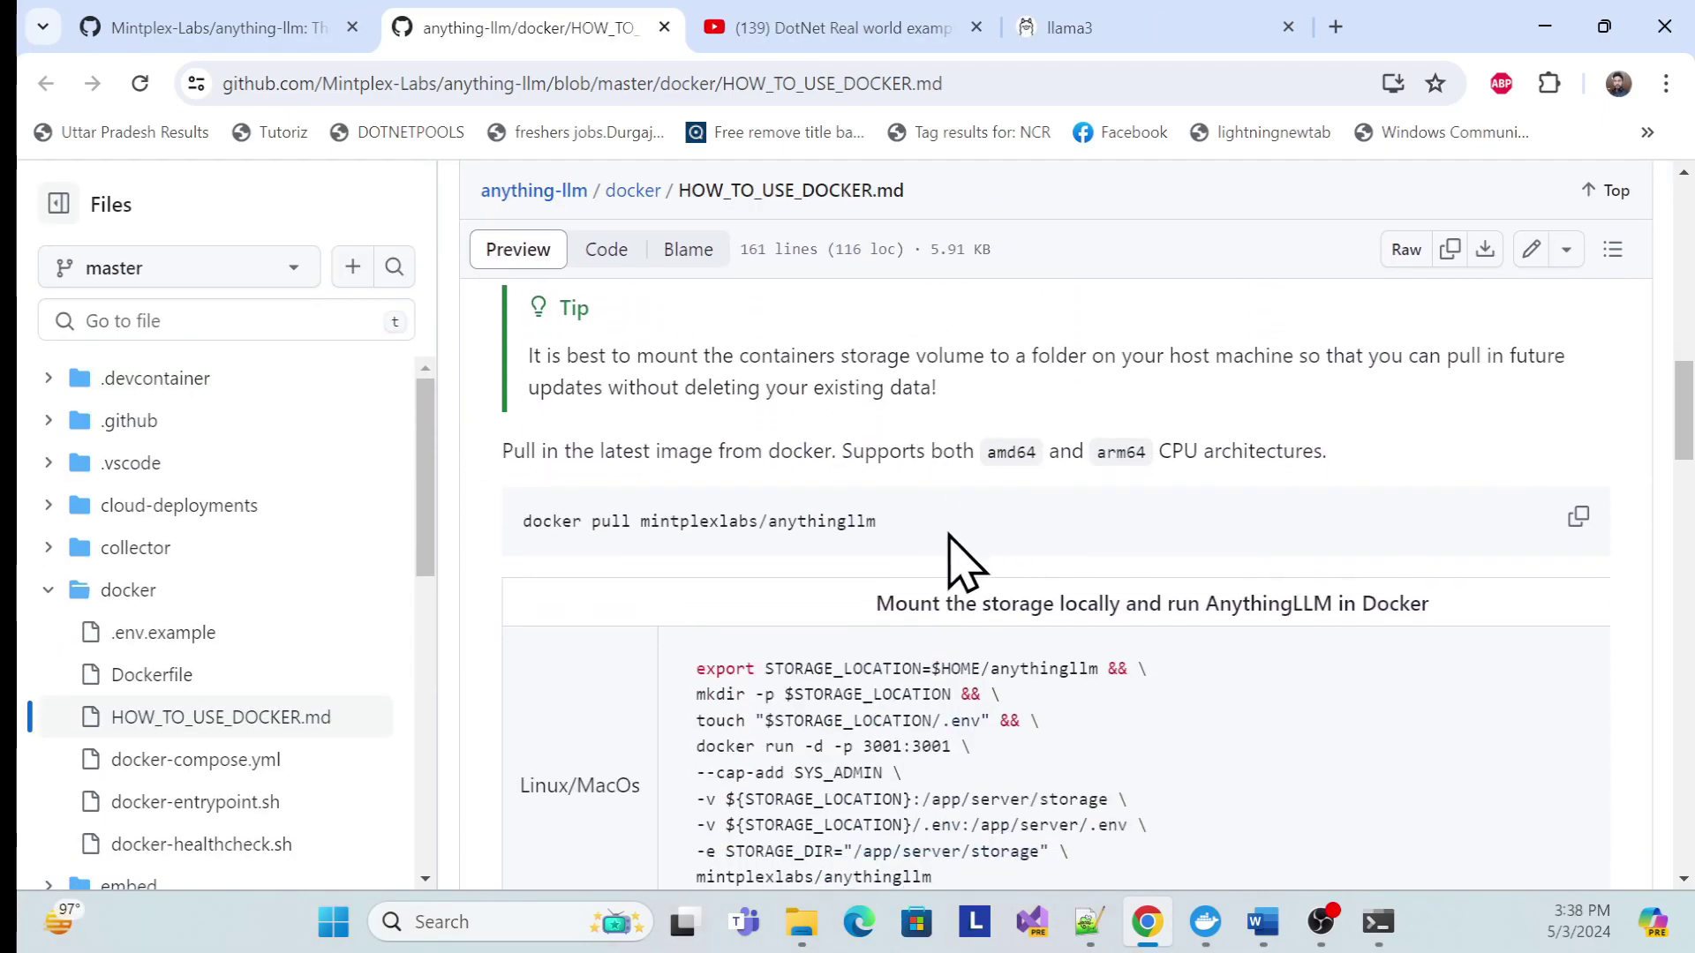
drag(883, 523, 544, 529)
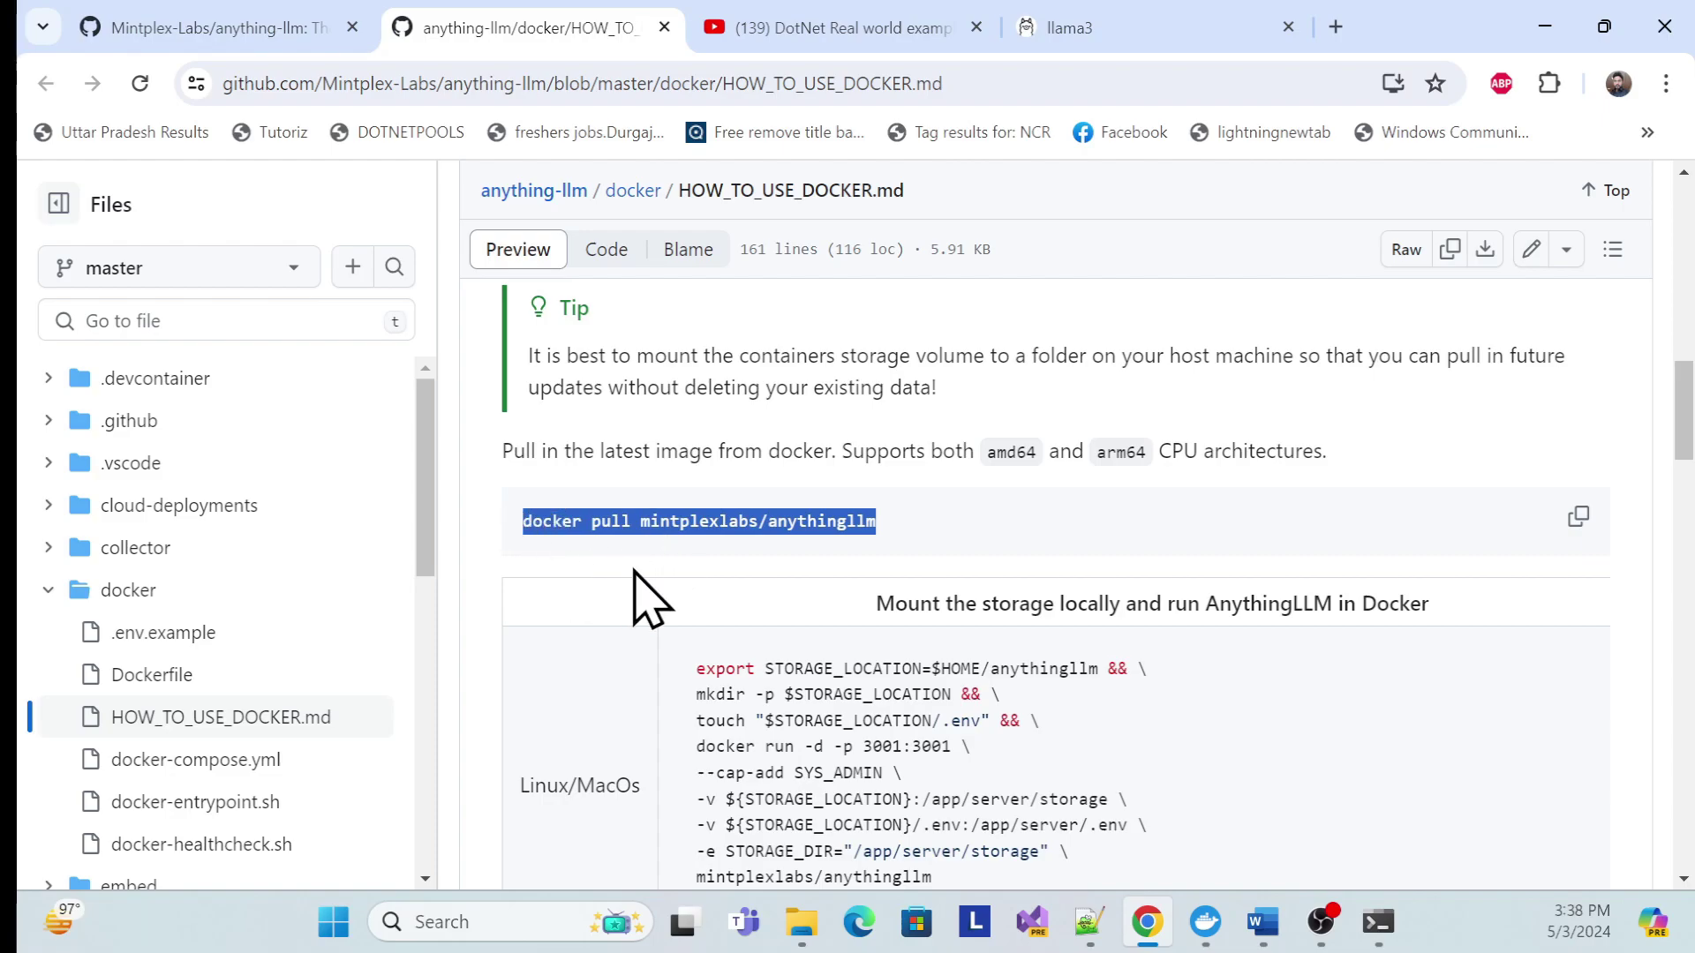
scroll(689, 593, down, 4)
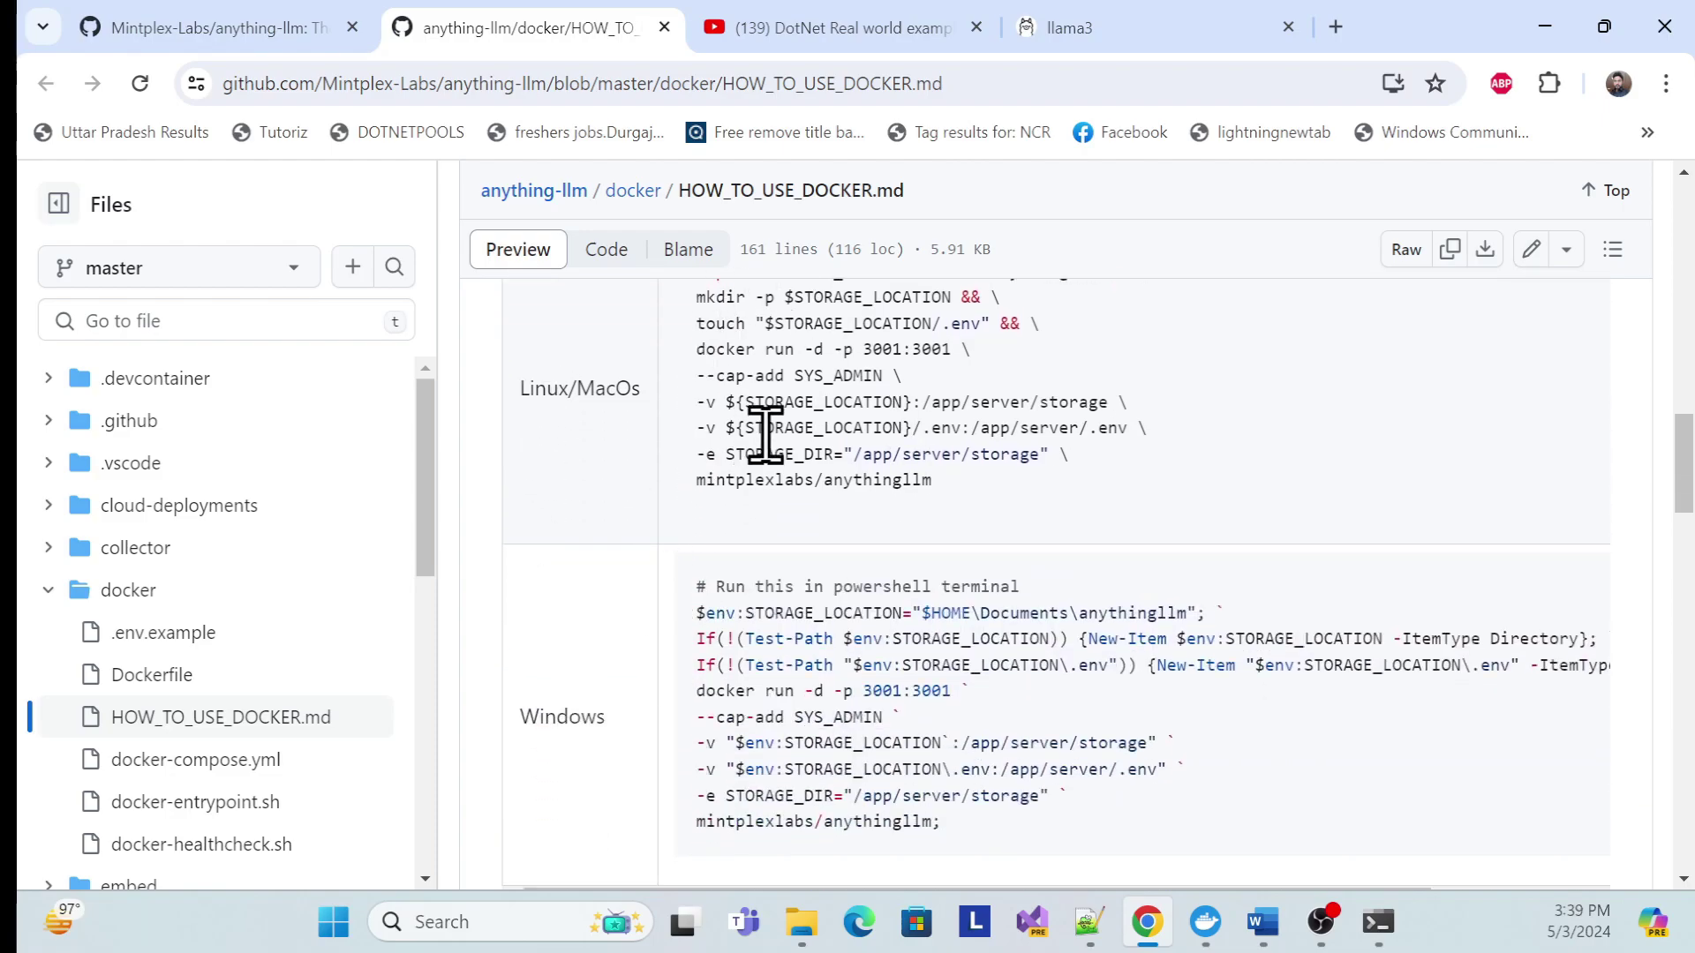
scroll(760, 427, up, 2)
drag(545, 415, 998, 610)
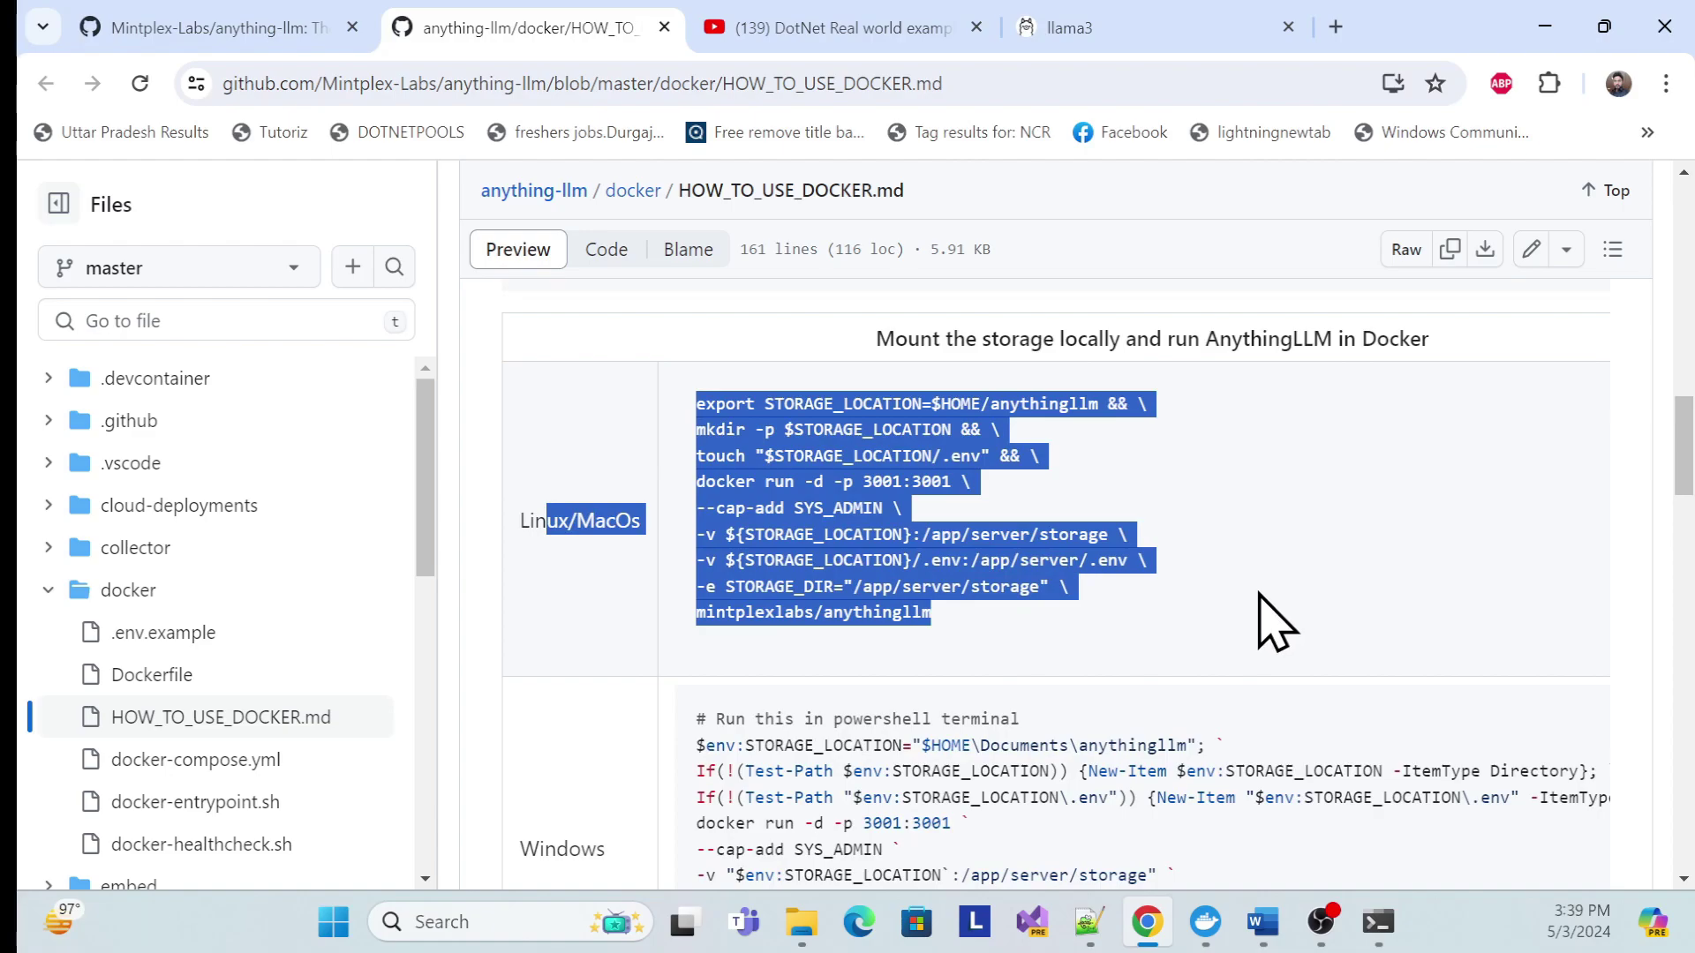
click(940, 549)
scroll(530, 700, down, 2)
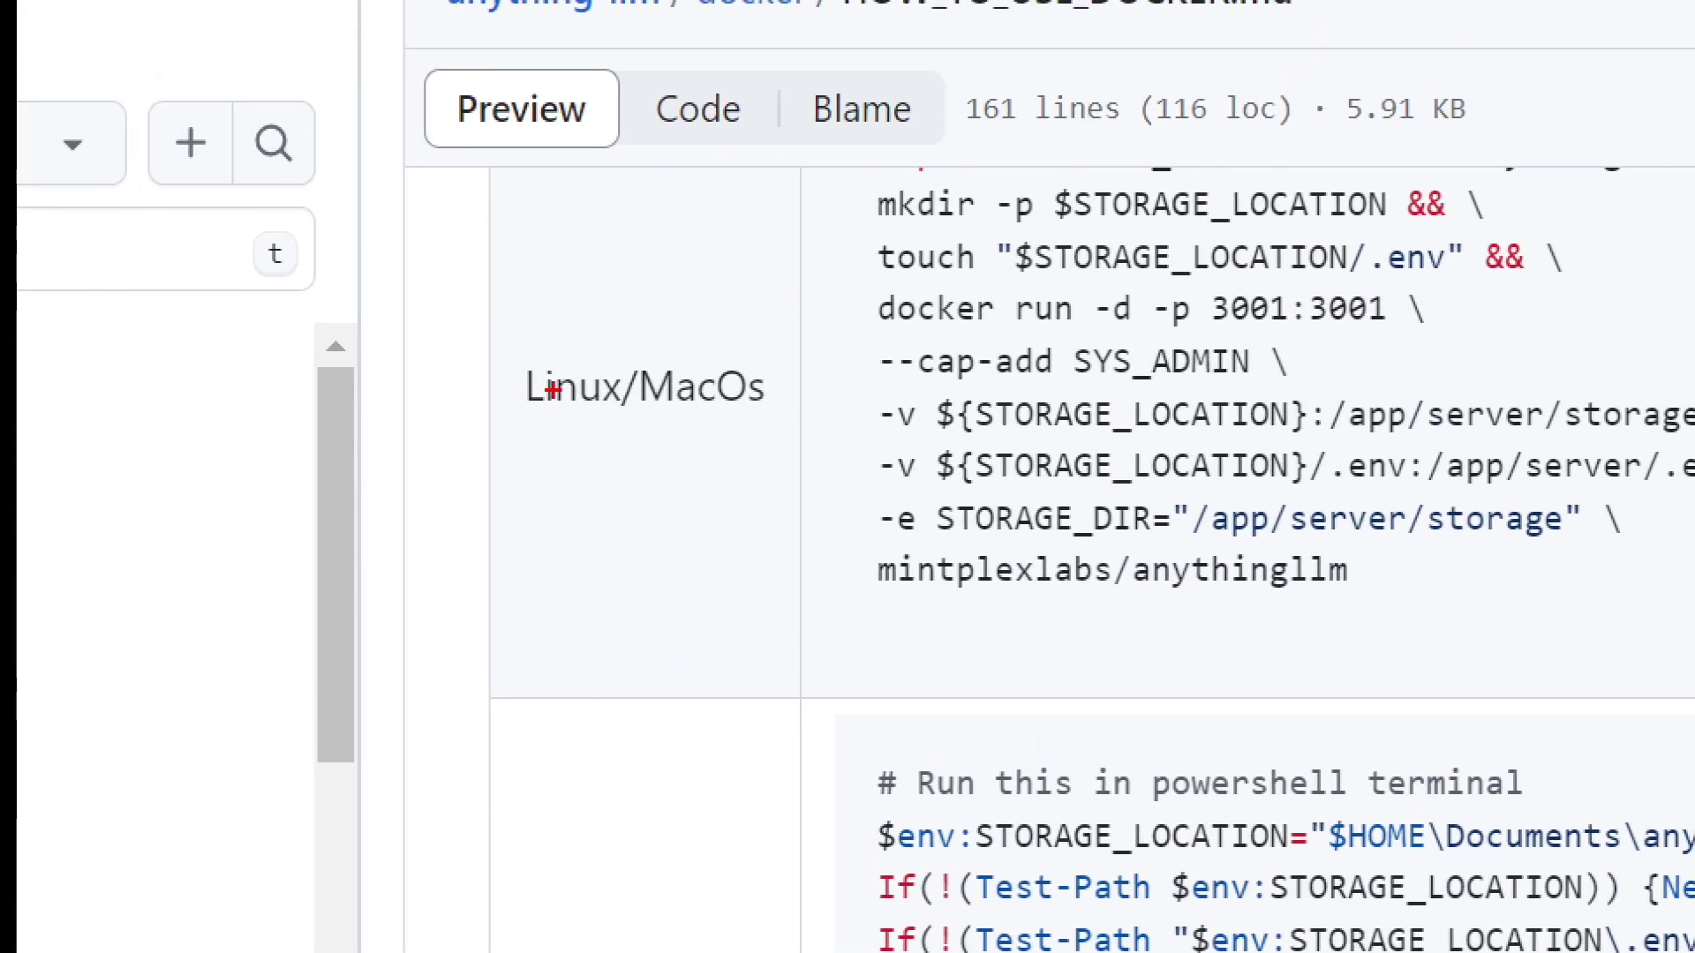
Step: Select the whole Windows PowerShell docker run command block for copying
drag(512, 348, 678, 443)
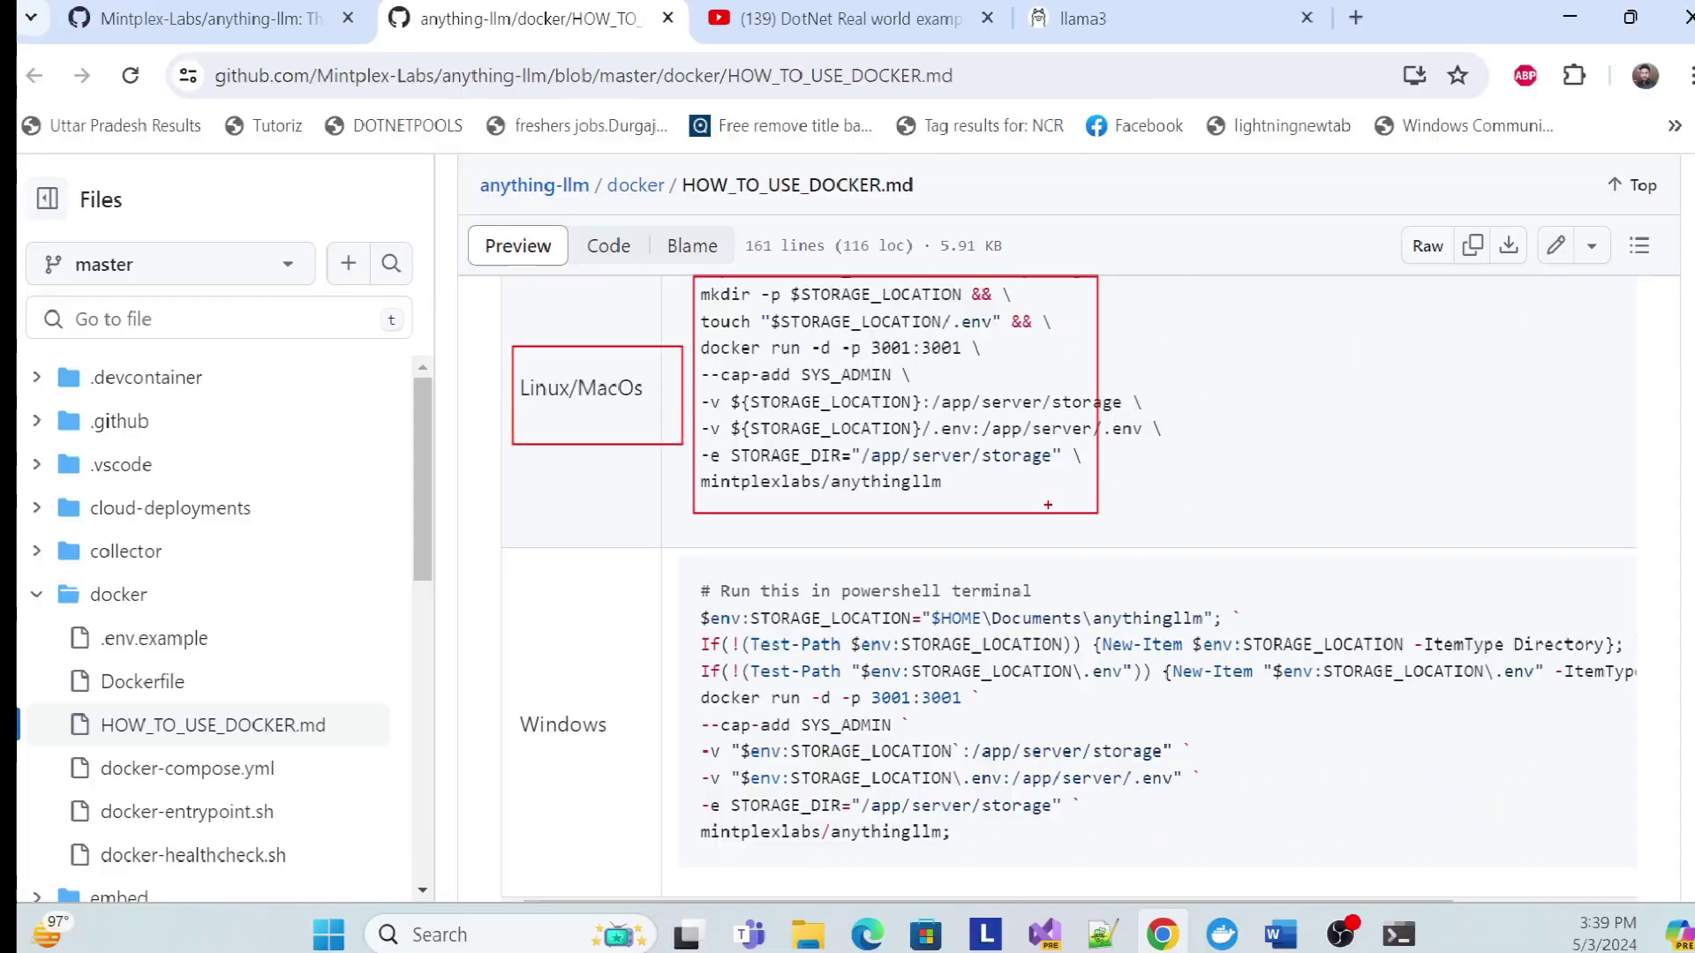
scroll(627, 583, down, 3)
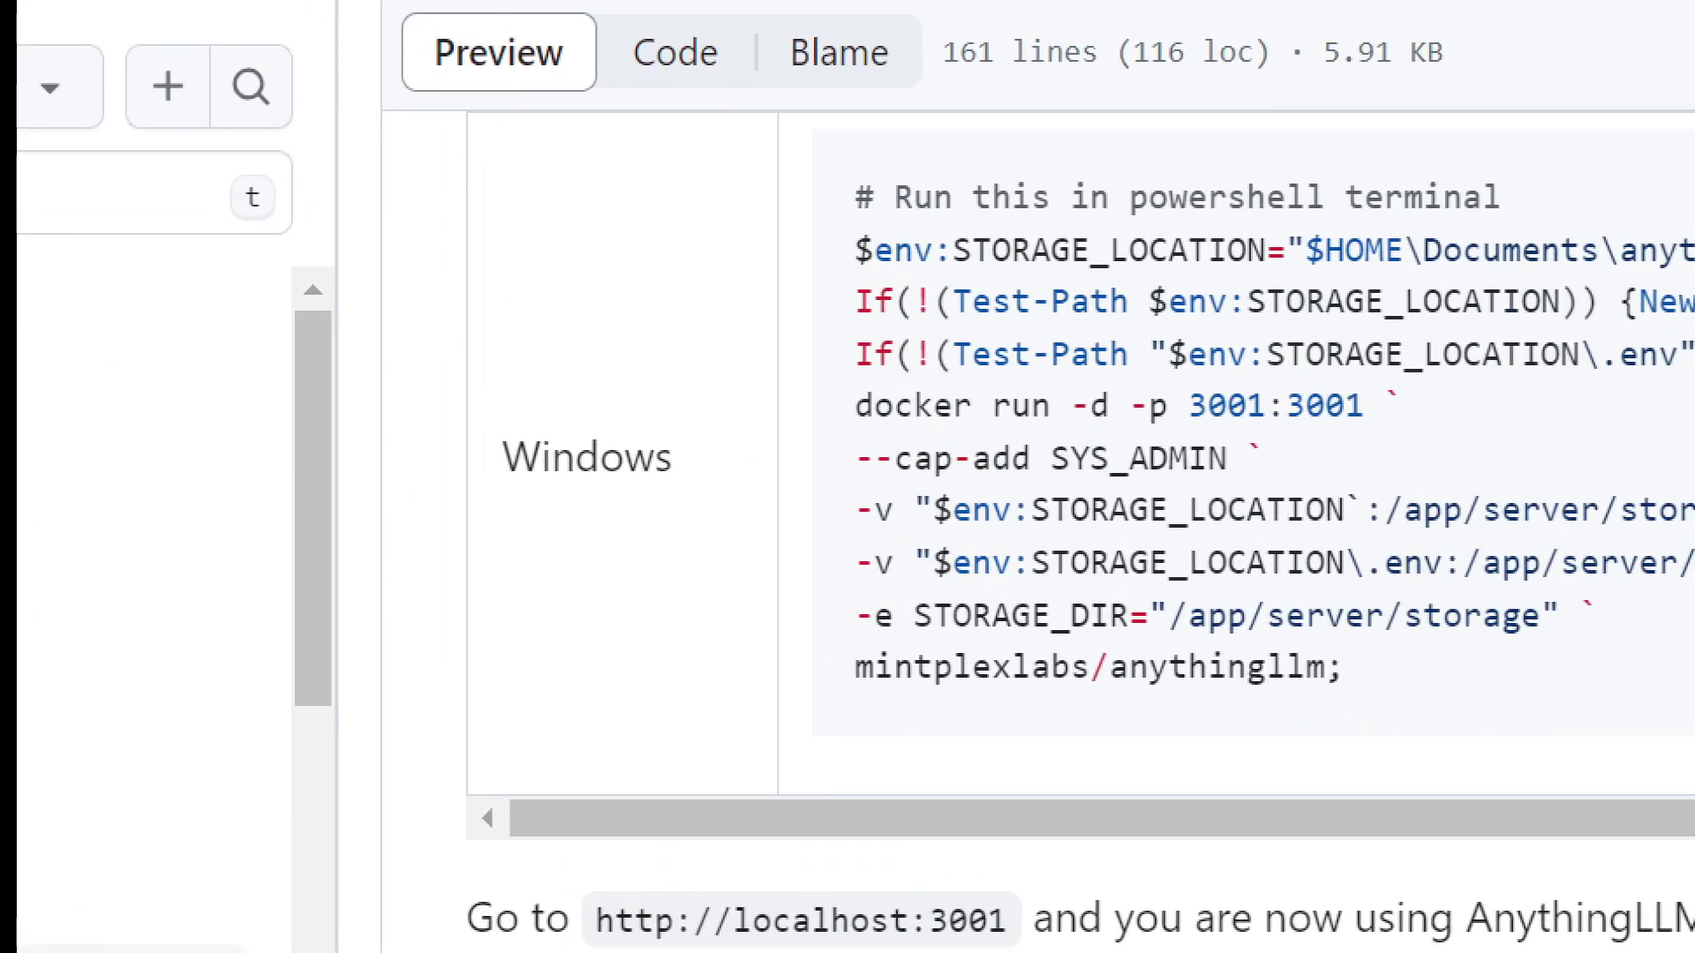
drag(502, 399, 647, 511)
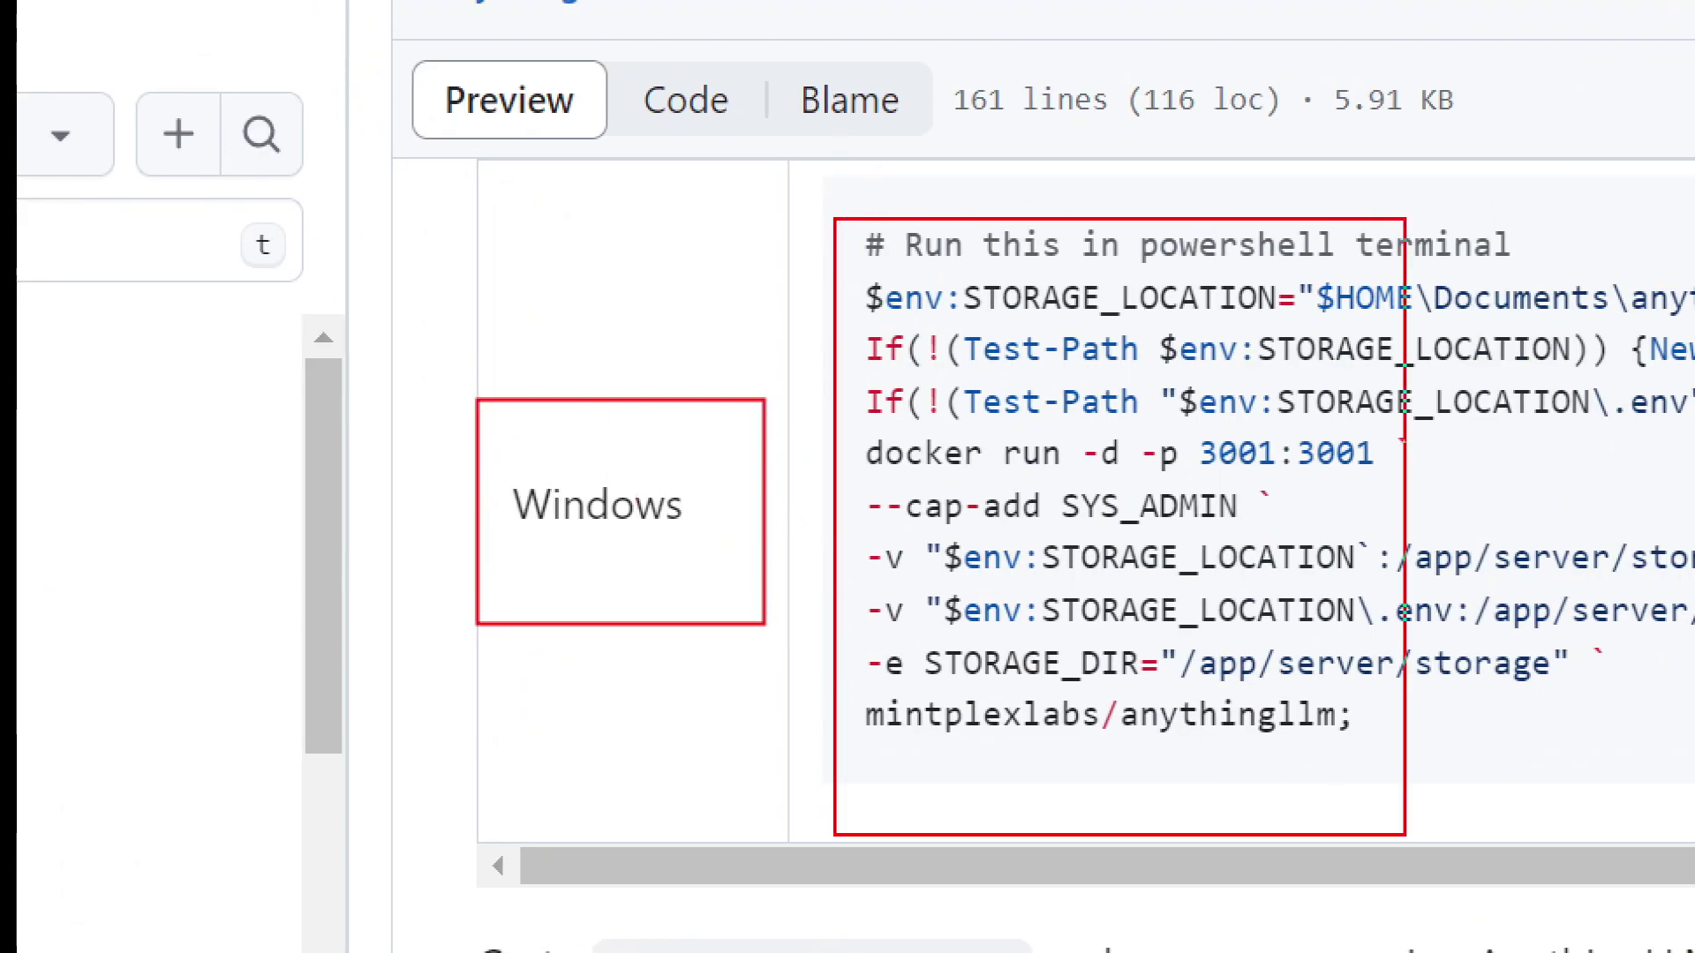
mouse_move(869, 182)
mouse_down()
mouse_move(1202, 266)
mouse_move(1544, 276)
mouse_up()
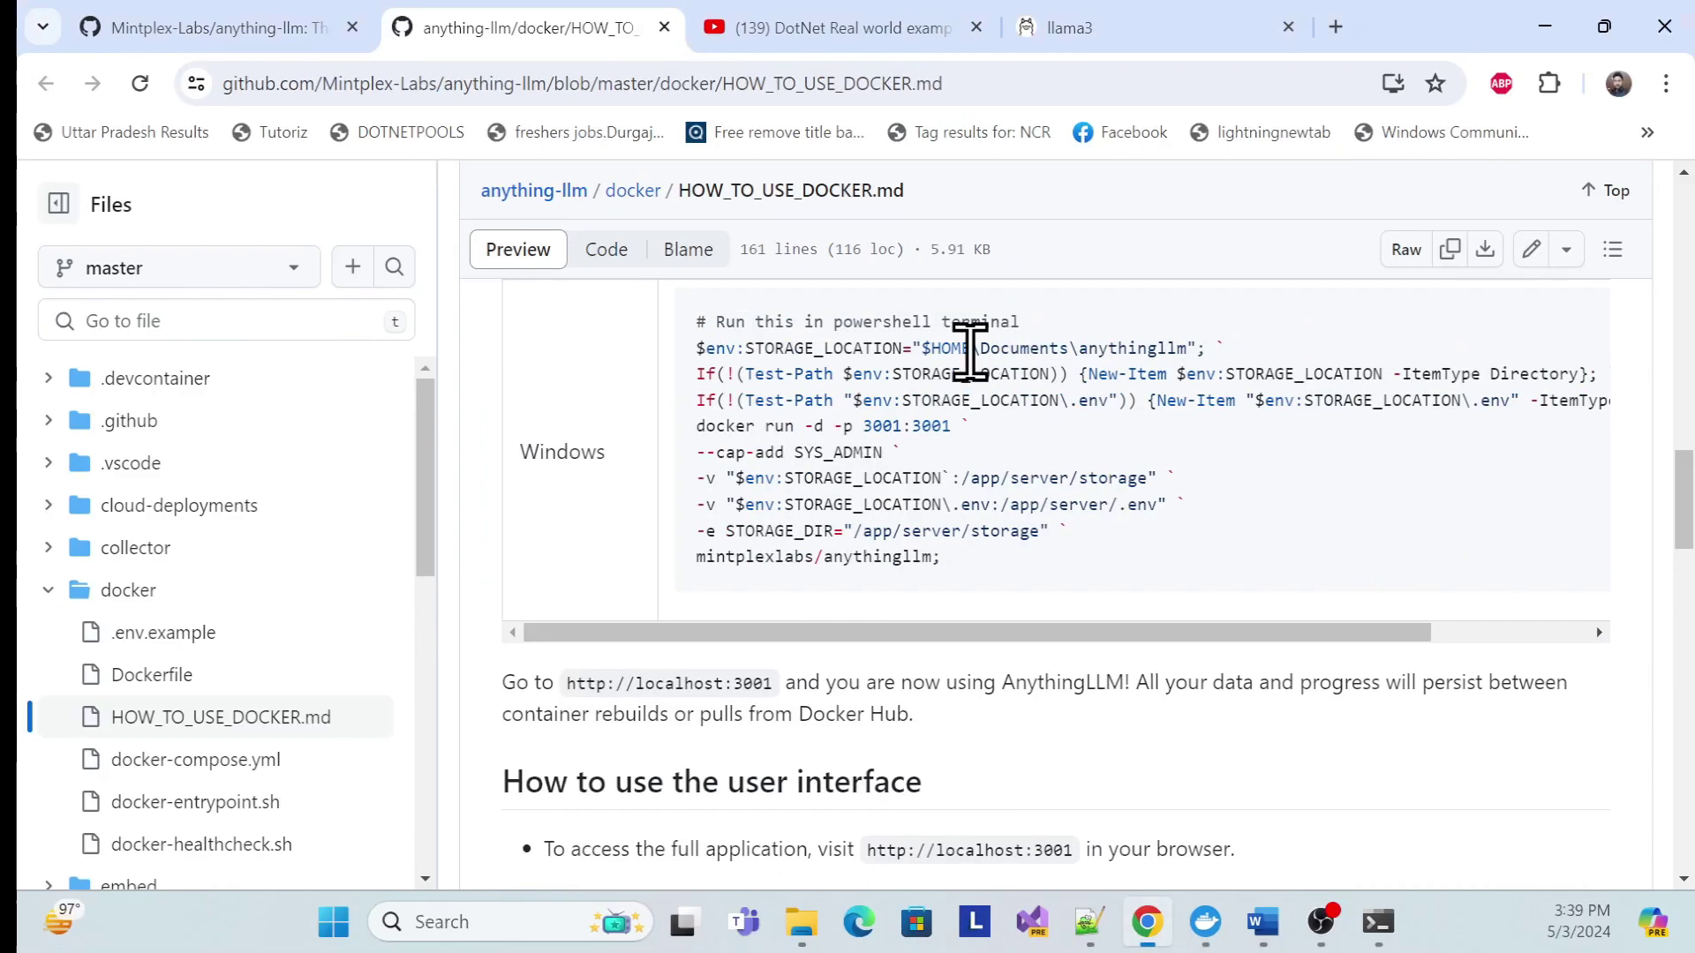
drag(1453, 774, 960, 502)
drag(744, 448, 693, 361)
key(super+c)
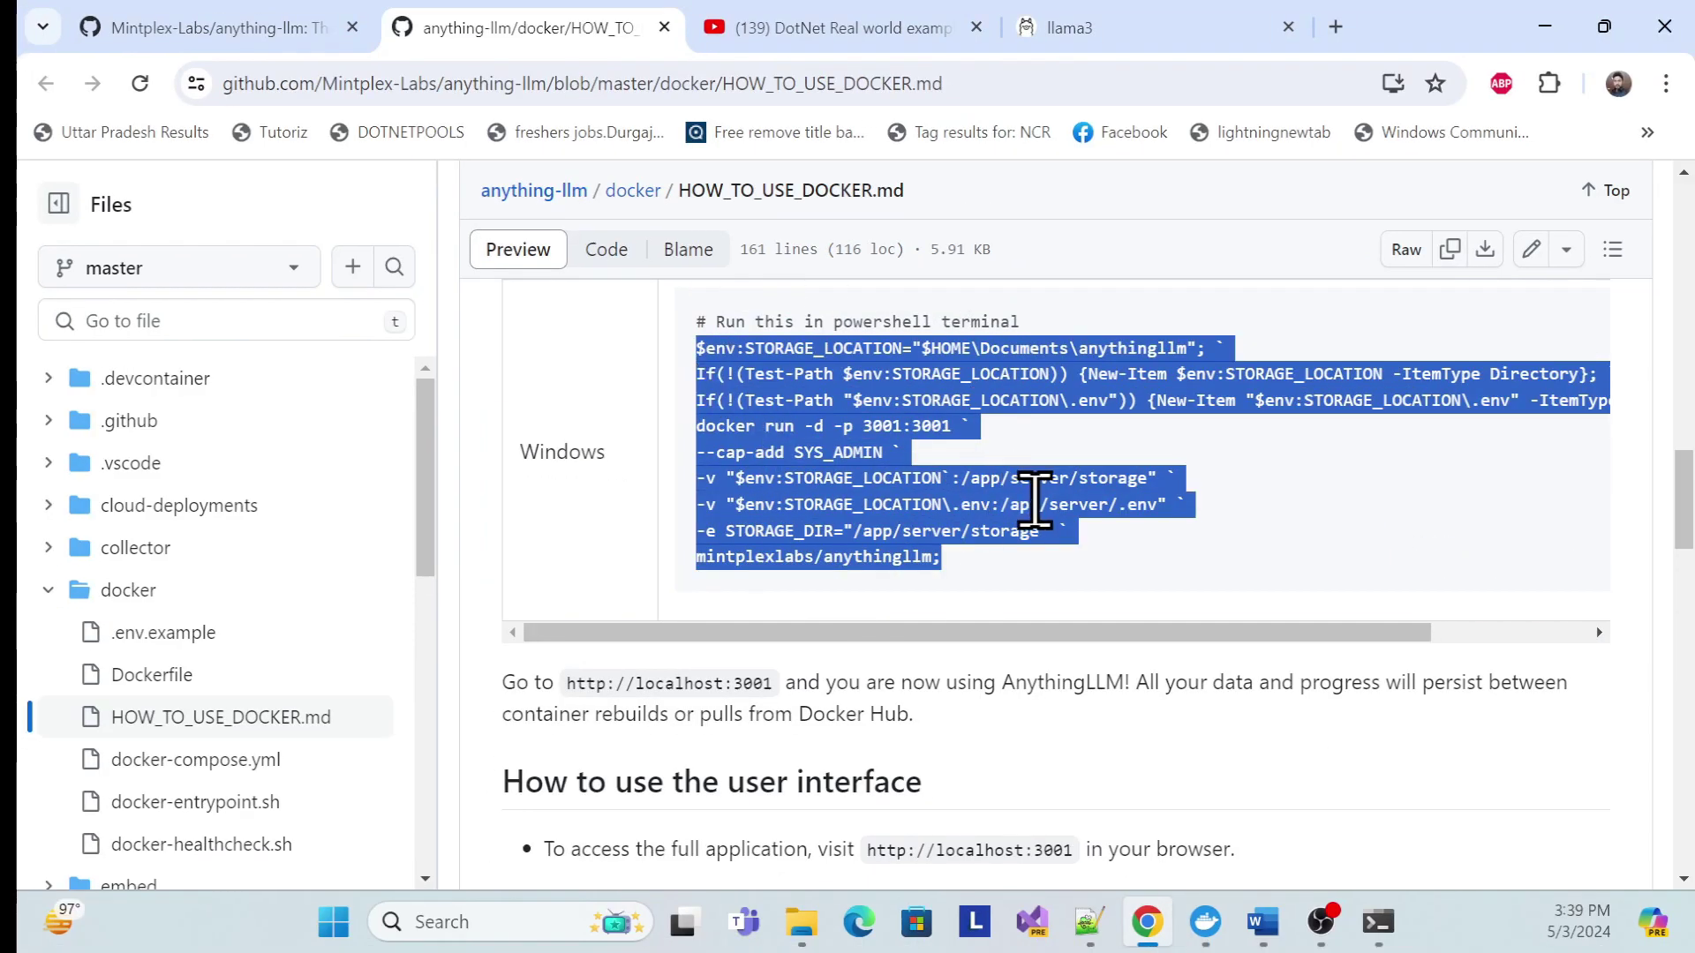
click(531, 914)
Step: Open Windows PowerShell and paste in the docker run command to start the AnythingLLM container
text(pow)
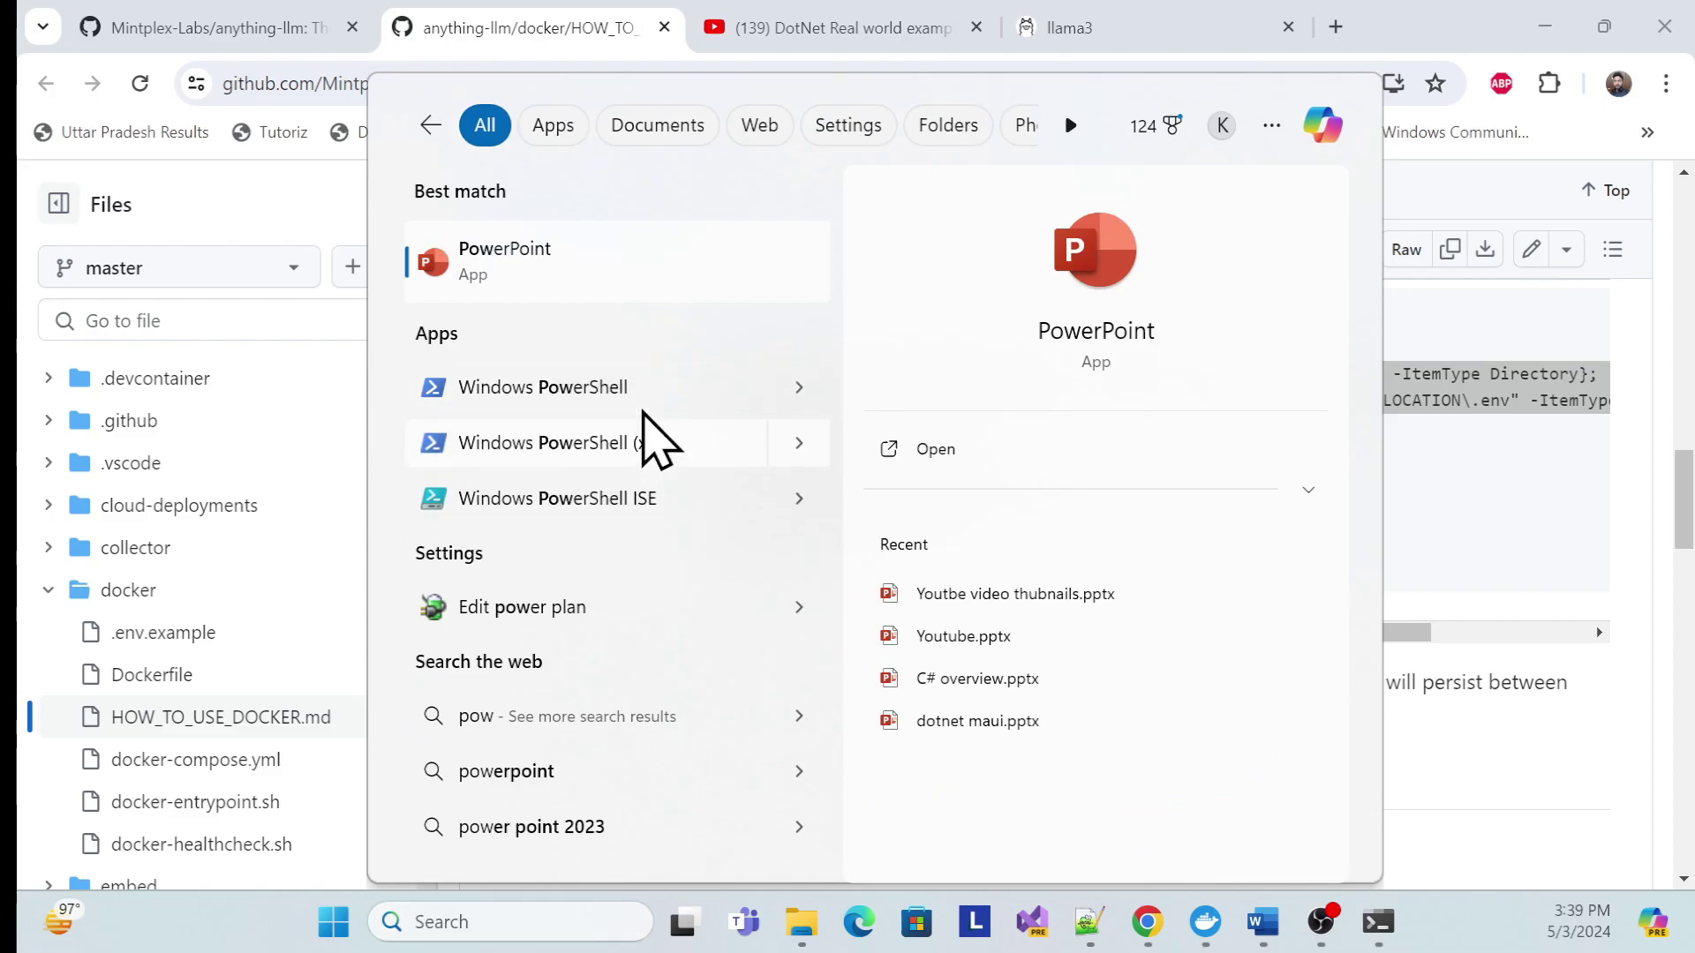
click(670, 431)
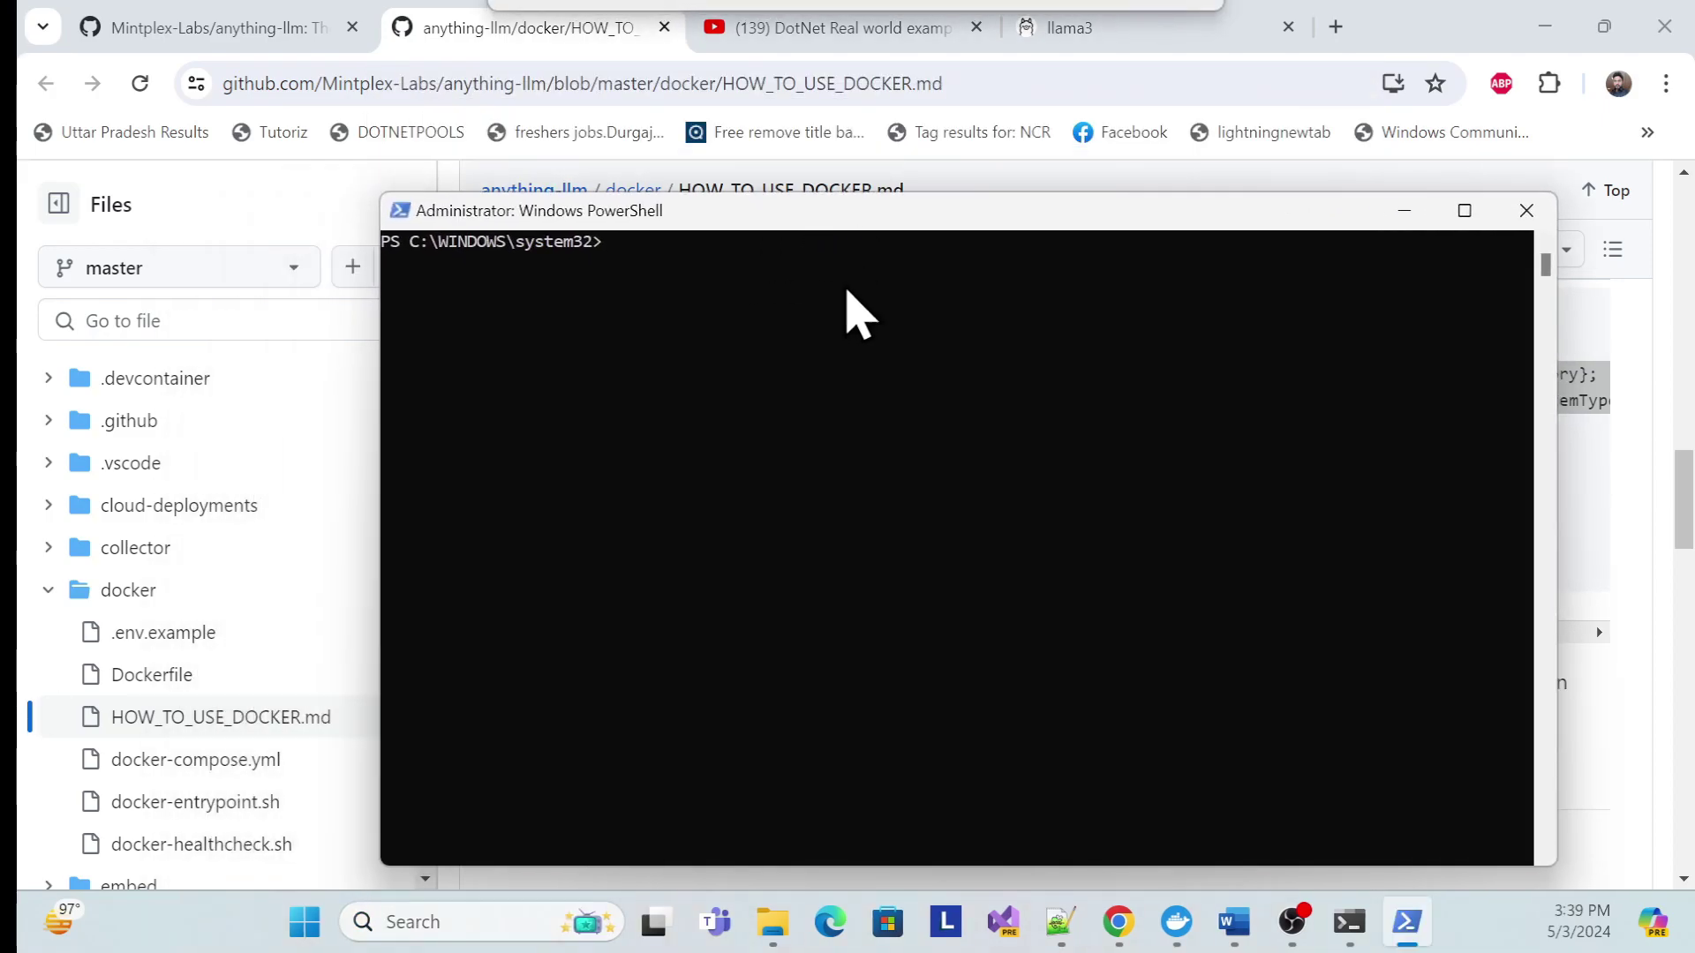
drag(900, 217, 547, 139)
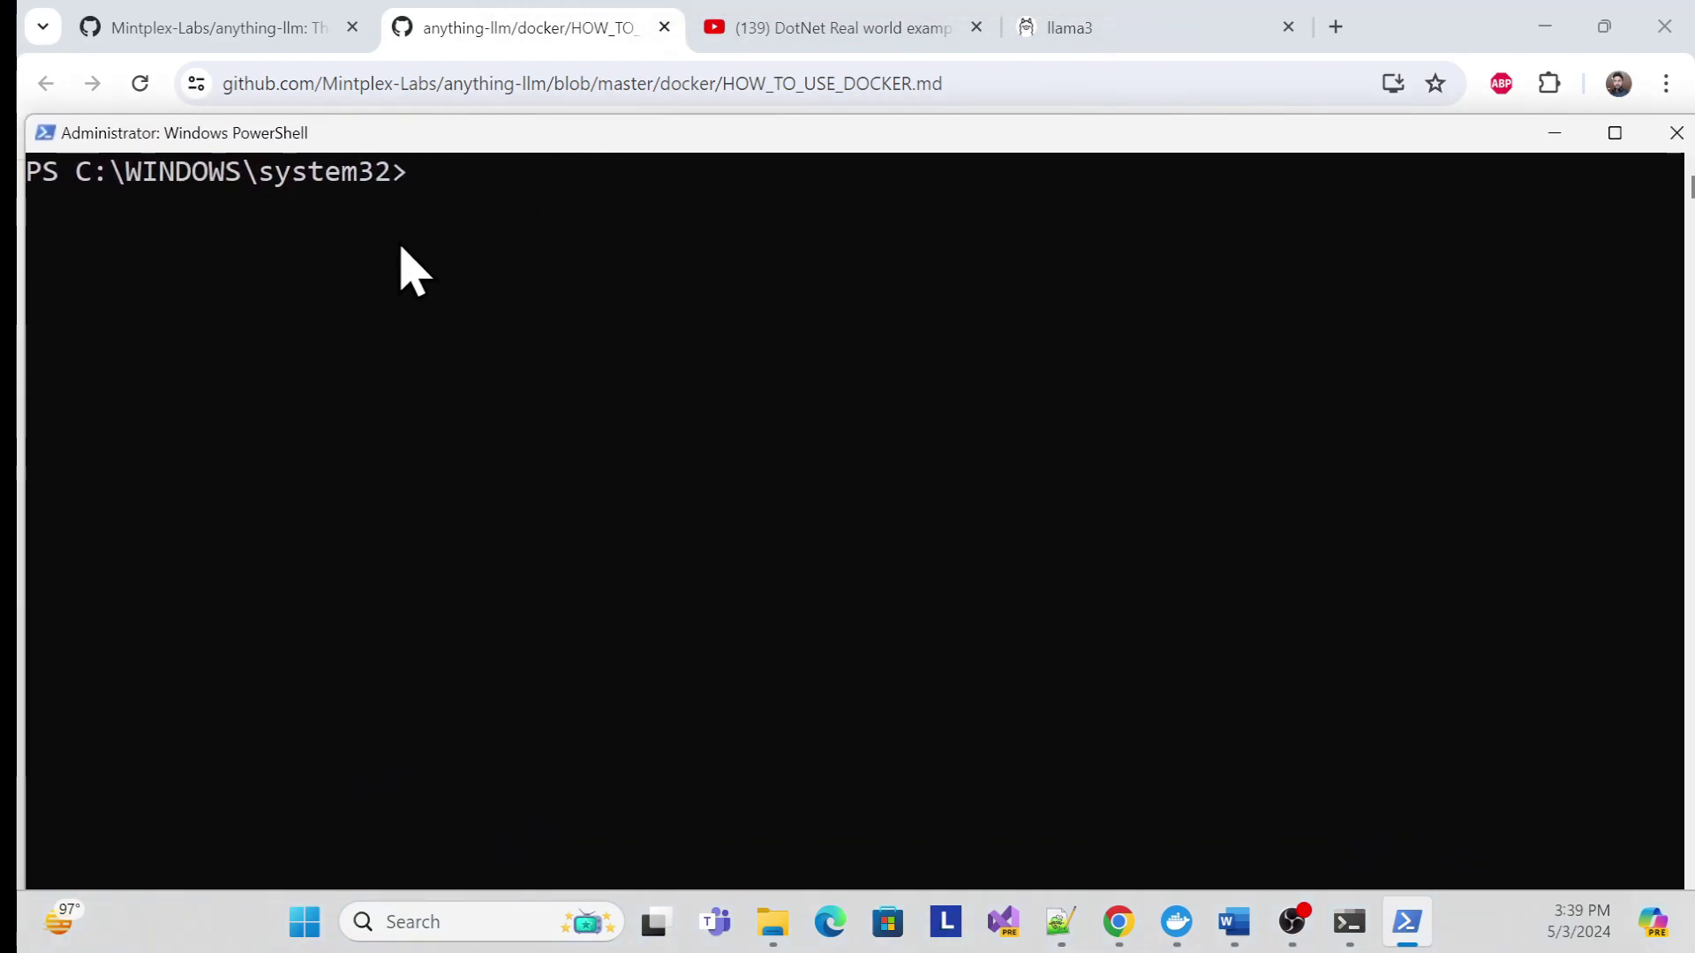
right_click(443, 196)
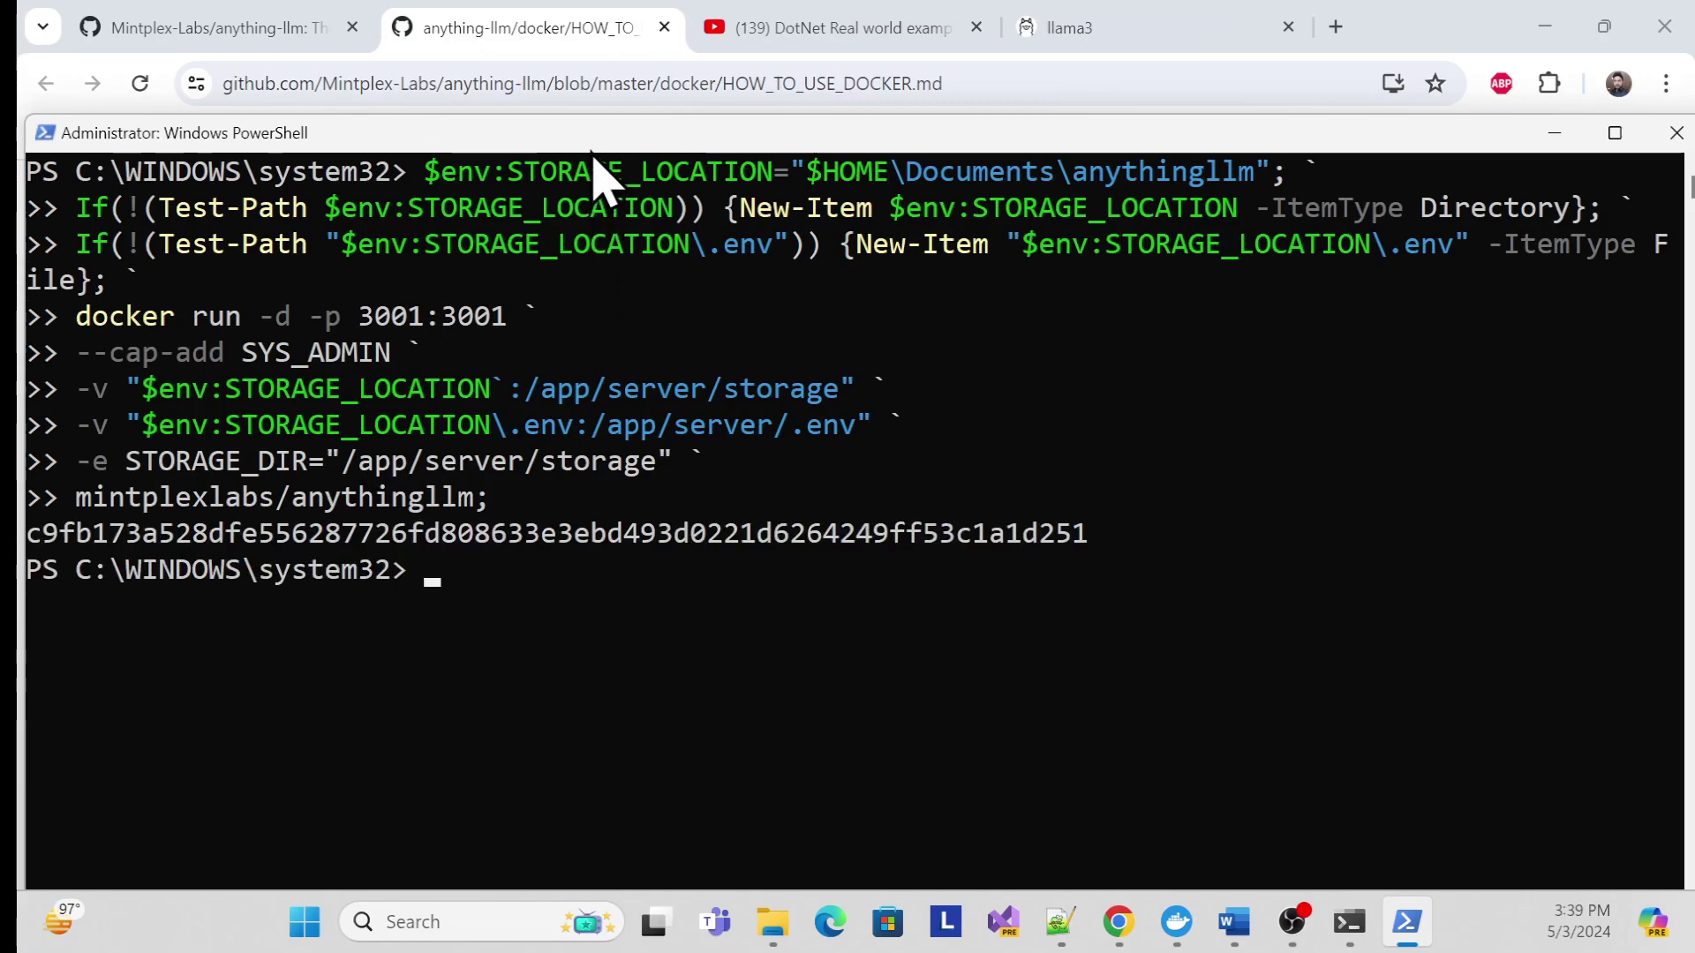
drag(592, 154, 741, 148)
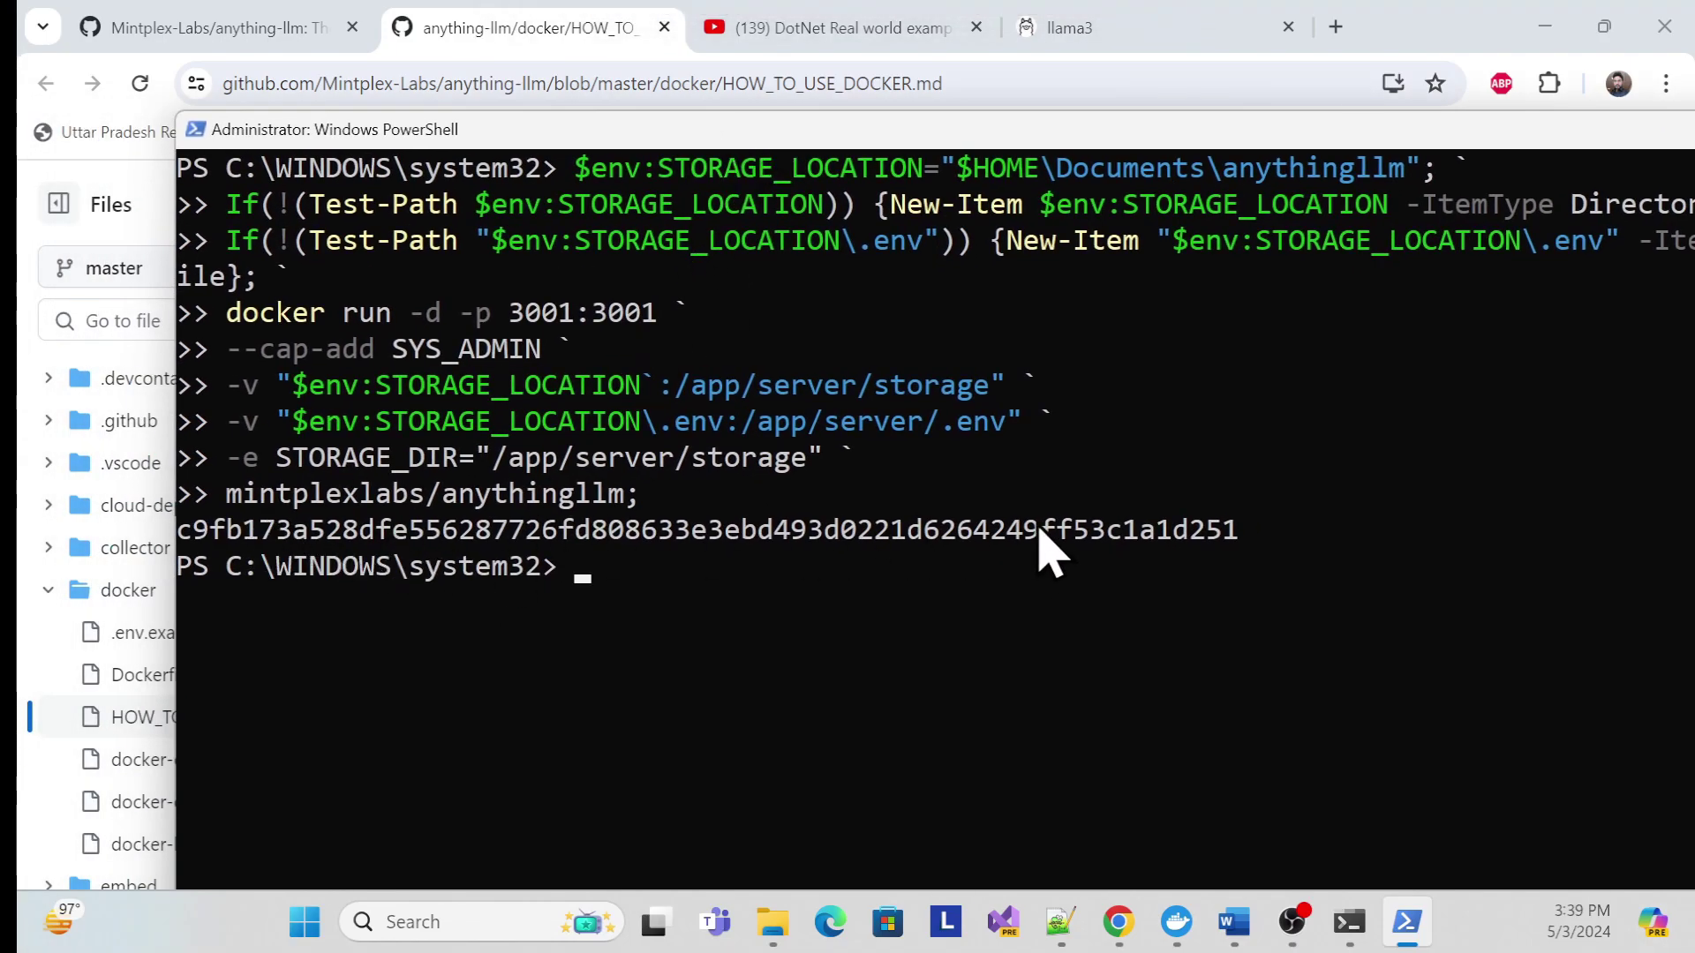
Step: Run docker ps to confirm the container is running with the 0.0.0.0:3001 port mapping
drag(228, 534, 1183, 541)
click(636, 578)
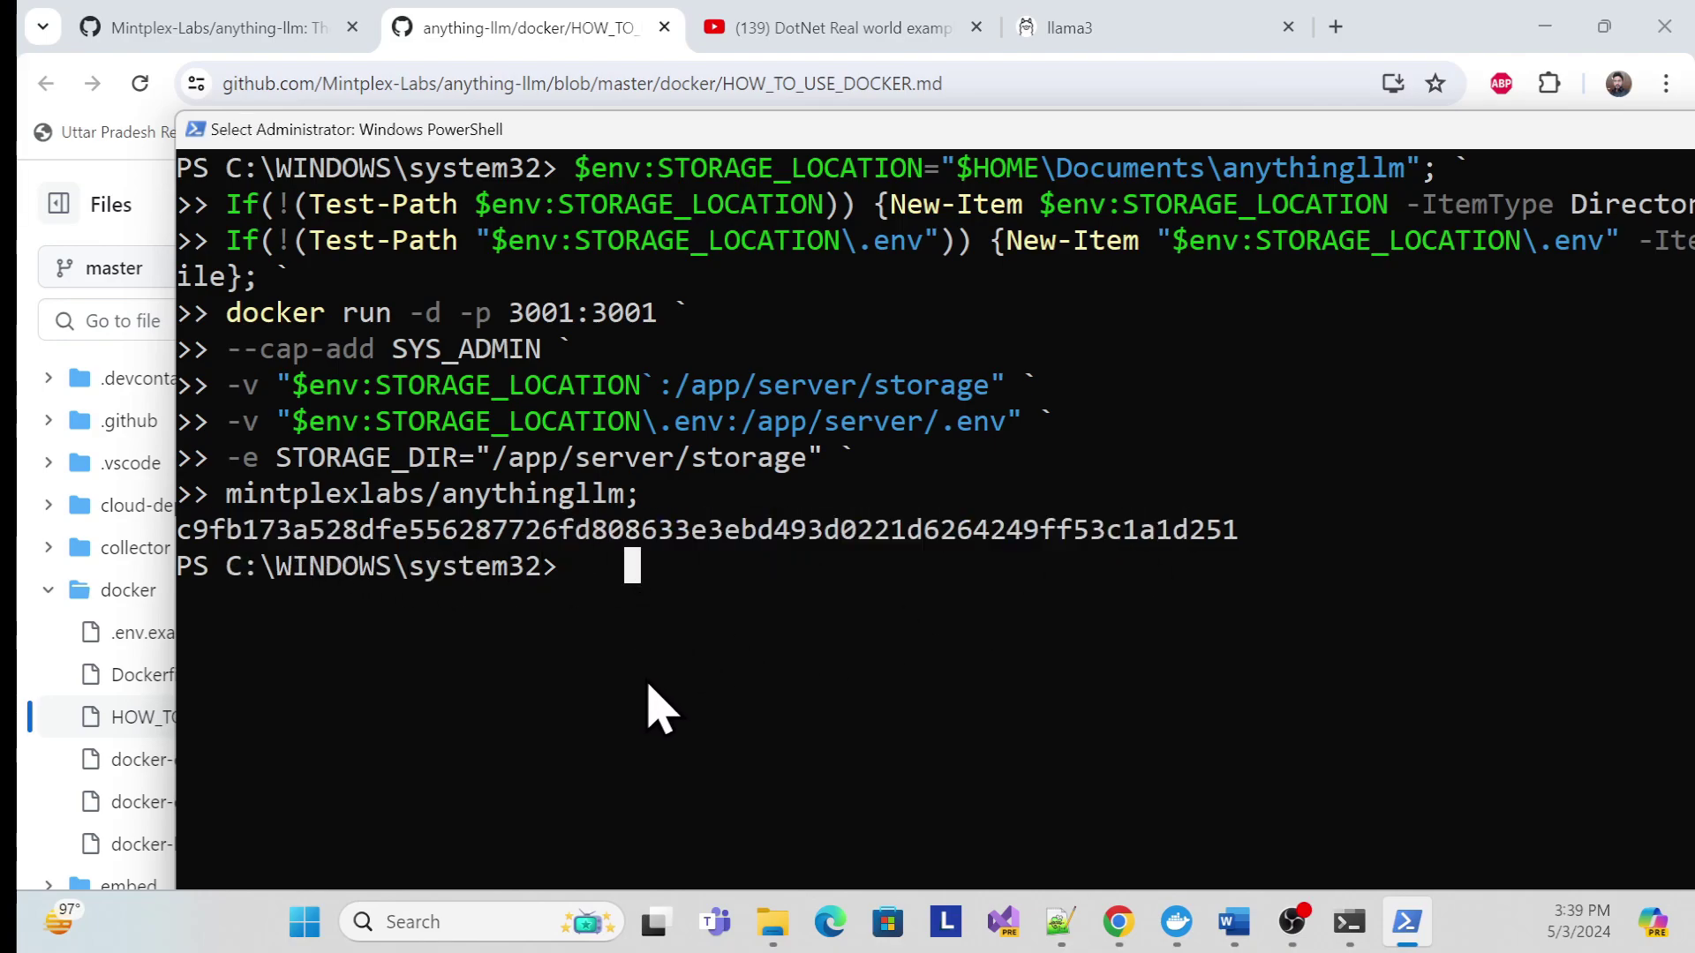
text(cker)
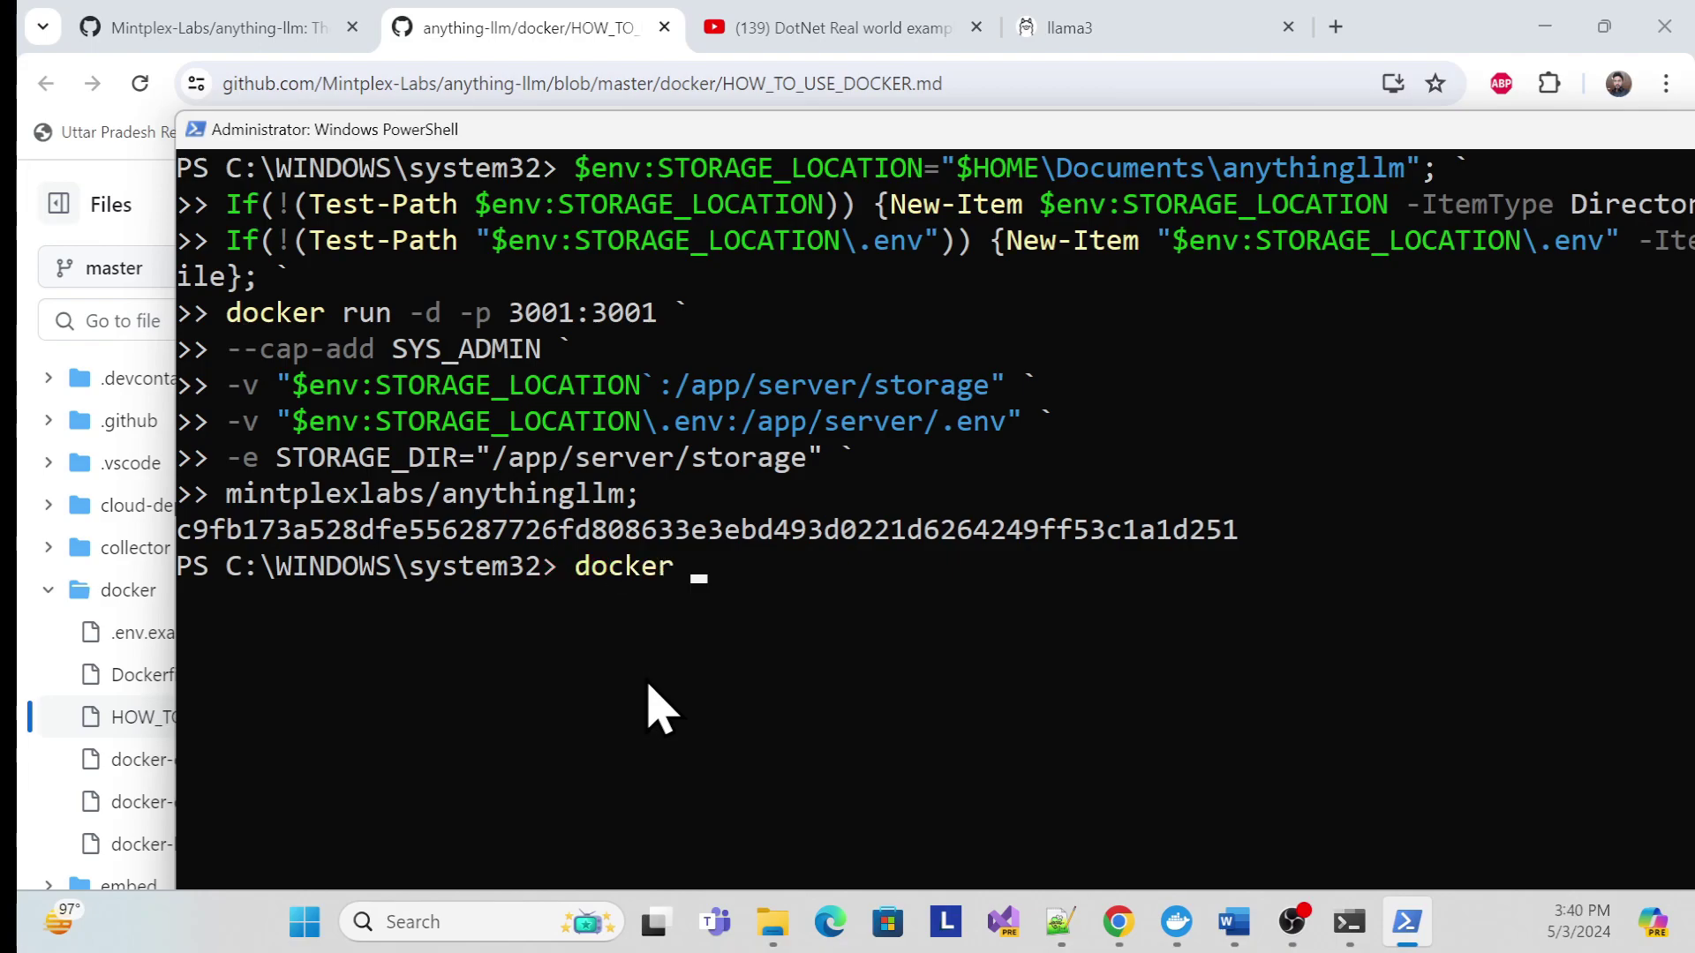
text(ocker ps)
key(Return)
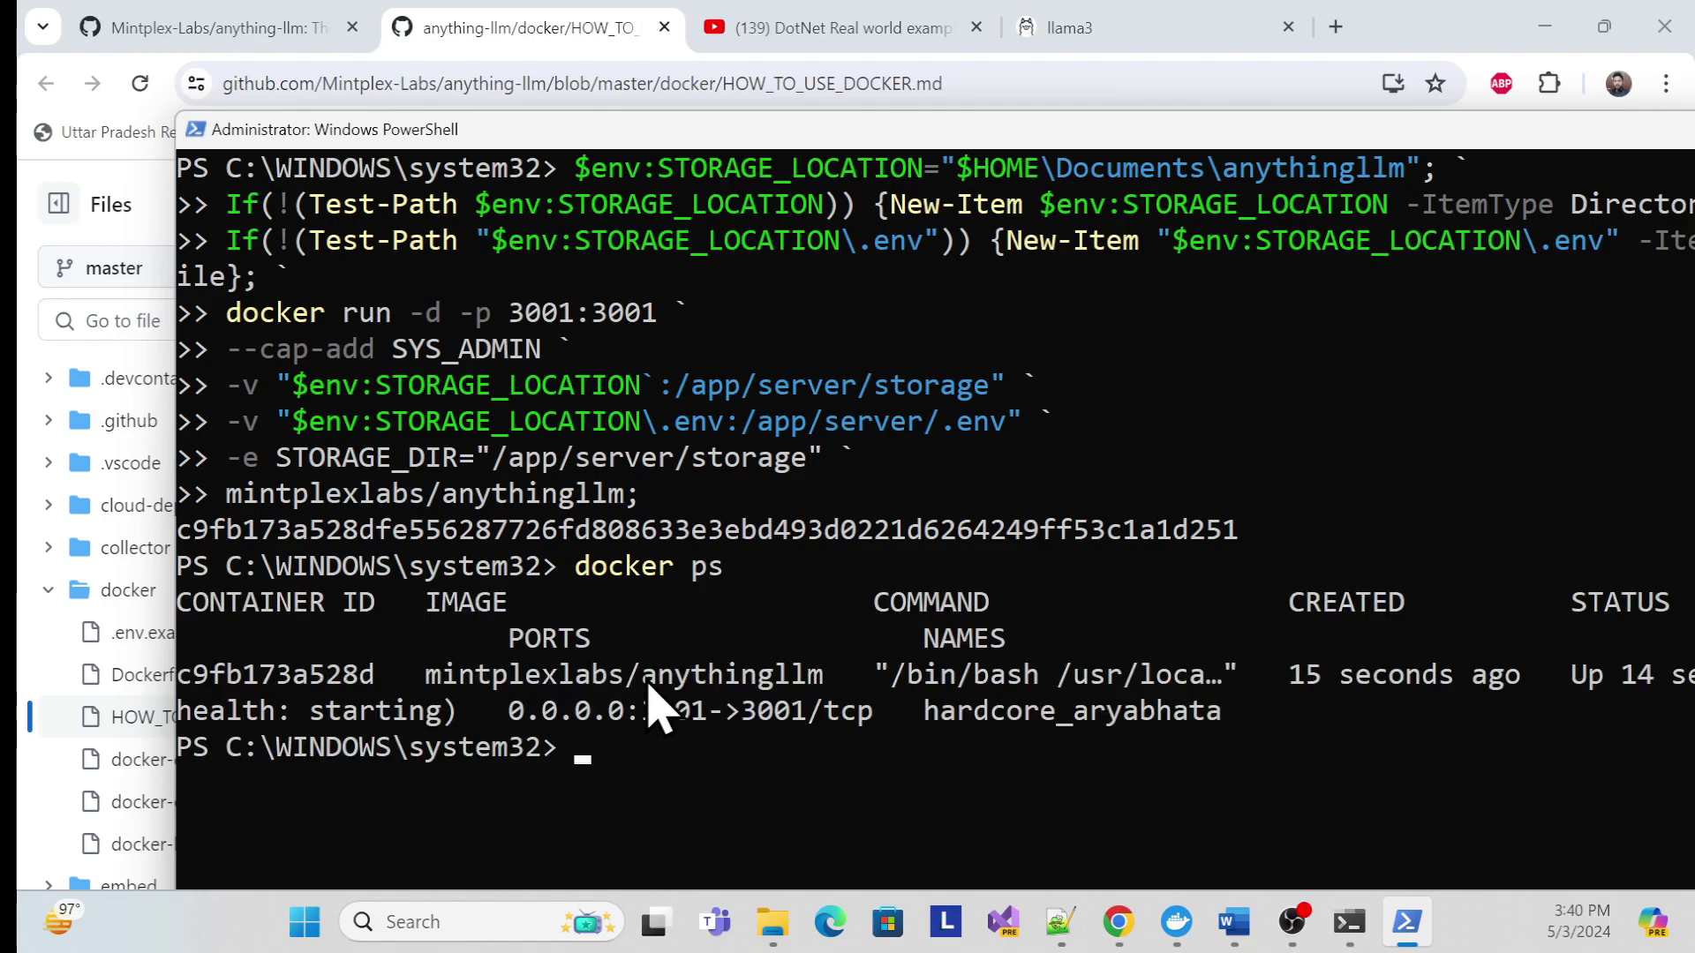
drag(1046, 133, 918, 74)
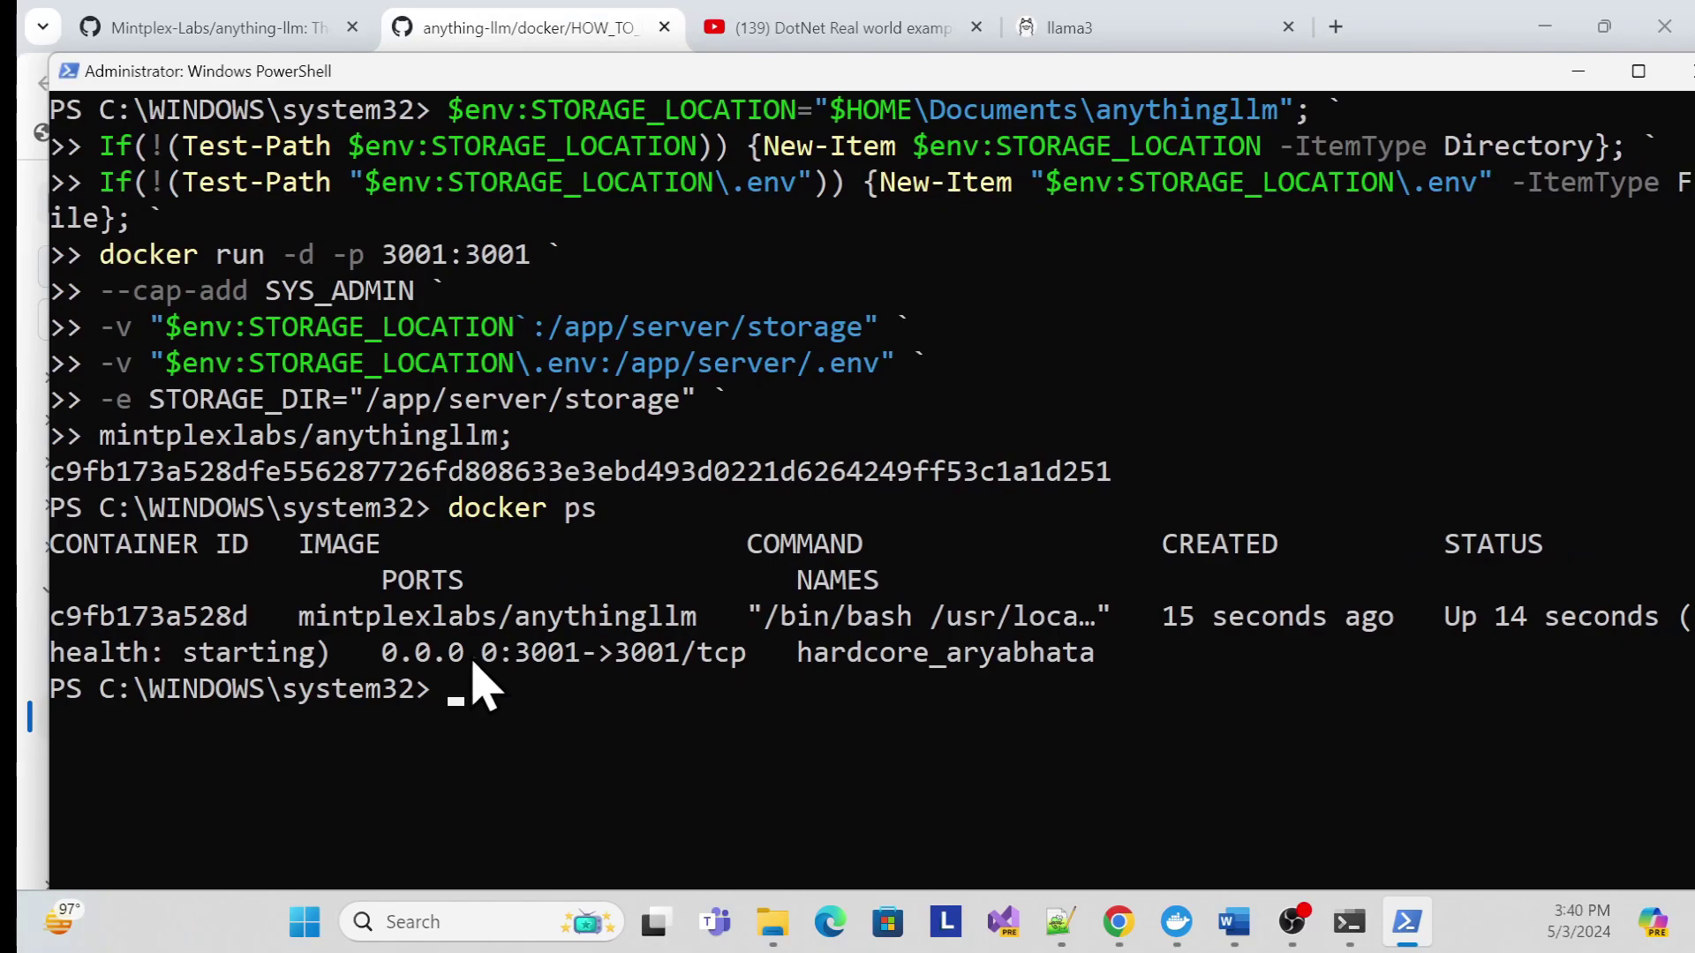
drag(367, 653, 667, 655)
Step: Load localhost:3001 in a new tab, then open and dismiss the New Workspace dialog
click(1342, 28)
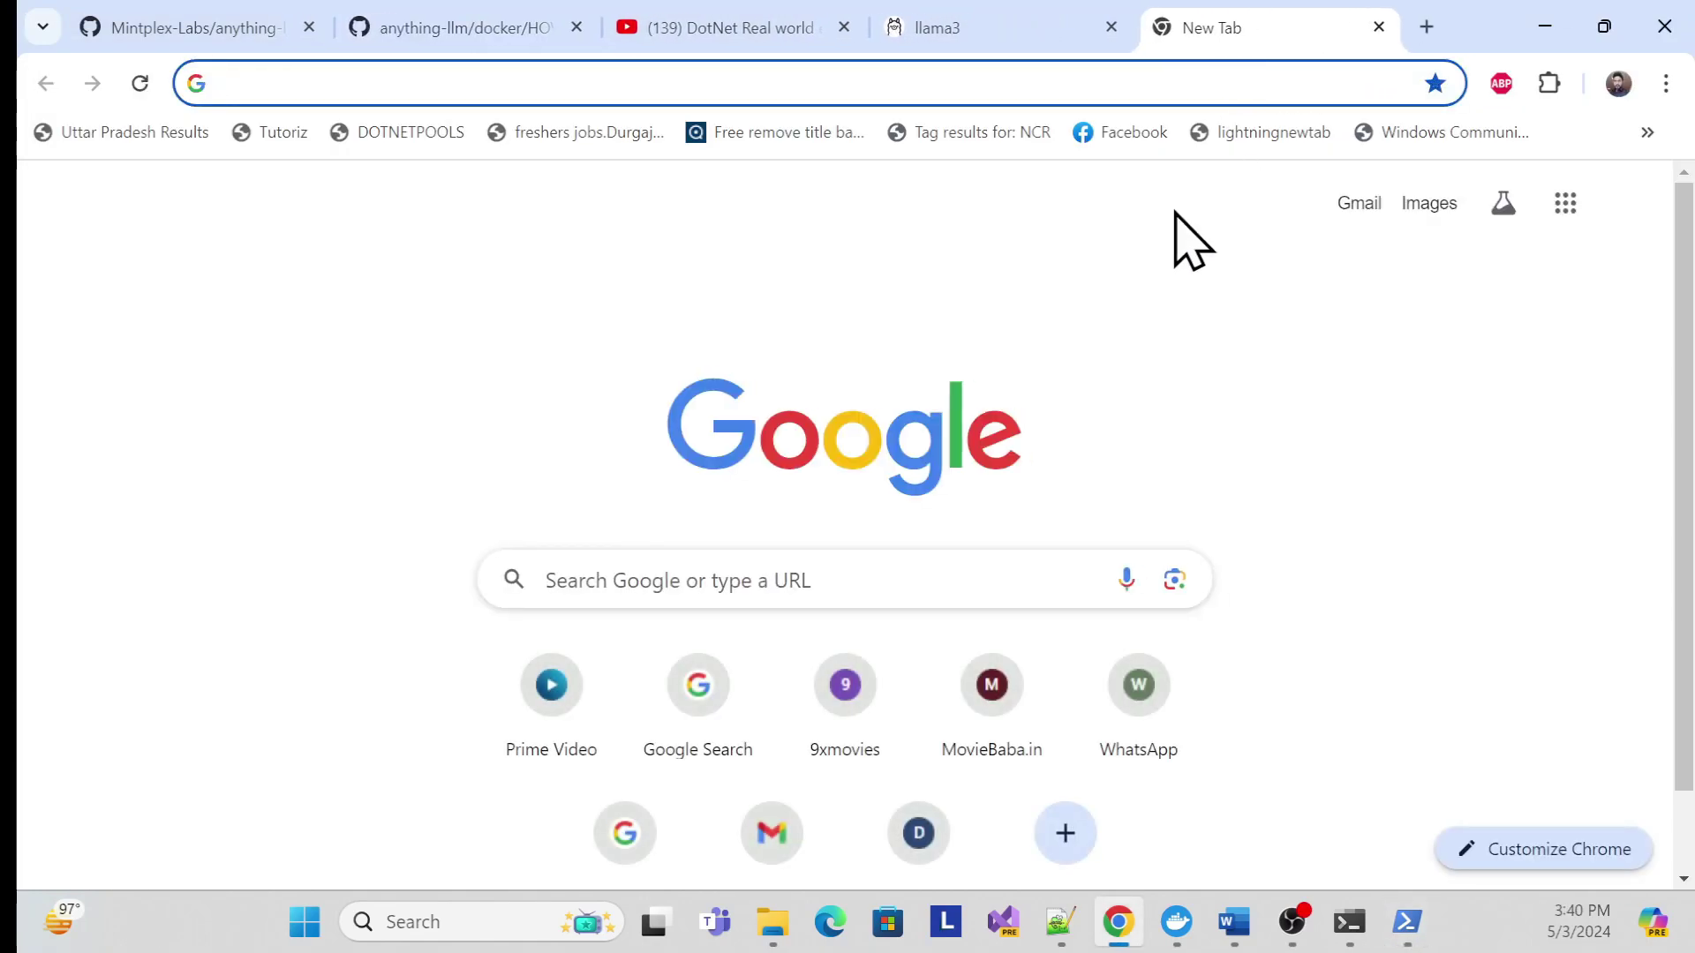
text(localhost:3001)
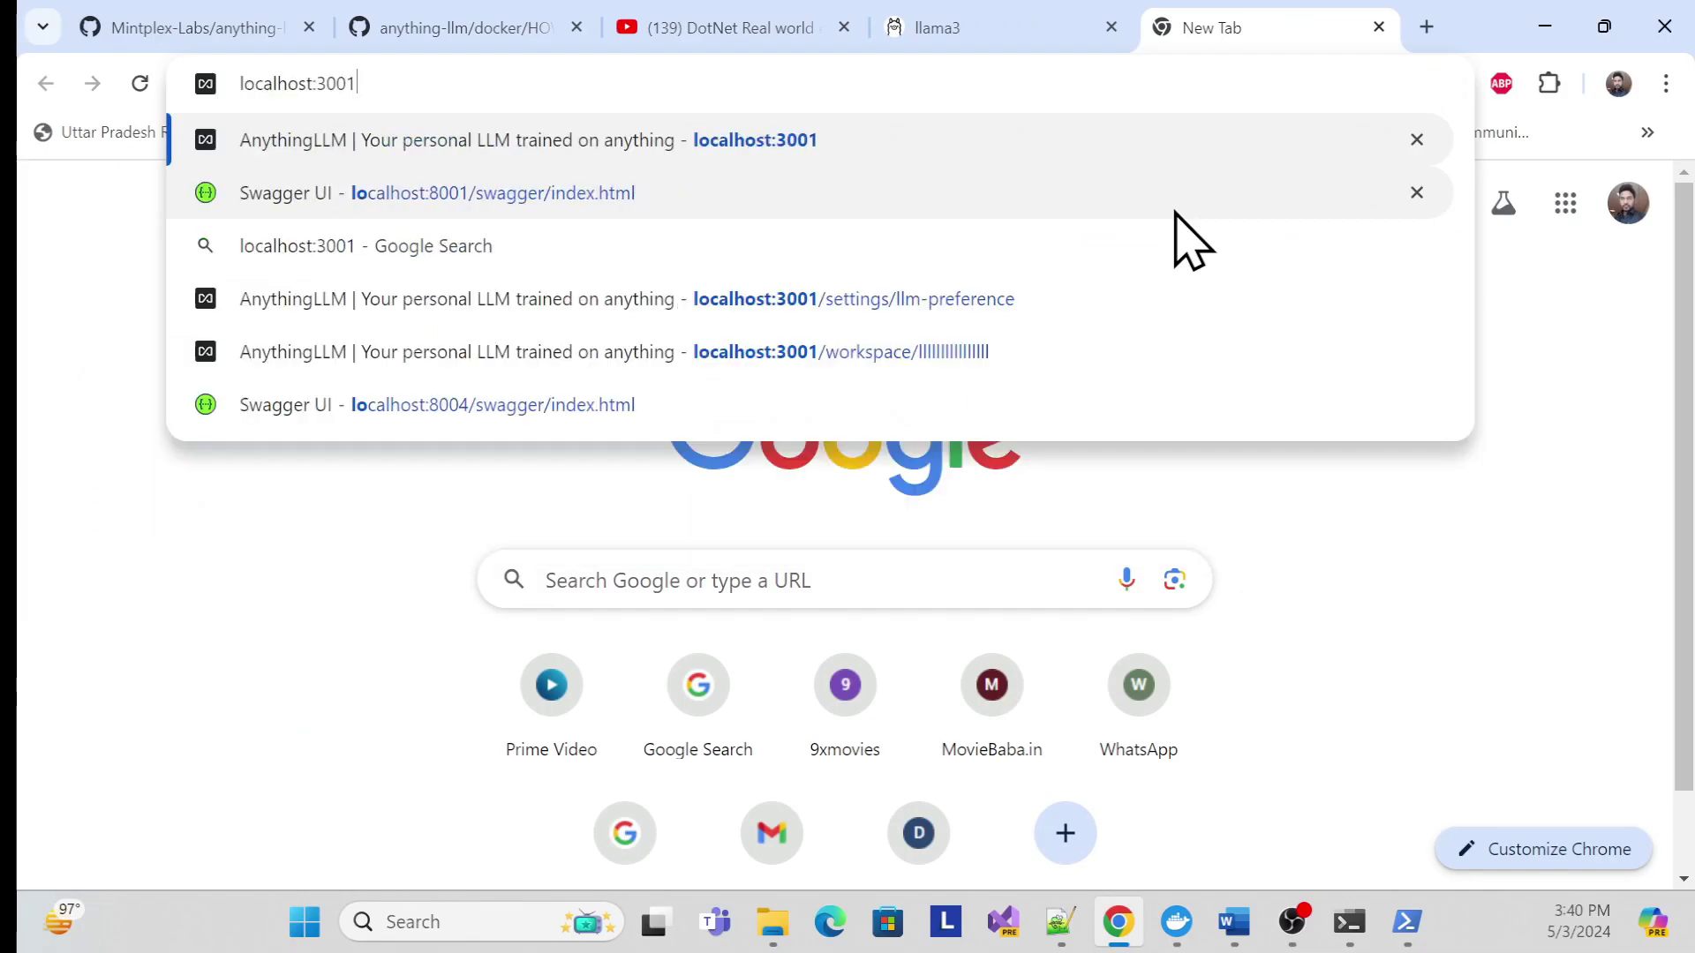
key(Return)
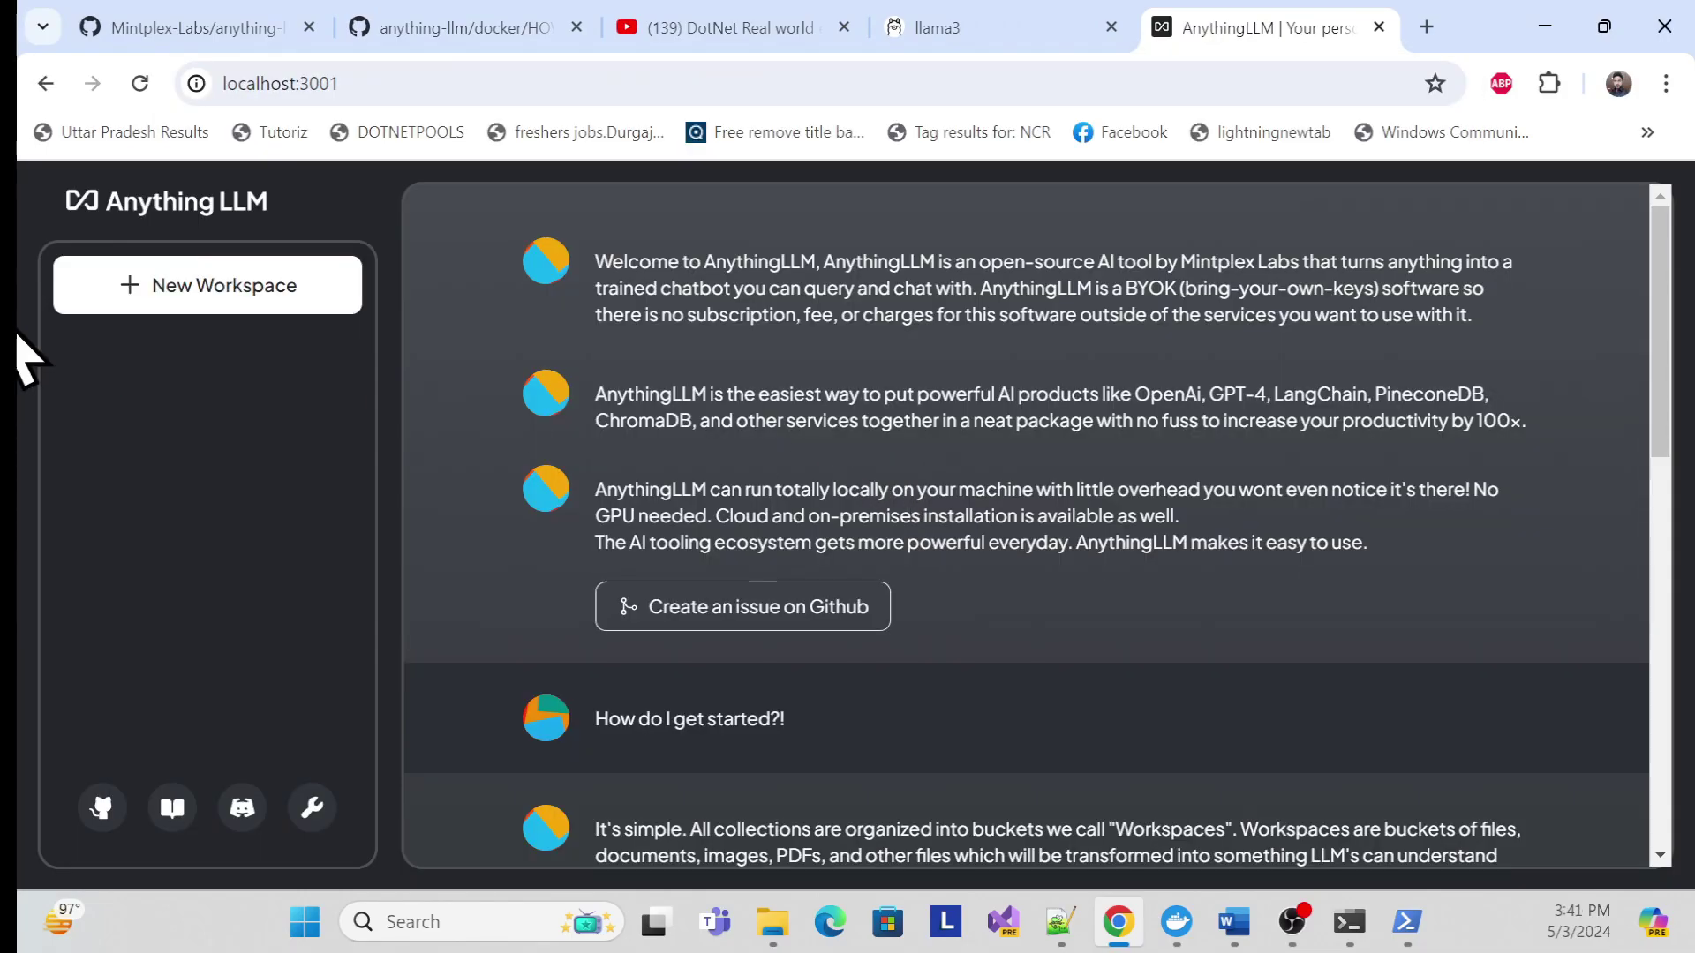
click(181, 292)
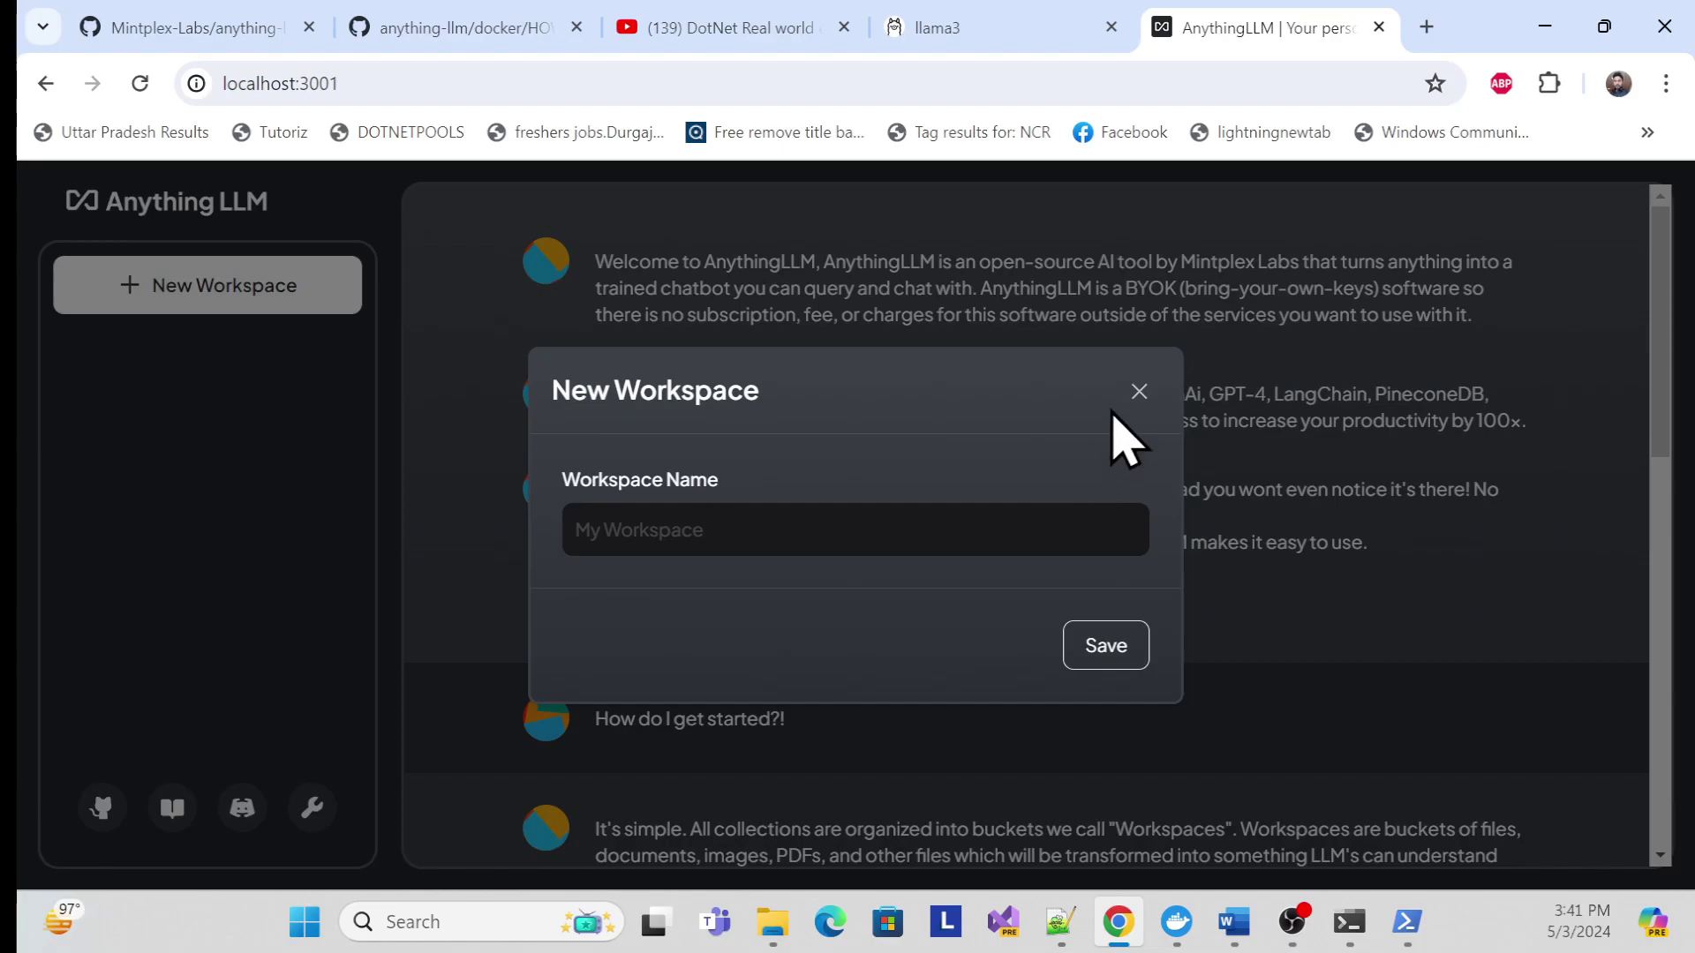
click(1139, 391)
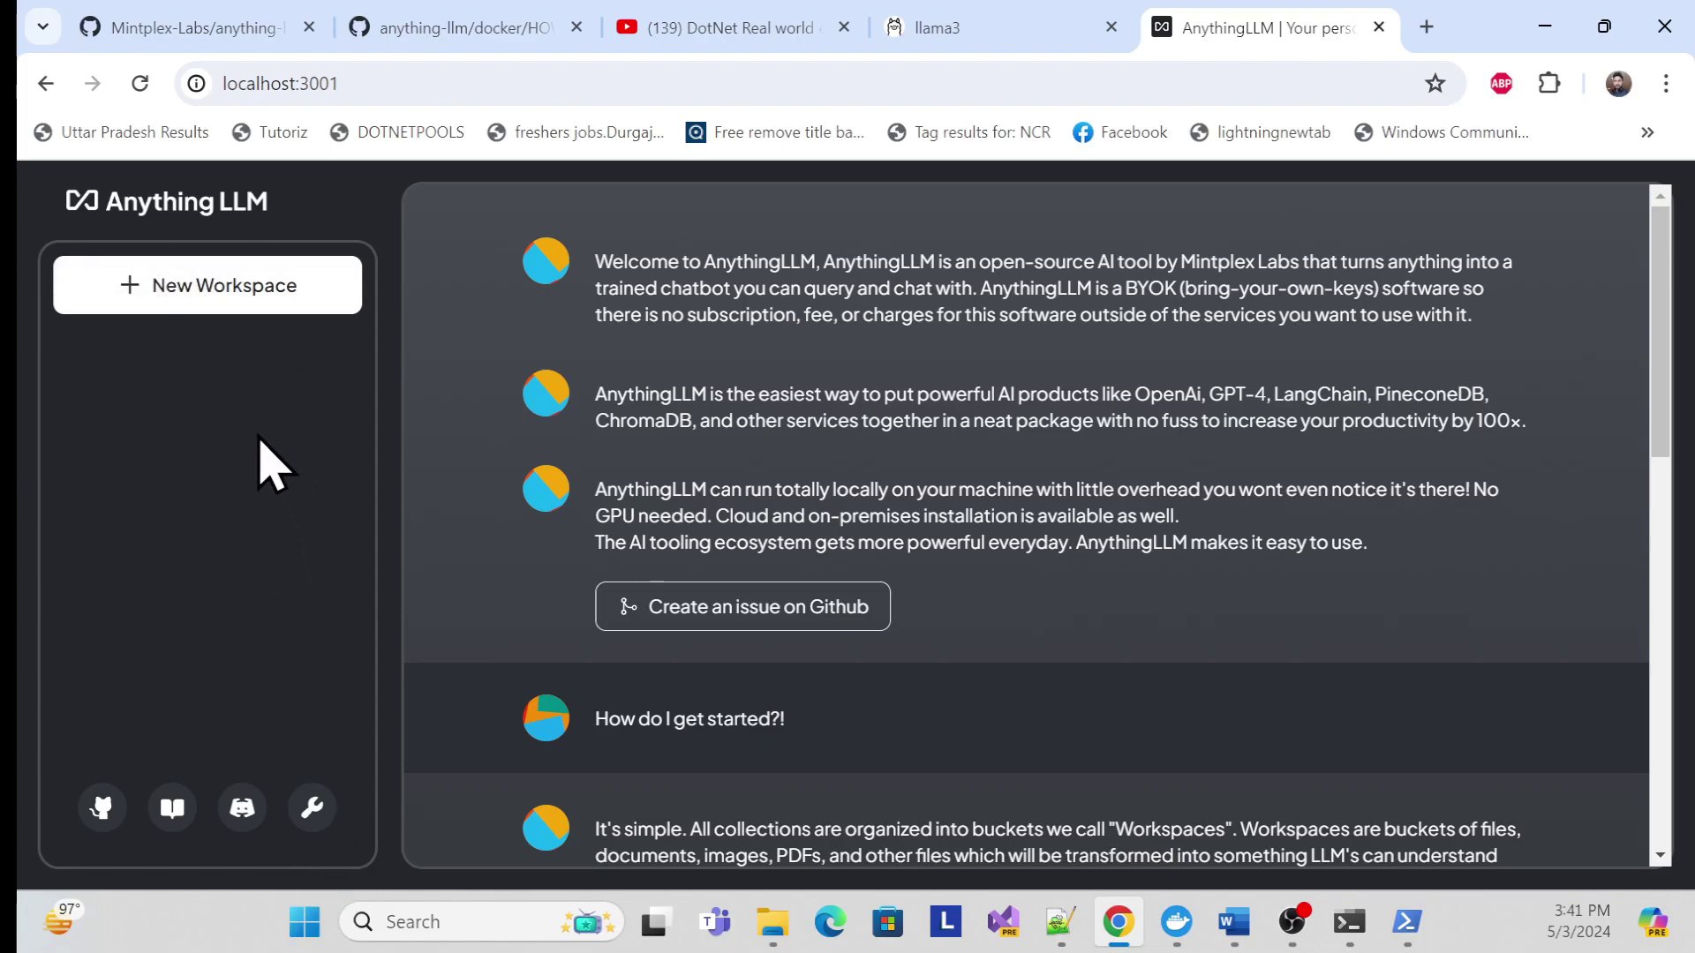
Step: Keep LanceDB as the vector database, then view LLM Preference showing Ollama with llama3:8b
click(311, 809)
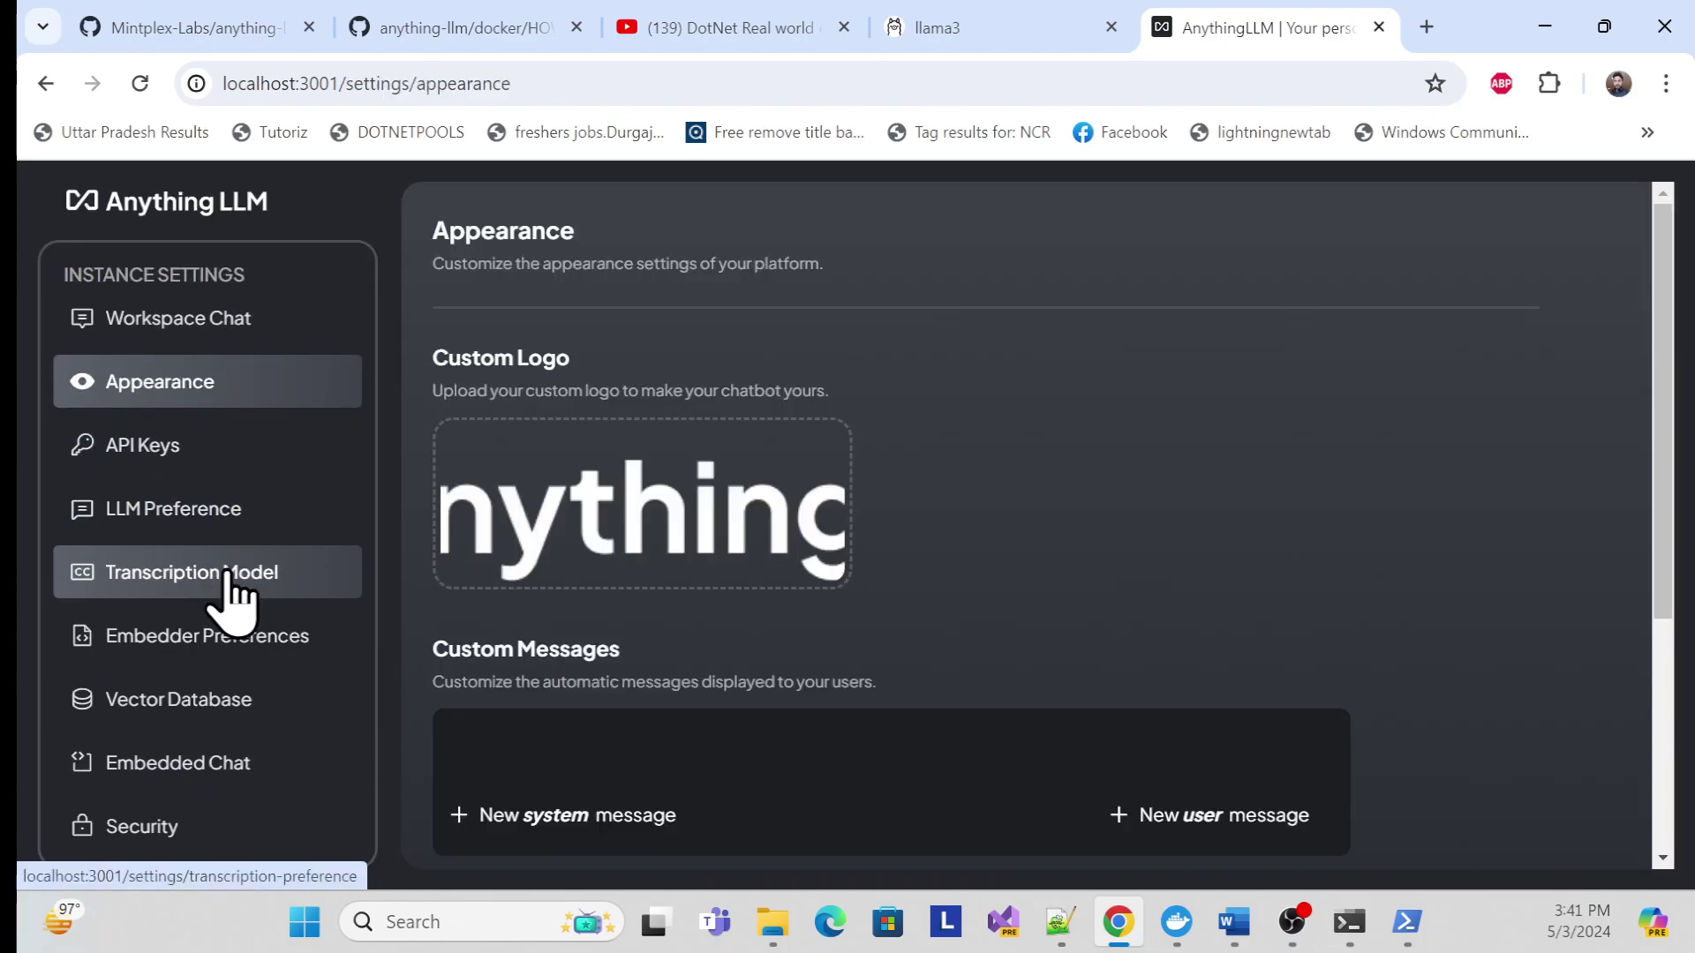
scroll(225, 618, down, 3)
scroll(237, 640, up, 3)
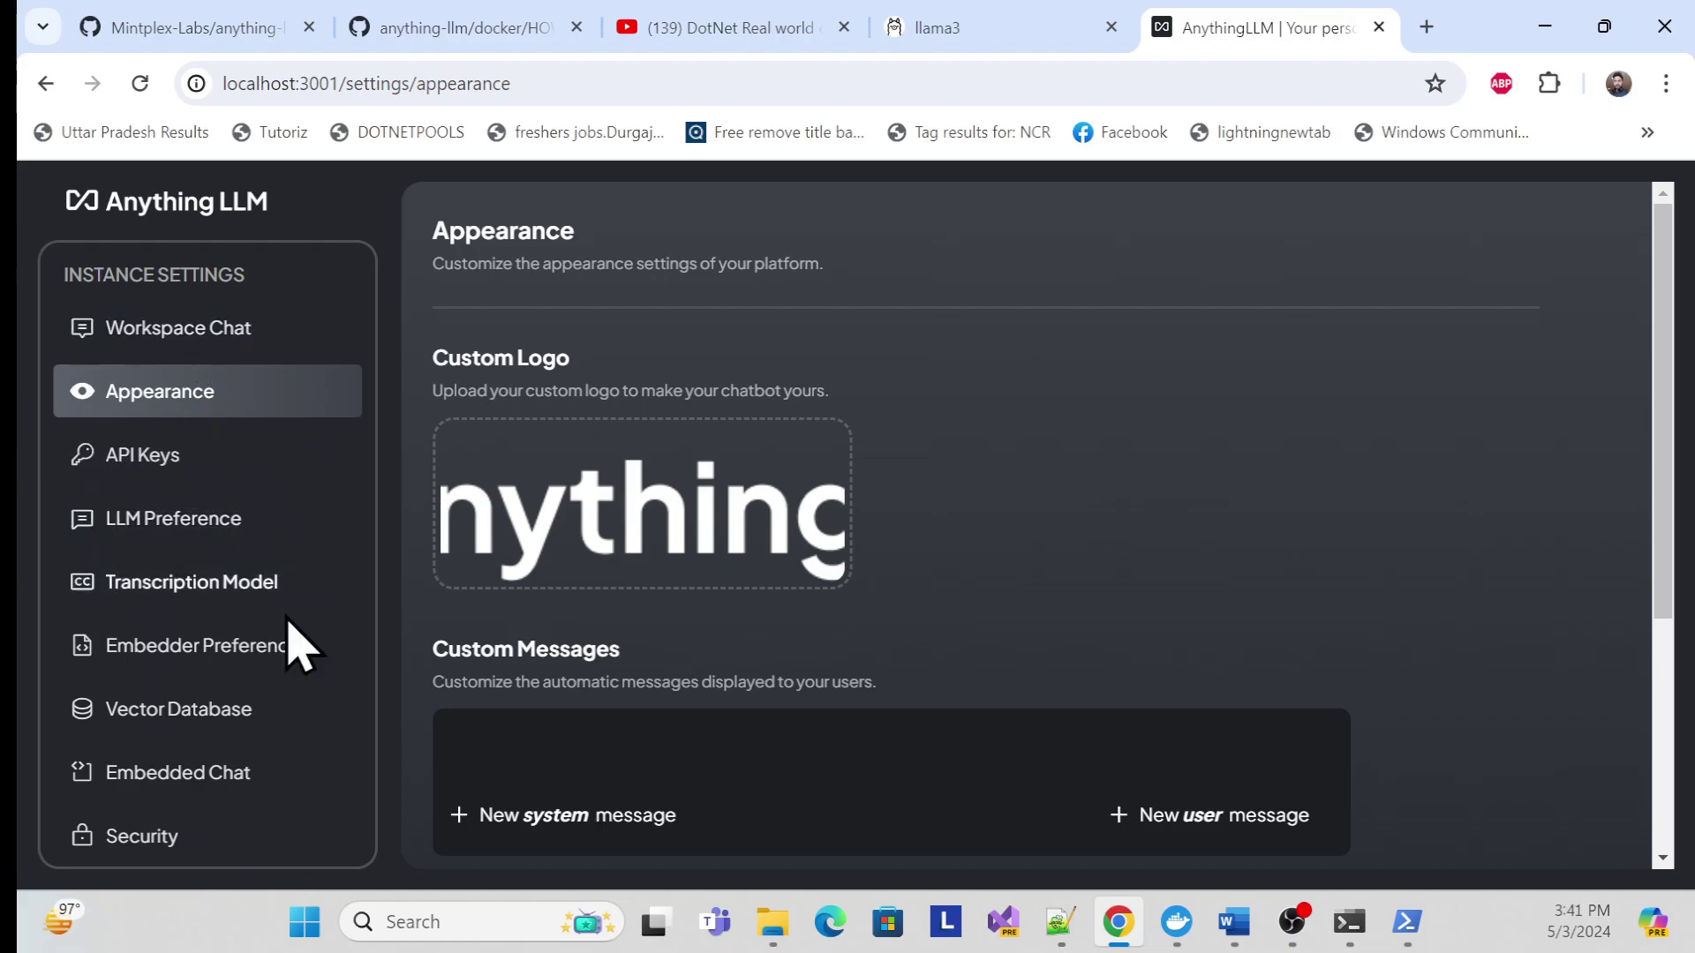
click(205, 720)
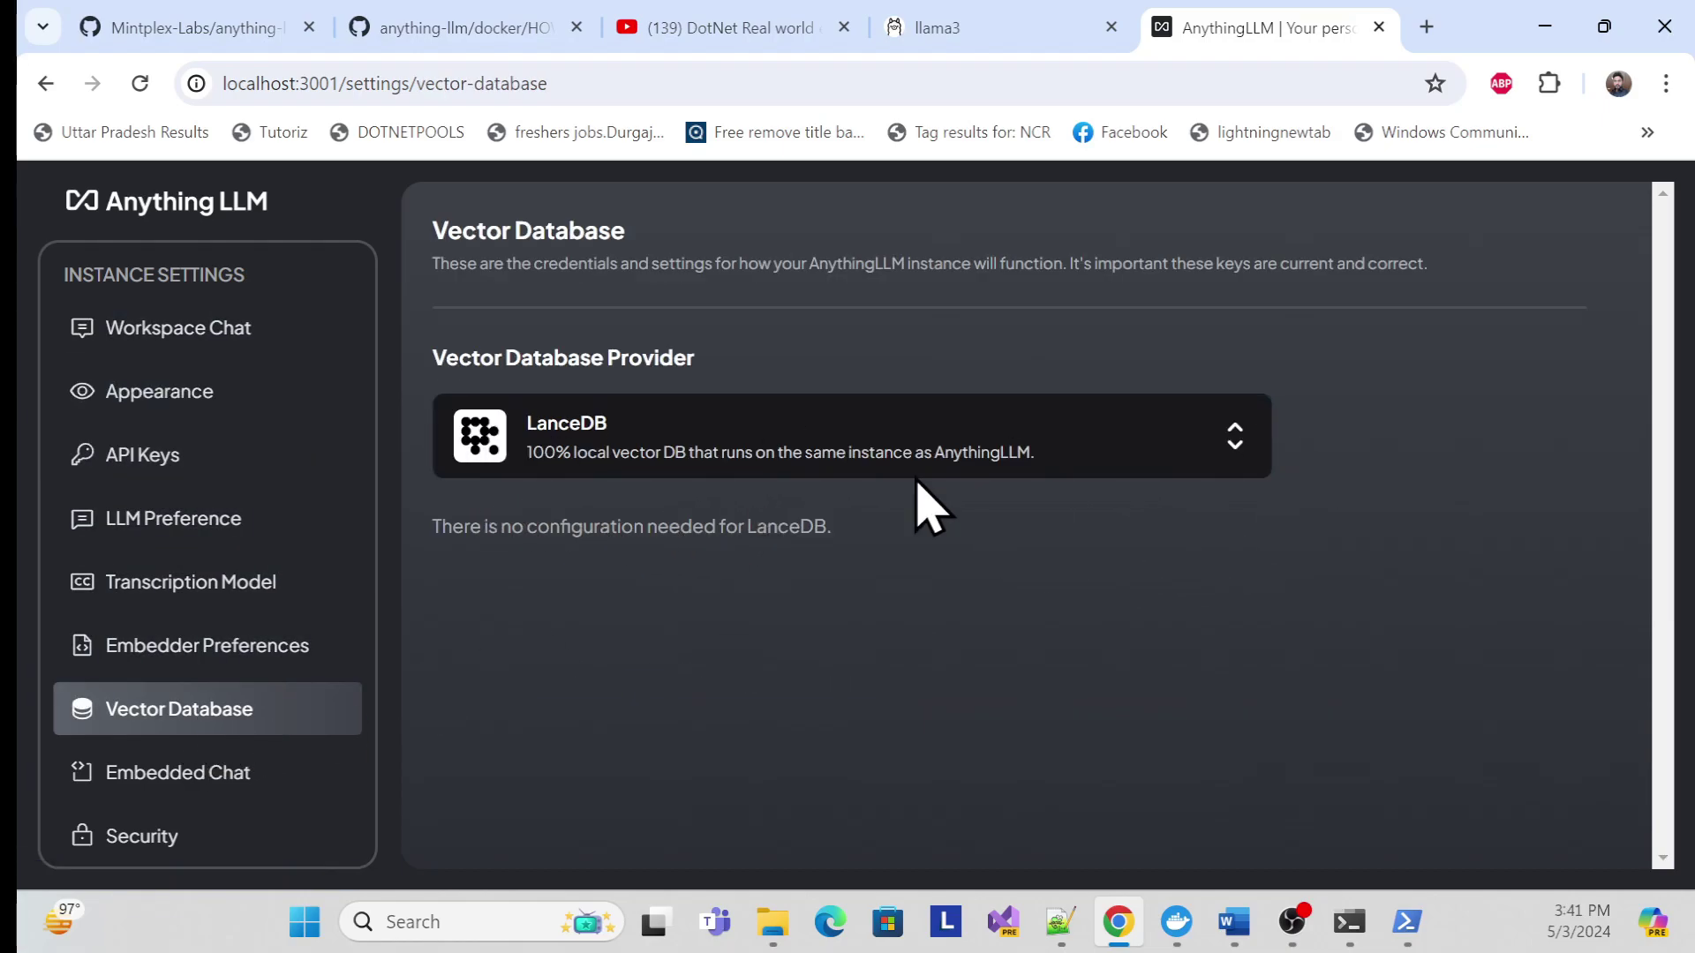
click(776, 454)
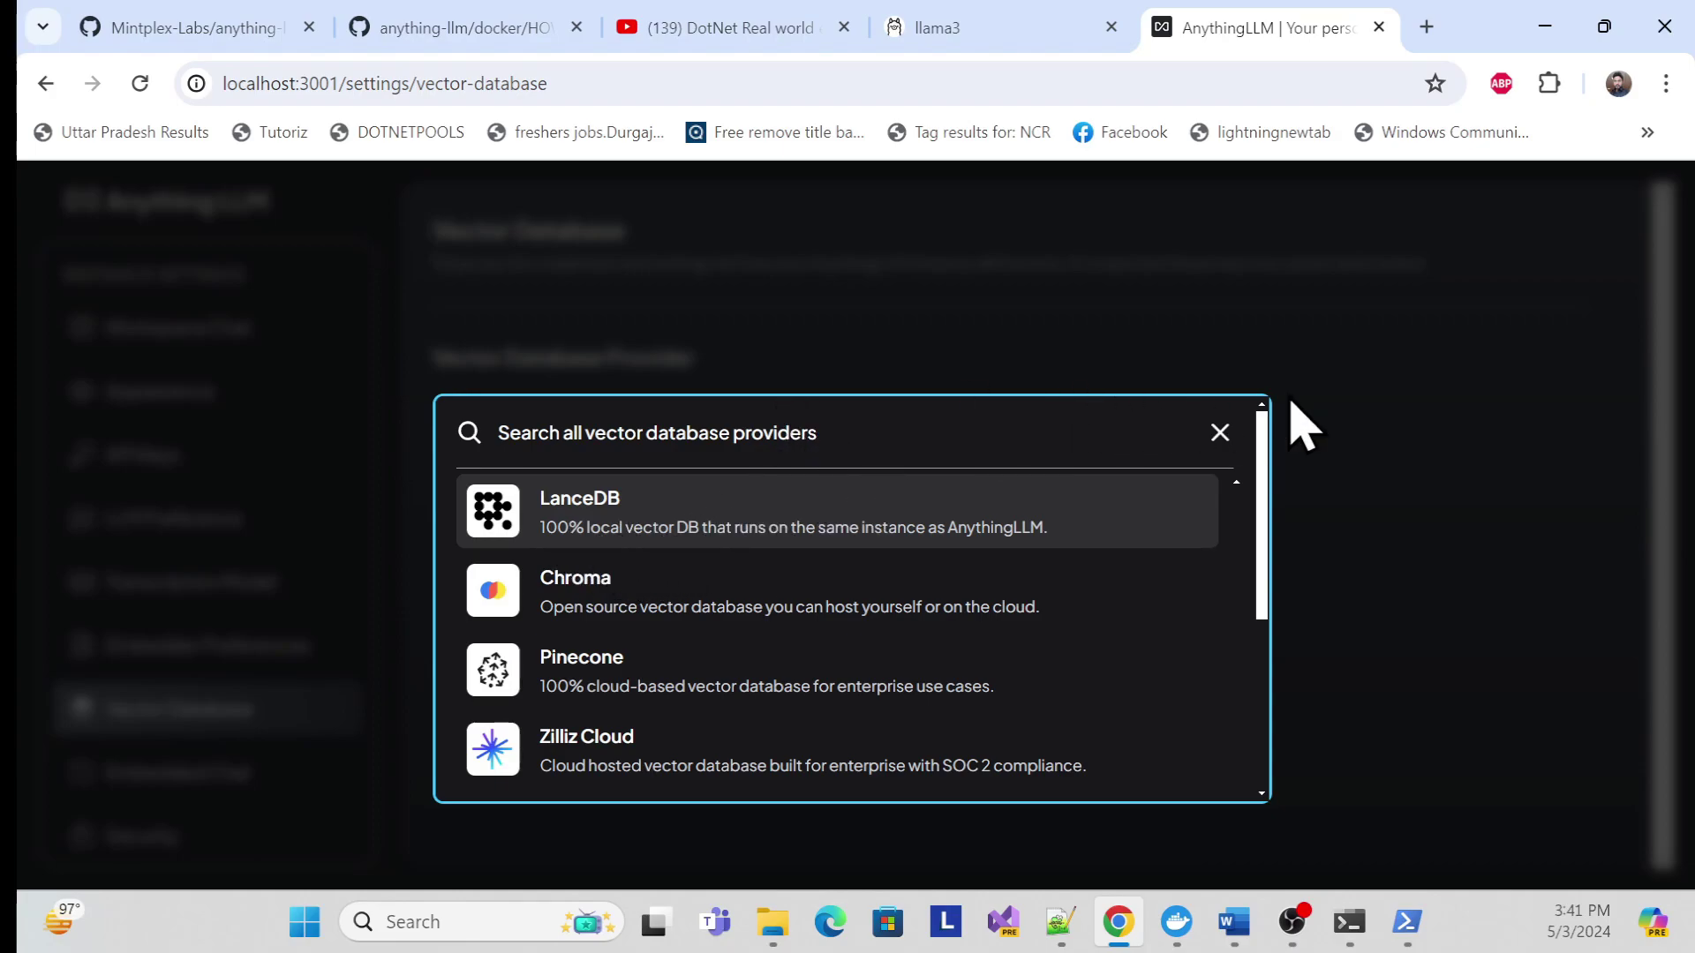
click(1490, 488)
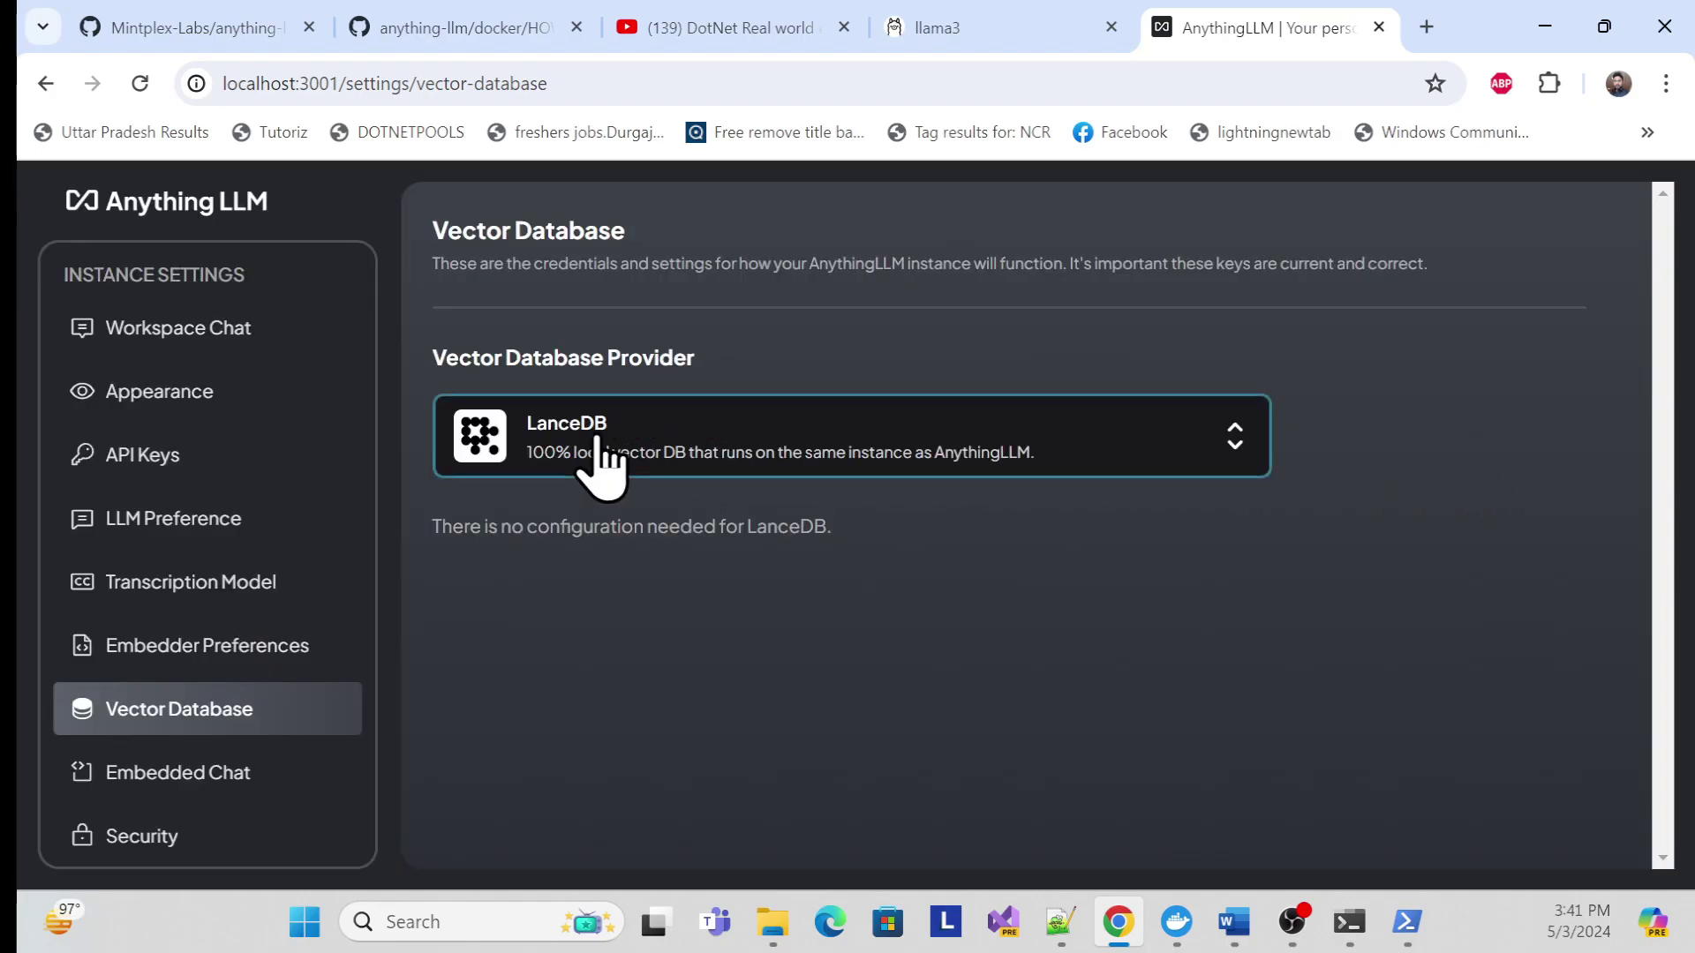
drag(459, 358, 742, 382)
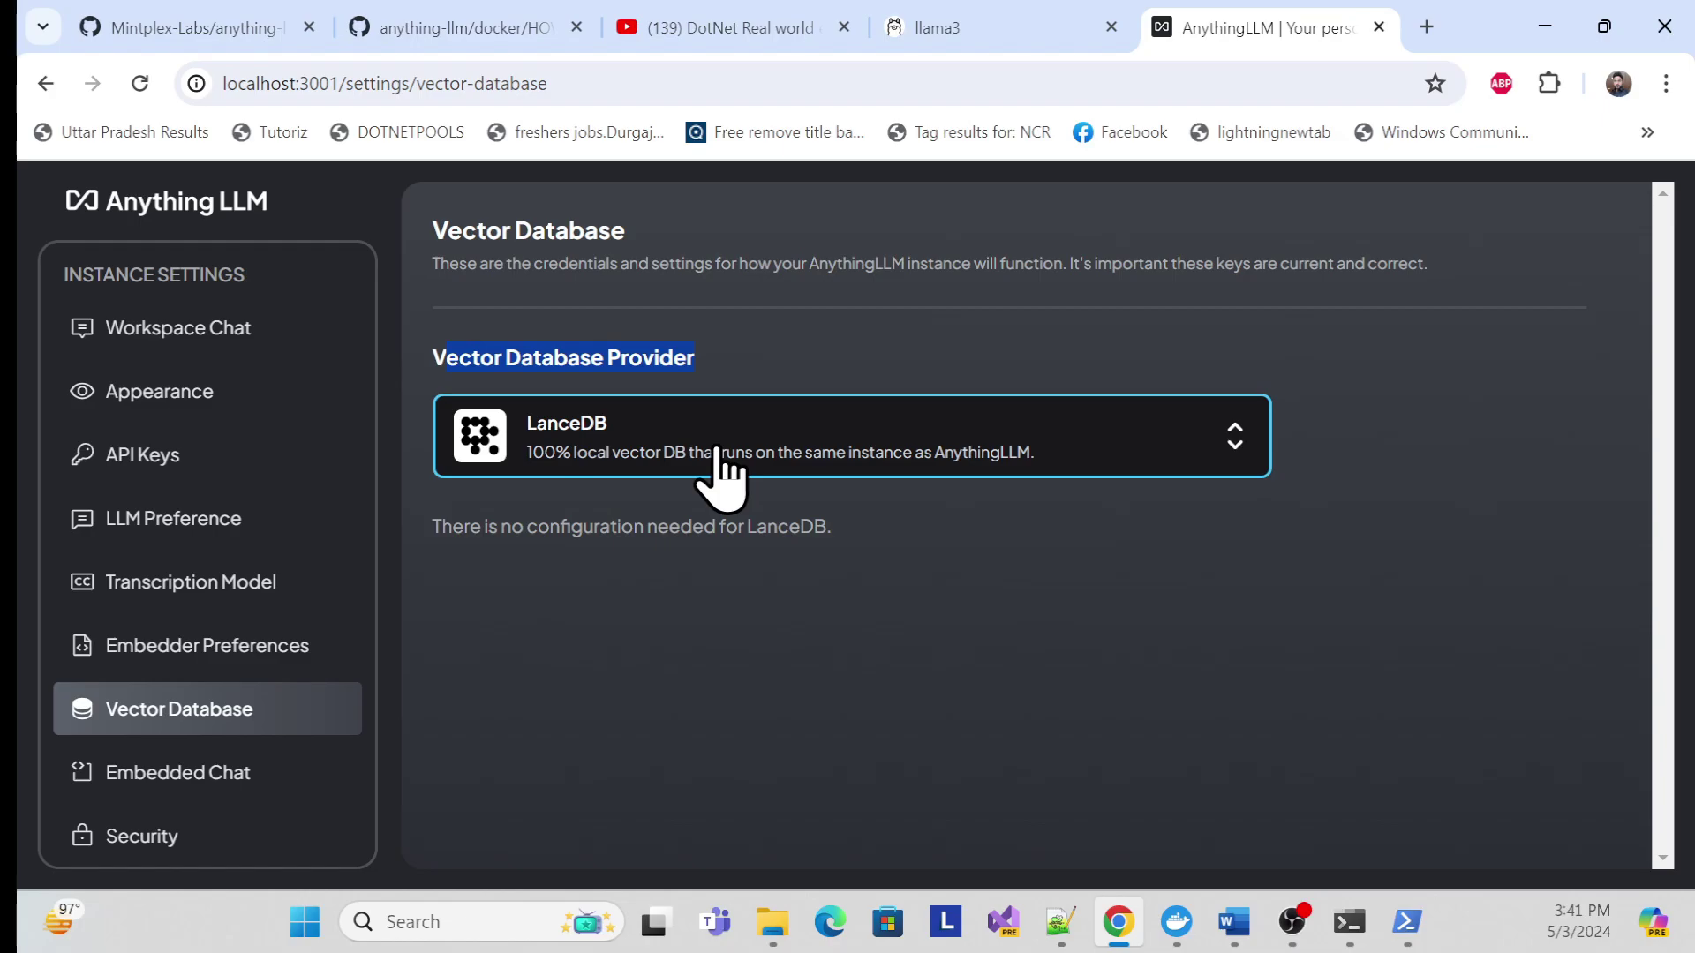
click(265, 388)
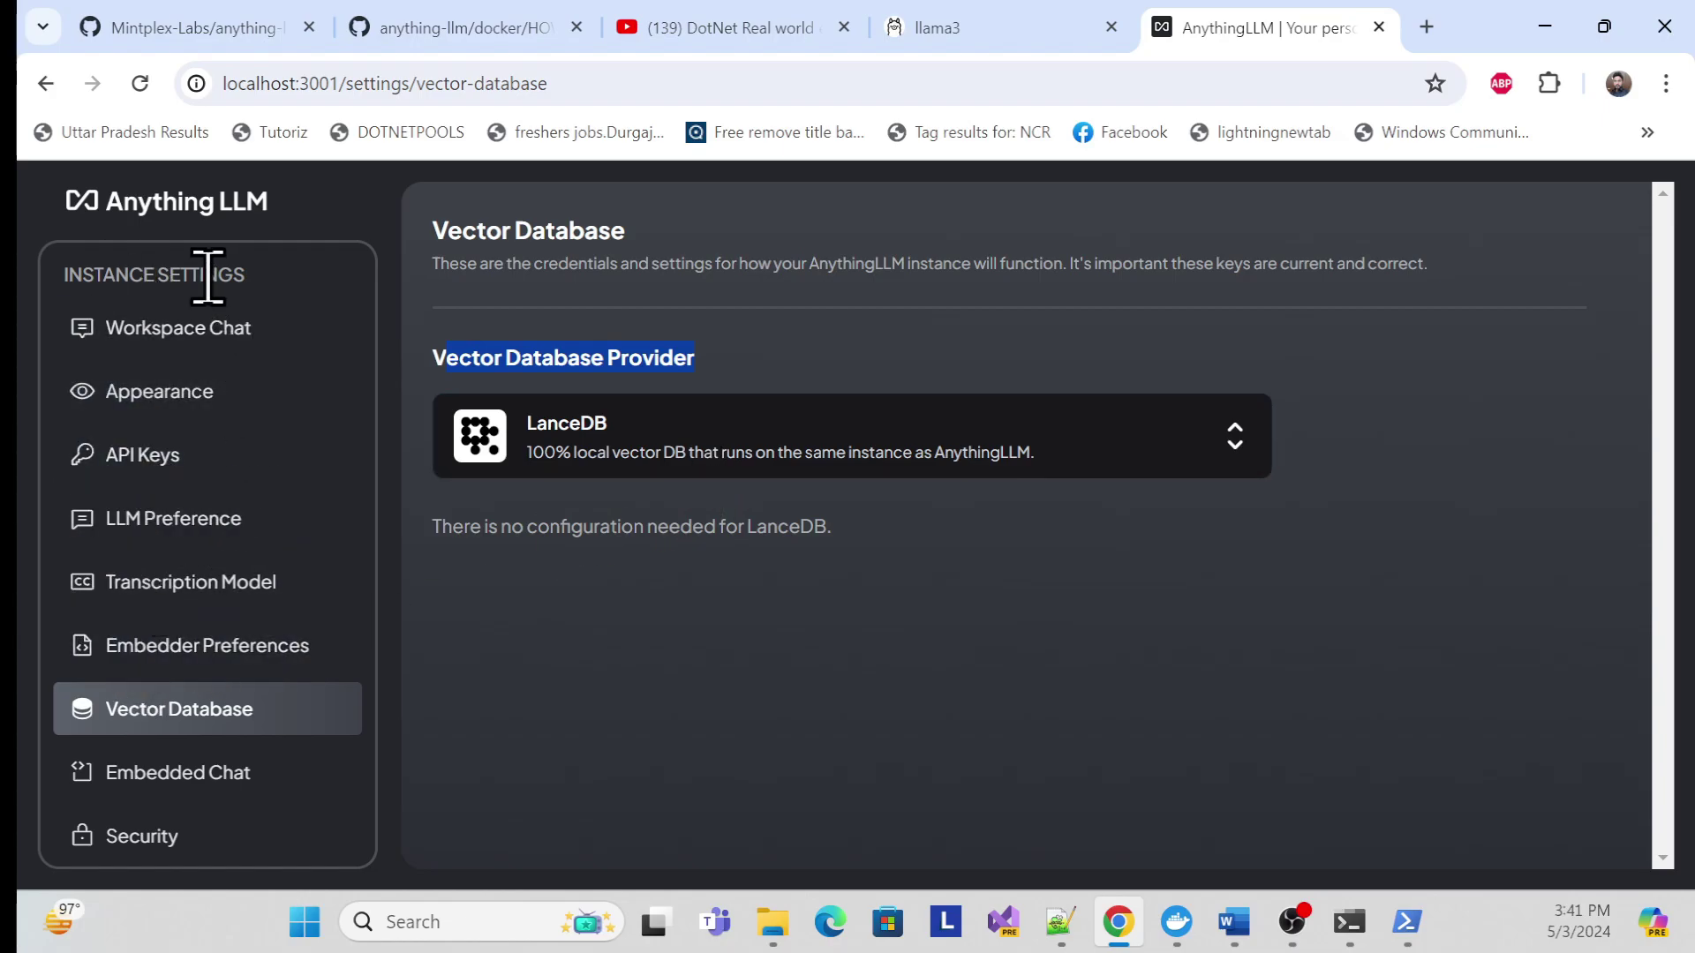
click(174, 543)
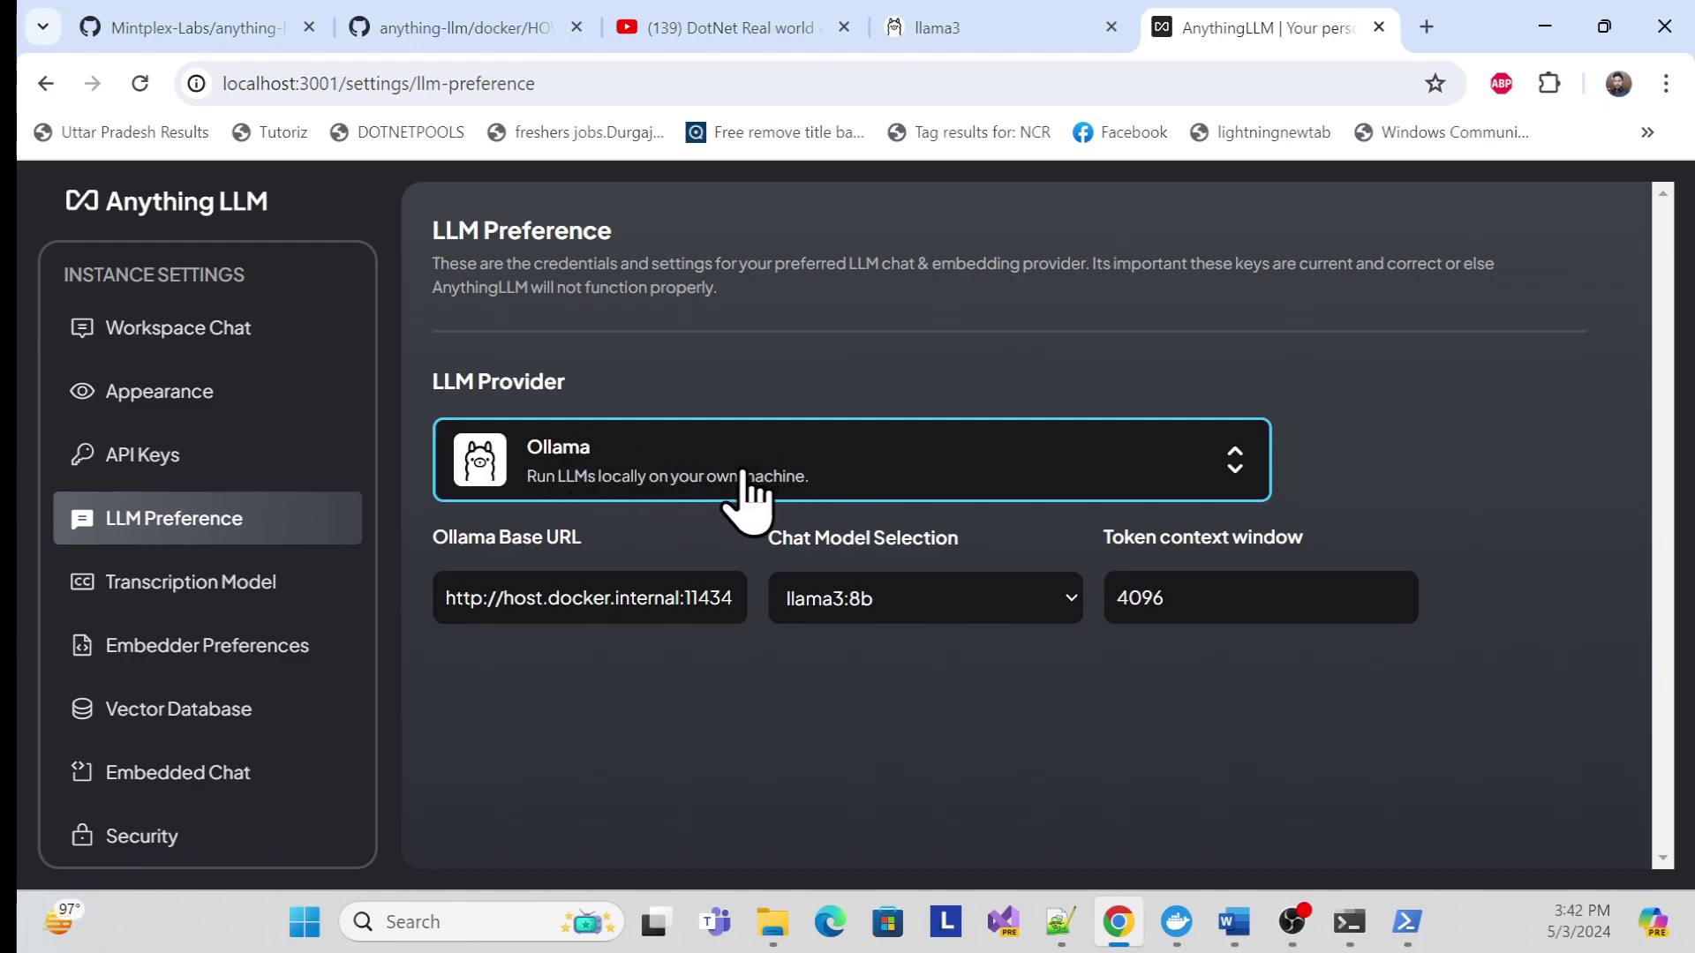
click(684, 490)
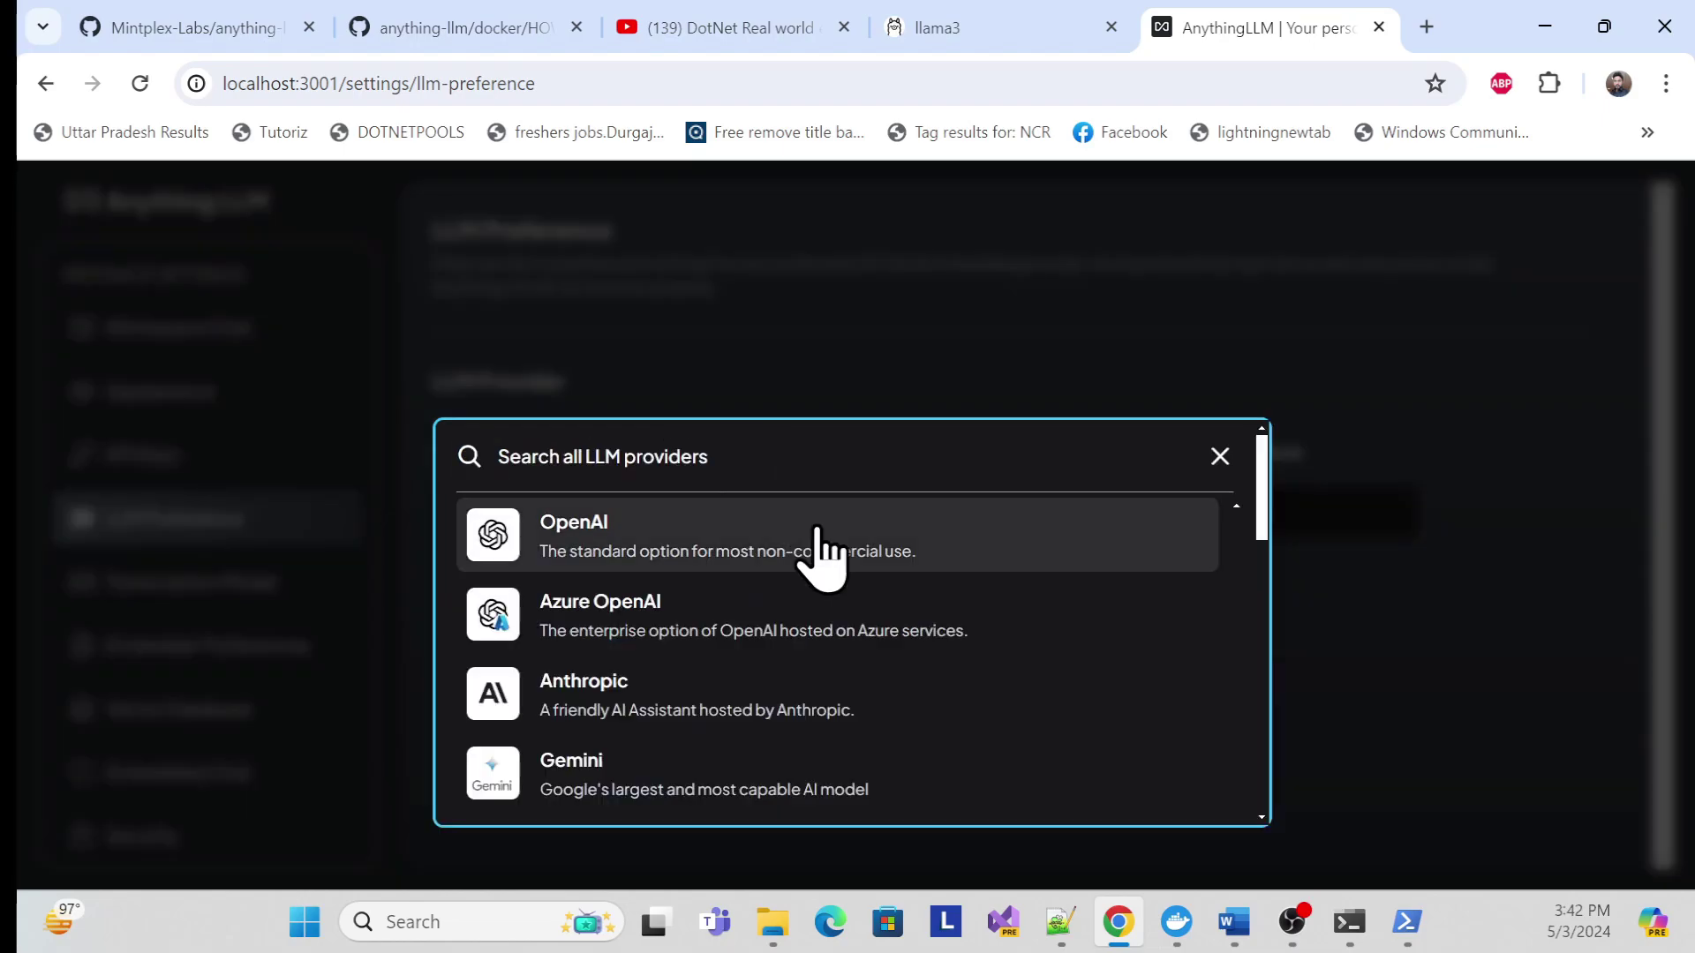
scroll(720, 671, down, 5)
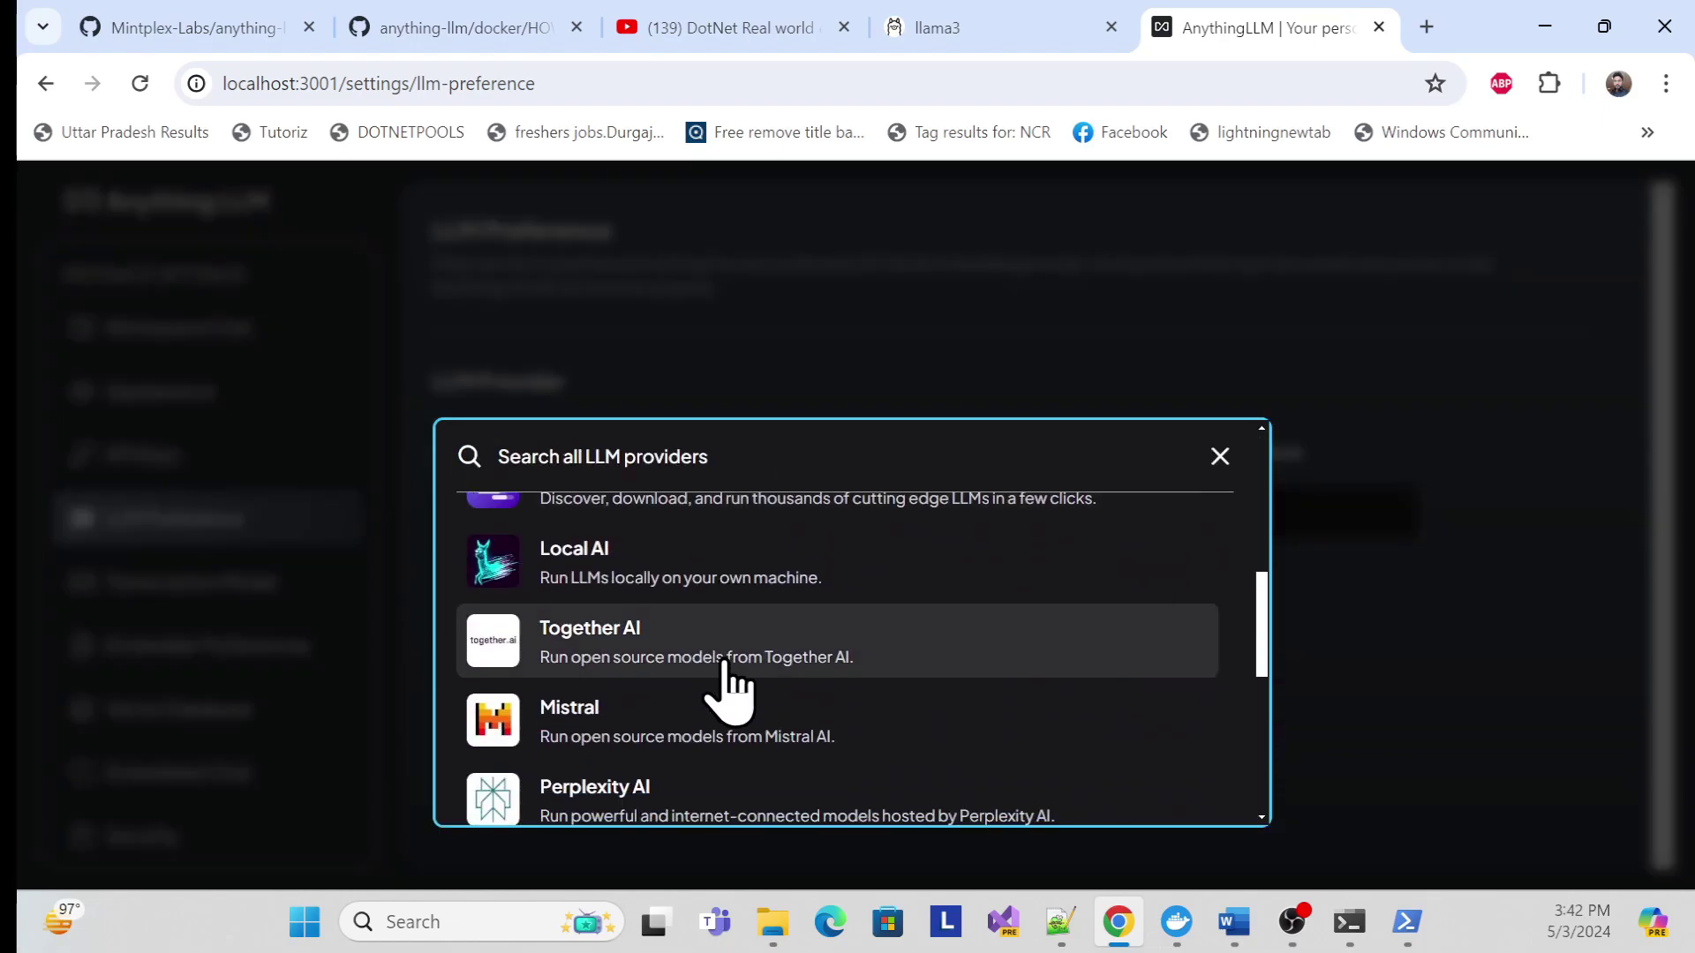
scroll(719, 680, up, 5)
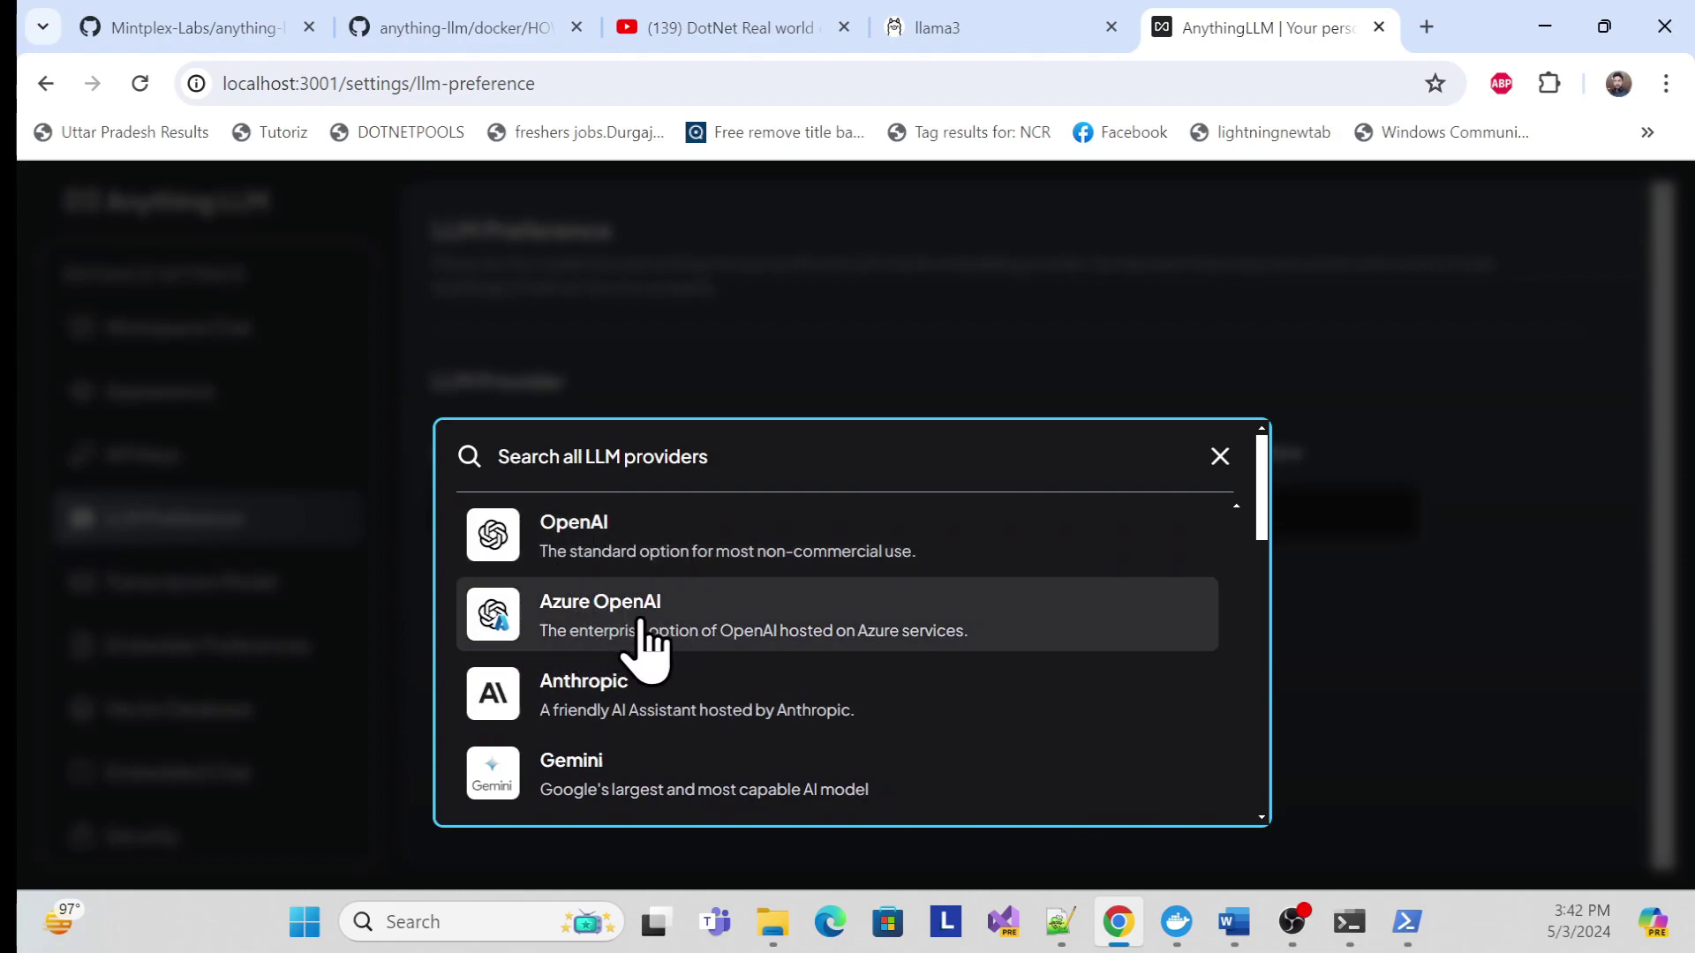
scroll(773, 653, down, 3)
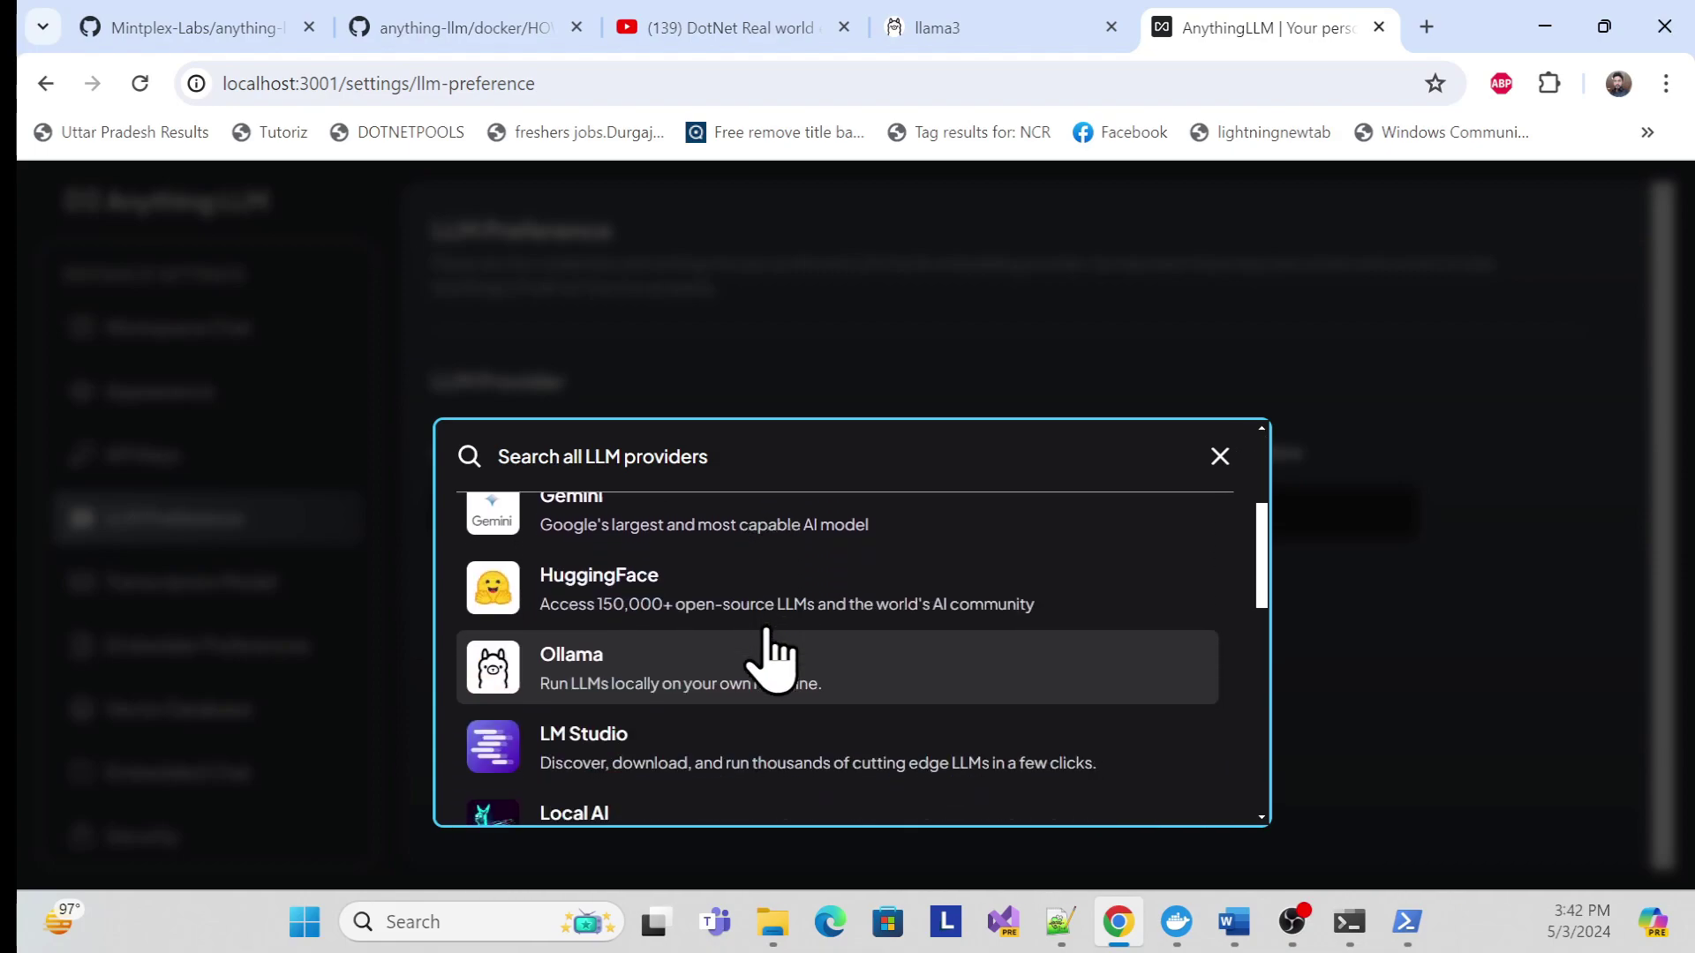
scroll(772, 654, down, 1)
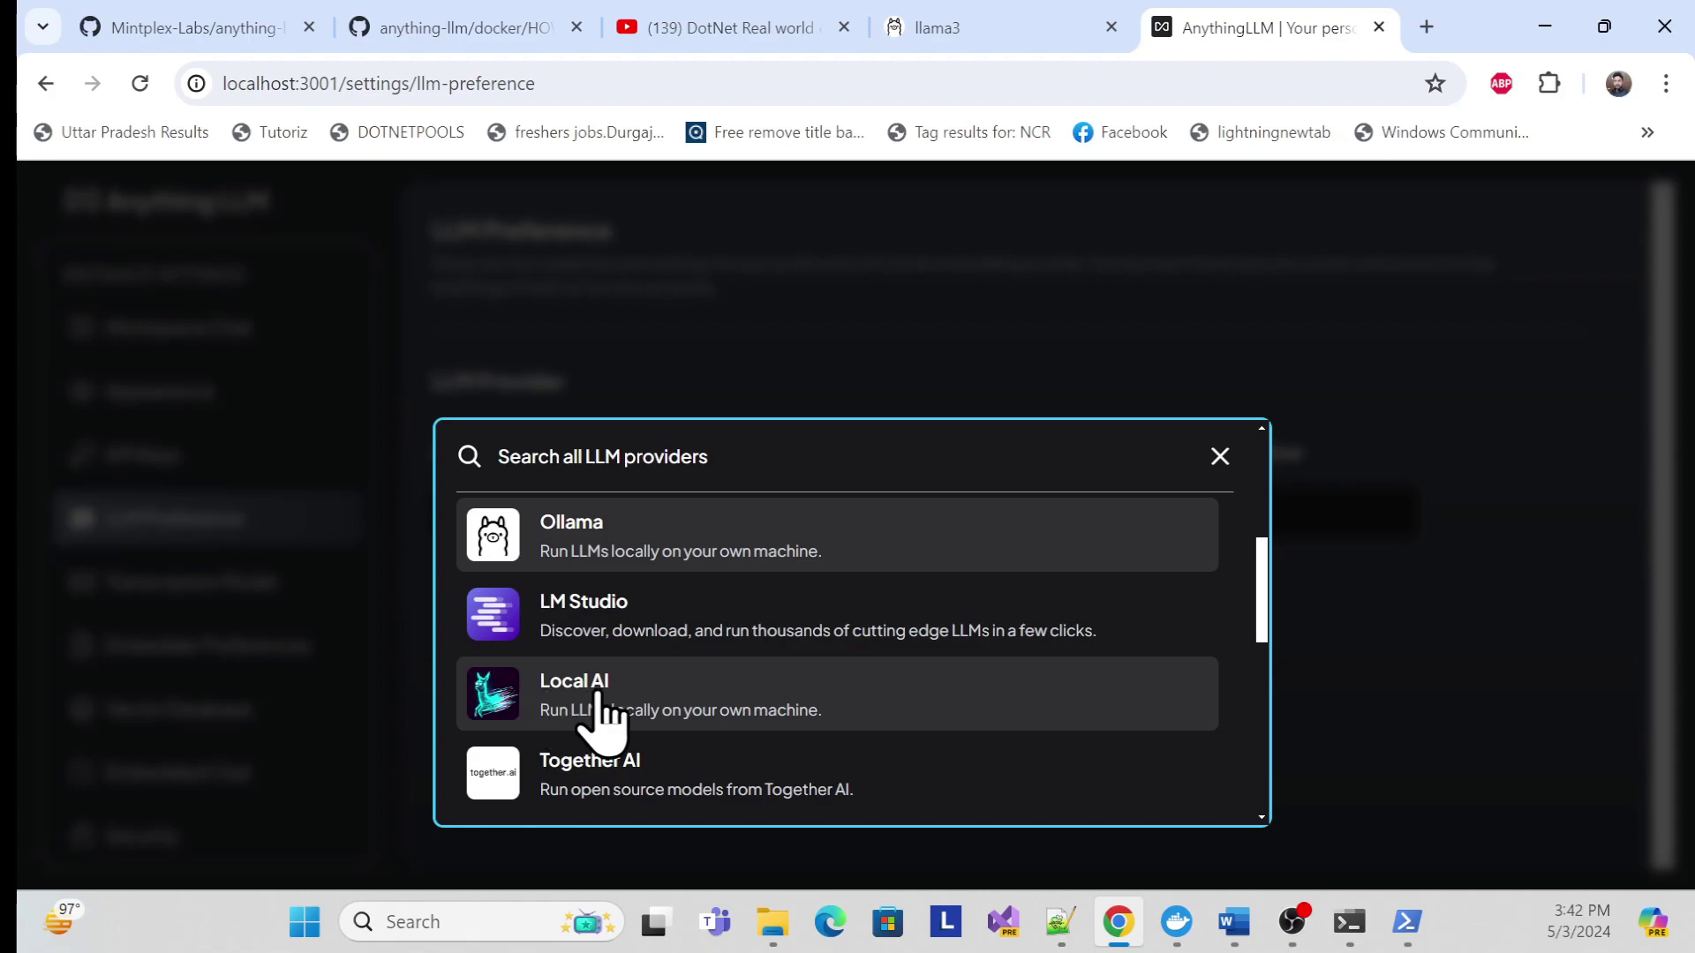
scroll(704, 719, down, 1)
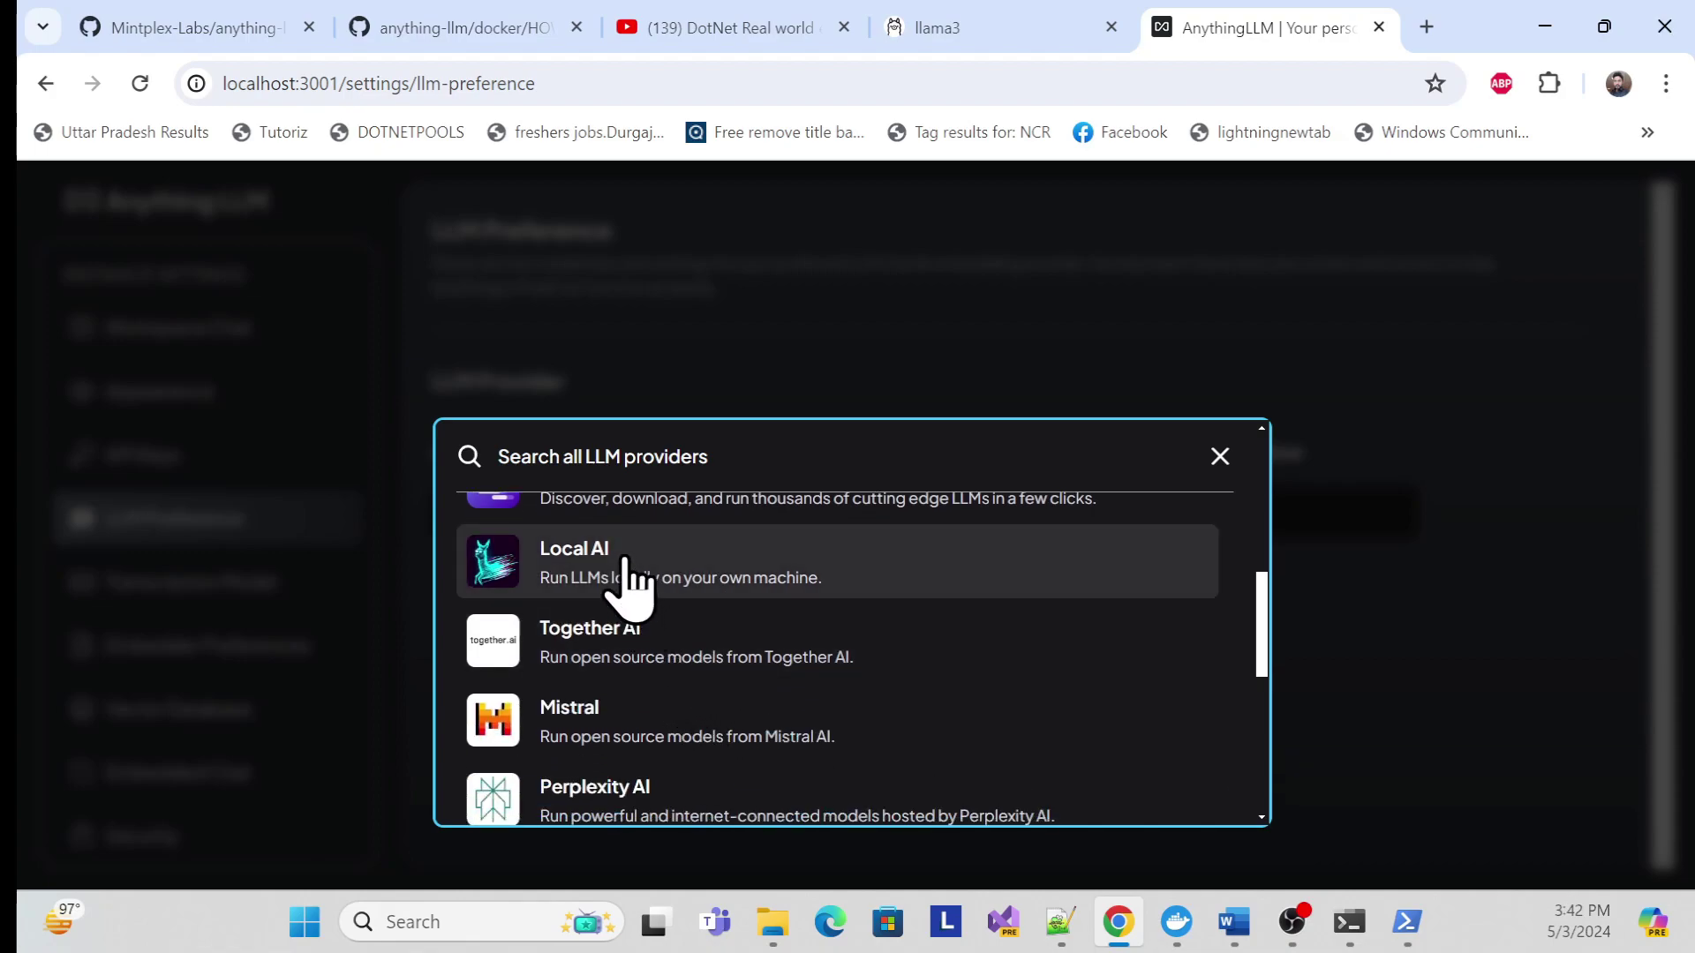
scroll(662, 688, down, 4)
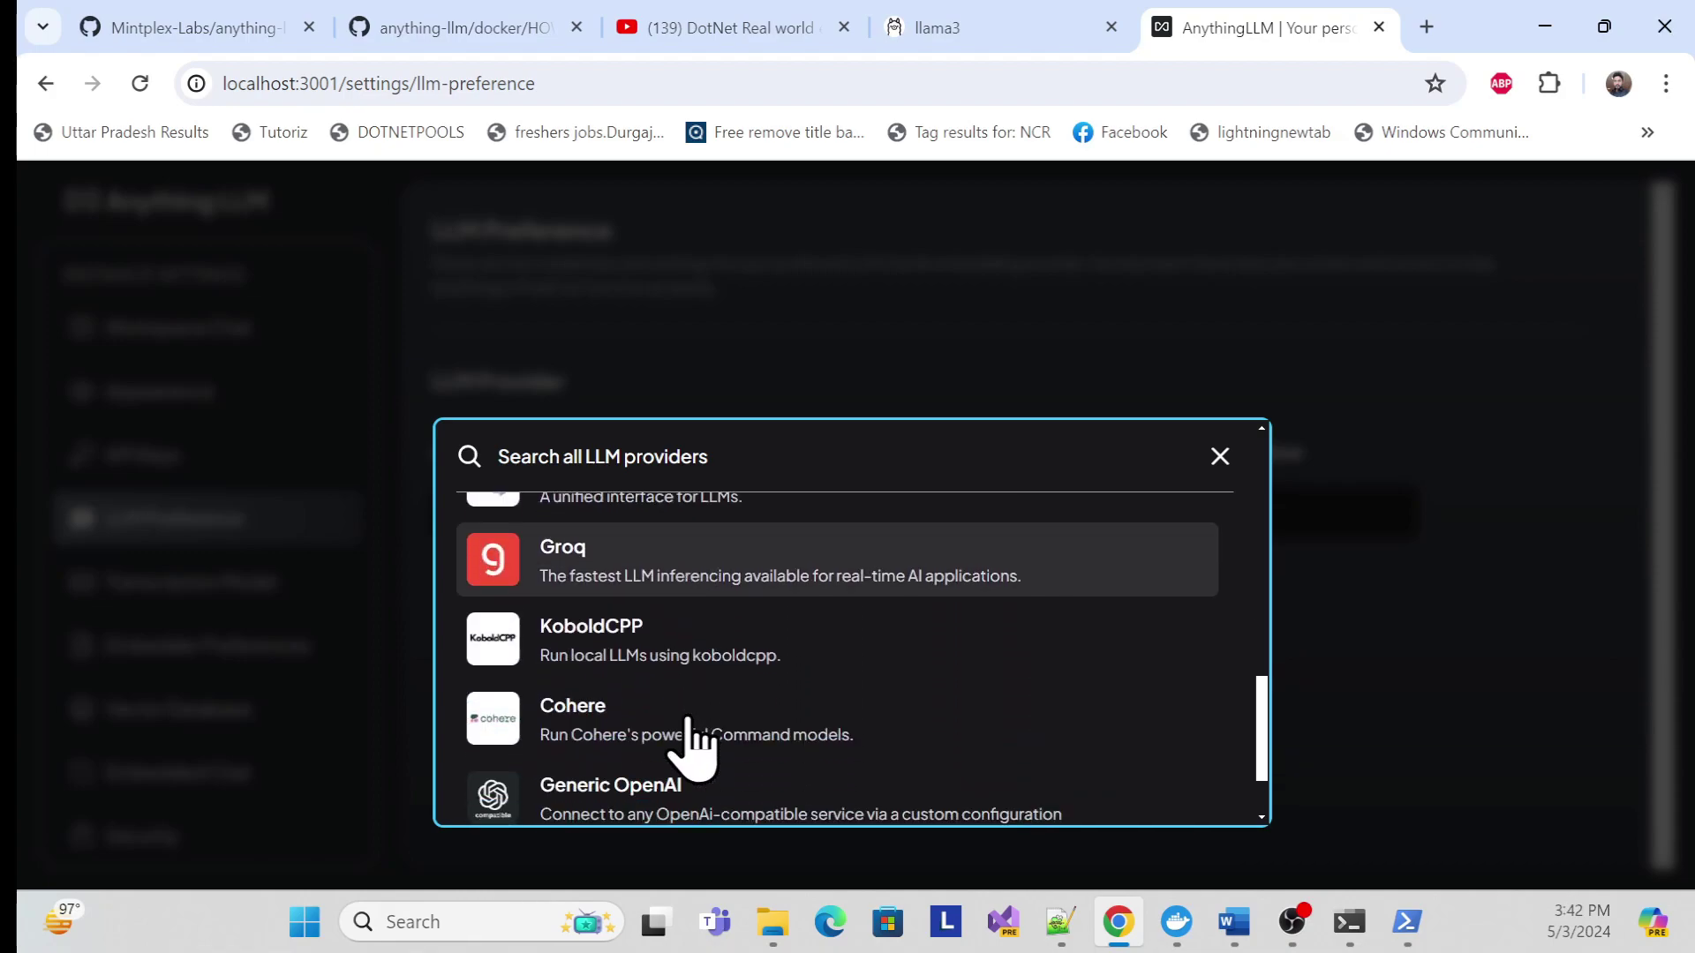
scroll(600, 661, up, 6)
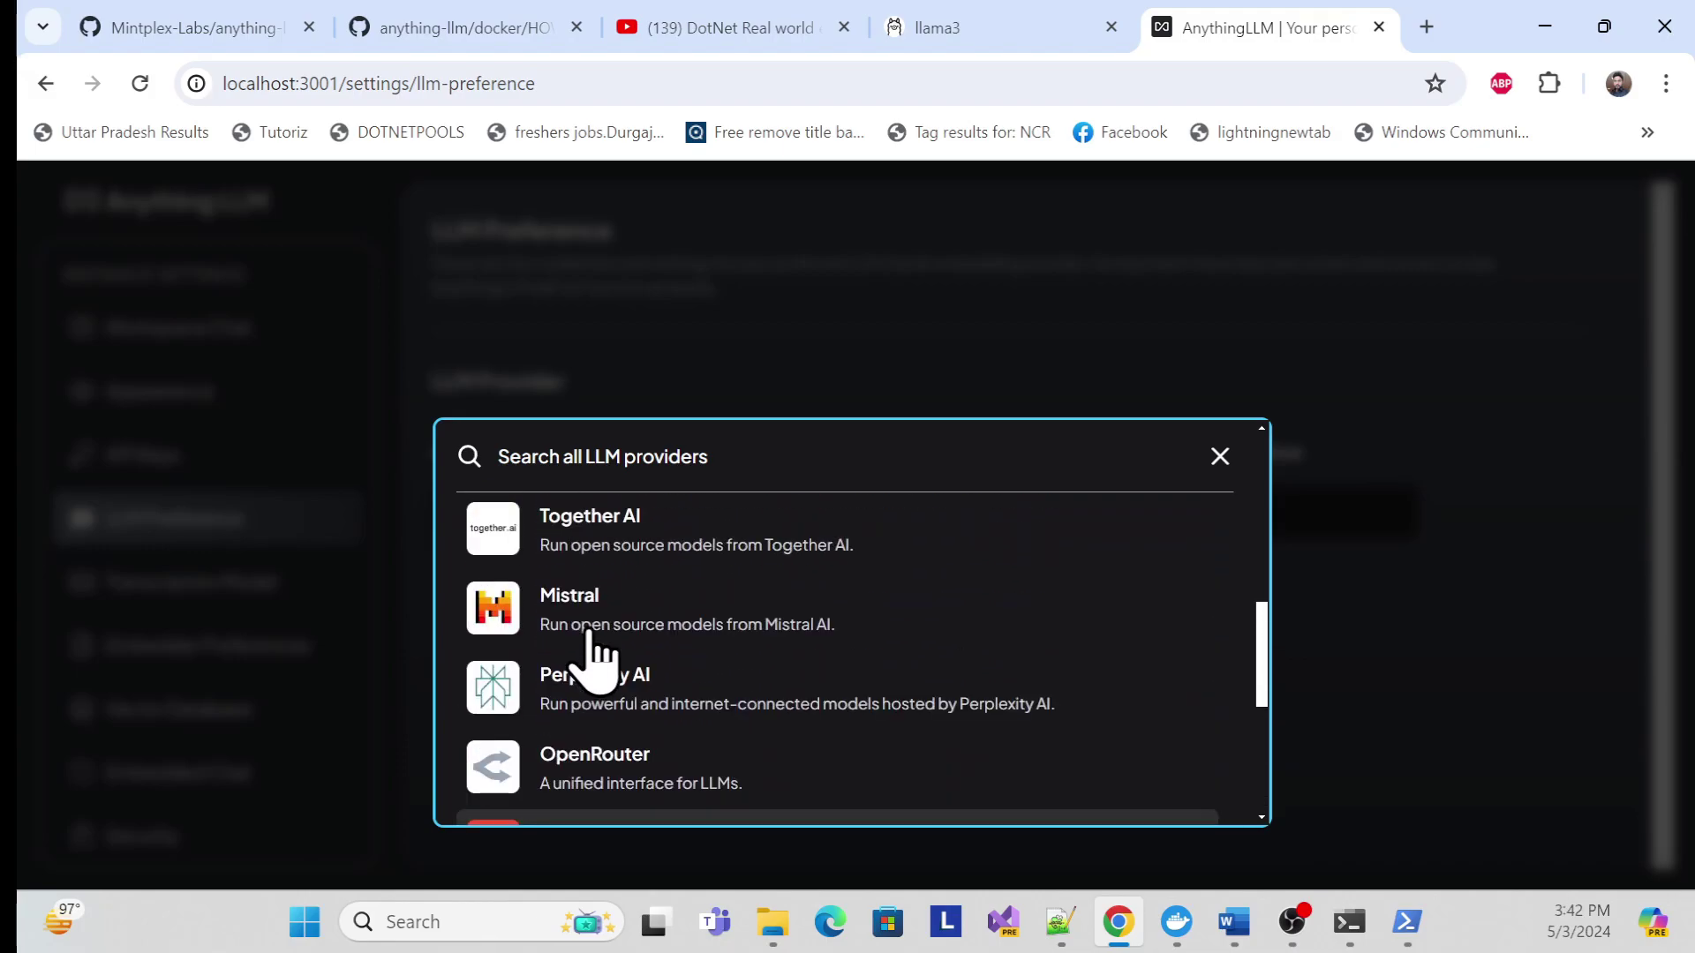
click(587, 685)
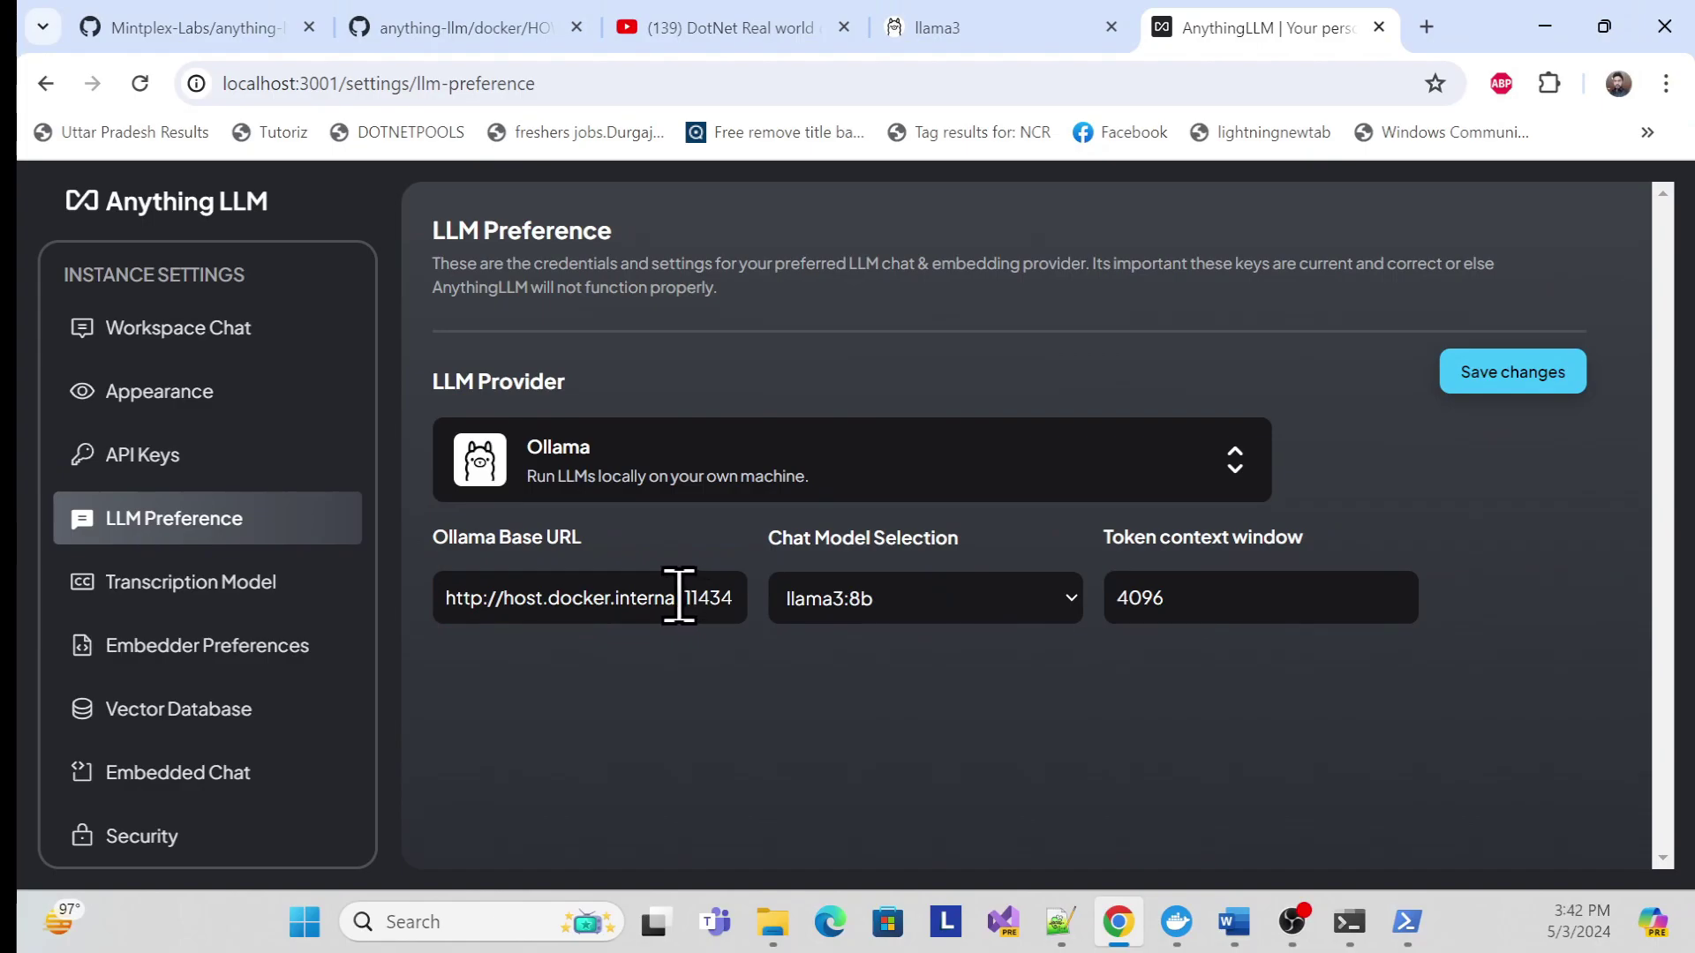
click(679, 596)
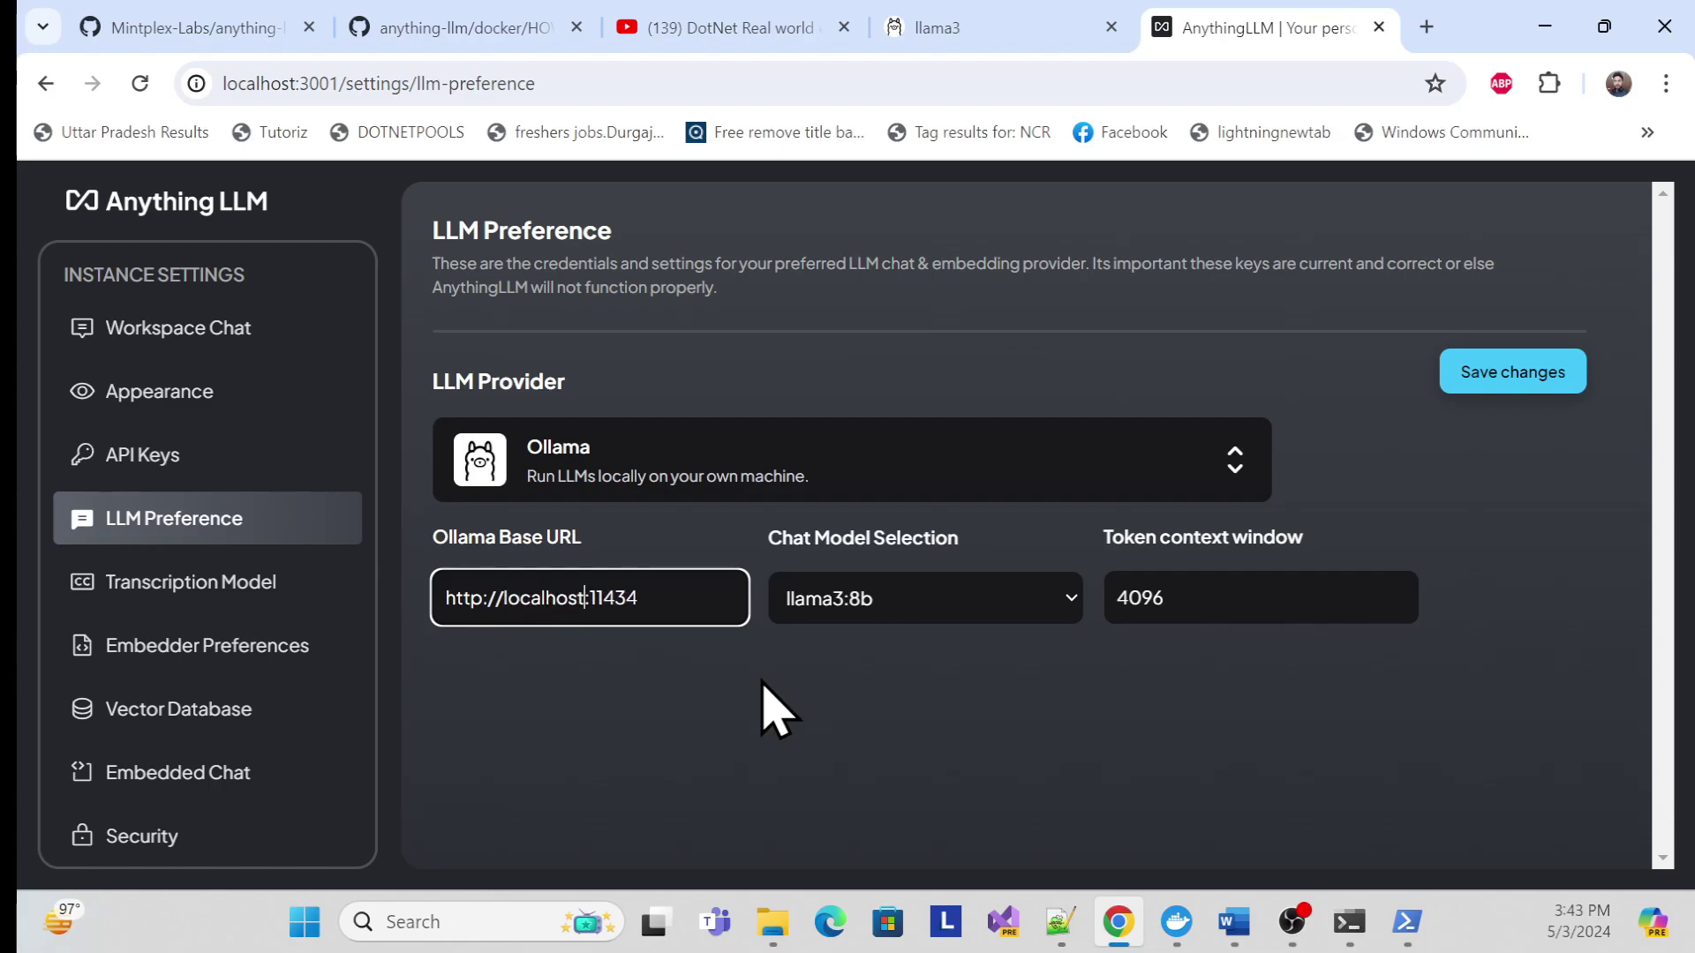
click(649, 732)
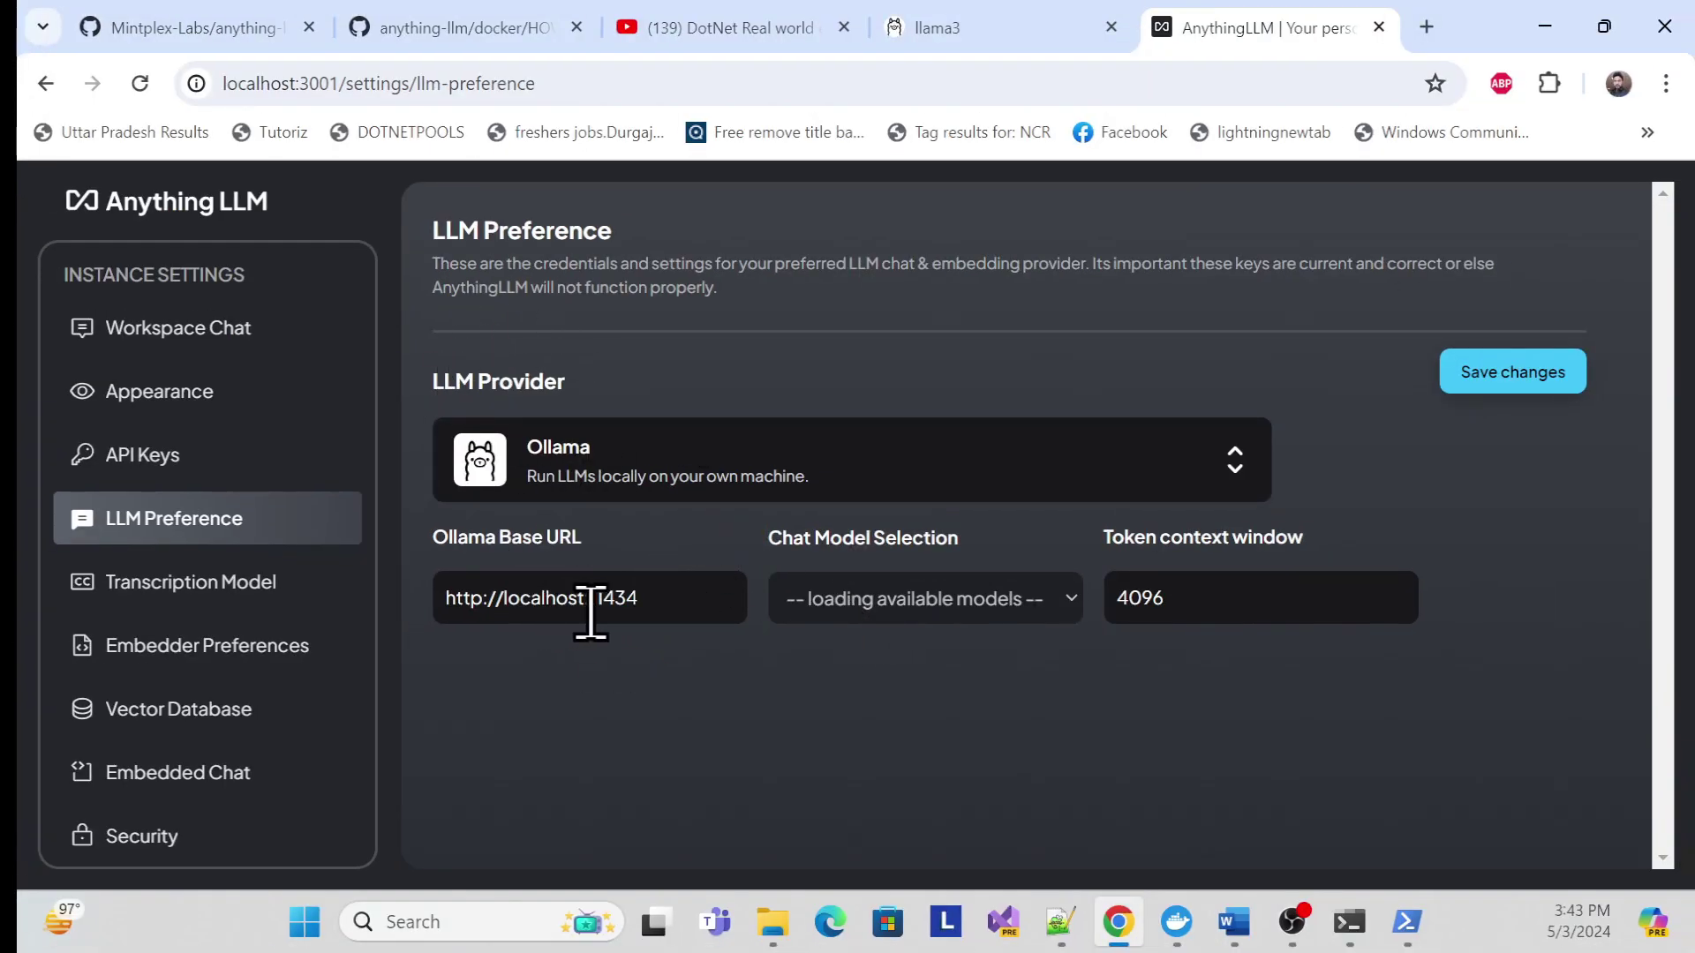
double_click(536, 600)
text(host.docker.internal)
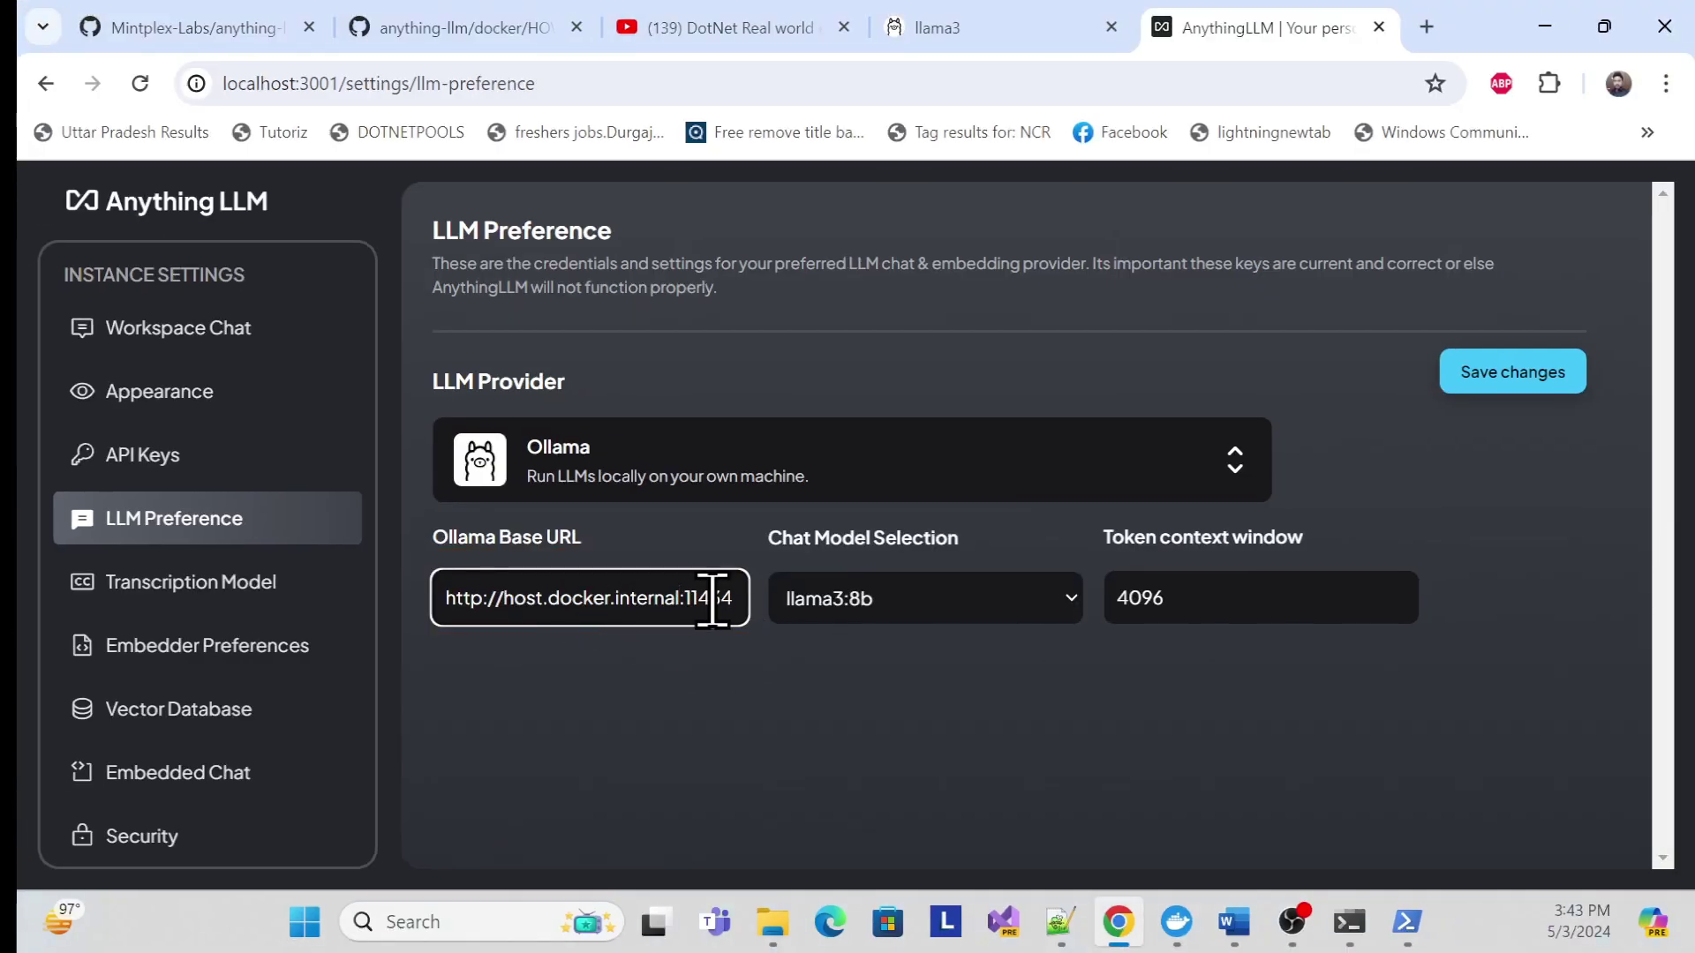
click(877, 692)
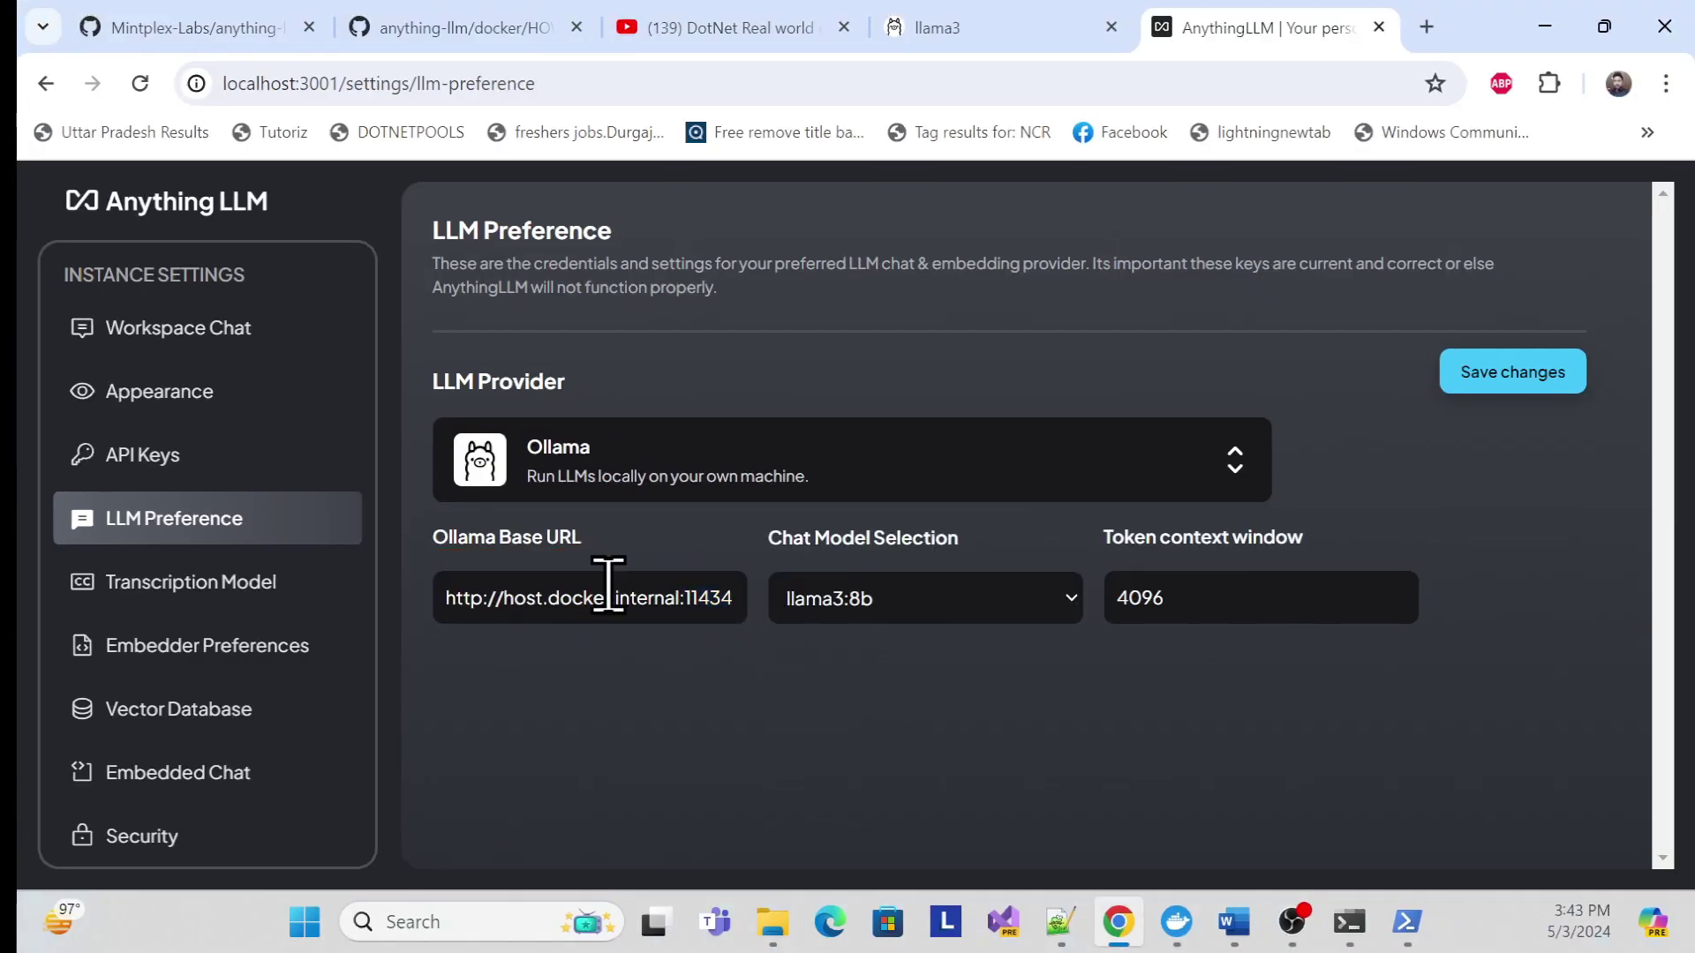
Step: Choose llama3:8b as the chat model, keep the 4096-token context window, and save
click(962, 609)
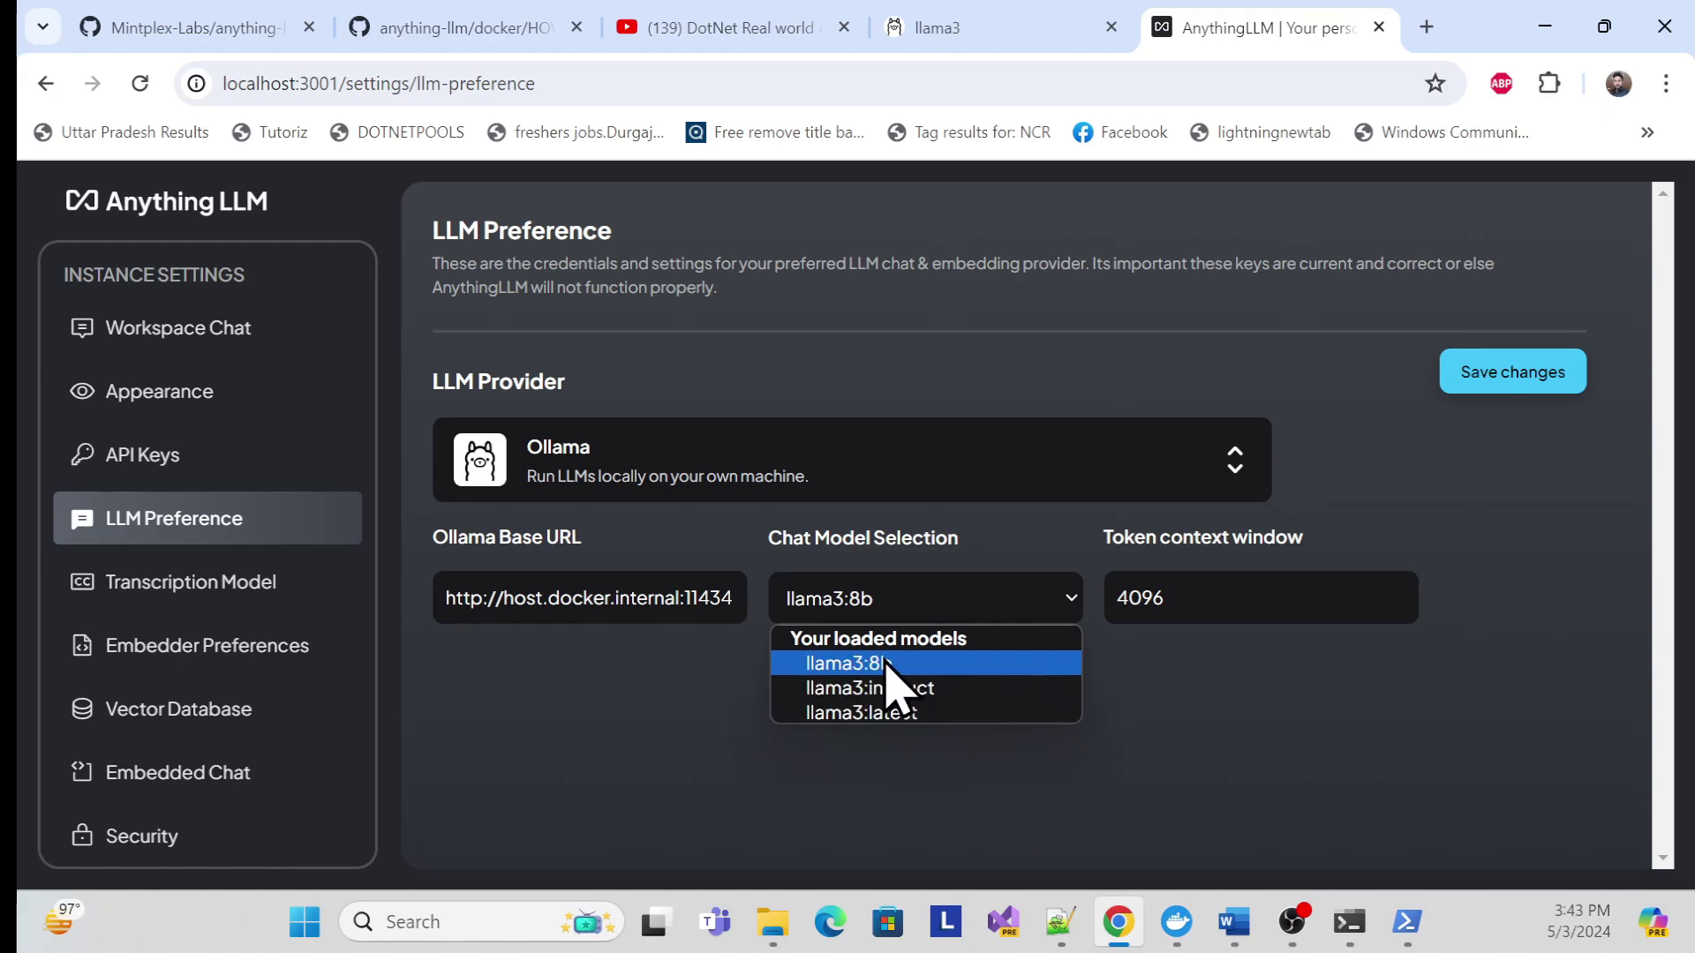
click(887, 667)
double_click(1230, 594)
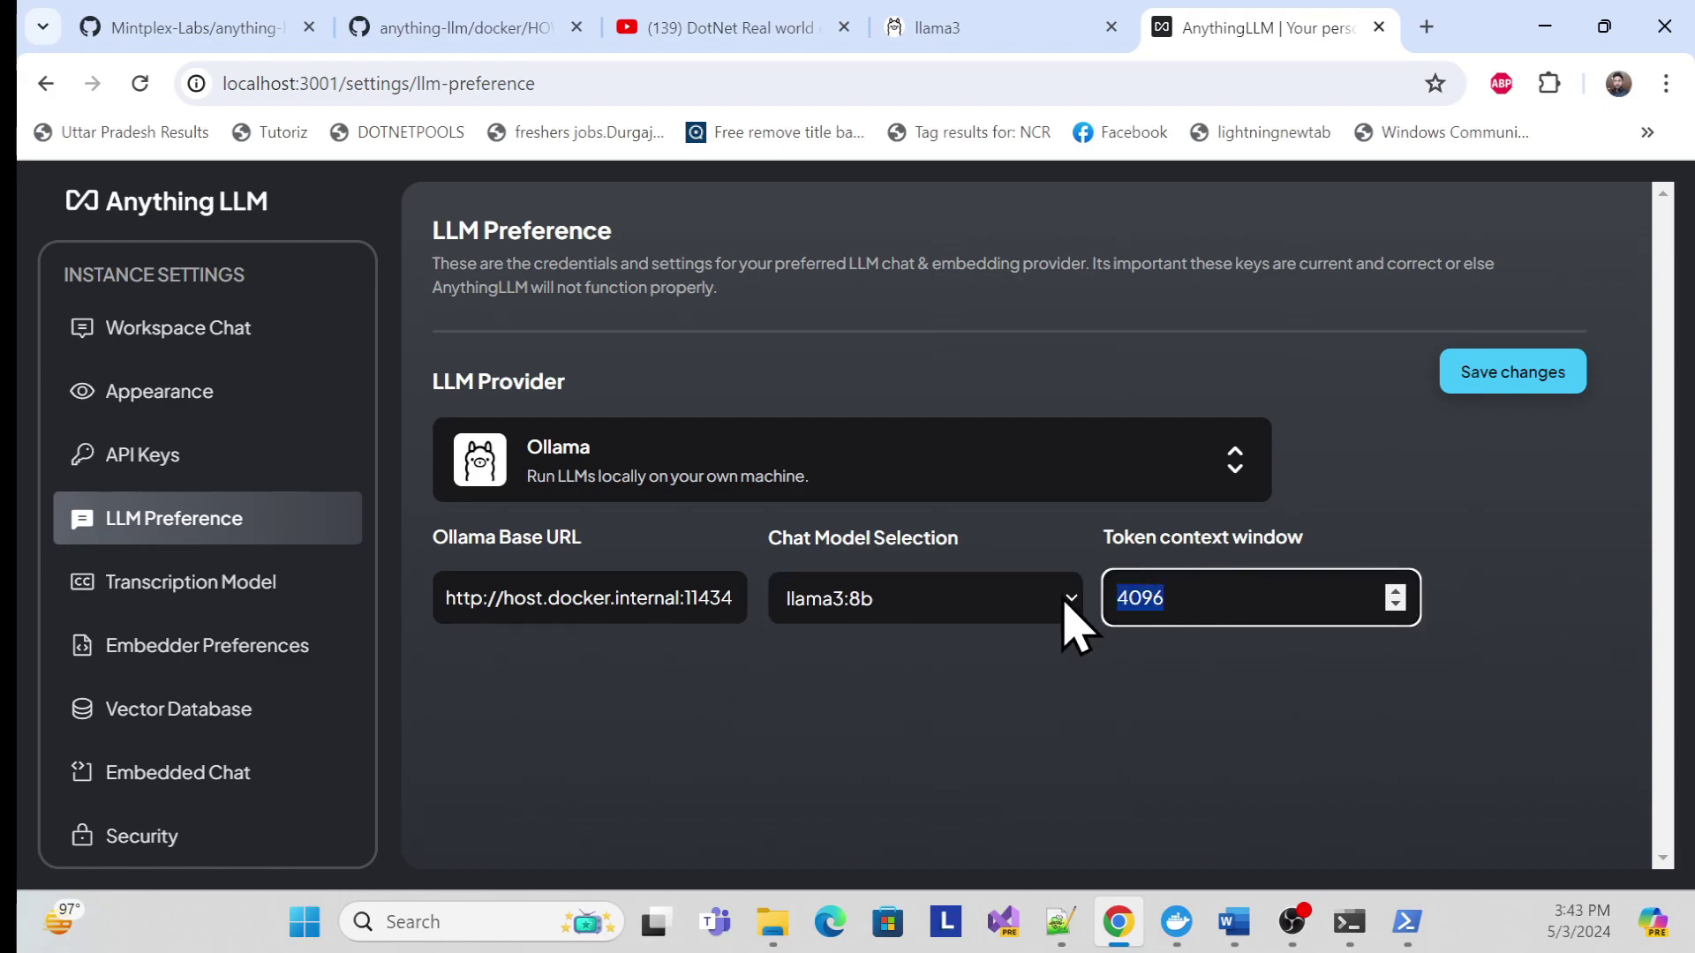
click(750, 715)
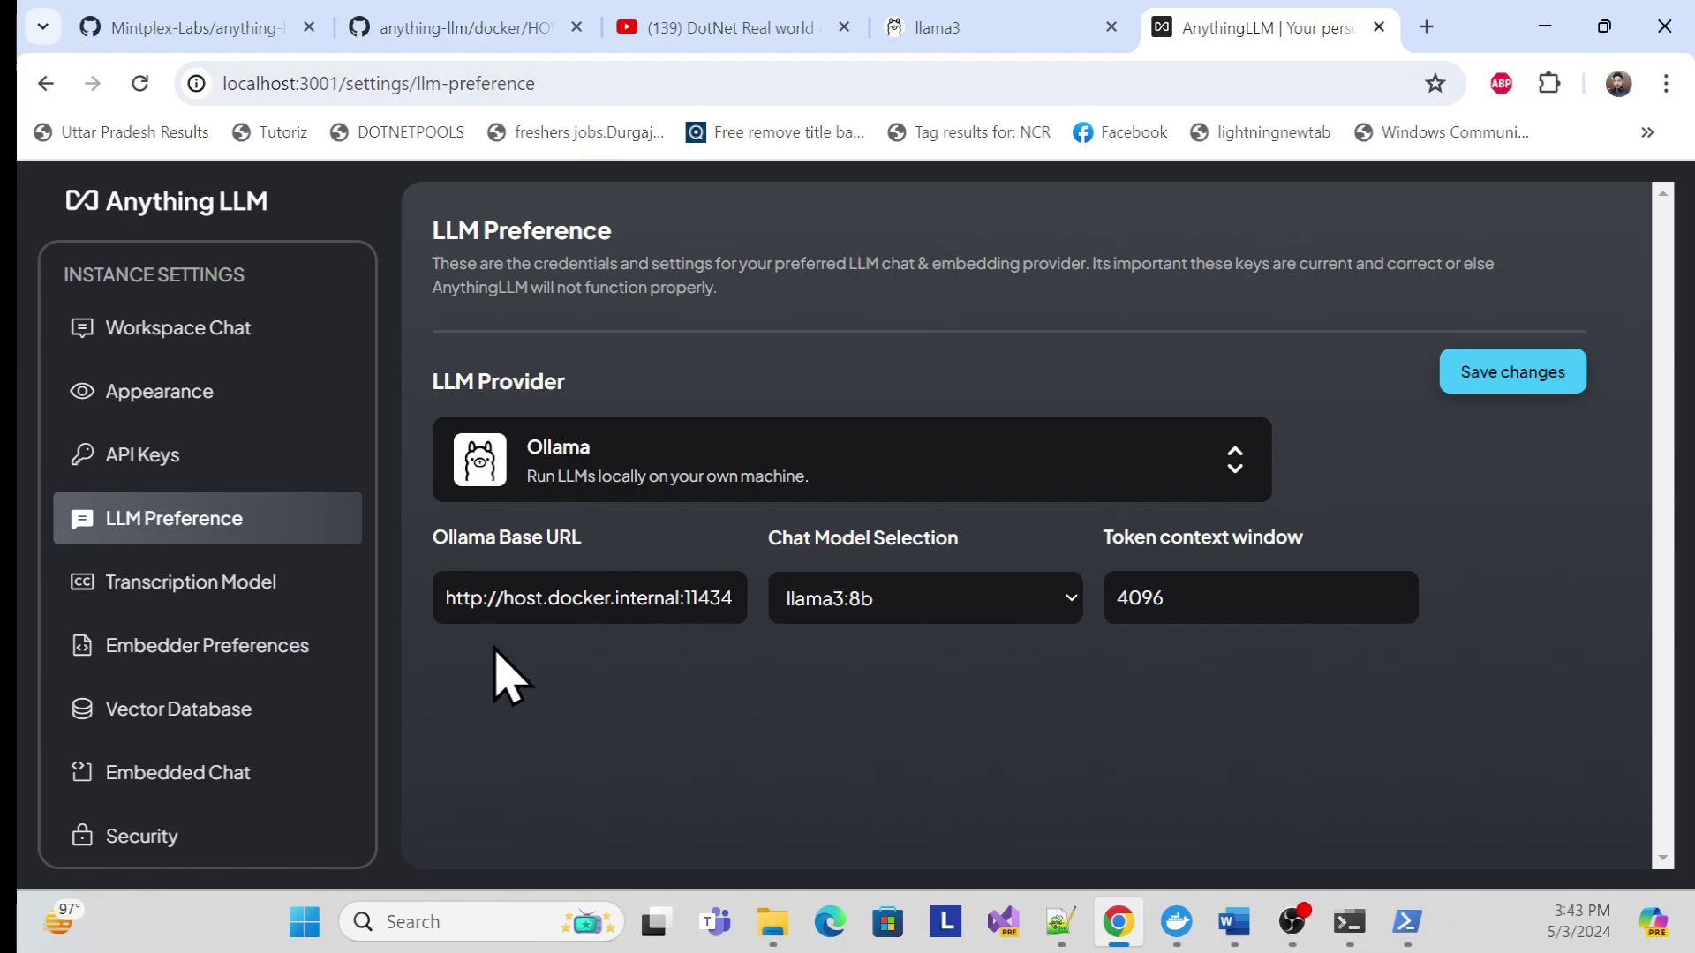
click(1540, 375)
scroll(291, 518, down, 3)
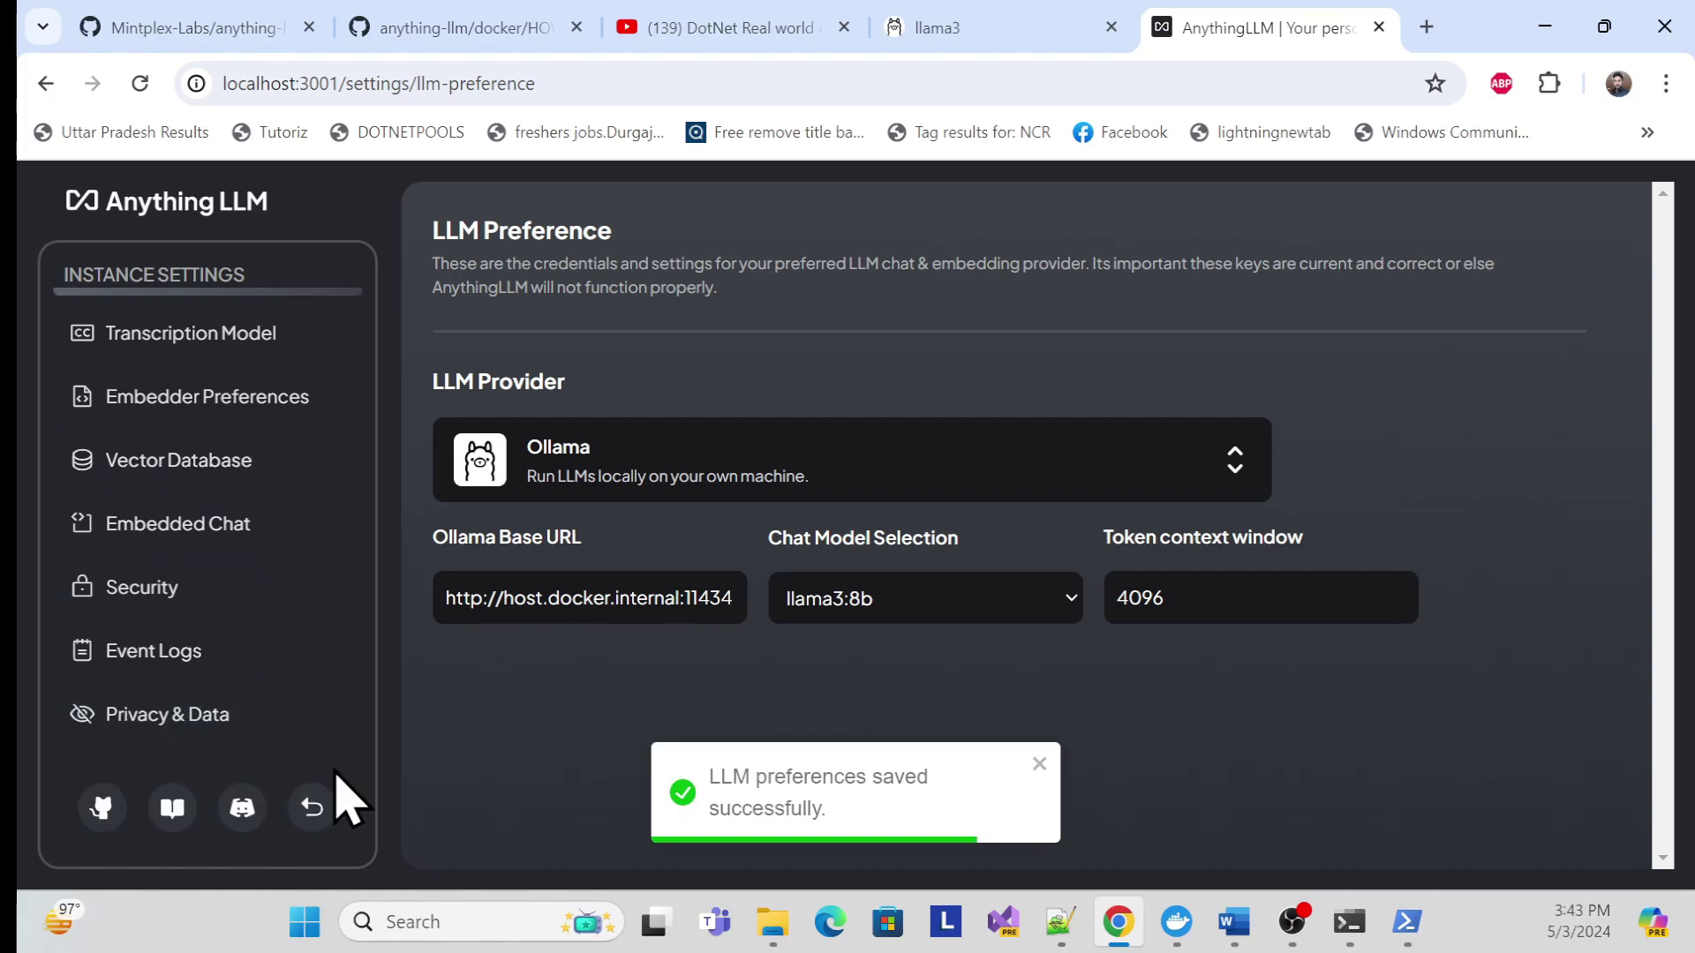
Step: From the home page, create and save a new workspace named 'school datbase'
click(309, 801)
click(216, 291)
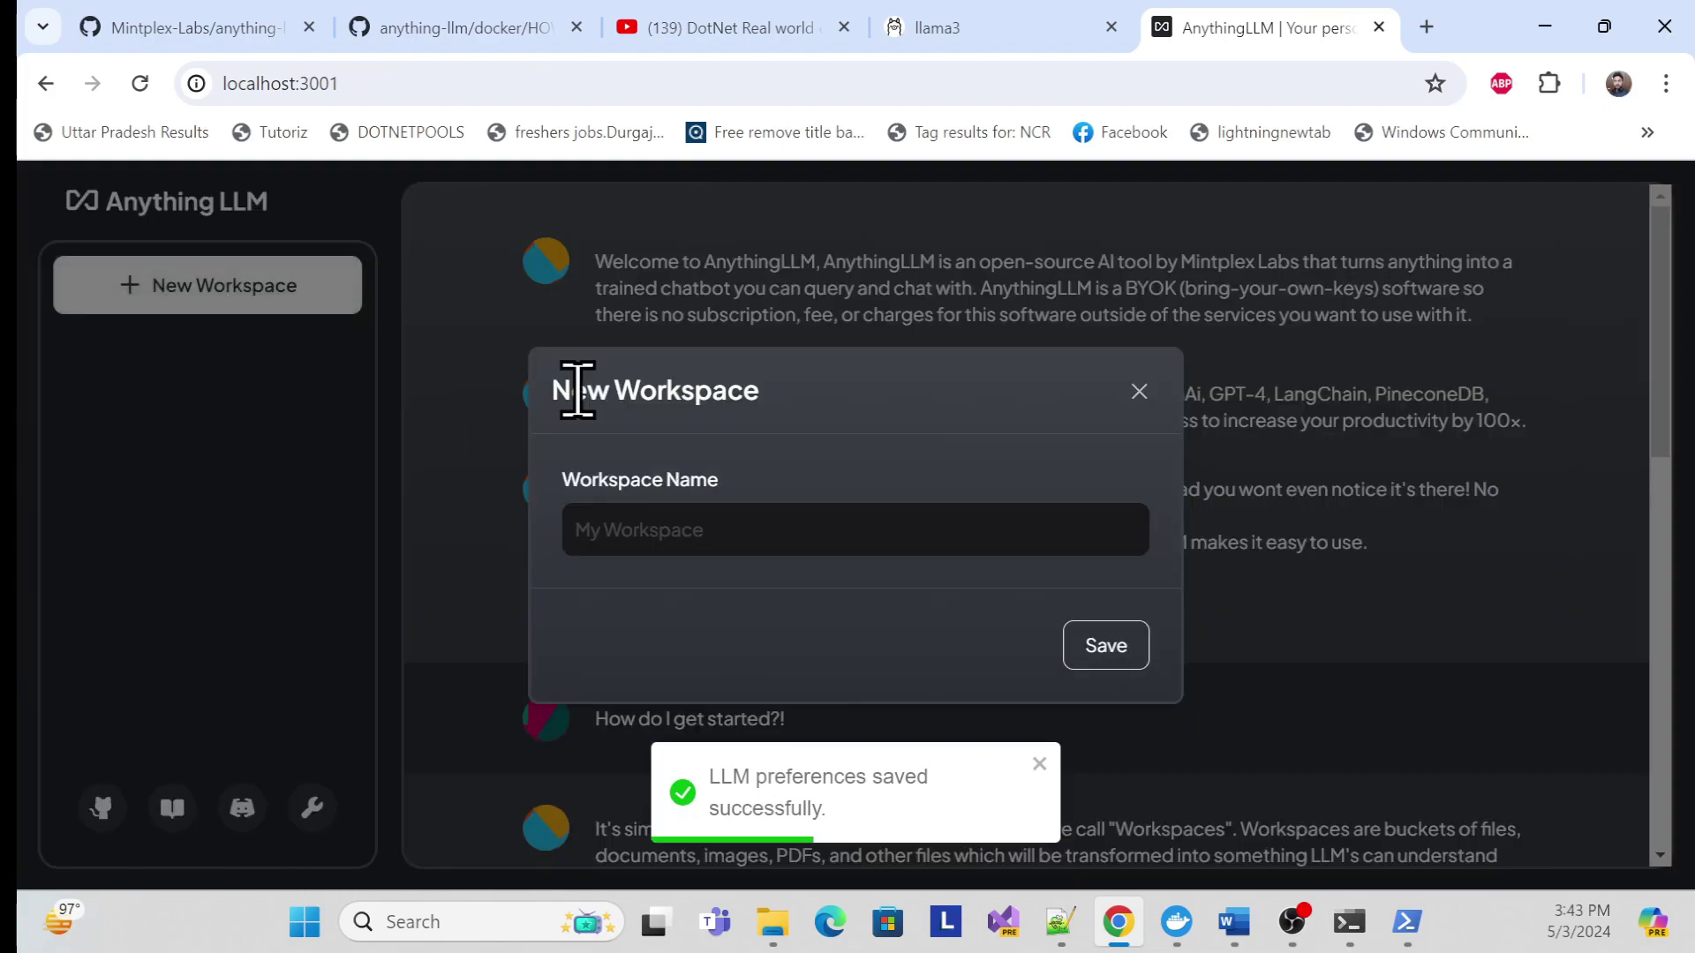
click(736, 534)
text(school)
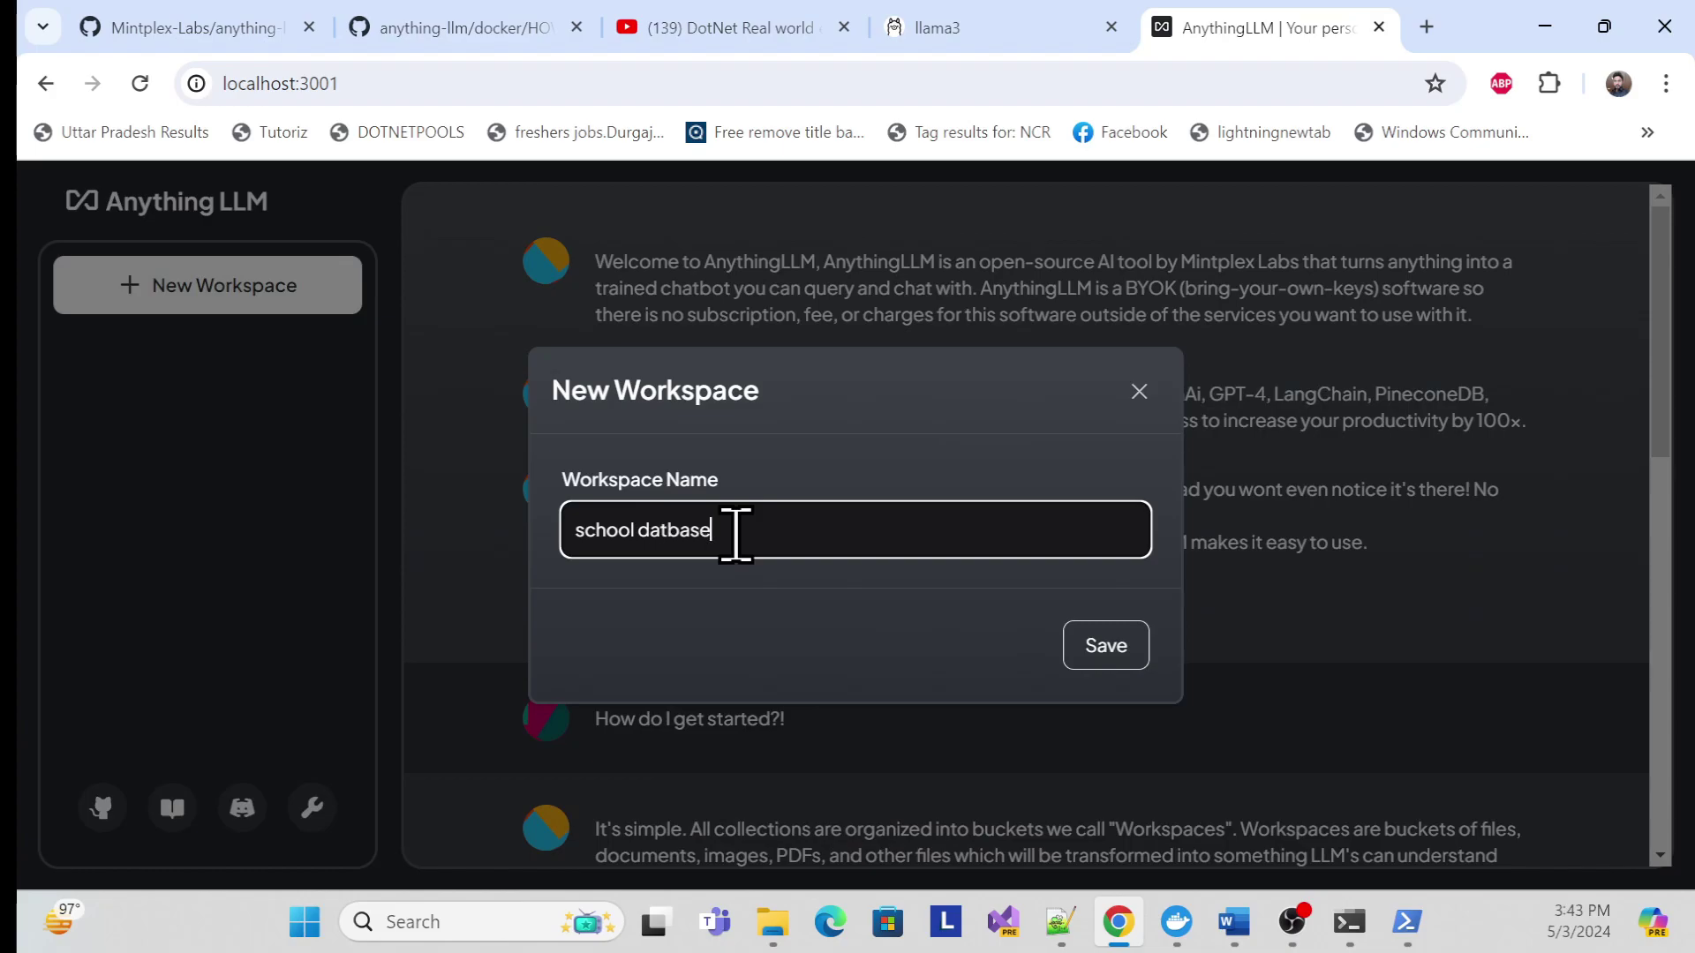
text( datbase)
click(1114, 658)
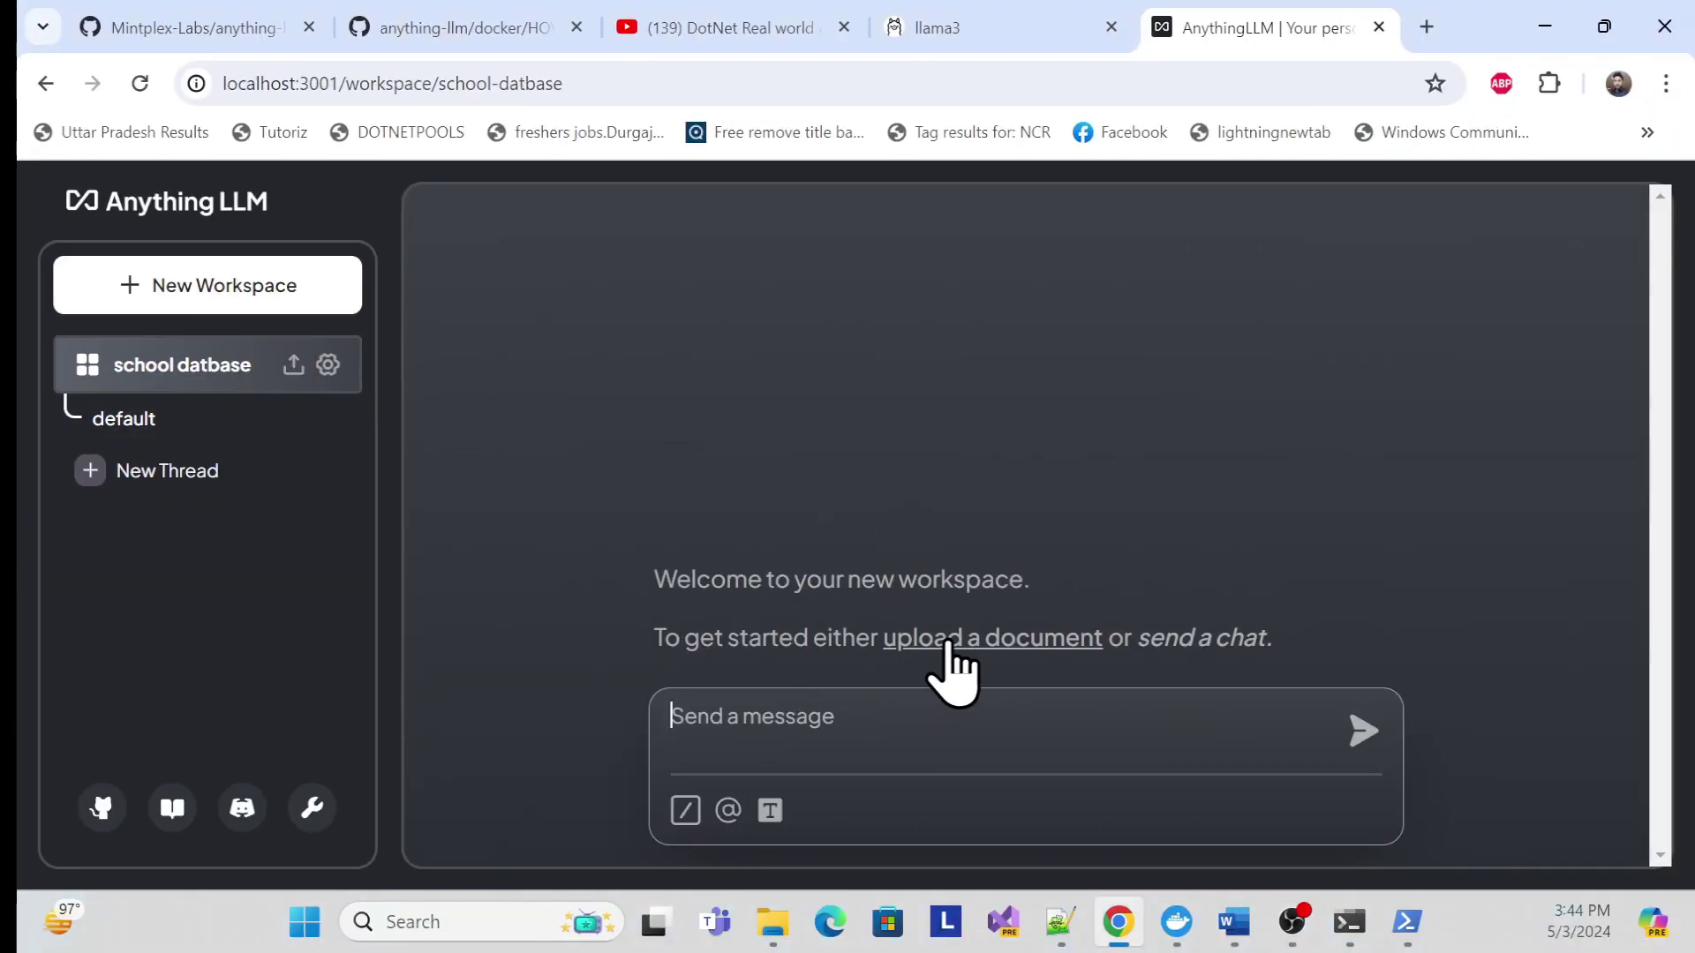
Step: In the document manager, move School data.docx into the school datbase workspace
click(961, 643)
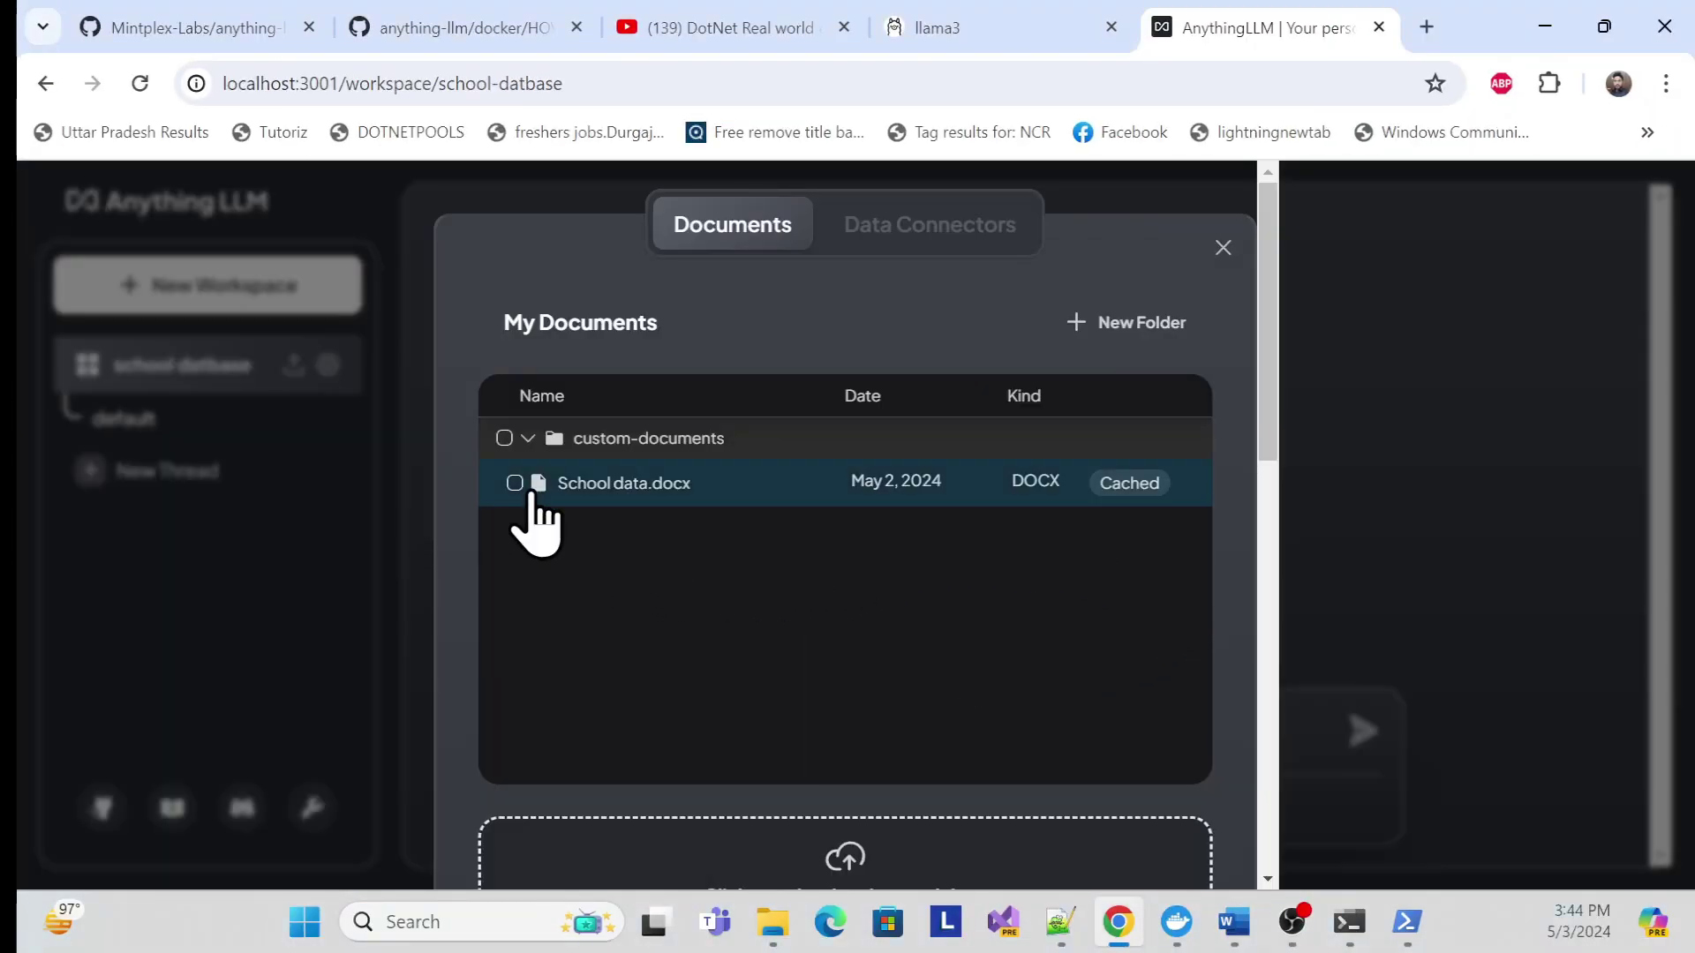
click(515, 483)
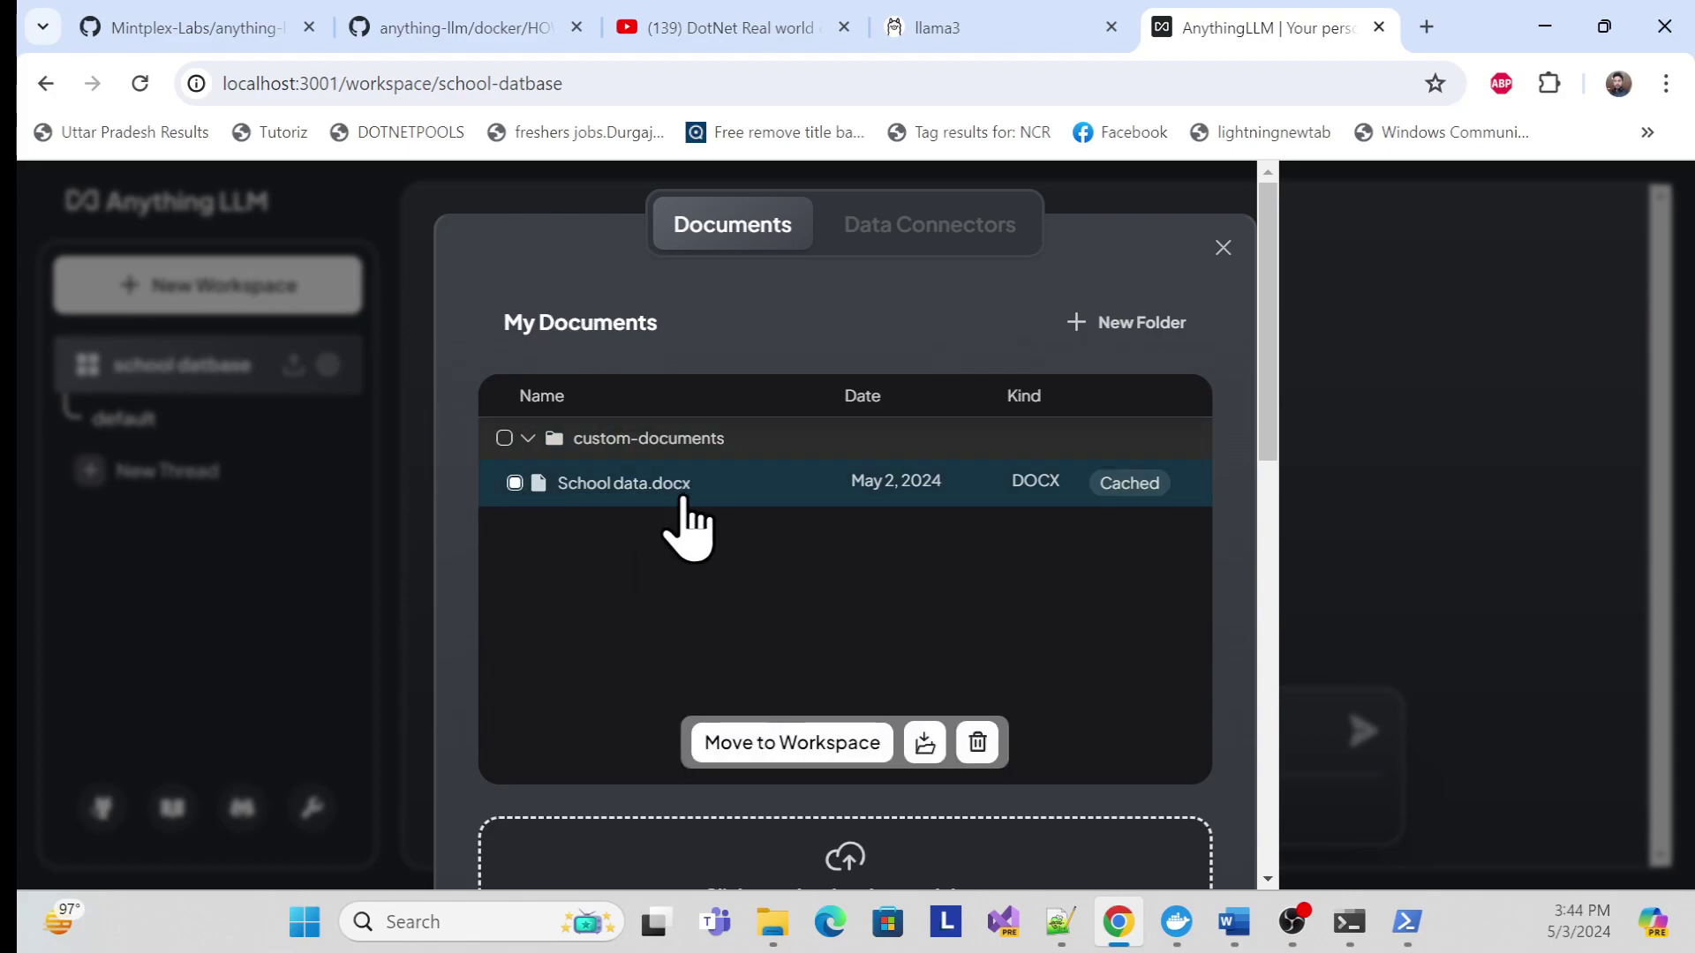
scroll(657, 561, down, 5)
scroll(662, 560, up, 5)
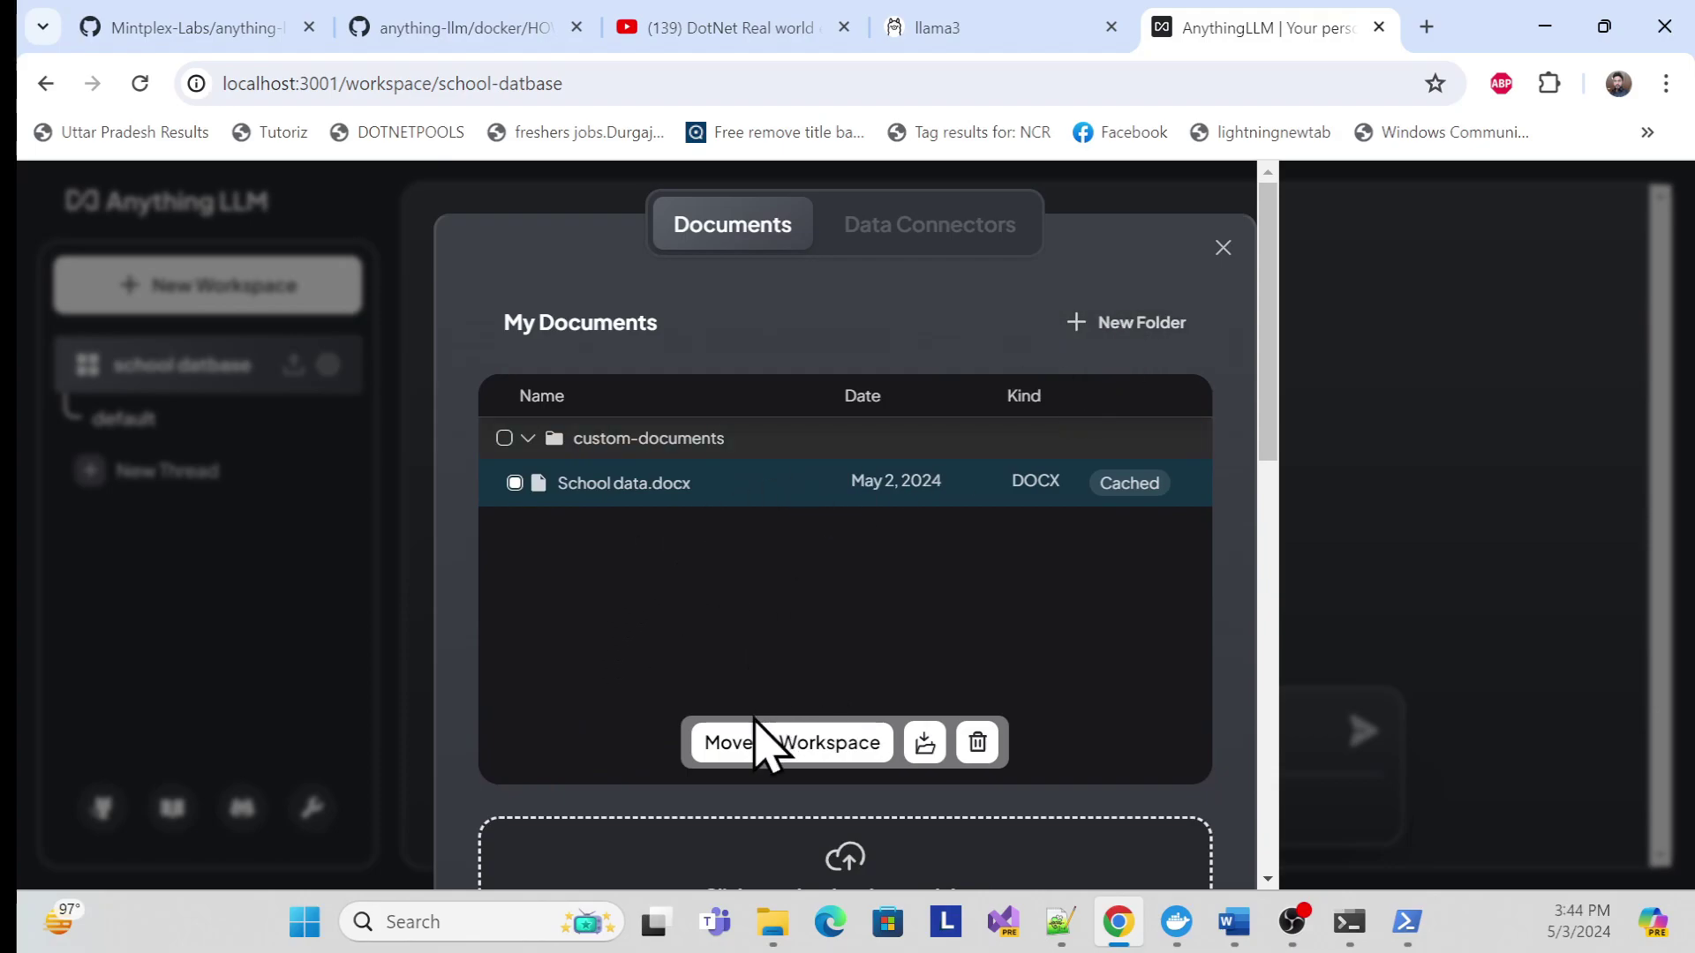
click(759, 743)
Step: Drag School data.docx back out of the workspace's file table
scroll(954, 597, down, 8)
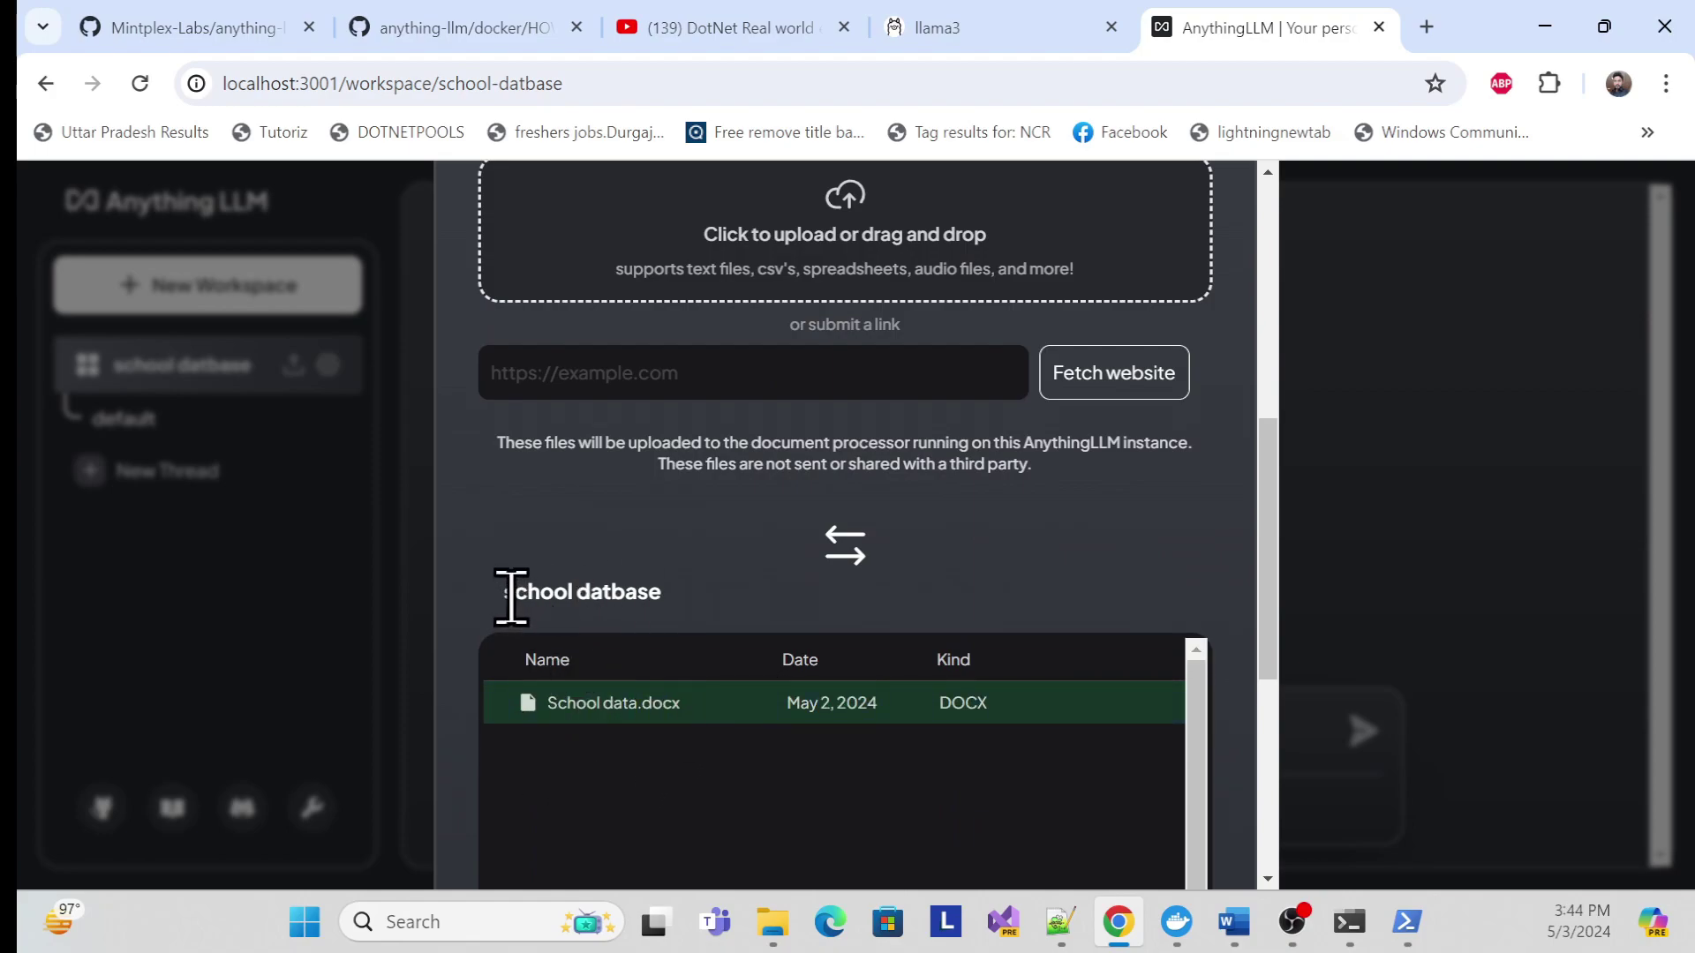
drag(649, 591, 836, 556)
scroll(821, 547, down, 3)
scroll(802, 530, up, 3)
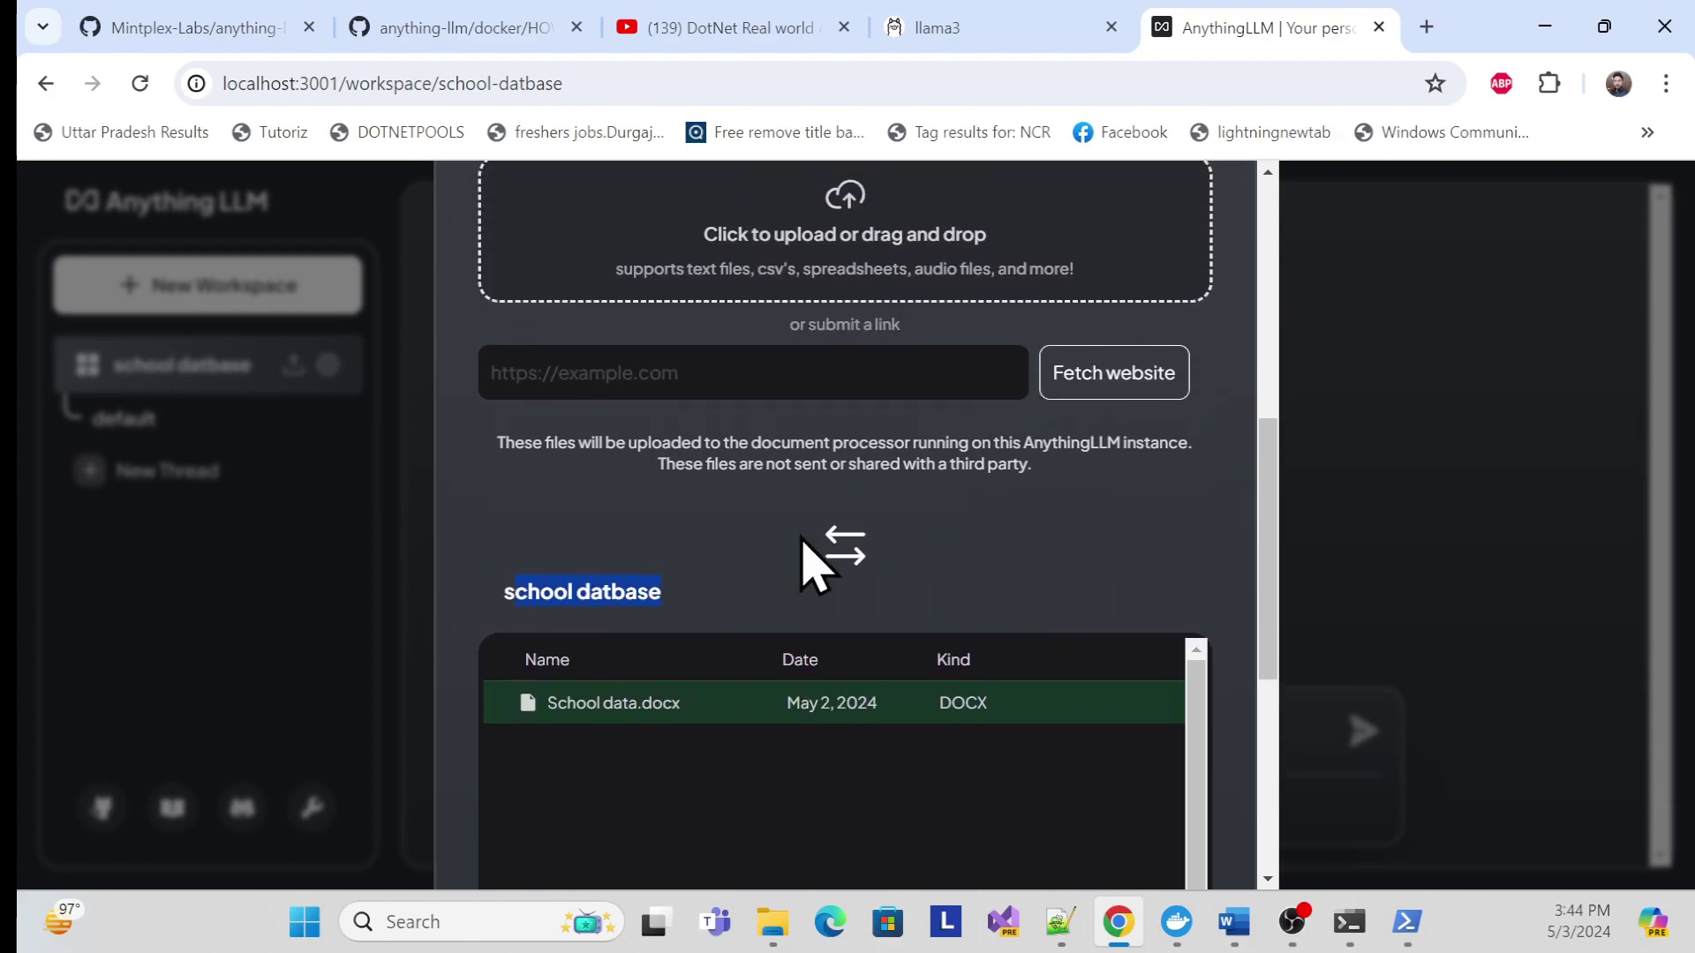
scroll(705, 594, down, 2)
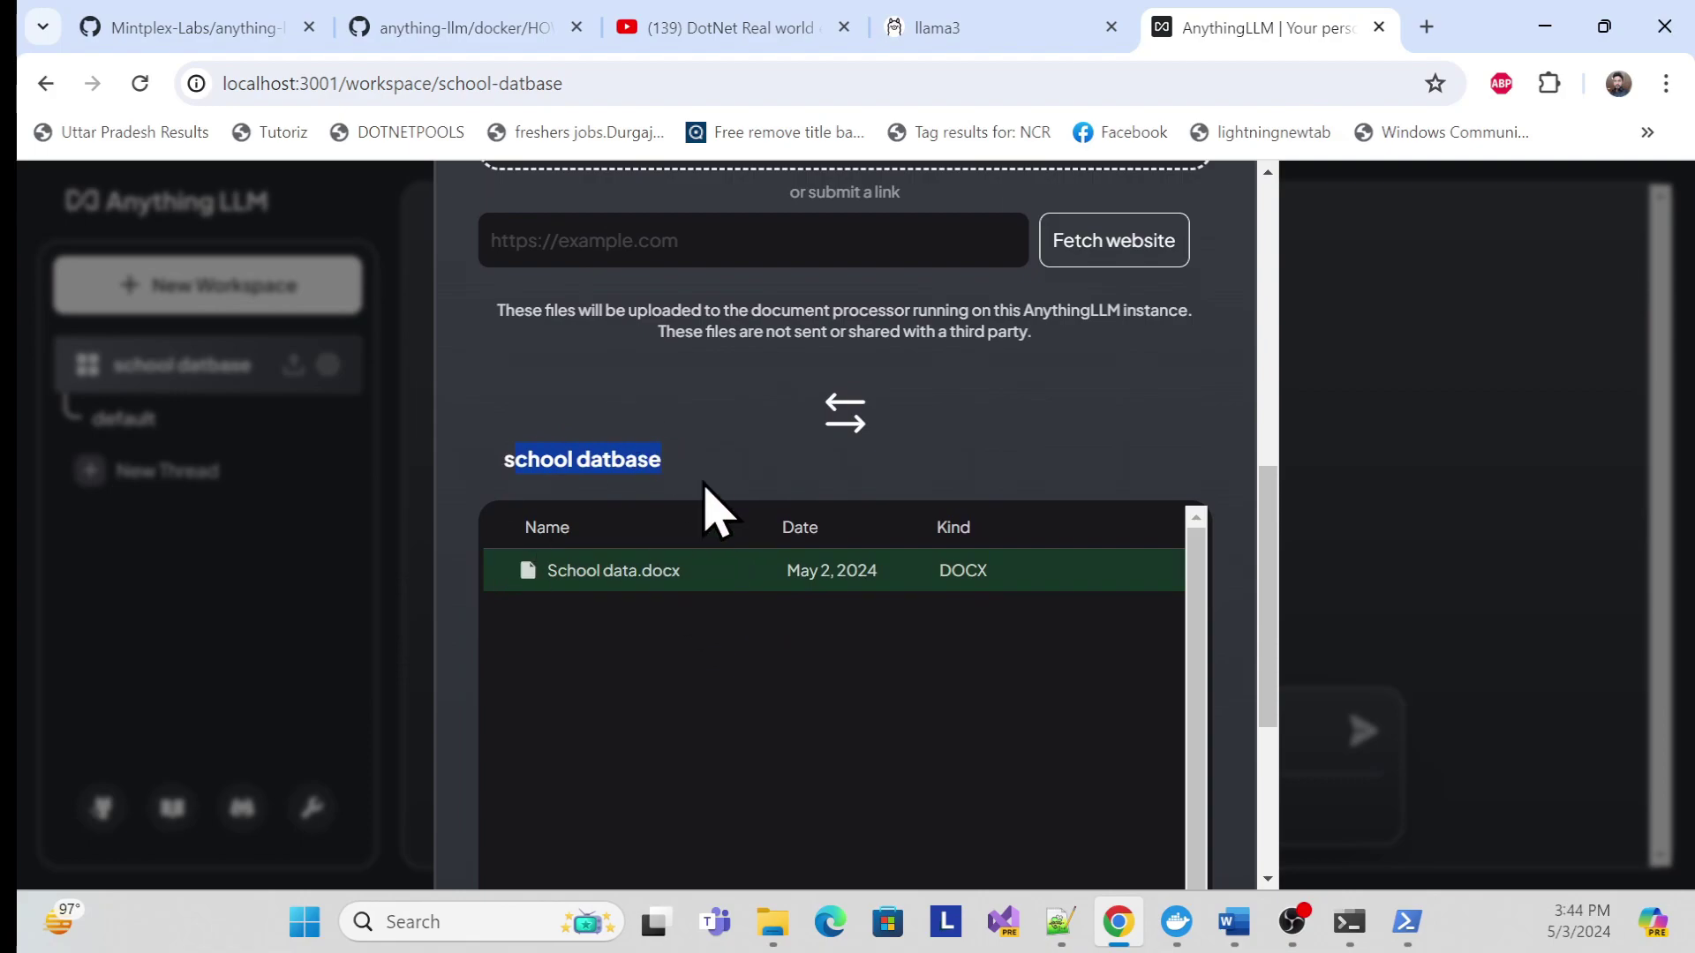
scroll(830, 468, up, 3)
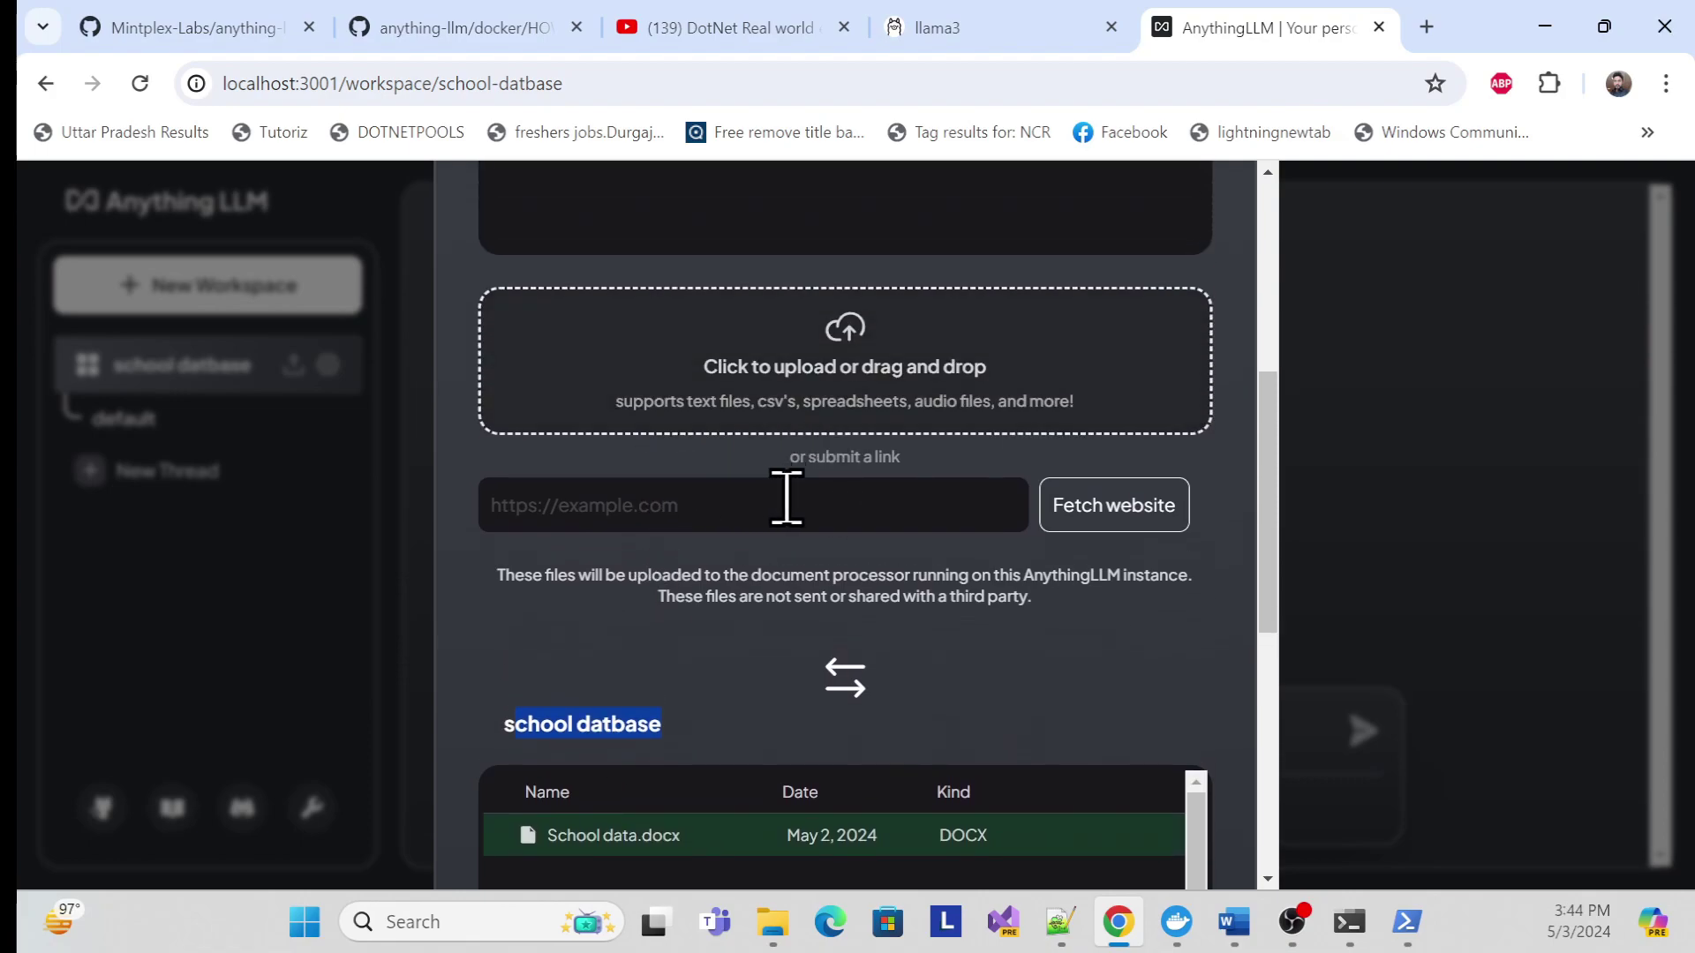
Step: Drag the workspace file entry out again and close the document manager
click(636, 505)
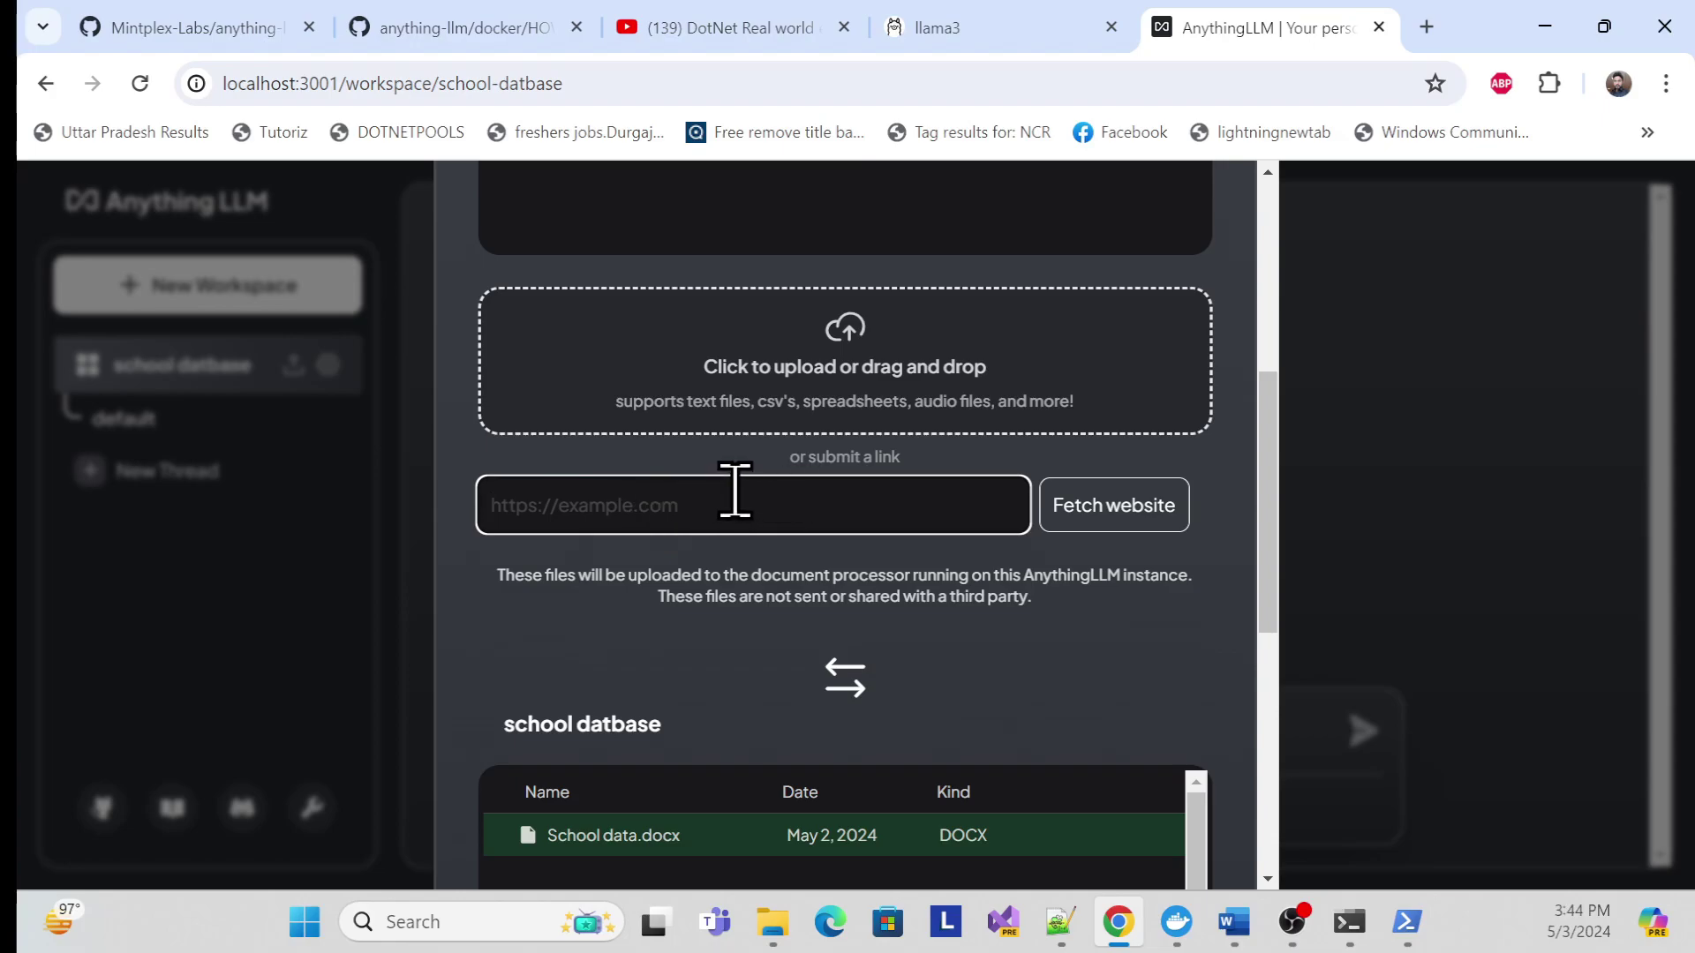
scroll(834, 441, down, 5)
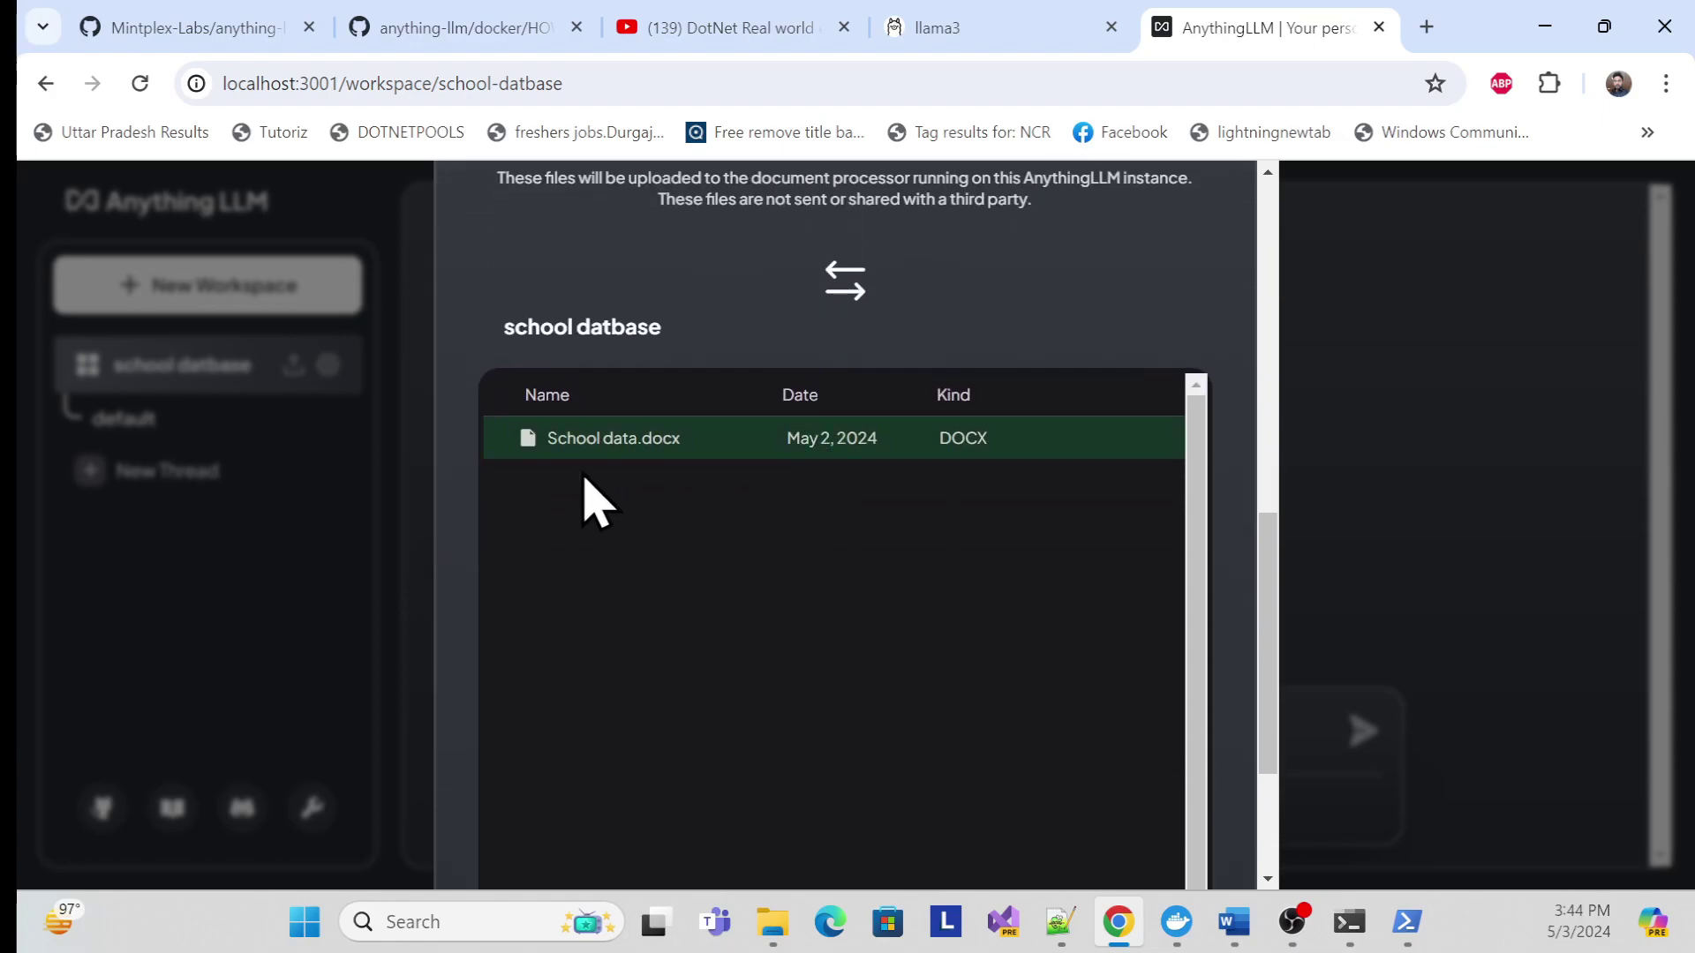
drag(637, 455, 1221, 473)
scroll(1223, 527, down, 2)
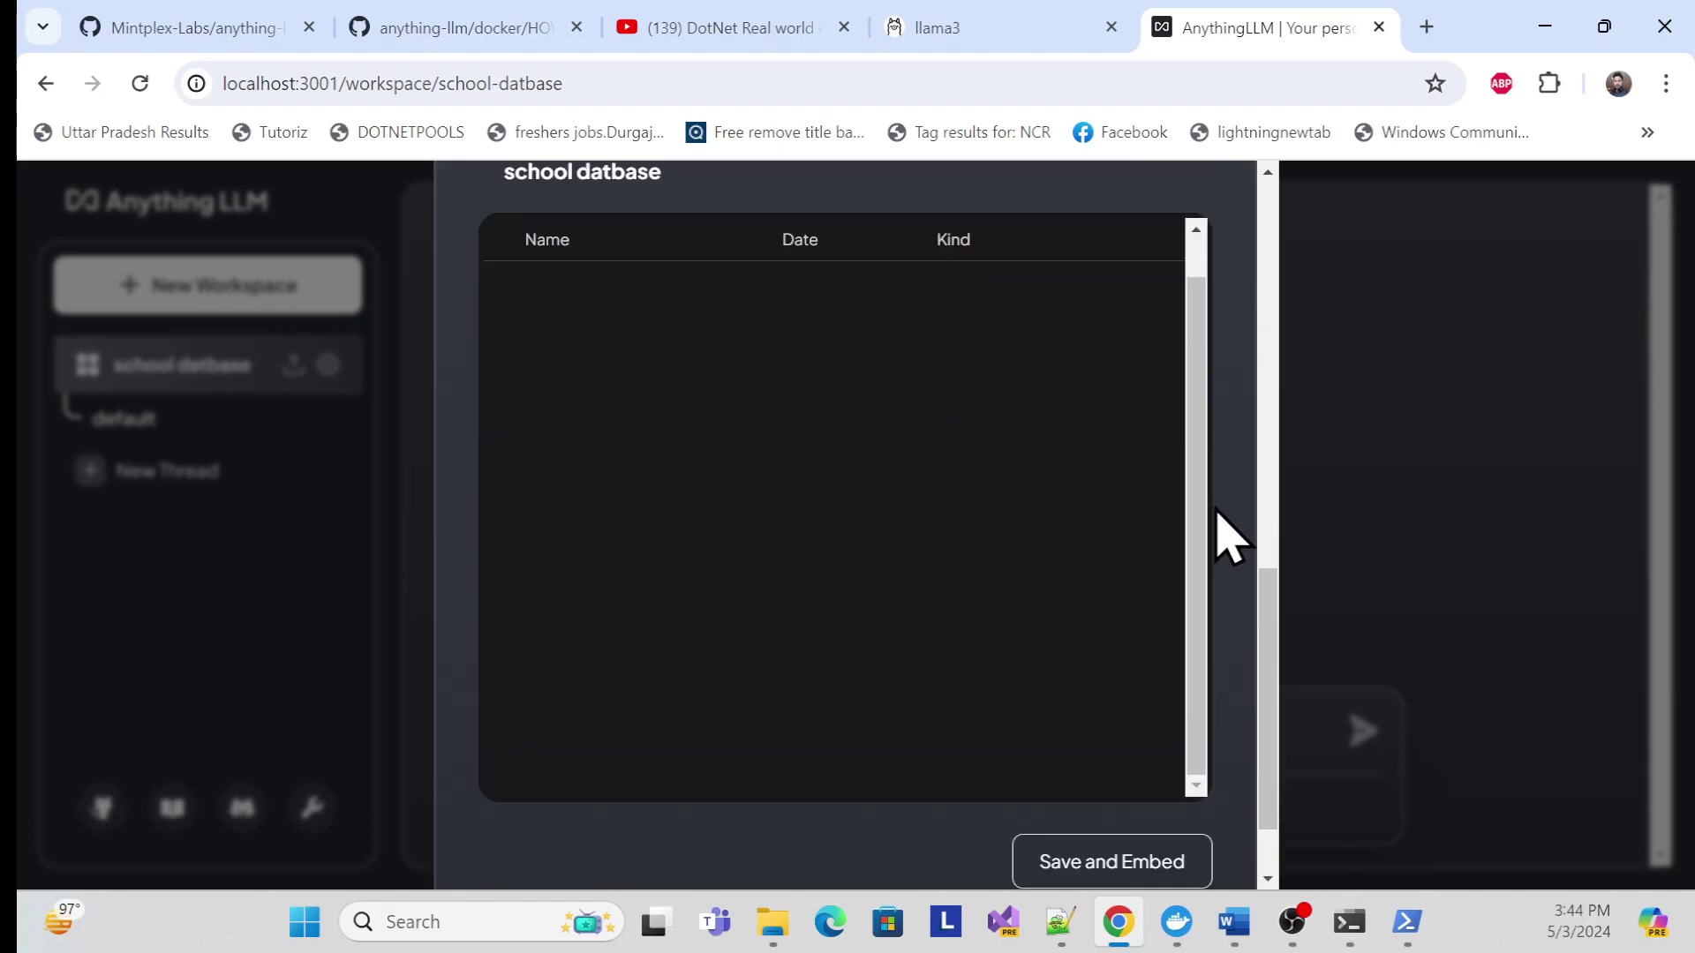
scroll(1218, 512, up, 12)
scroll(1205, 498, down, 4)
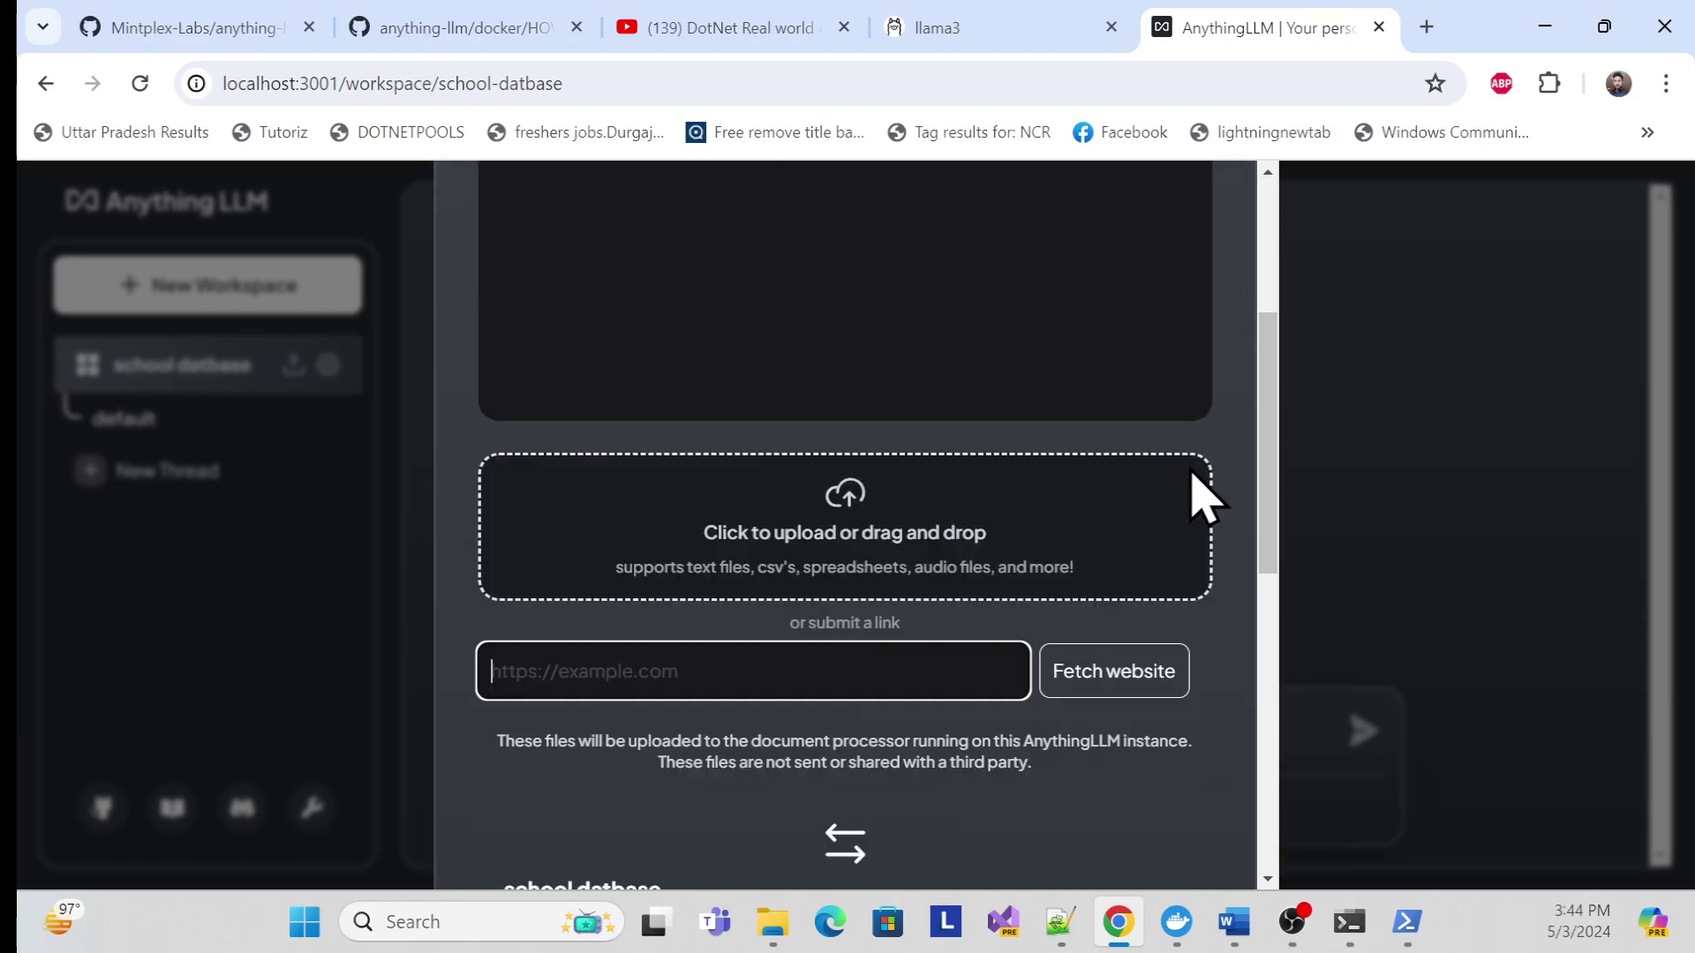
scroll(1205, 499, up, 4)
click(1220, 250)
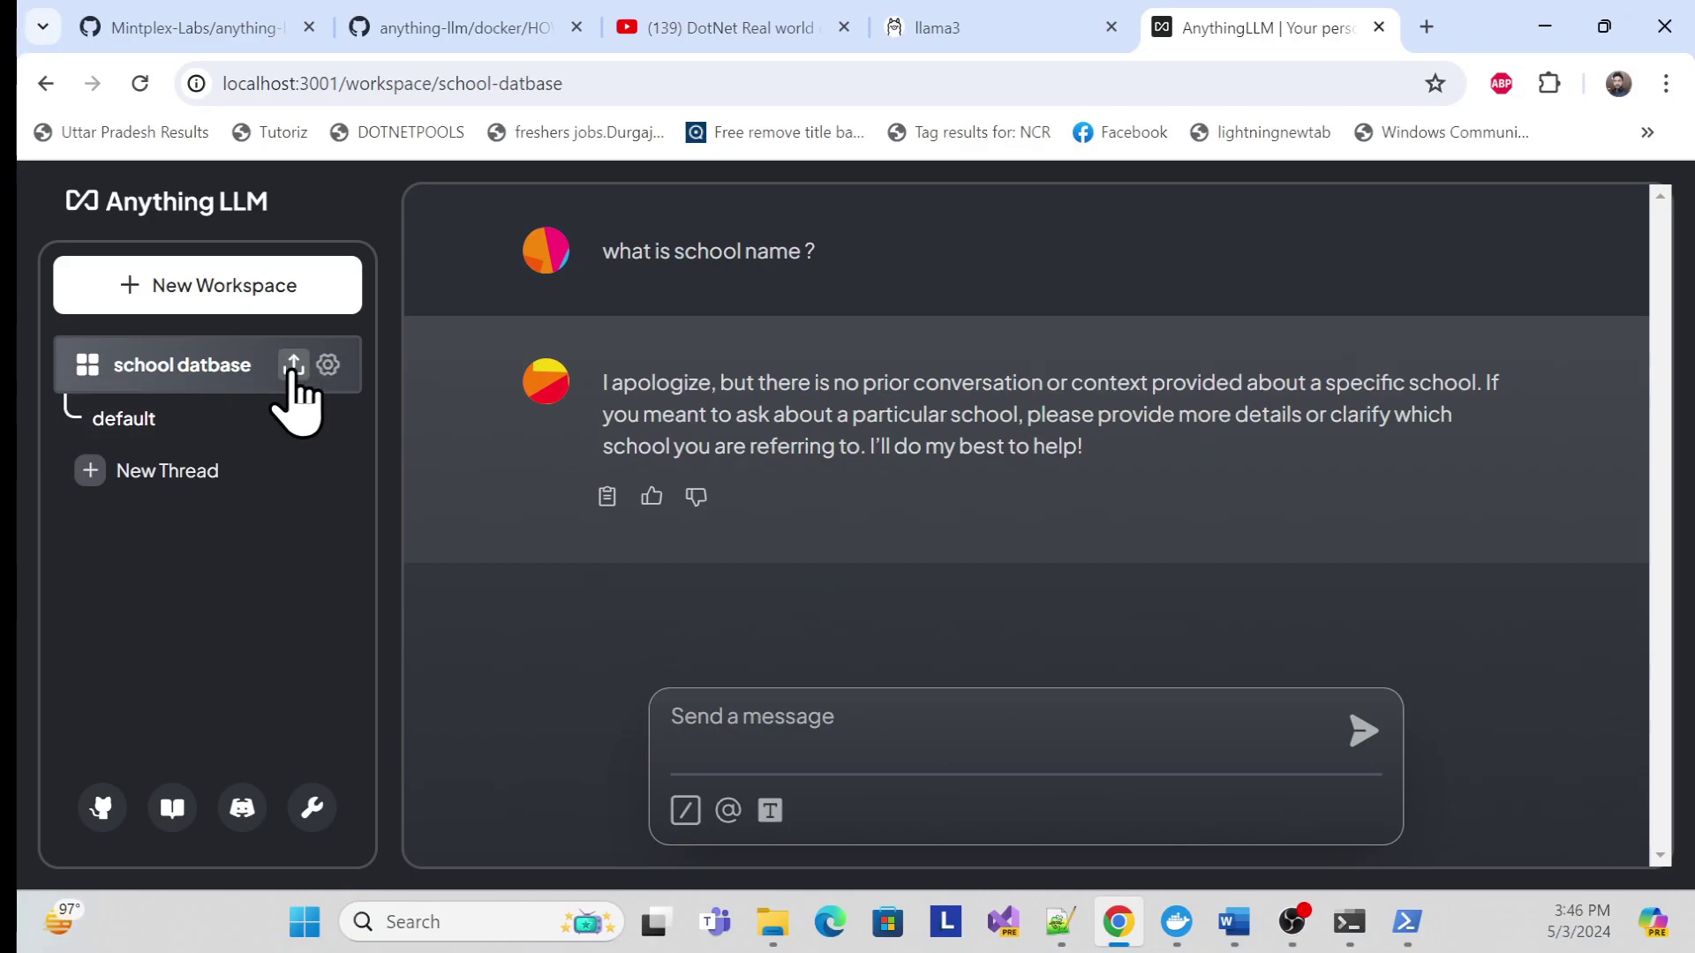
Step: Open the school datbase workspace's document manager from its upload icon
click(294, 366)
Step: Tick School data.docx and move it into the school datbase workspace
scroll(783, 620, down, 7)
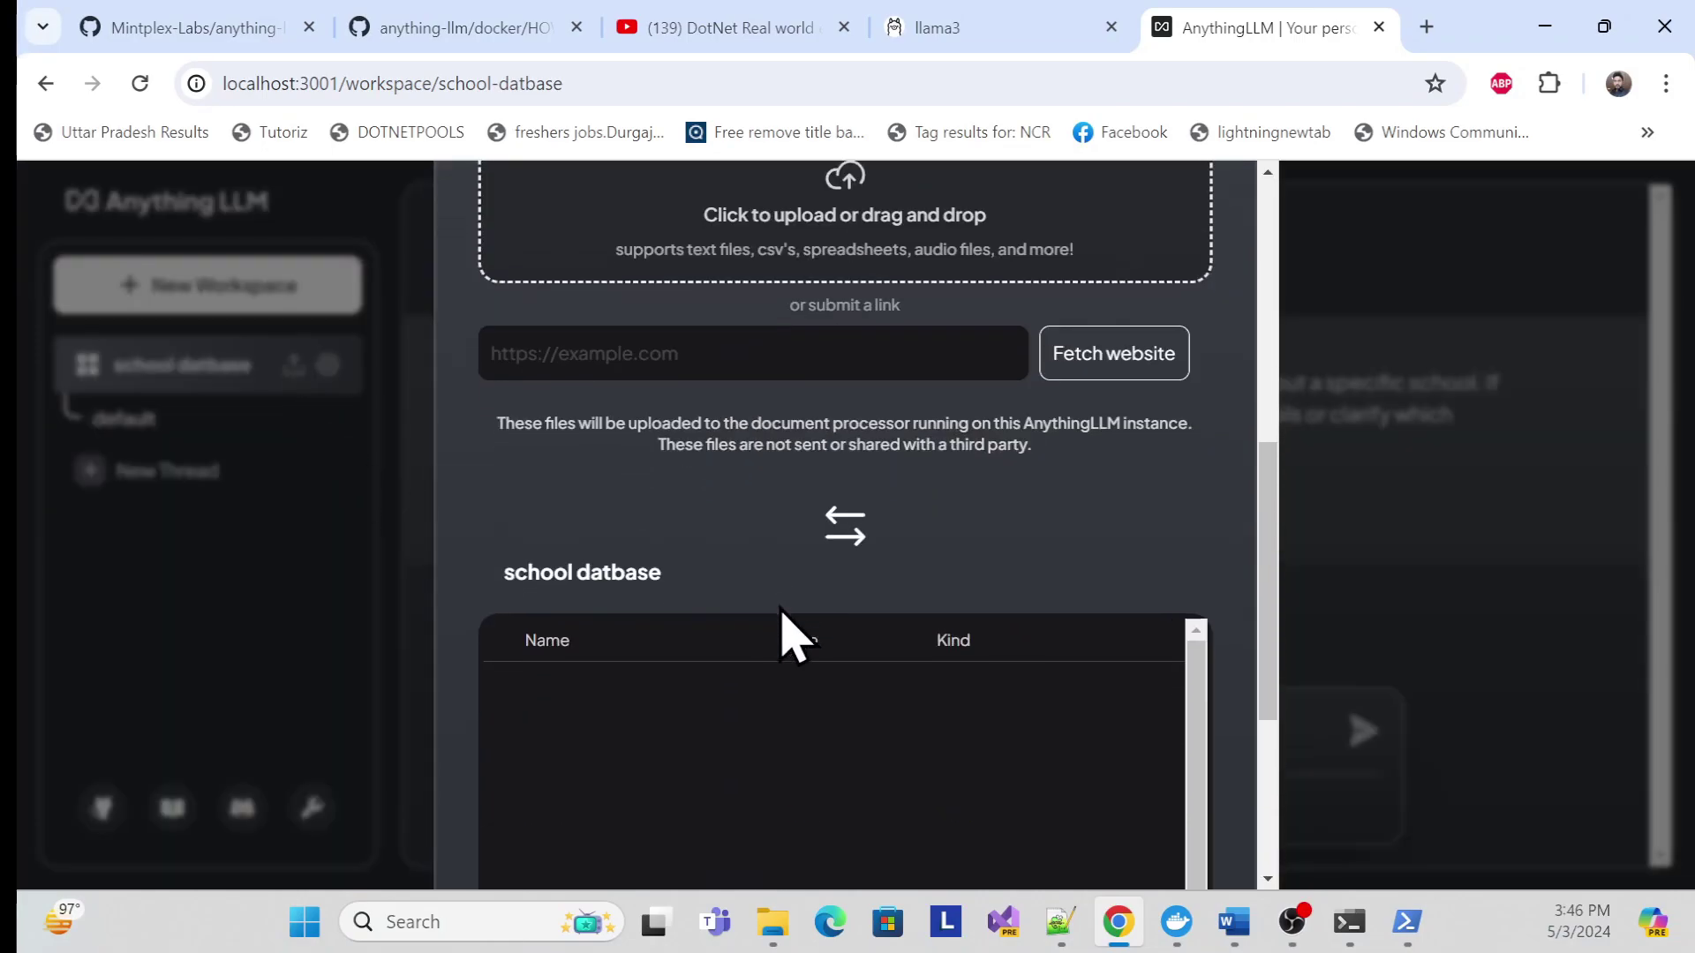
scroll(756, 674, down, 3)
scroll(749, 665, up, 7)
scroll(541, 469, up, 3)
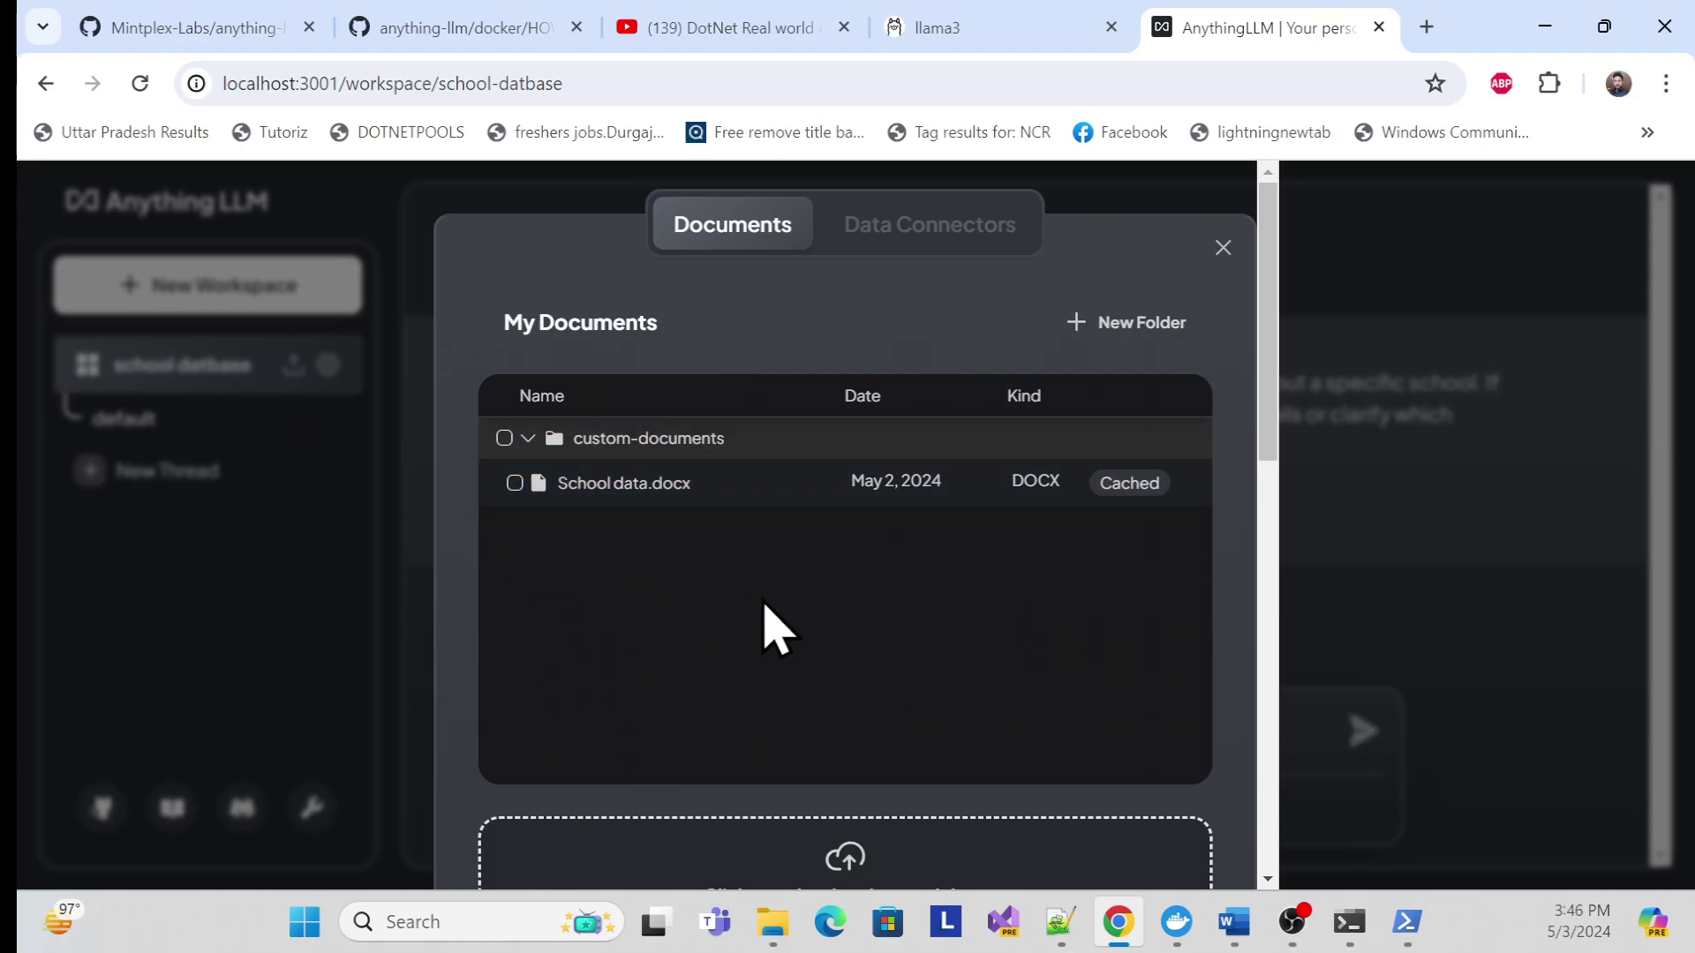
scroll(775, 624, down, 8)
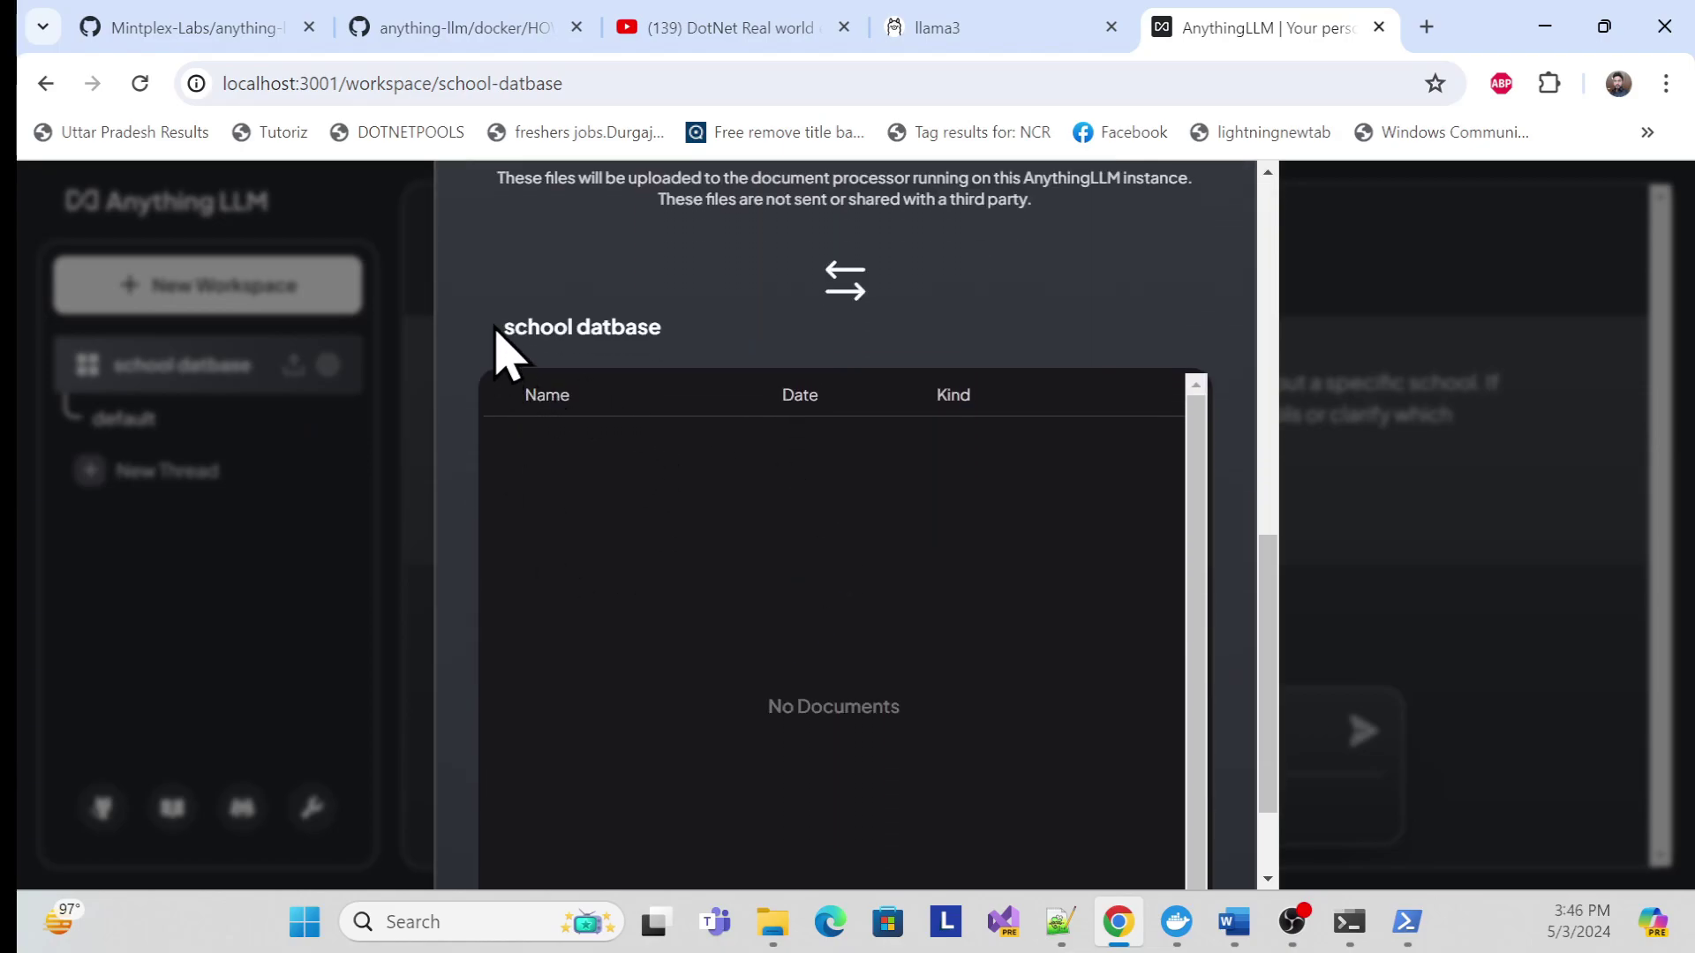
drag(497, 331, 697, 349)
scroll(717, 609, up, 8)
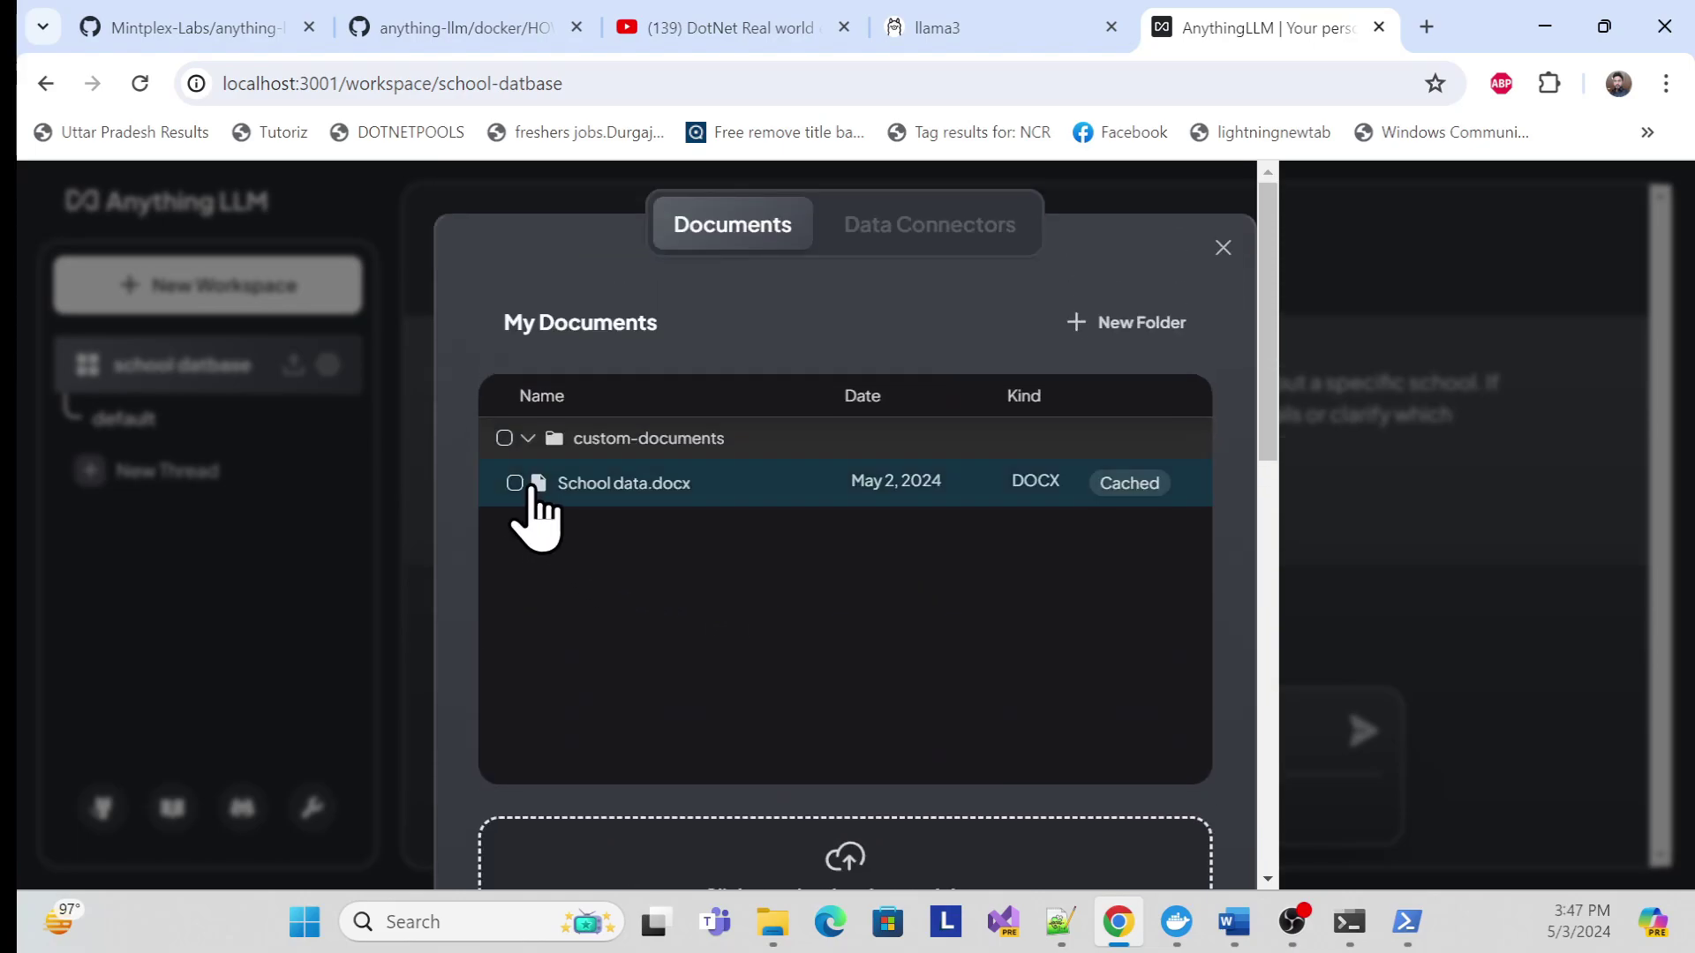
click(515, 483)
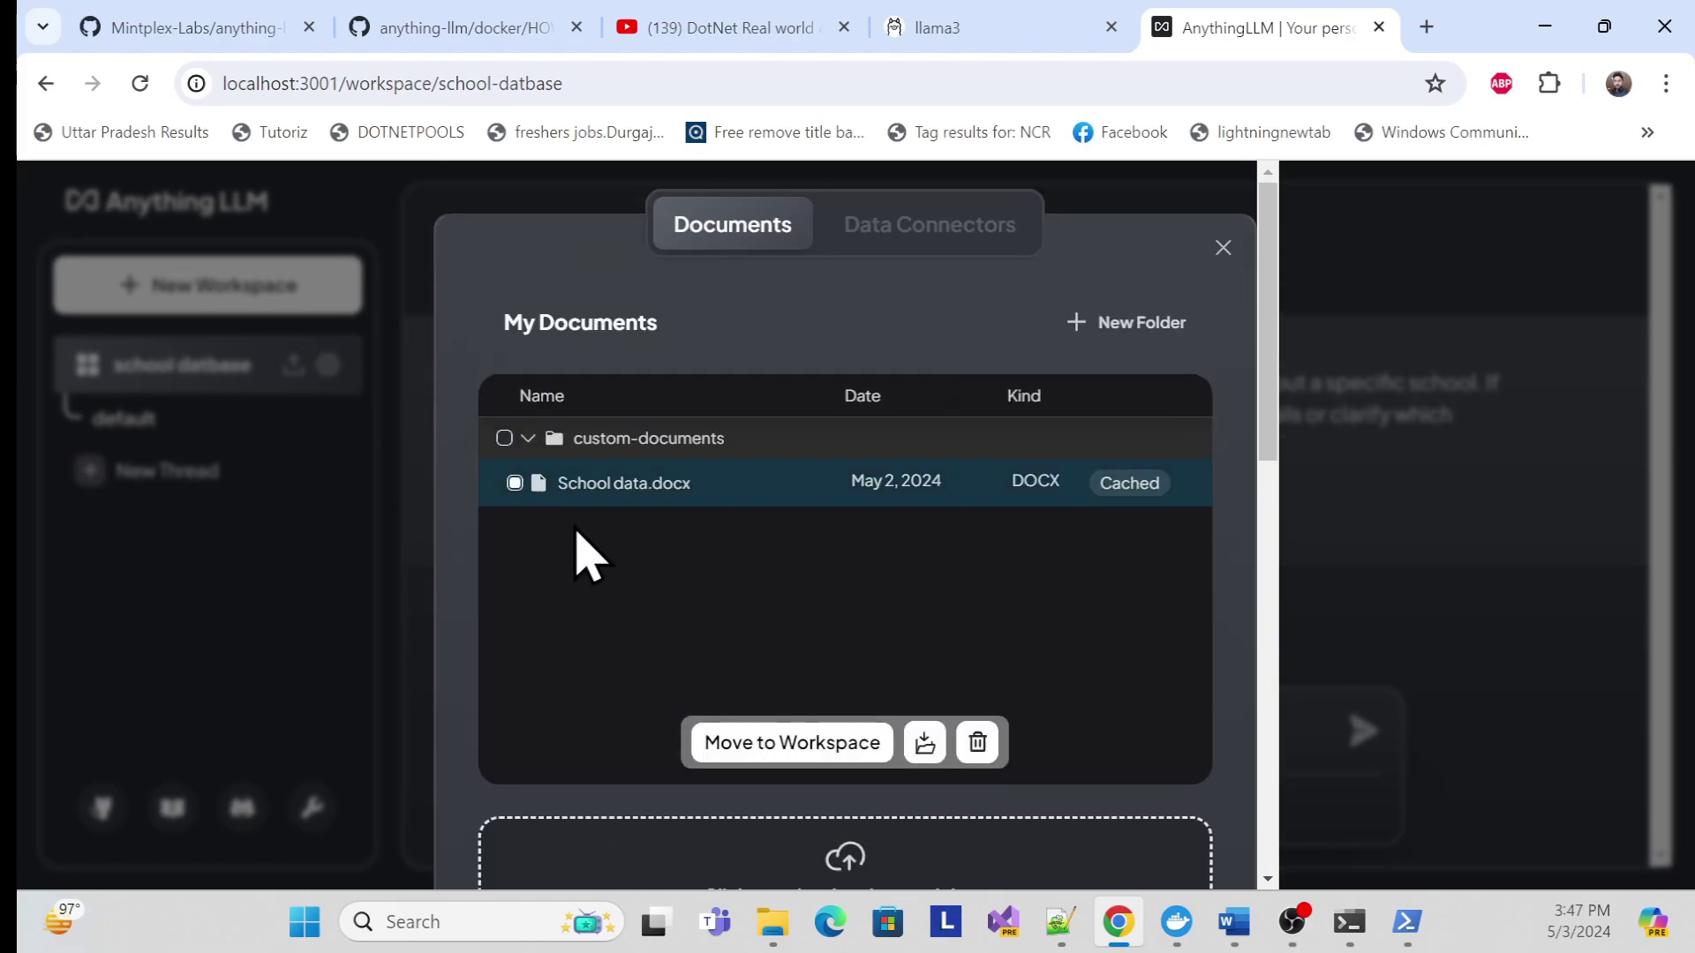
click(786, 744)
Step: Save and embed the workspace documents, then close the document manager
scroll(845, 637, down, 10)
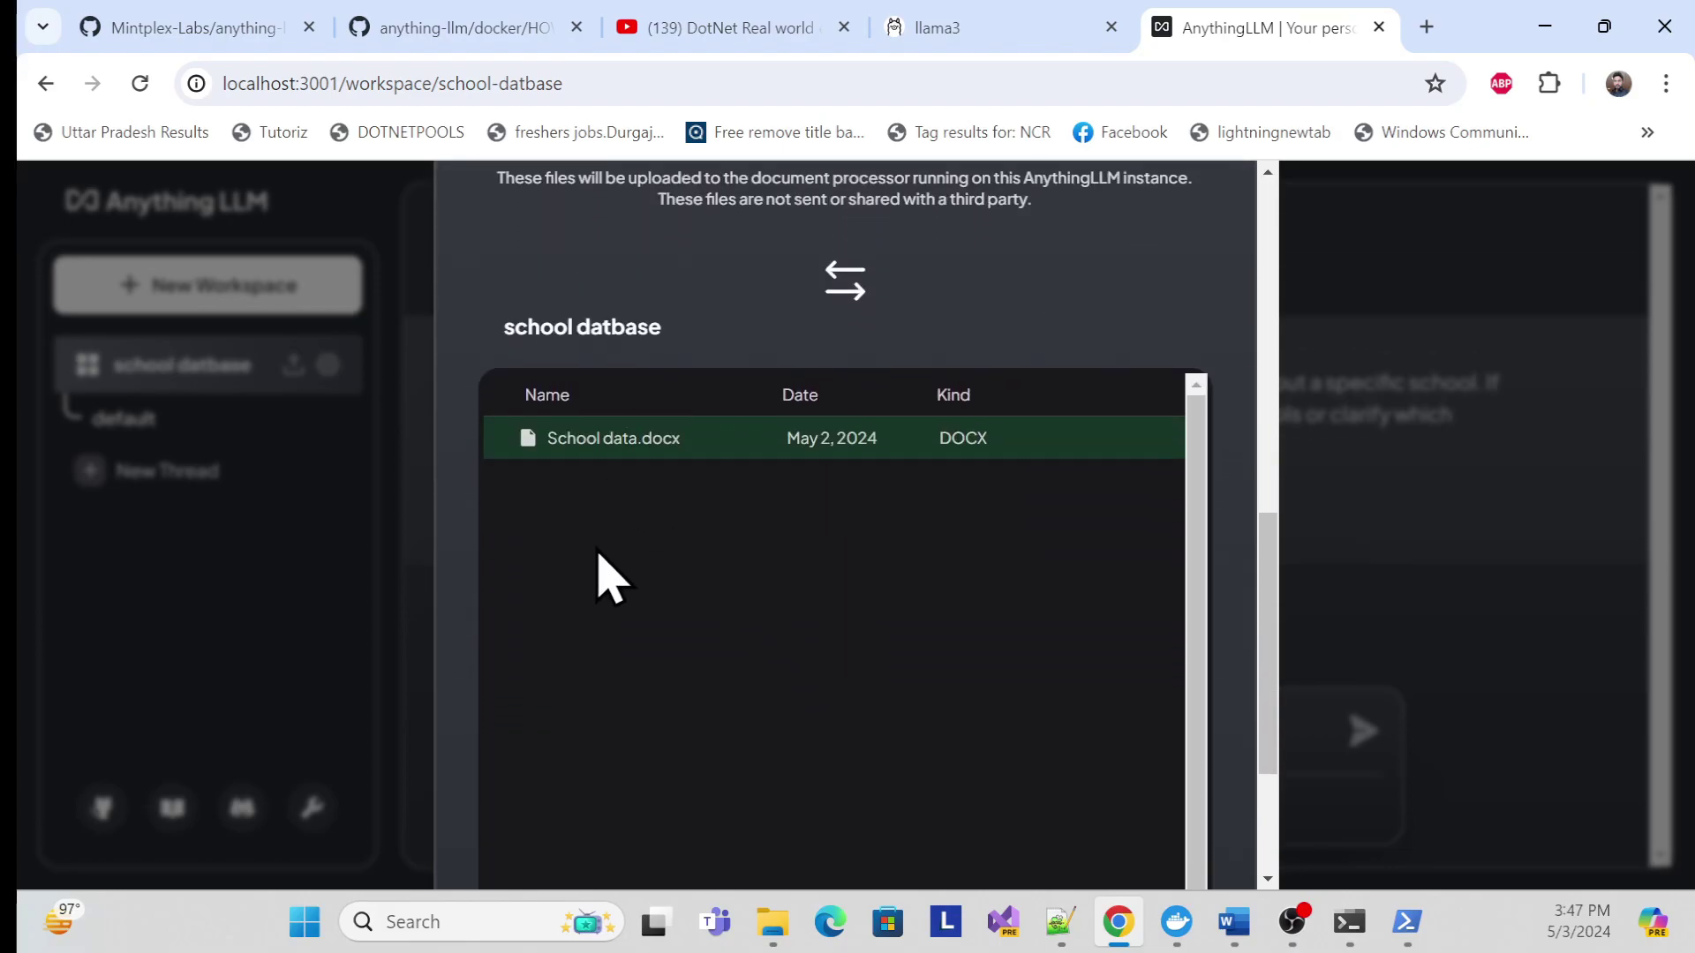
scroll(1014, 703, down, 4)
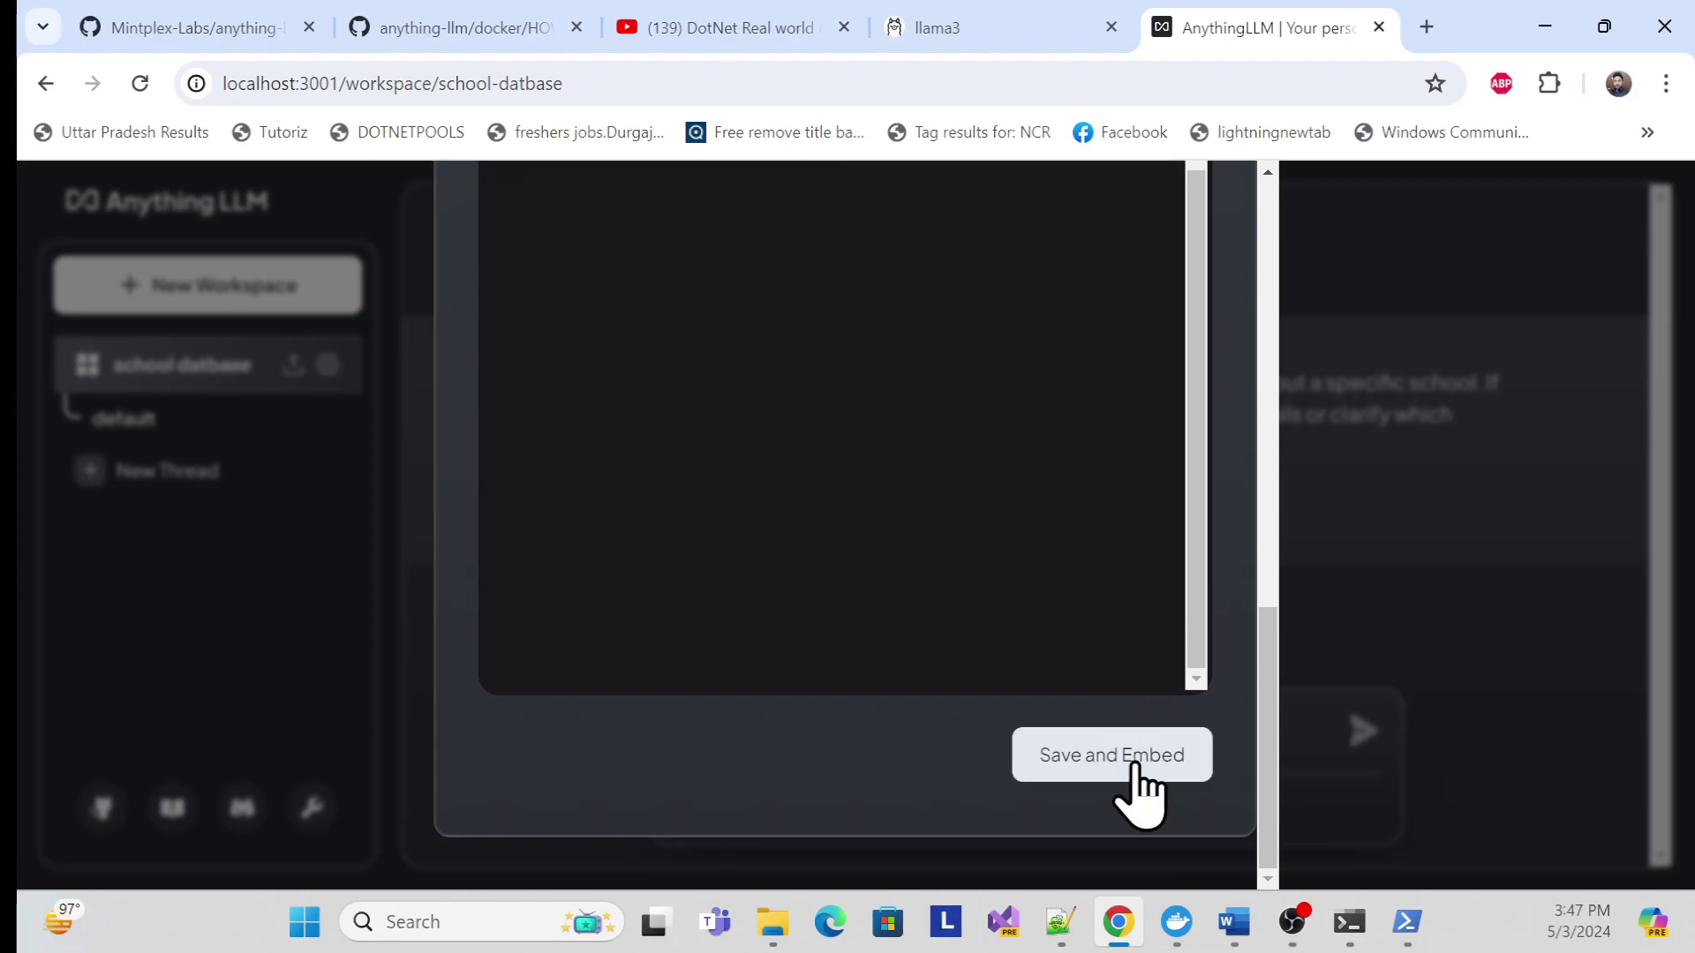
click(1101, 775)
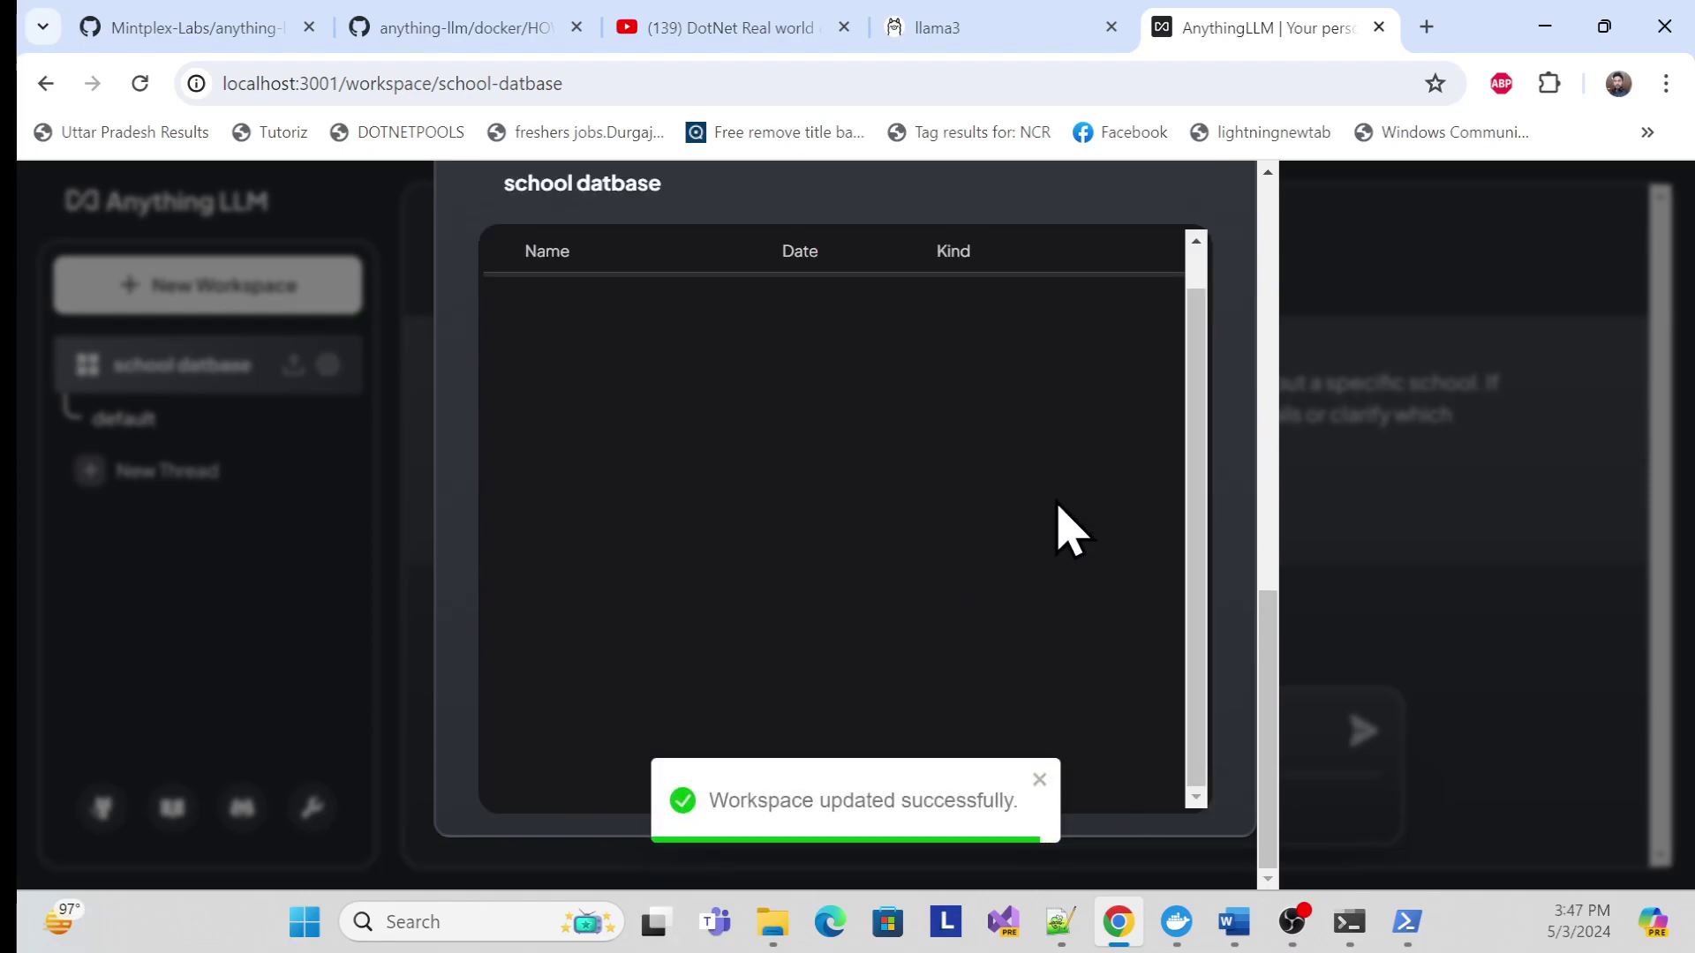
scroll(1055, 530, up, 12)
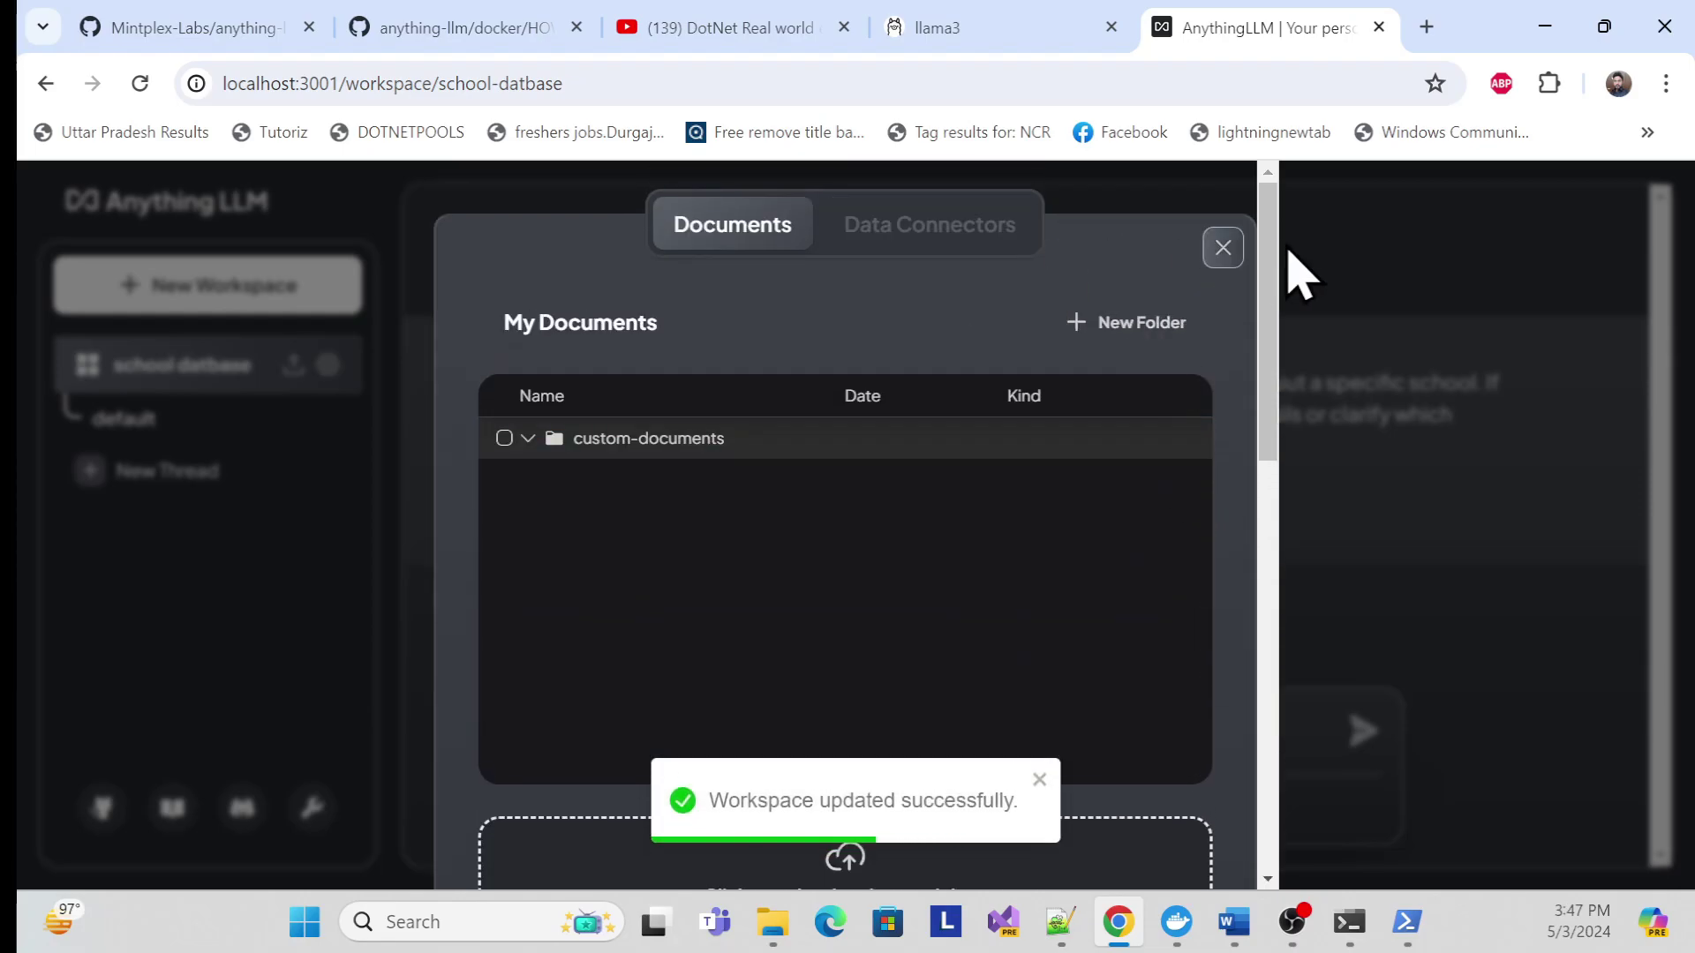
click(1223, 249)
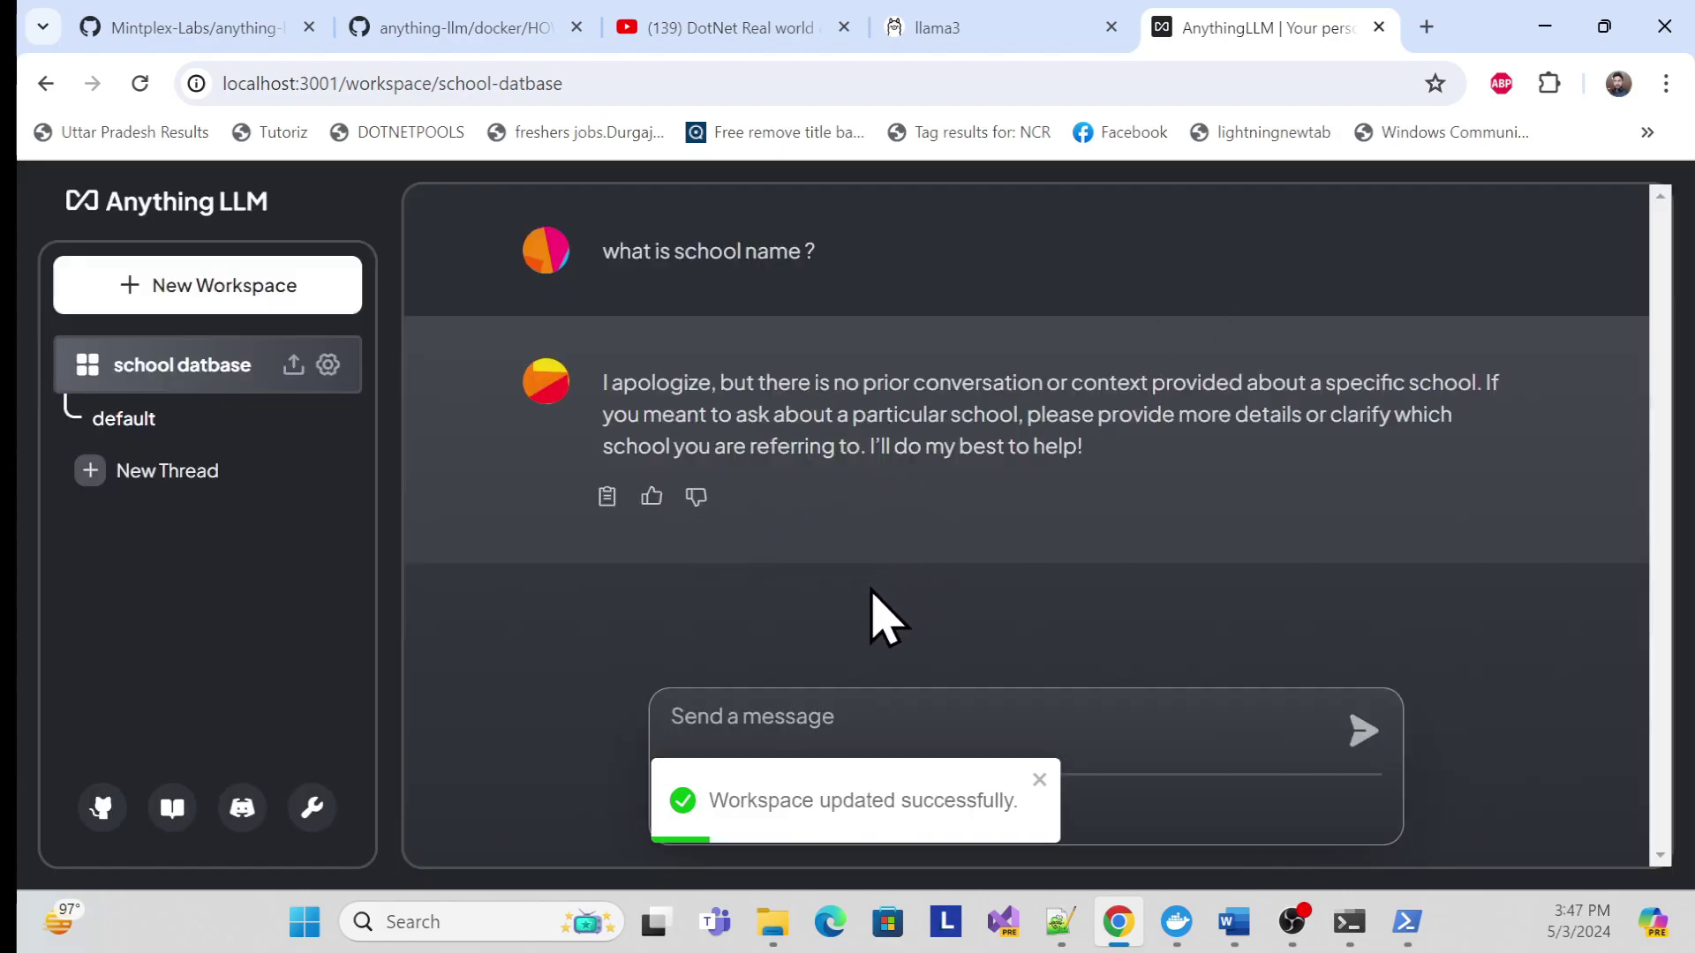
Step: Ask 'what is school name ?' and highlight the answer Oakwood Elementary School
click(817, 719)
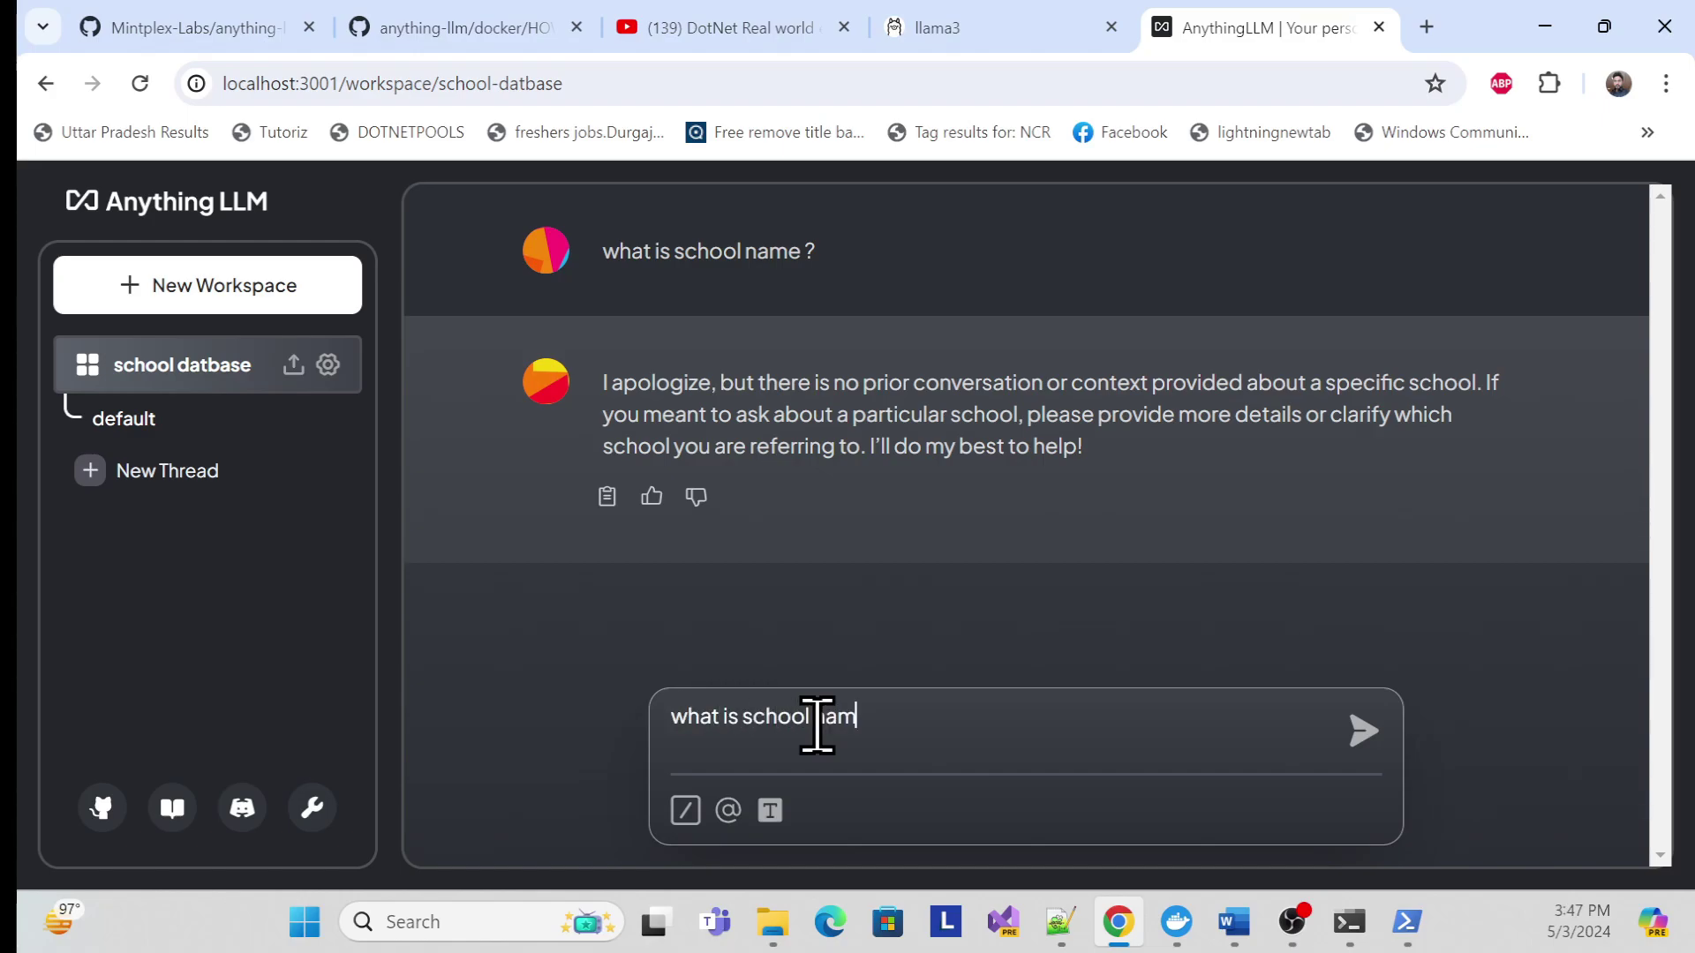
key(Return)
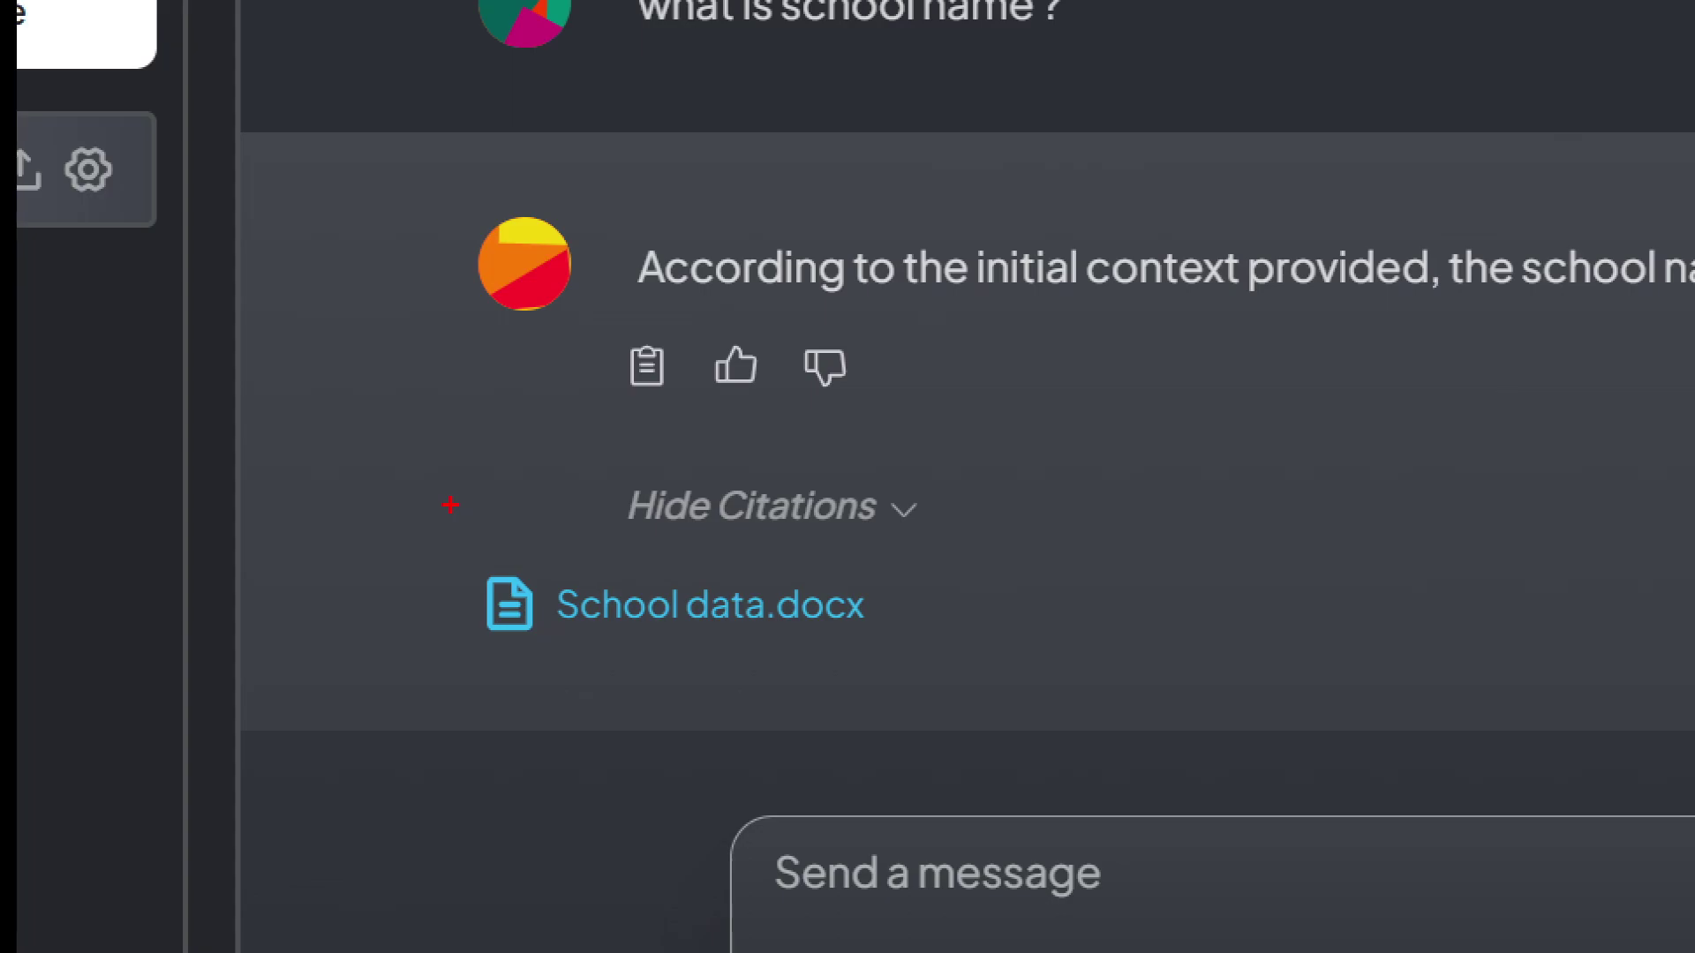
drag(450, 505, 1004, 658)
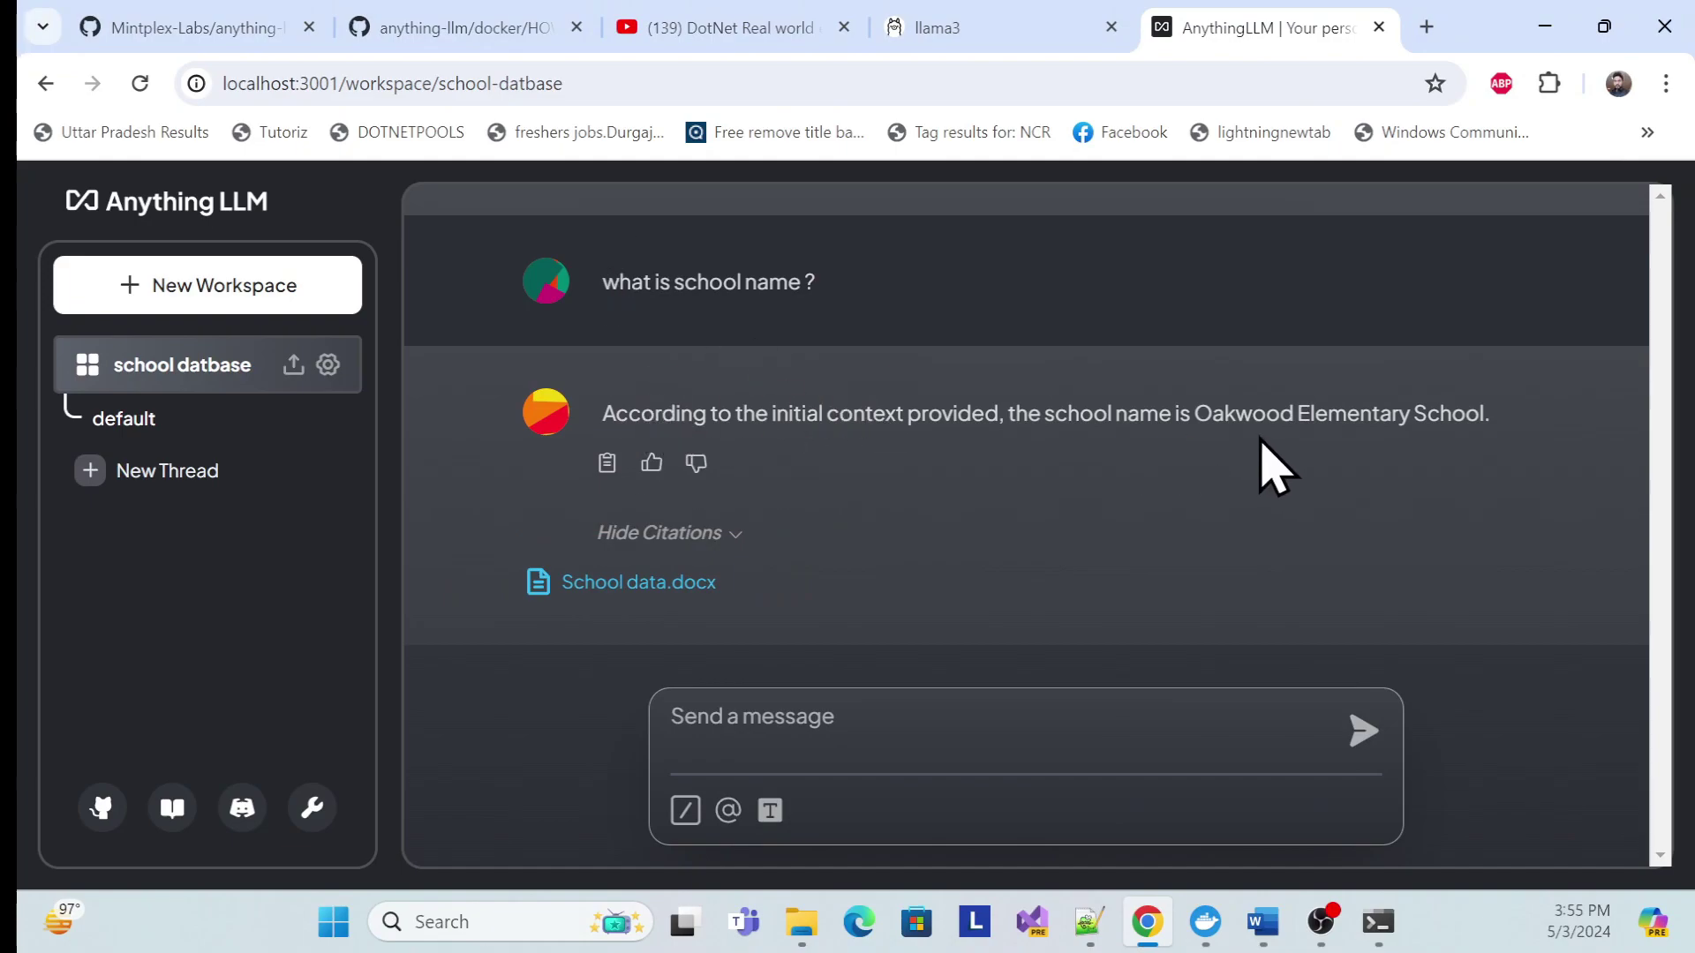
drag(1192, 414, 1501, 432)
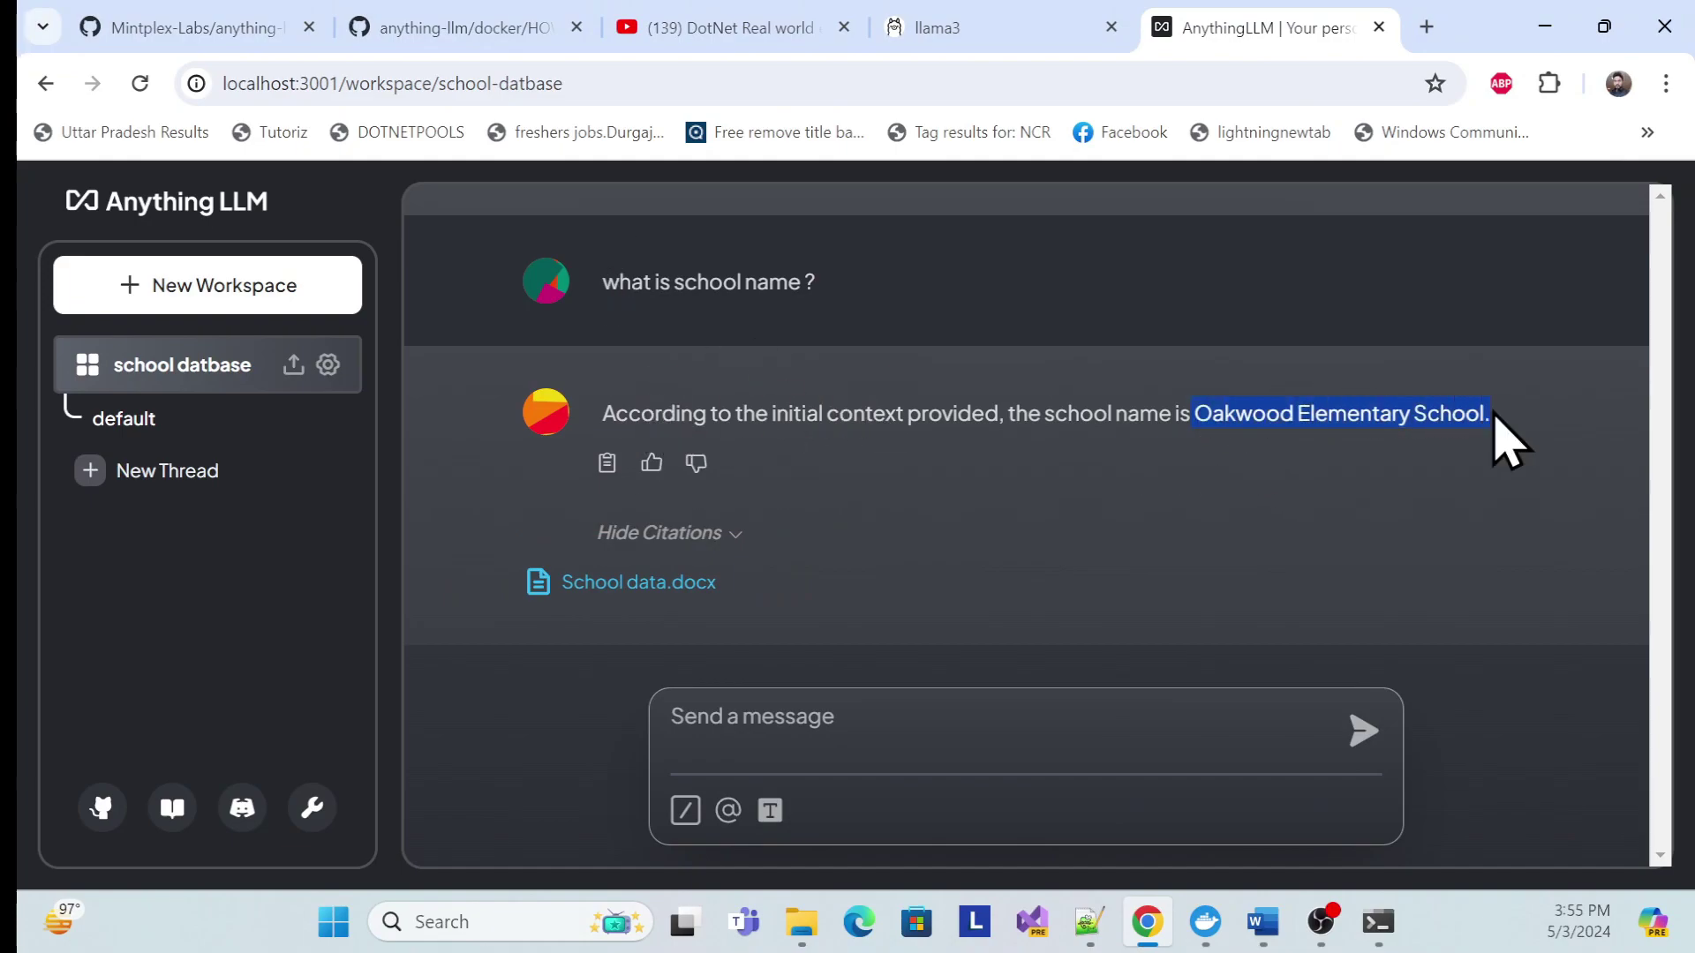
double_click(1302, 412)
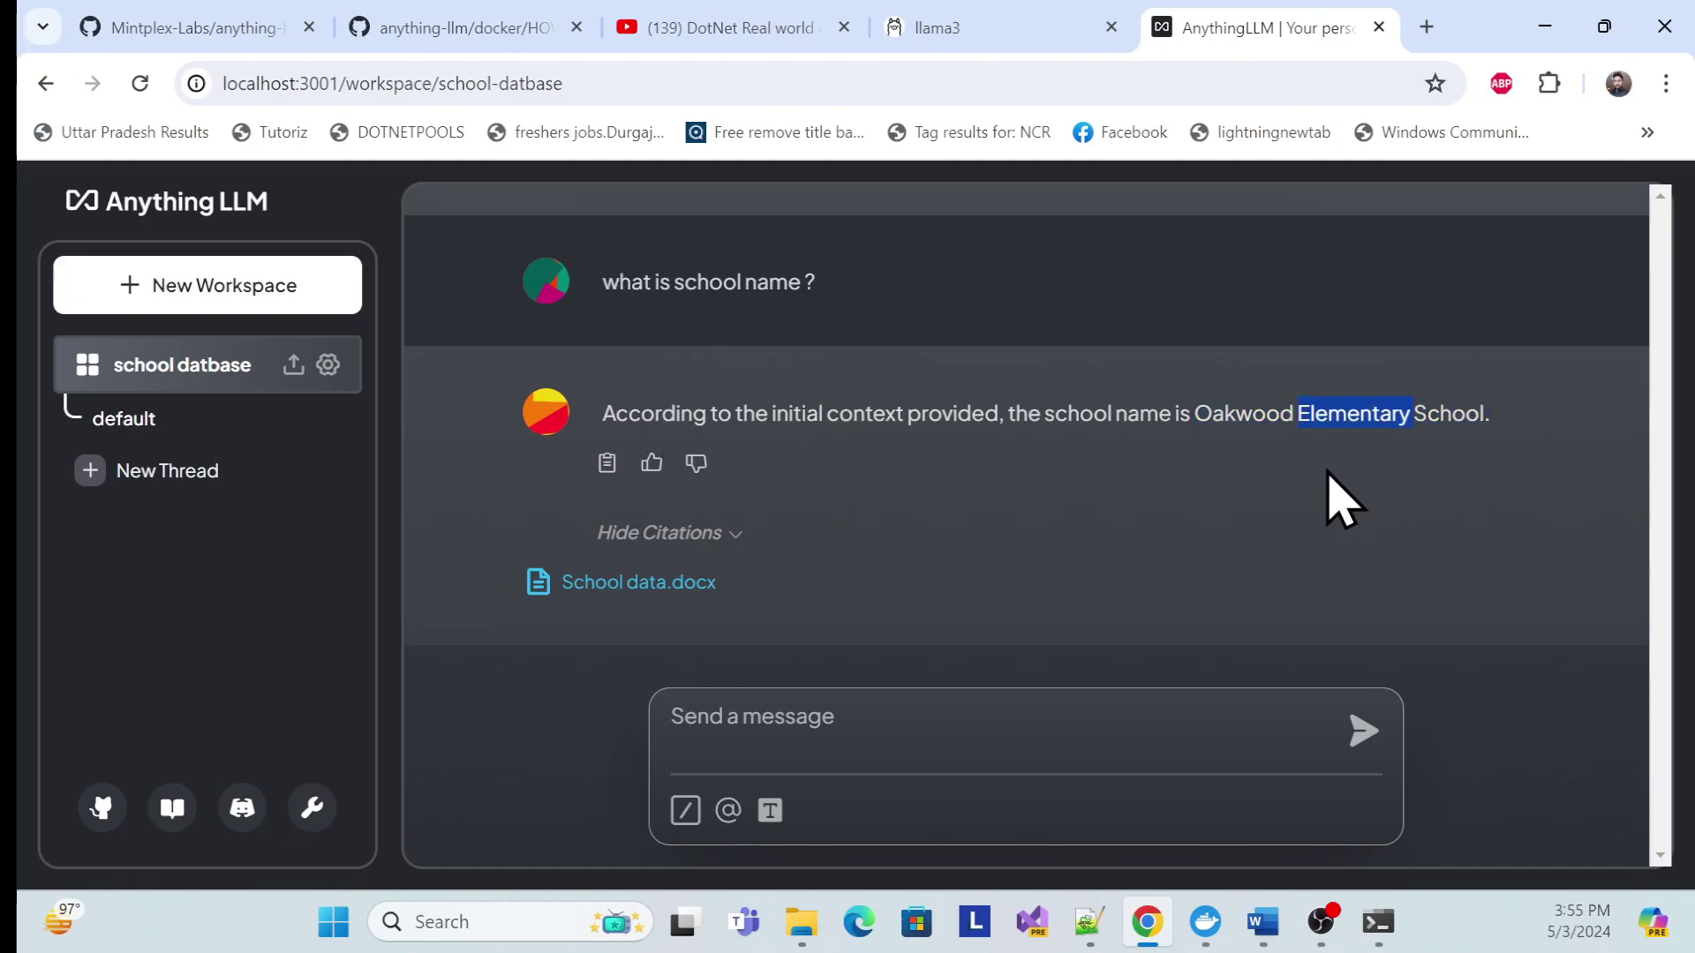
Step: Ask 'contact inforamton about that school' and highlight the returned phone and email
click(786, 739)
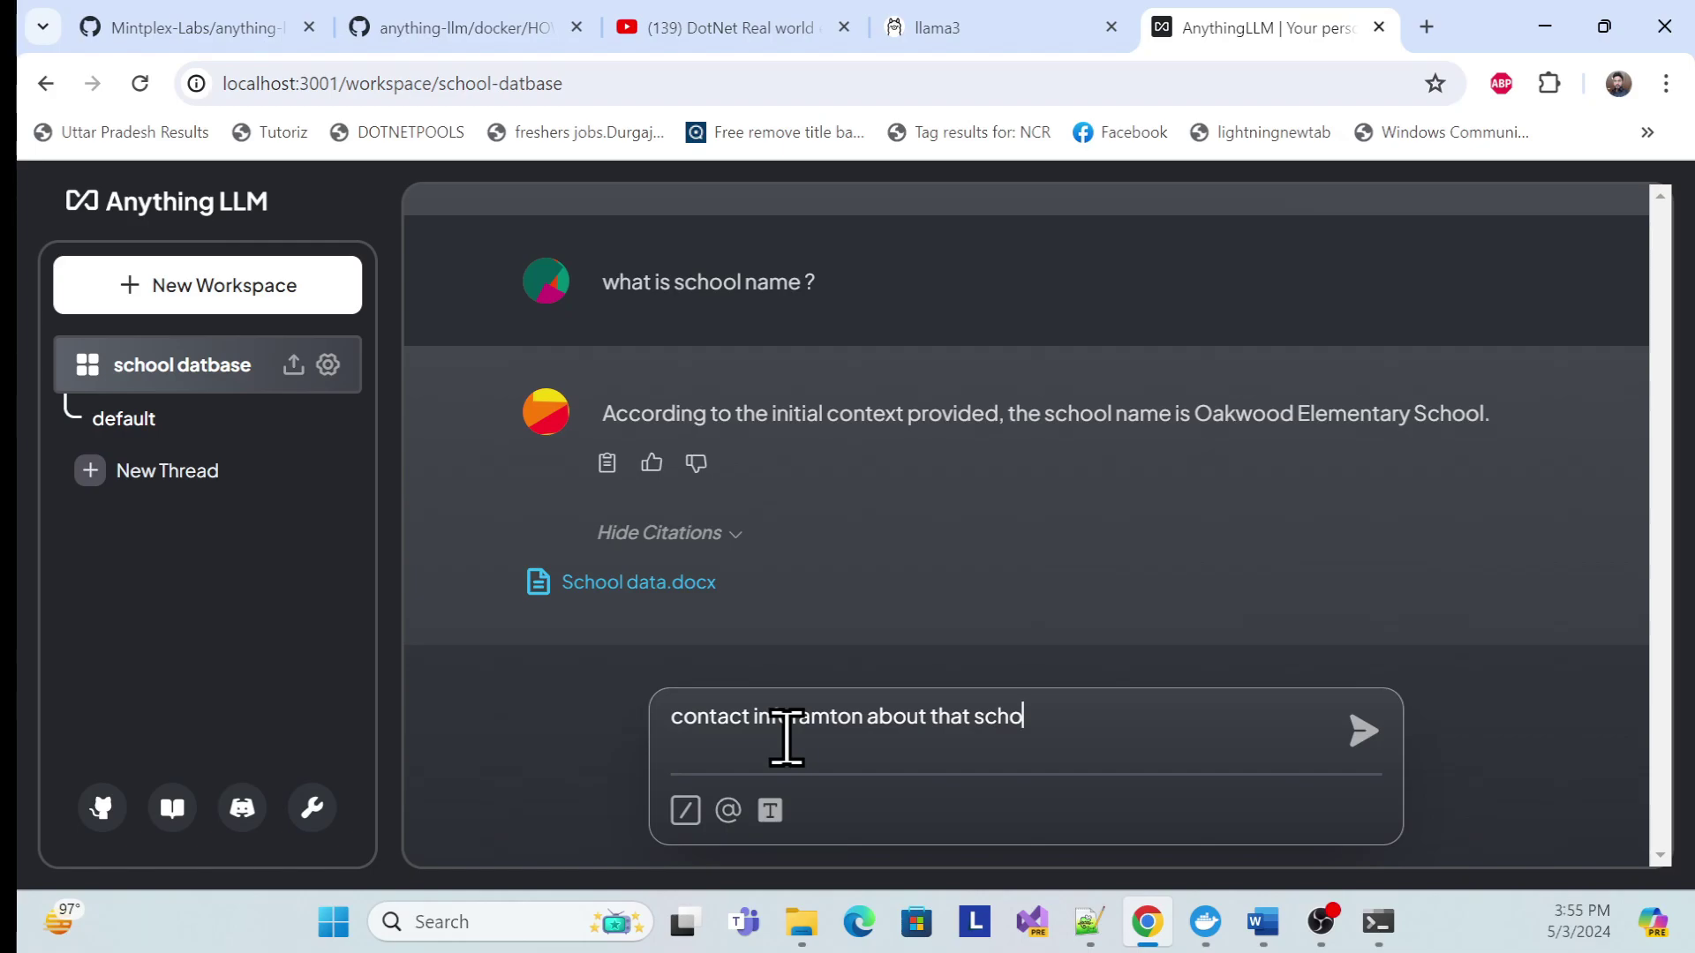
key(Return)
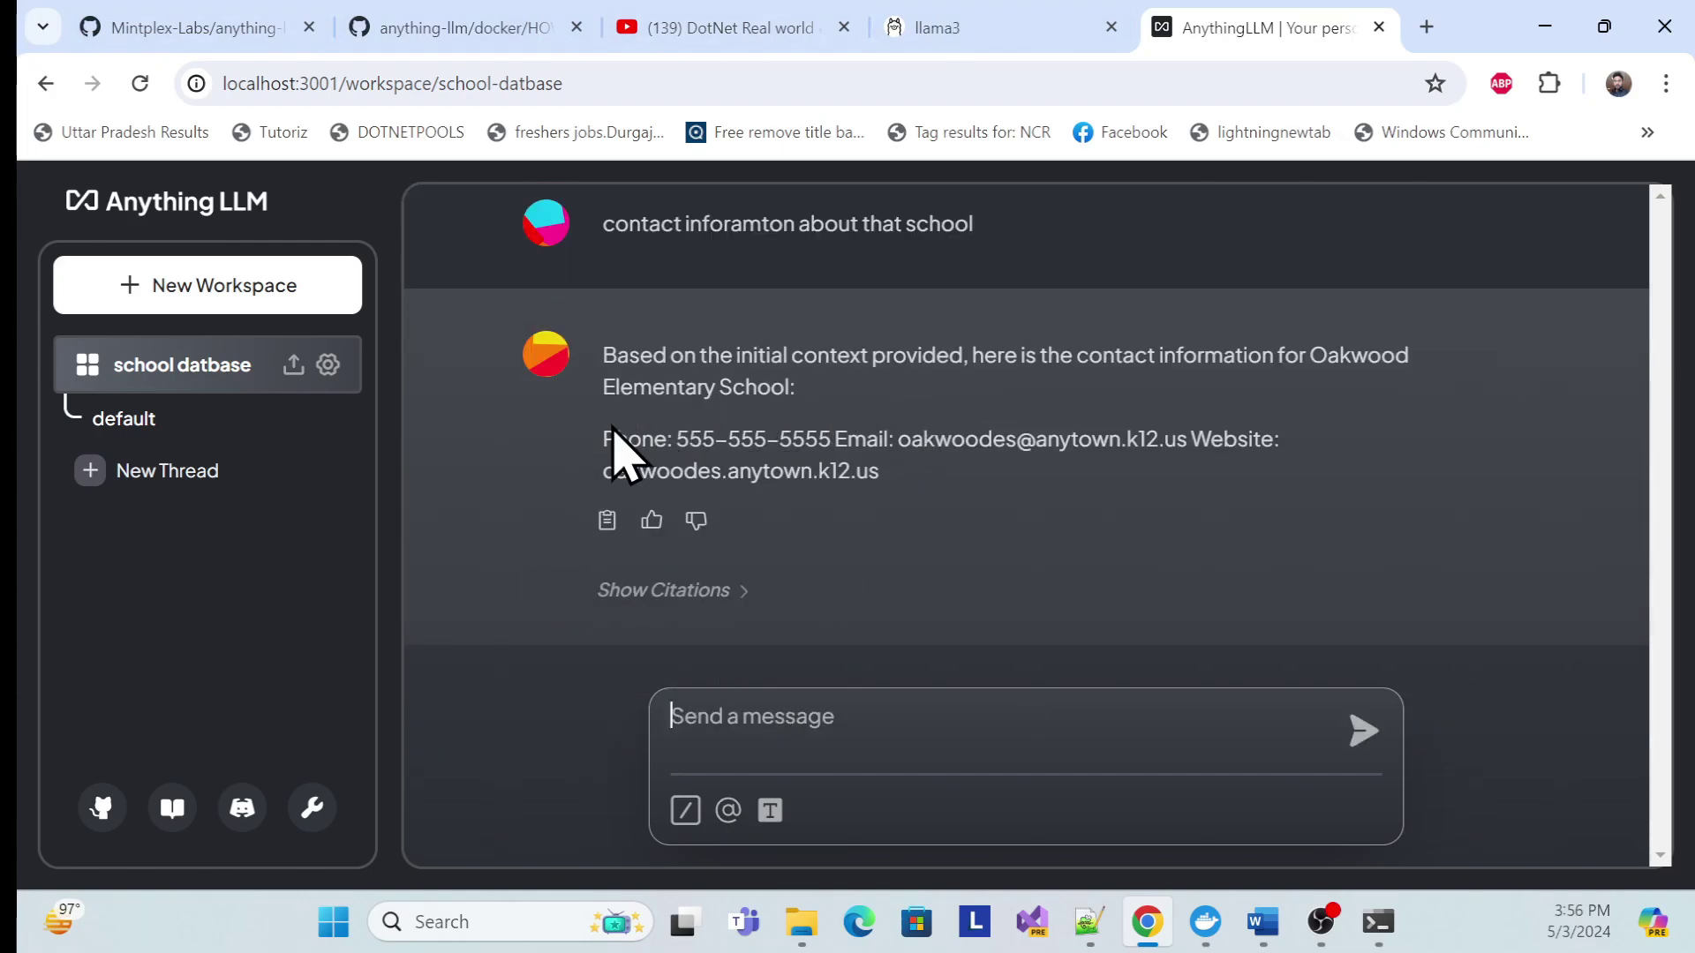
drag(617, 440, 918, 485)
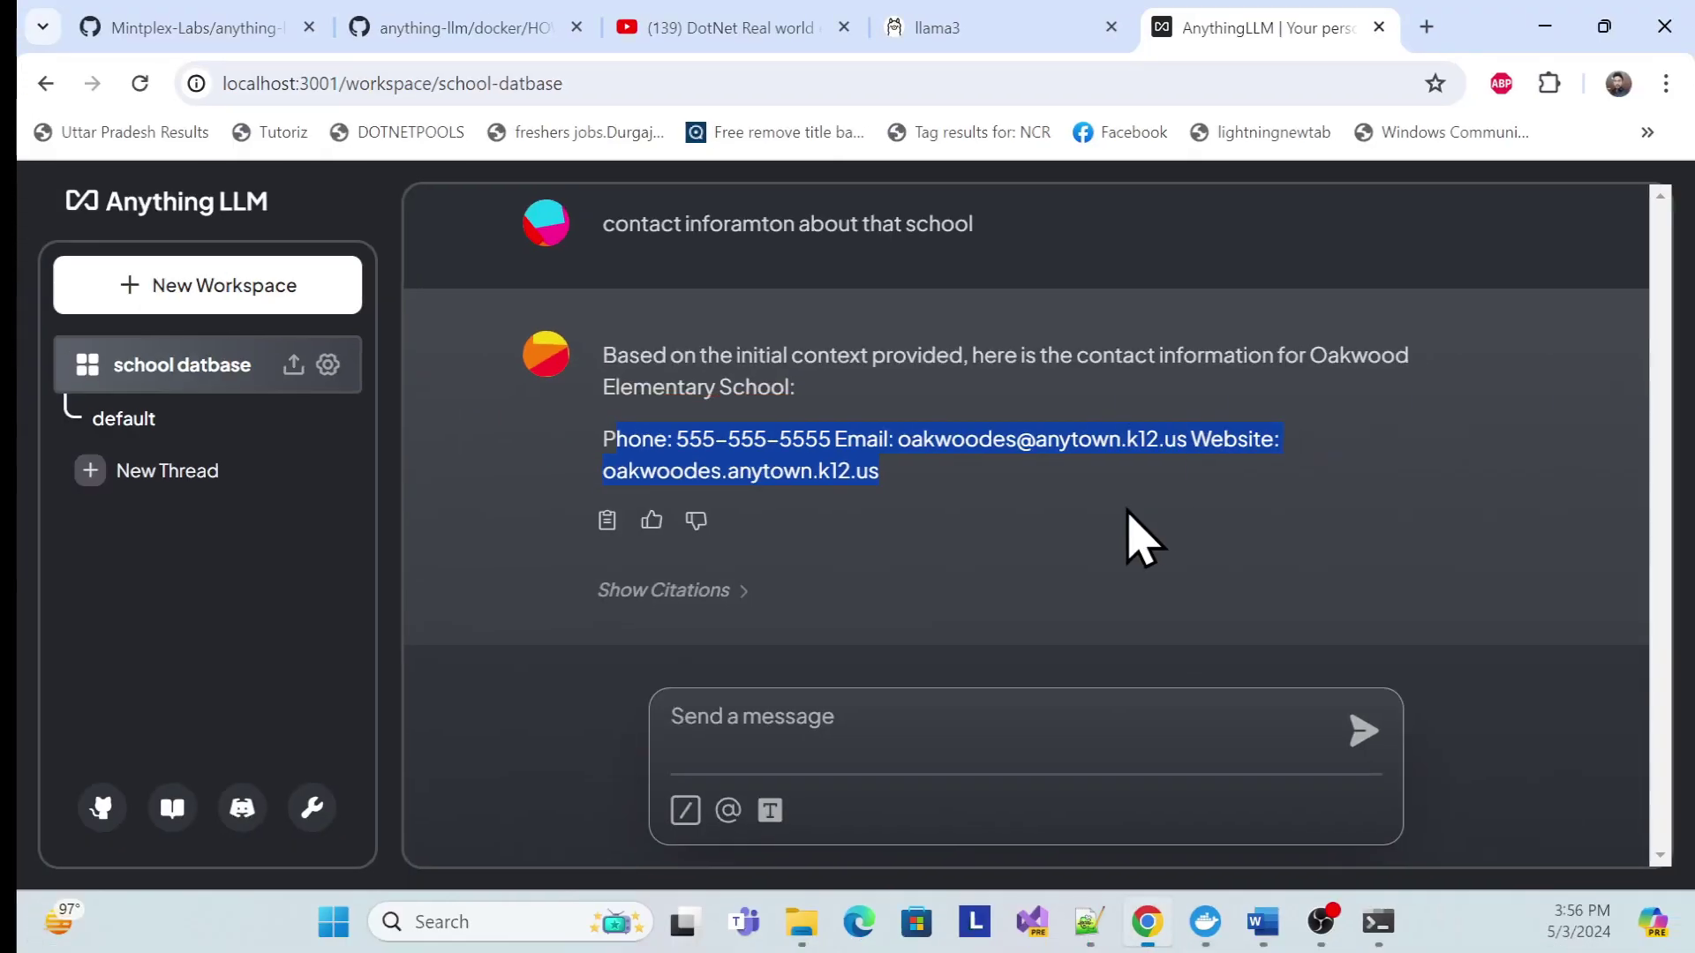
Step: Check the school name and Location entry in School data.docx, then return to the chat
mouse_move(1266, 921)
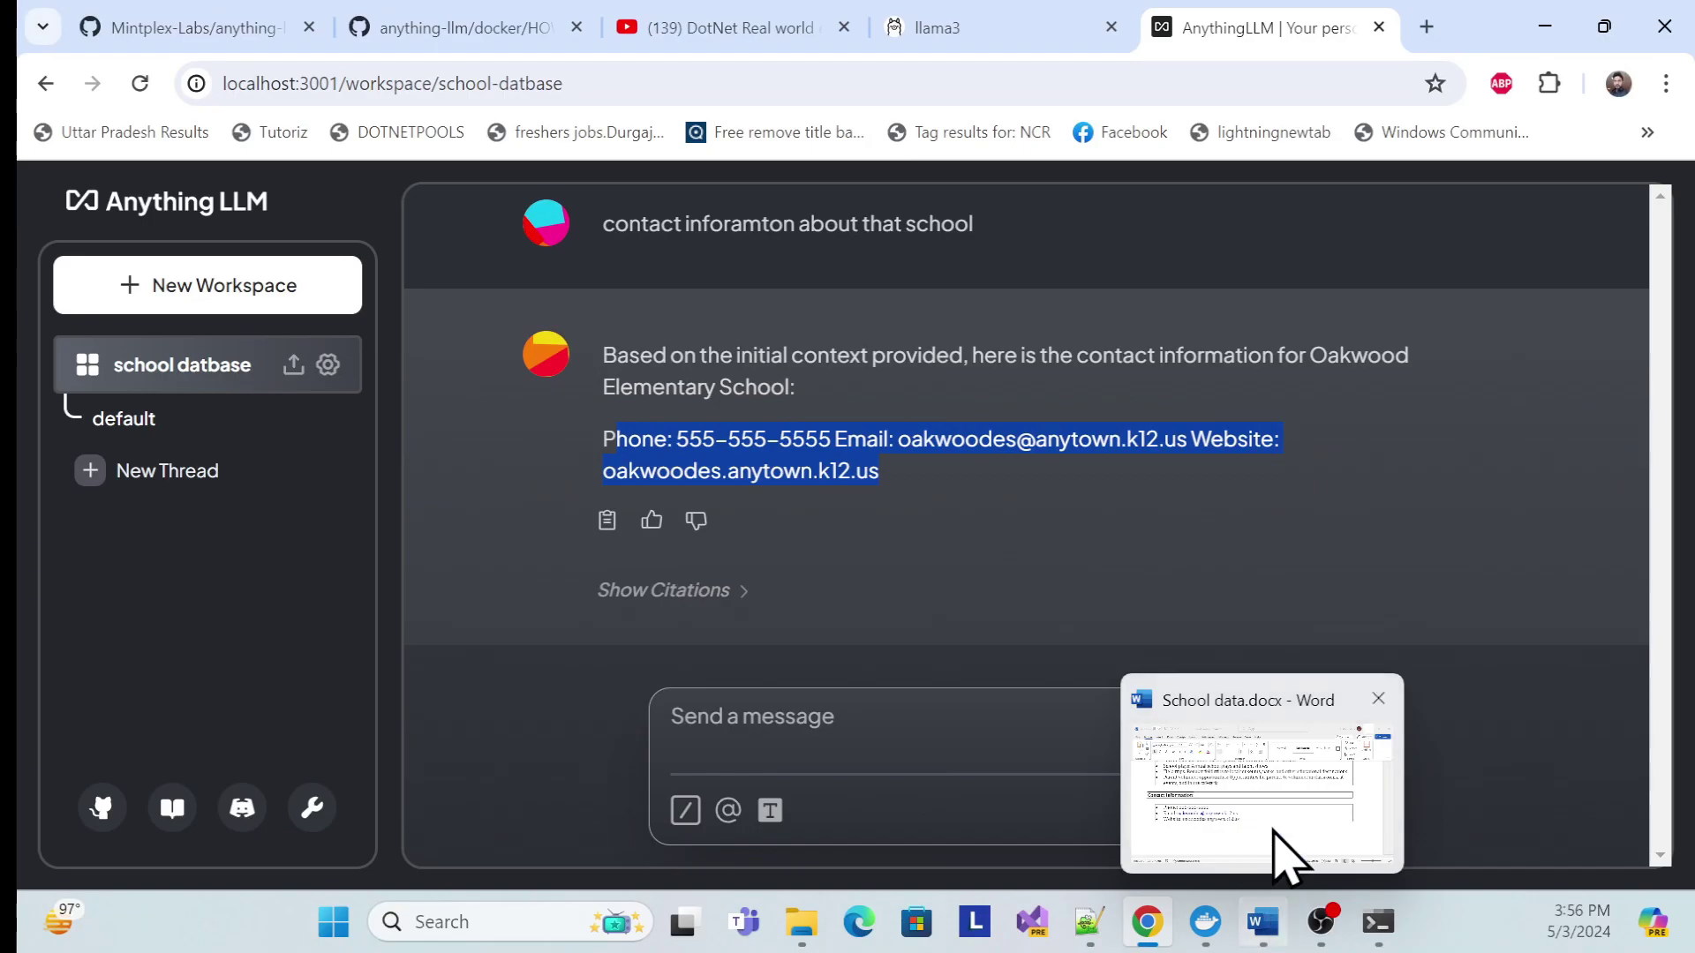
click(1280, 851)
scroll(235, 574, up, 10)
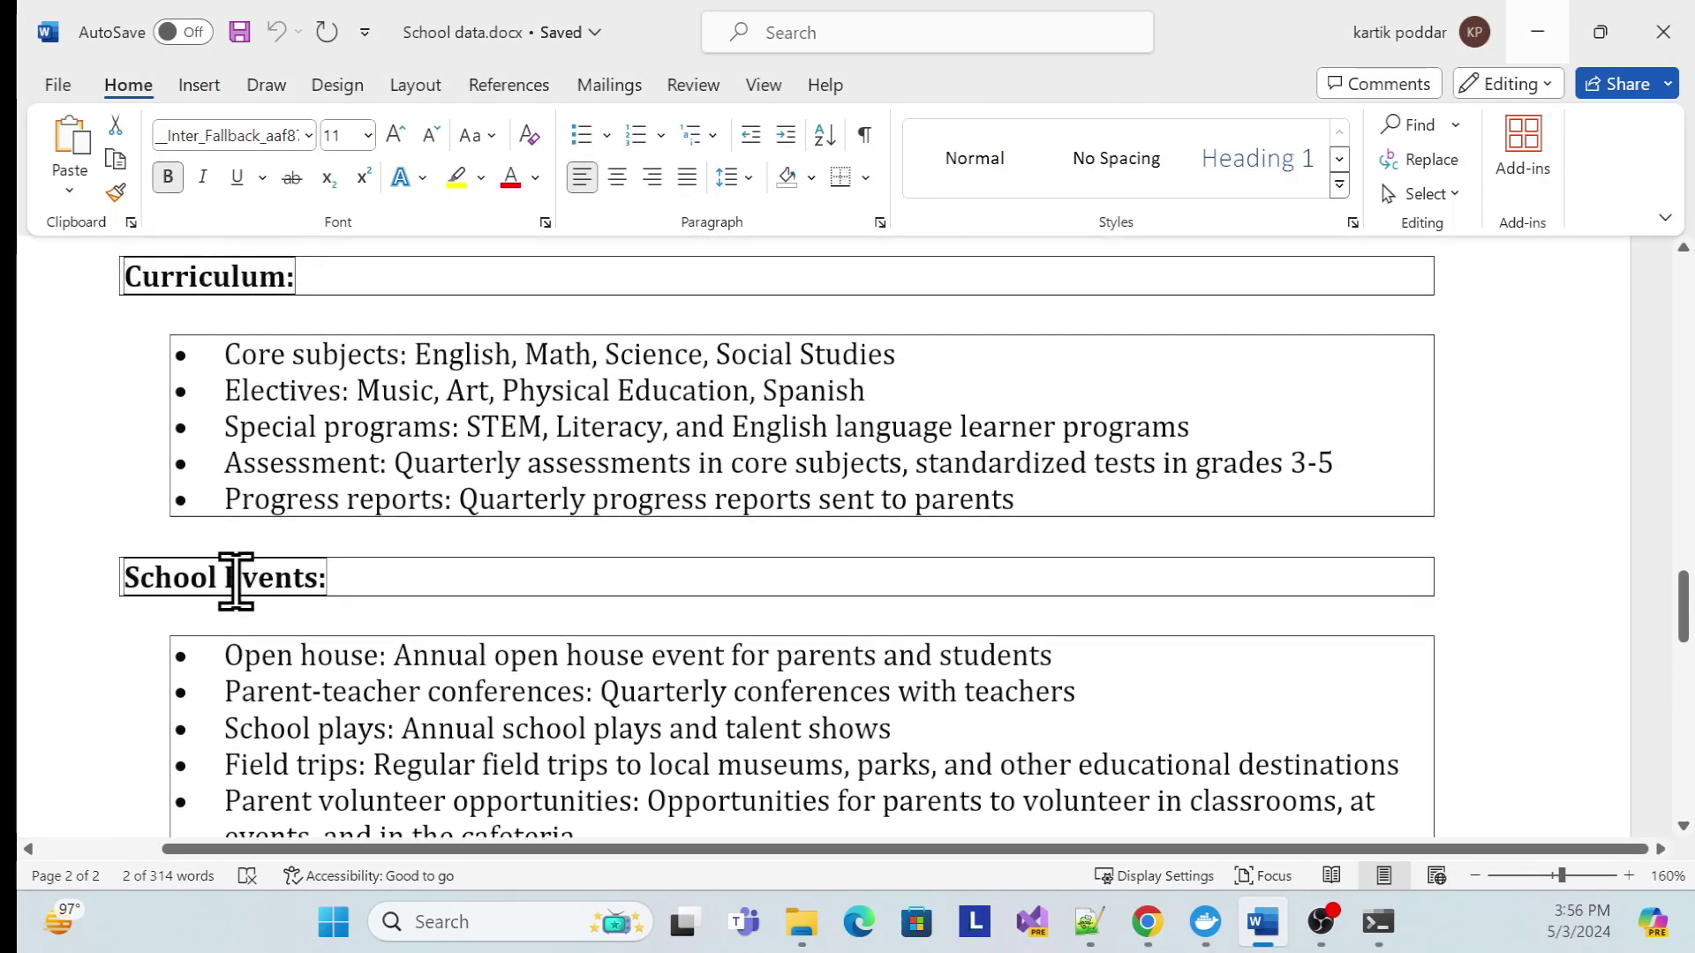
scroll(235, 580, up, 20)
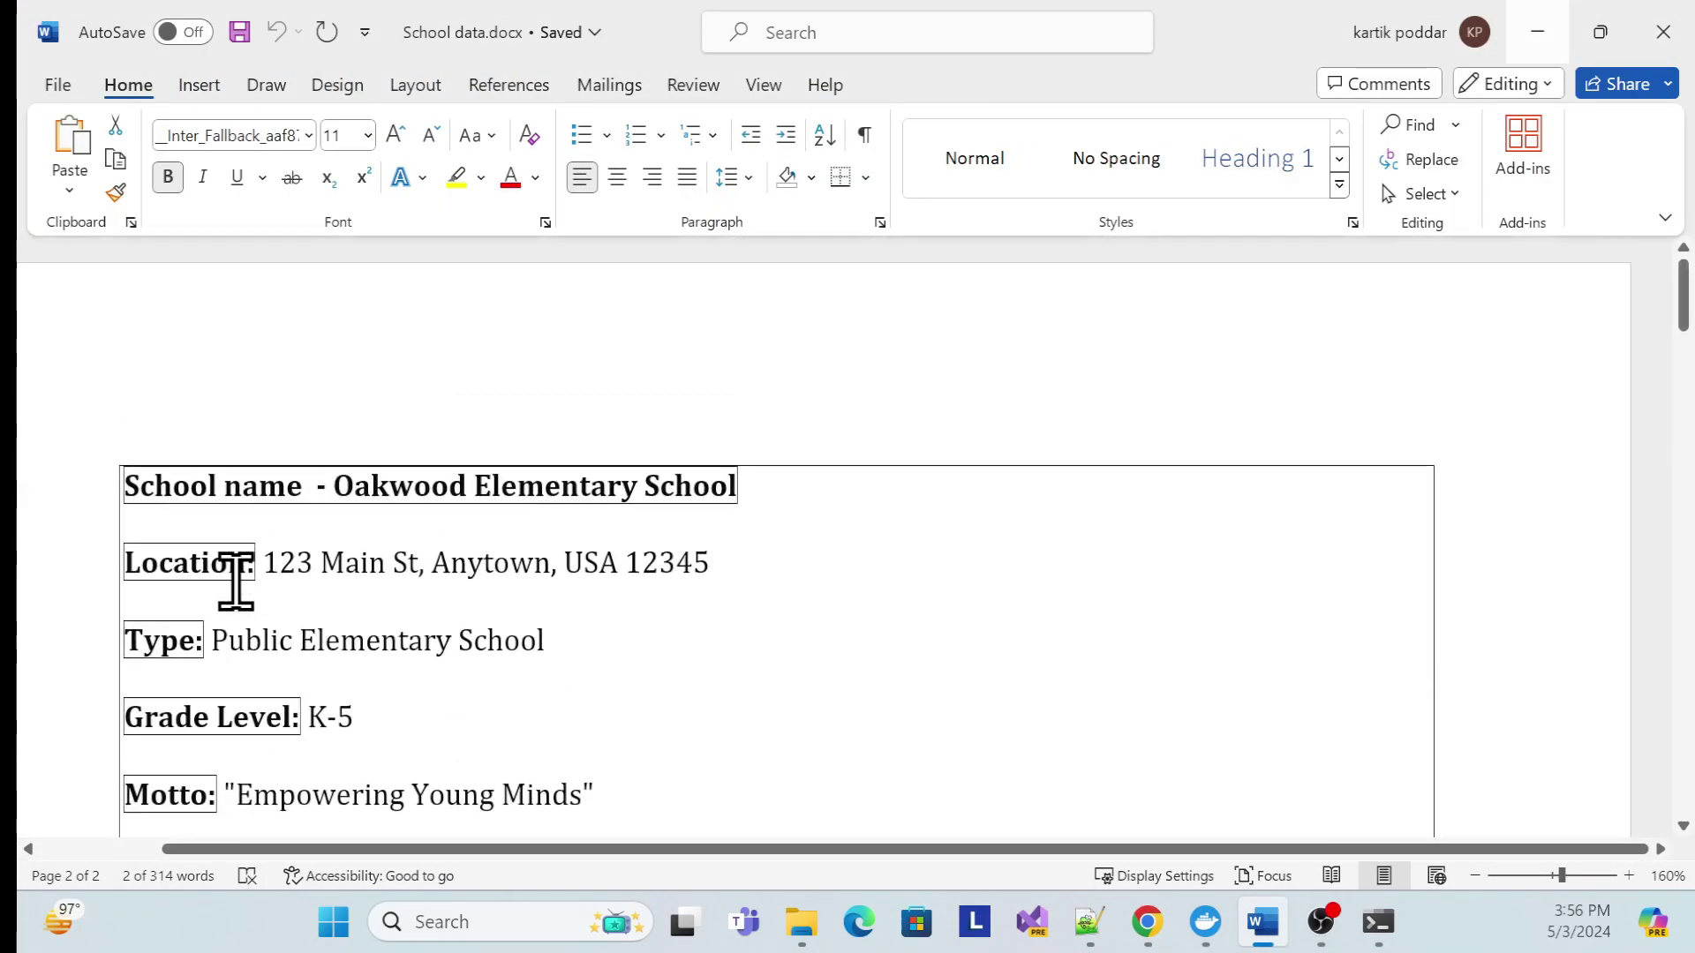
scroll(235, 579, down, 1)
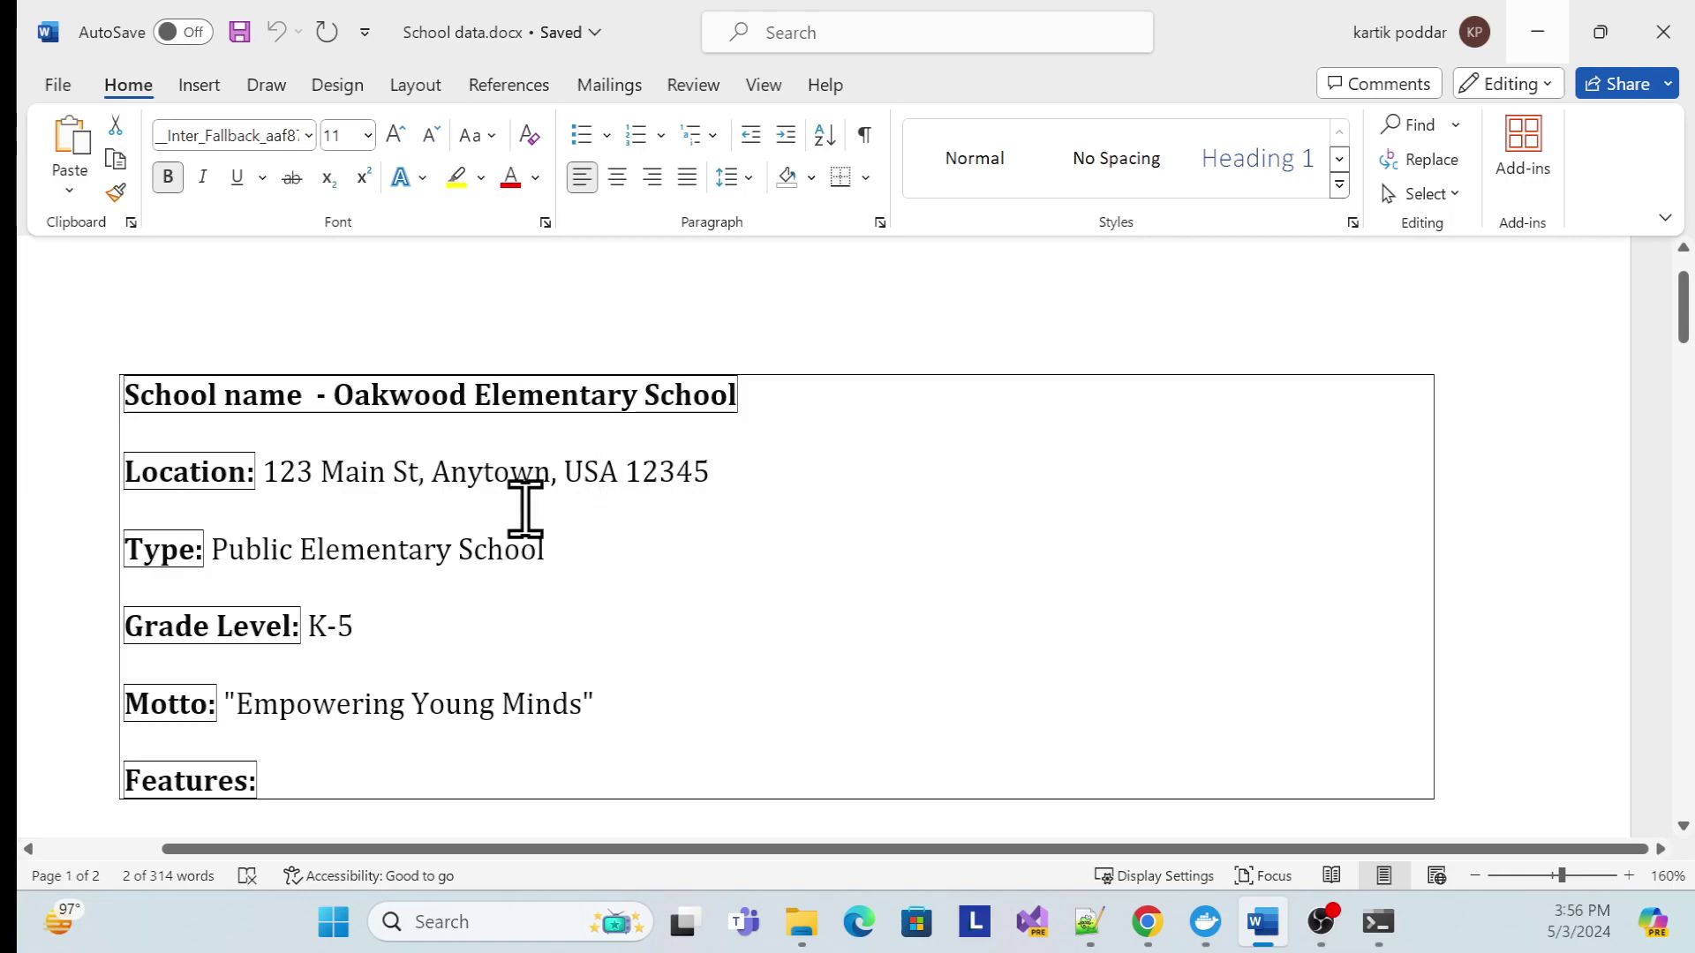
double_click(183, 471)
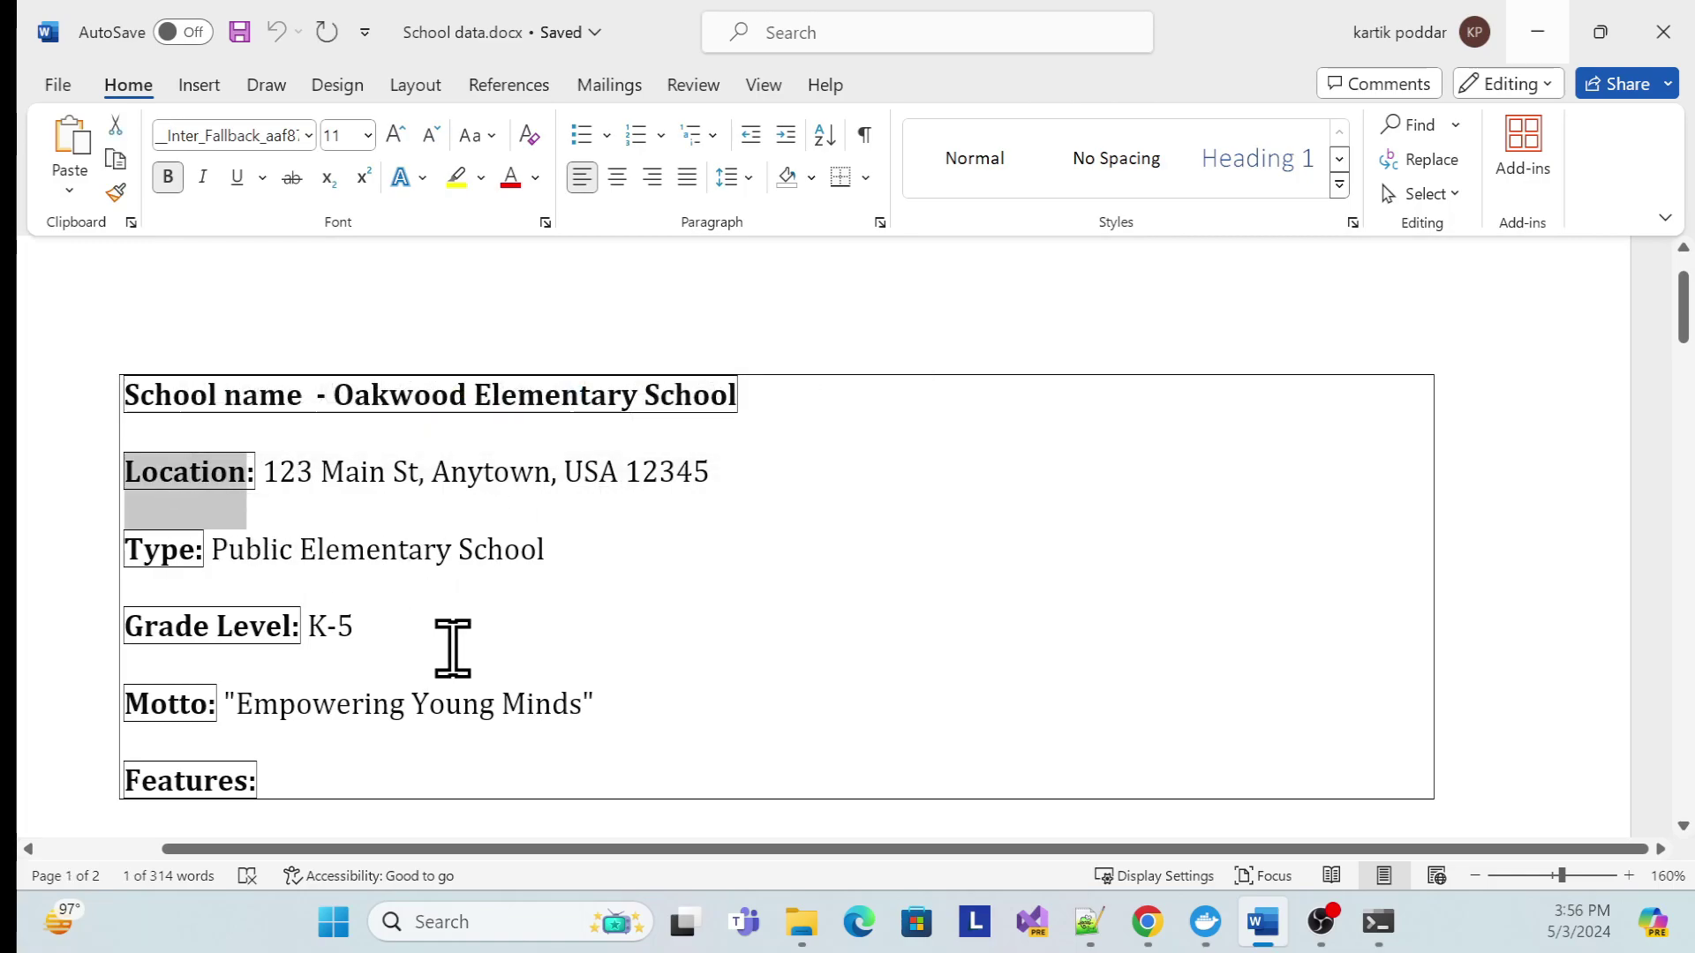
key(alt+Tab)
click(786, 712)
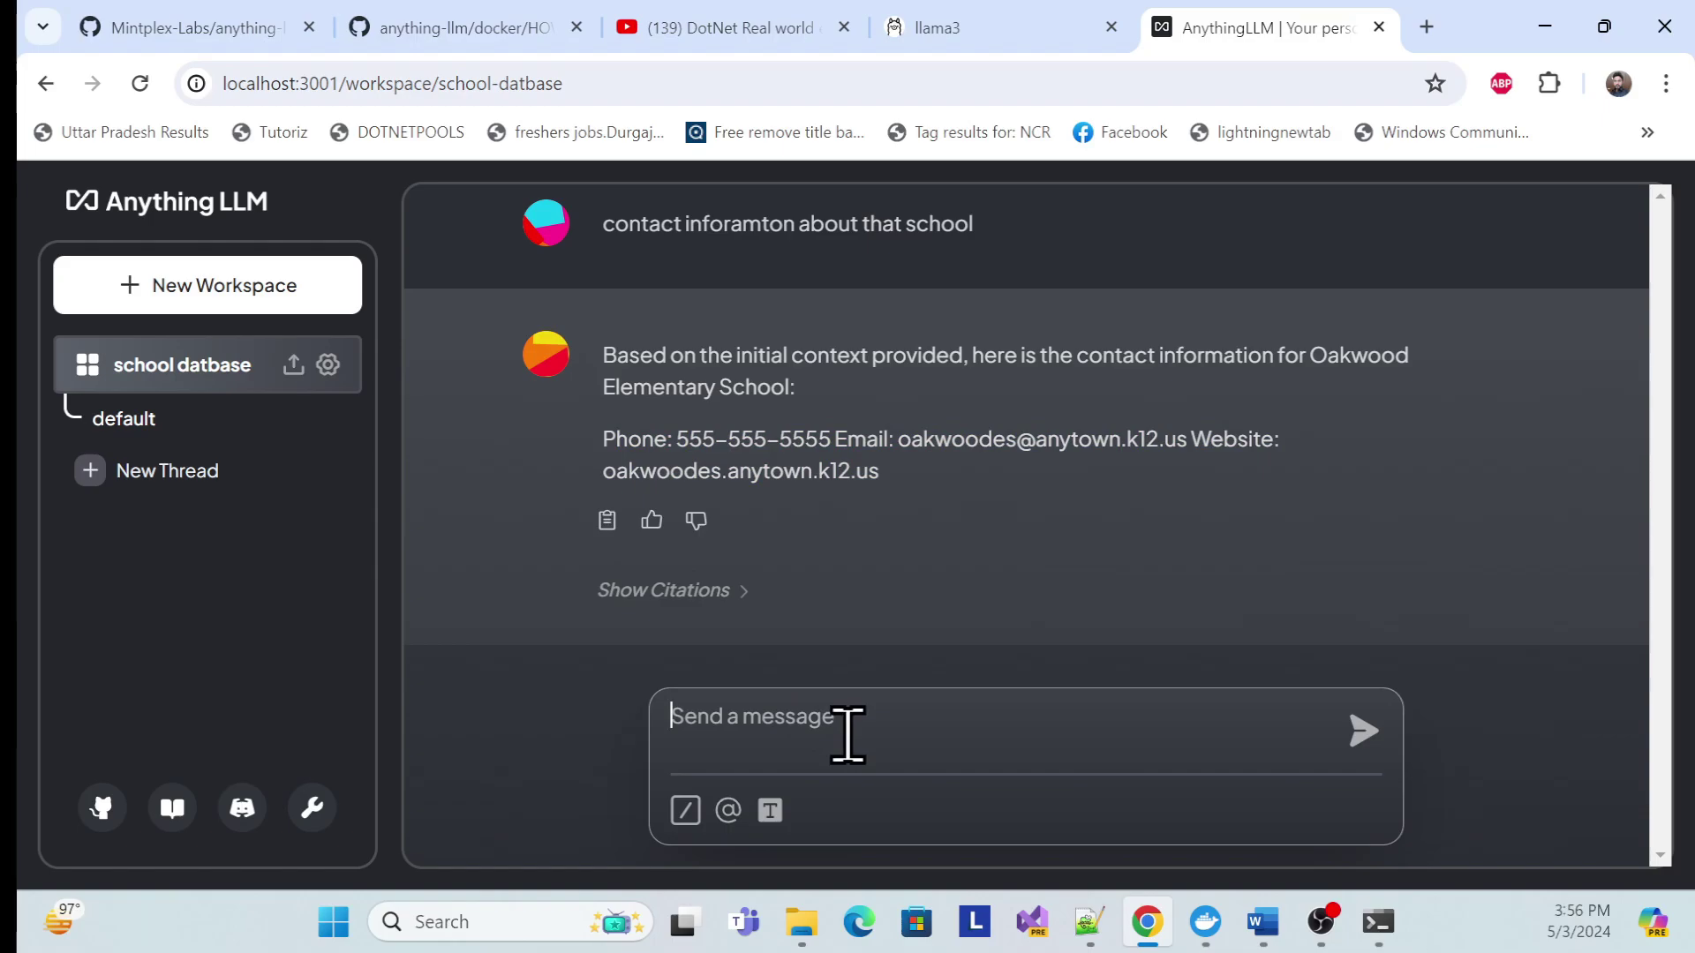
Step: Ask 'where is located at this school' and compare the reply with the address in Word
text(where is located at this school)
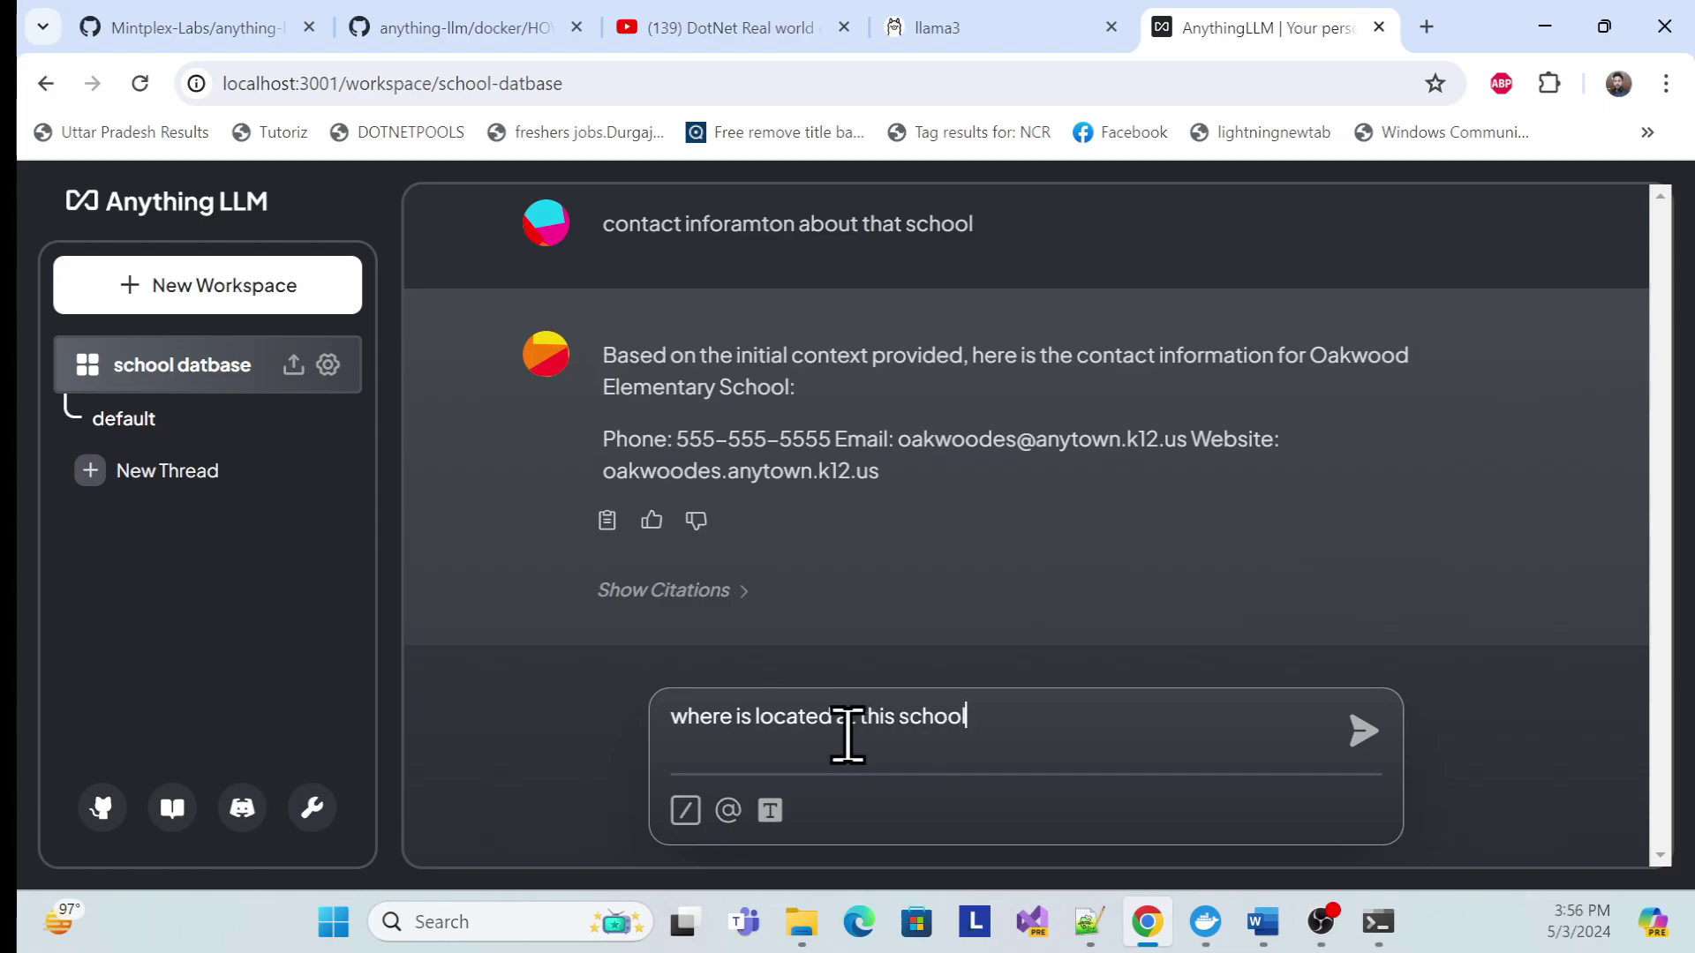
key(Return)
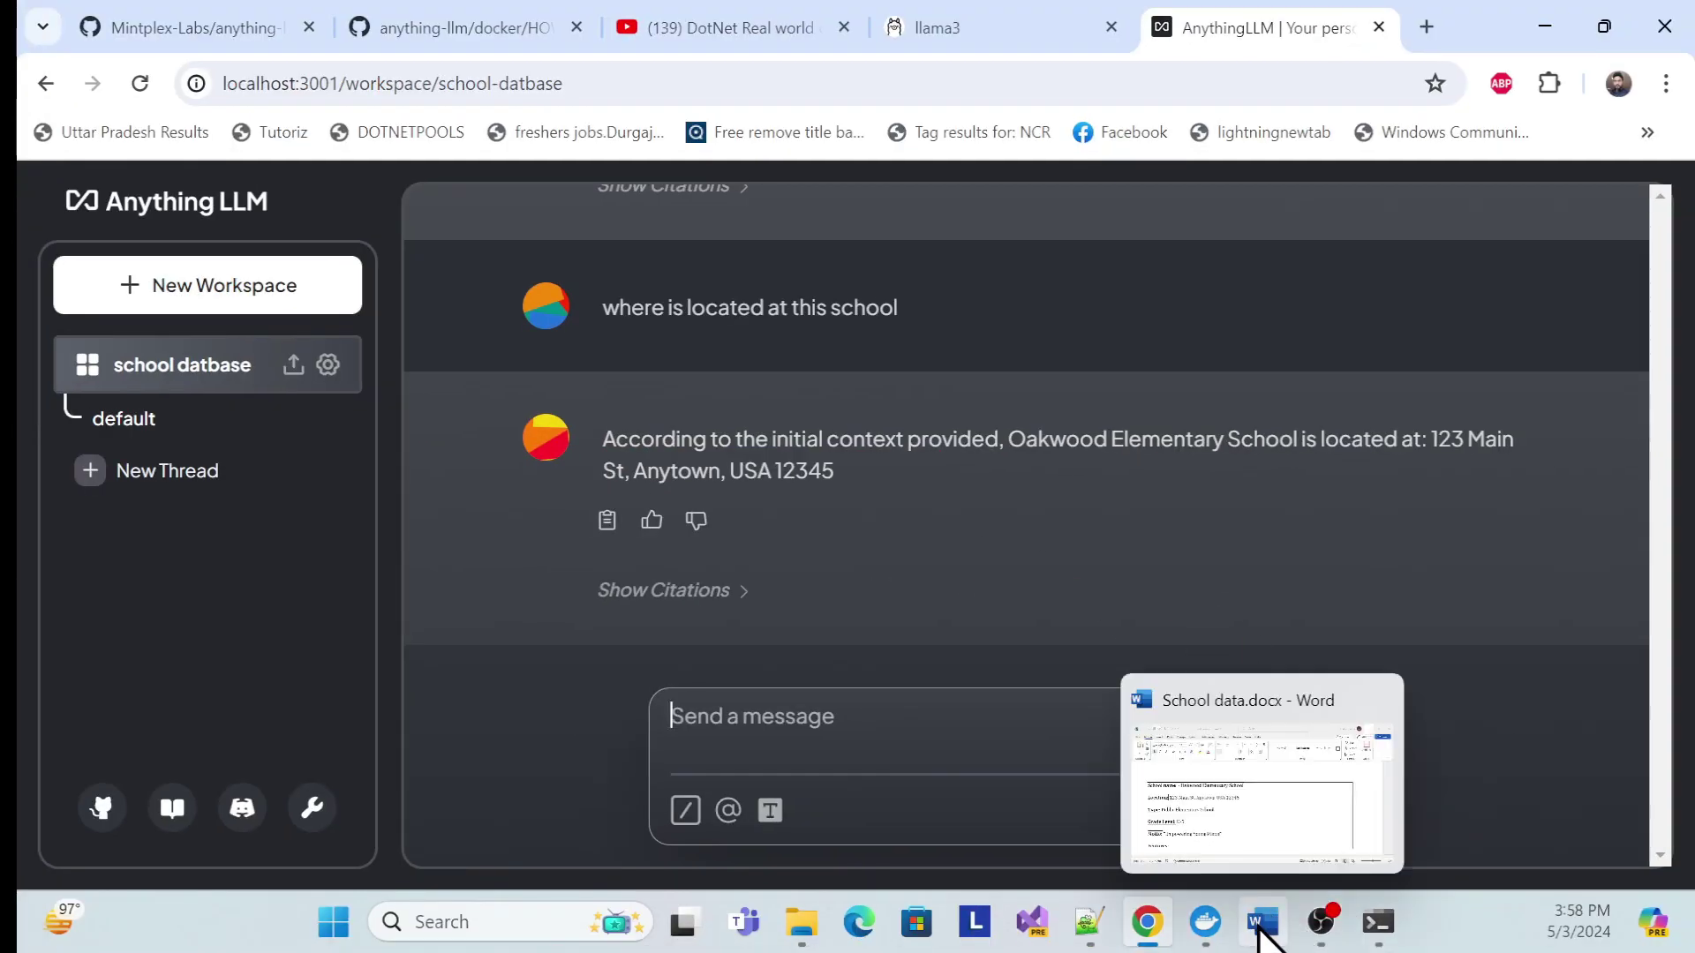
click(1263, 922)
drag(261, 470, 716, 482)
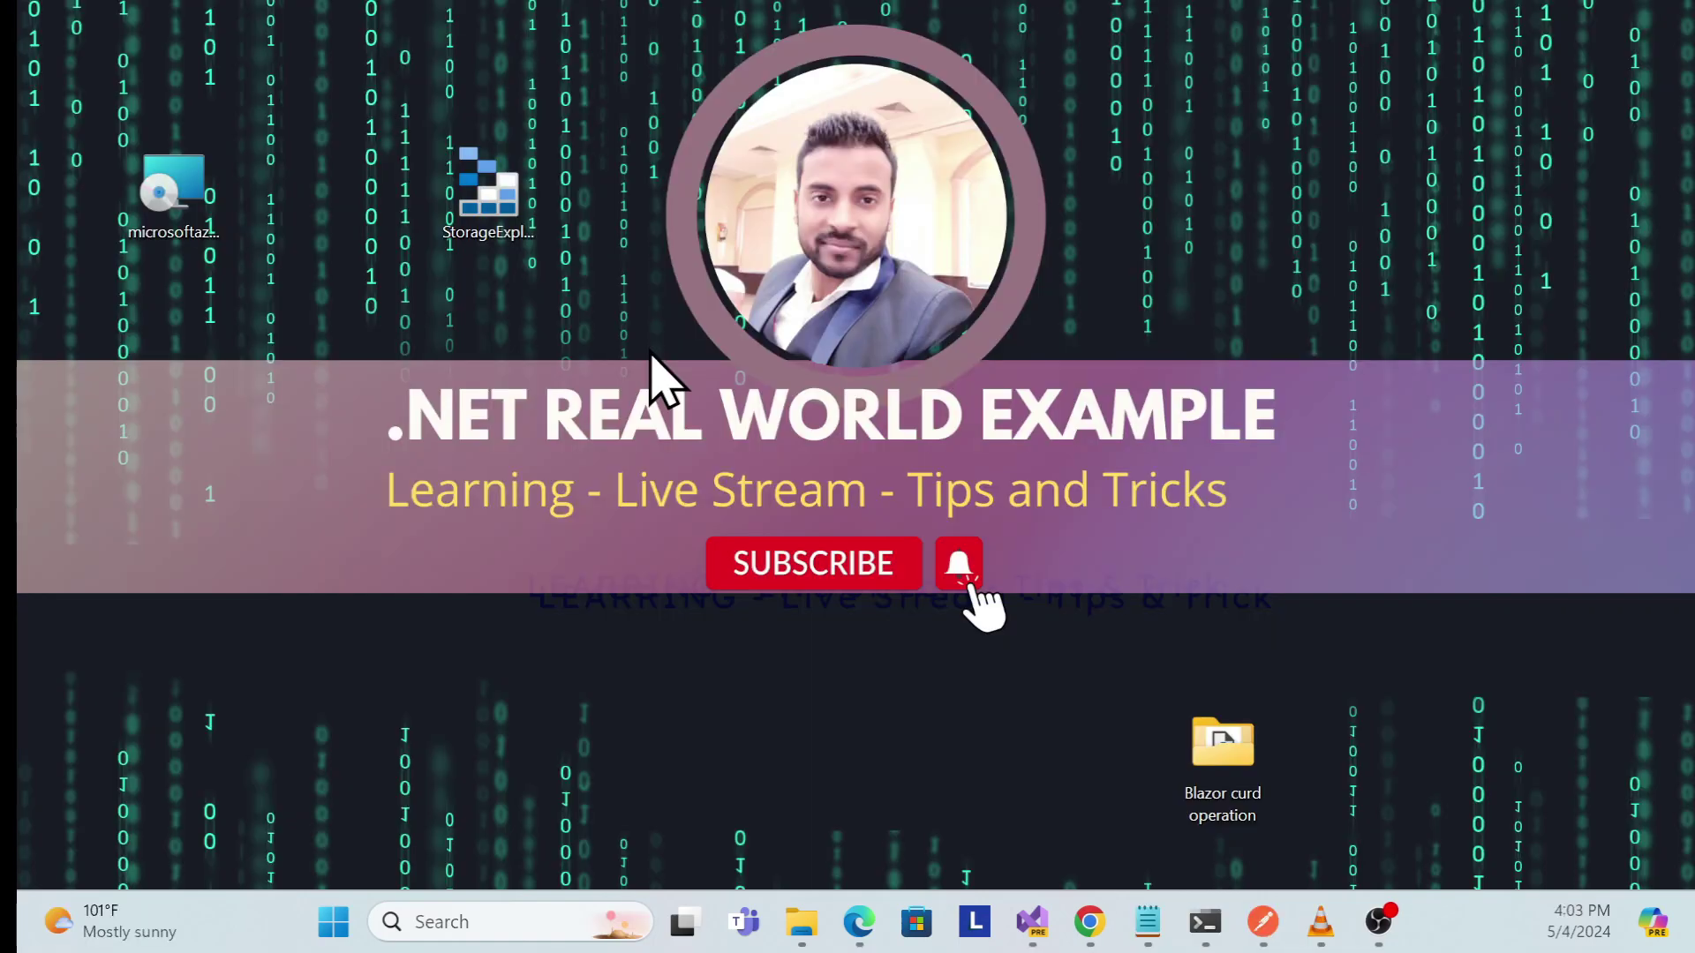